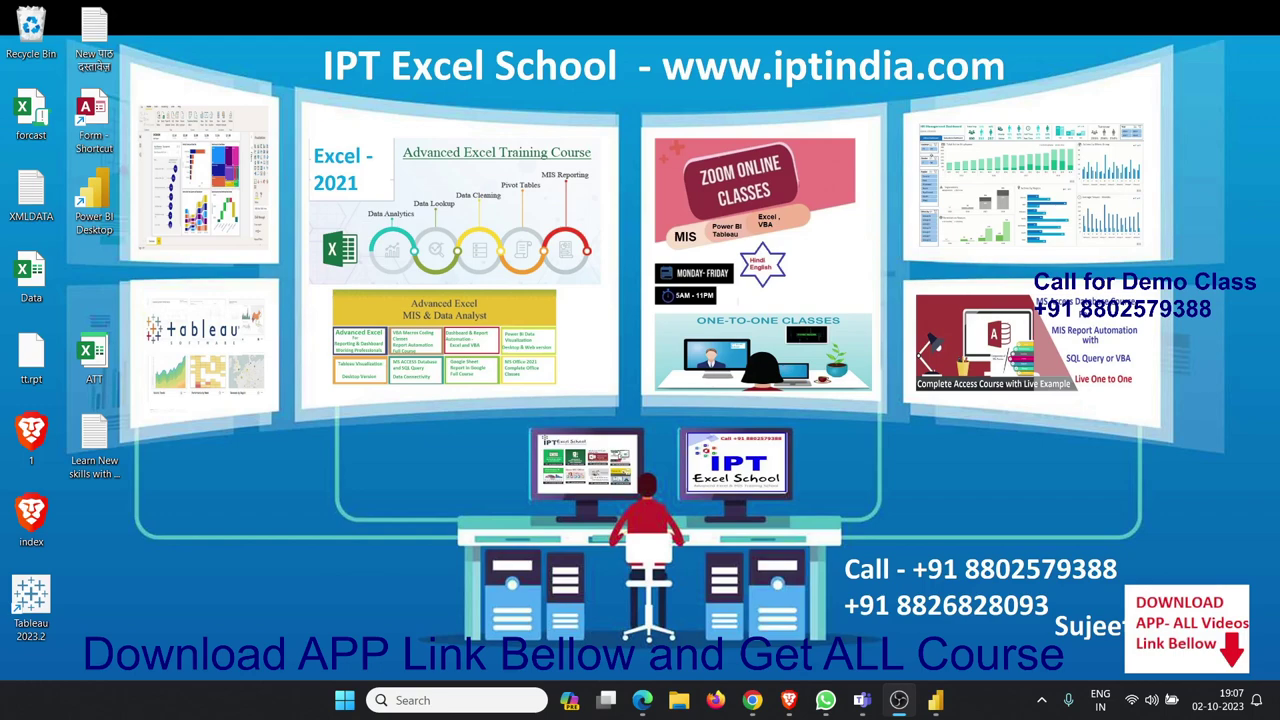
- Bring the Power BI sales dashboard back up, then minimize it to the desktop
{"action": "left_click", "coordinate": [861, 700]}
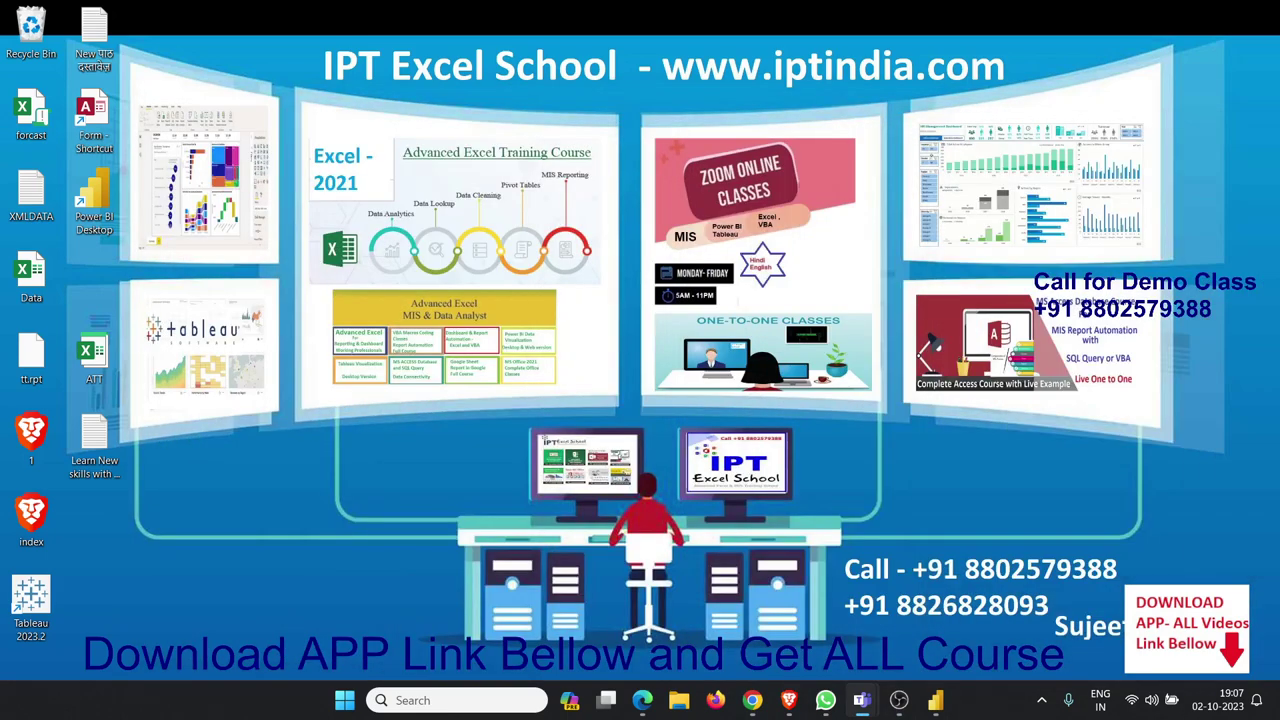
{"action": "left_click", "coordinate": [937, 699]}
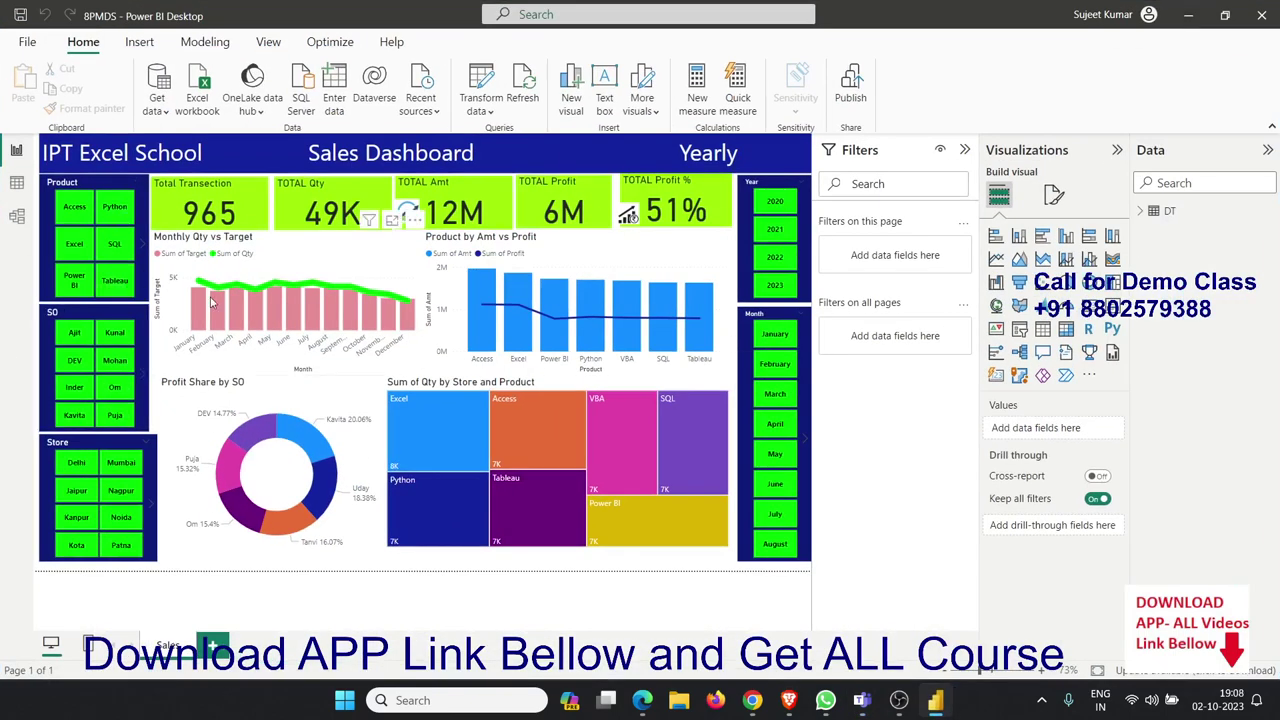
{"action": "mouse_move", "coordinate": [211, 303]}
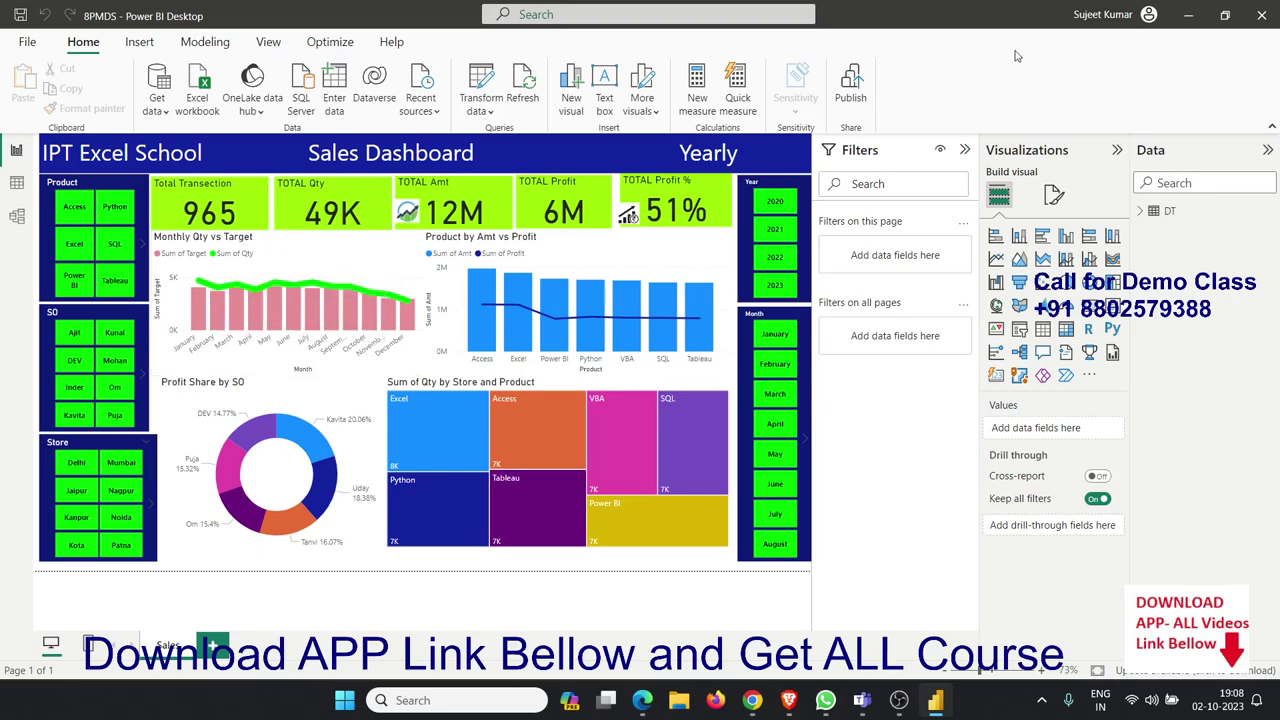
{"action": "left_click", "coordinate": [1186, 16]}
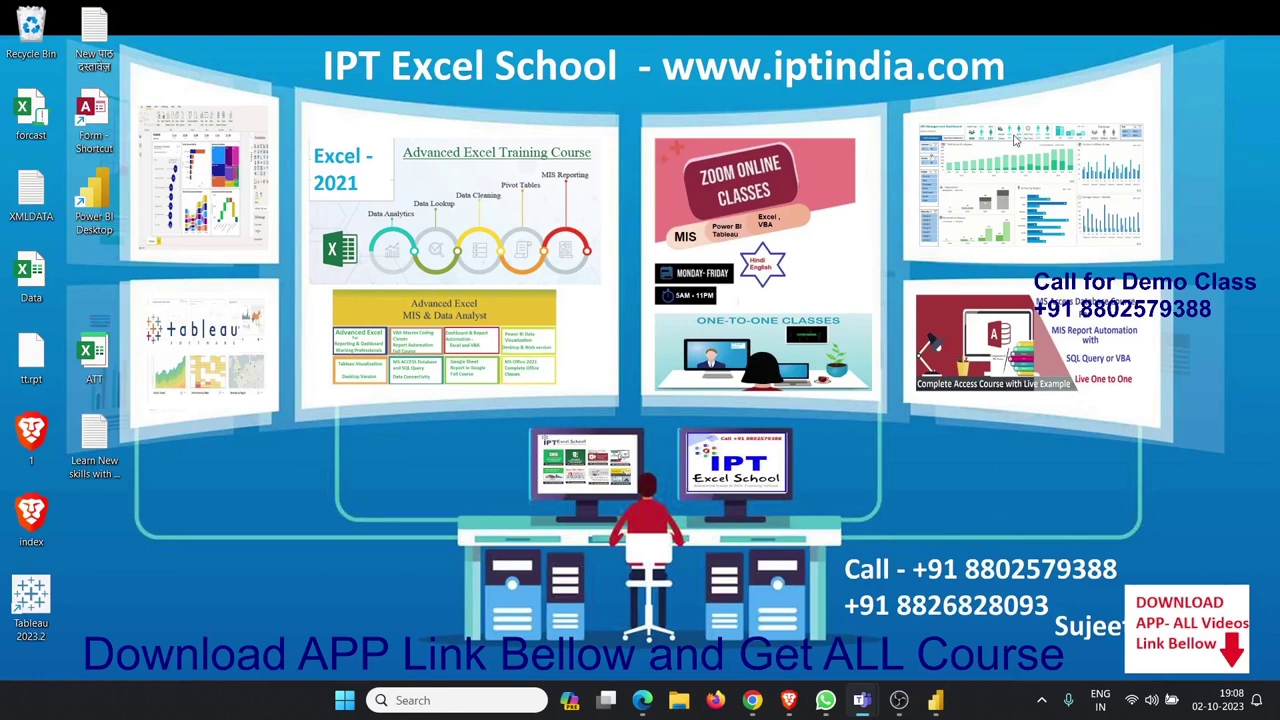
- View the Power BI course page's site address in the browser, then minimize the browser
{"action": "left_click", "coordinate": [643, 700]}
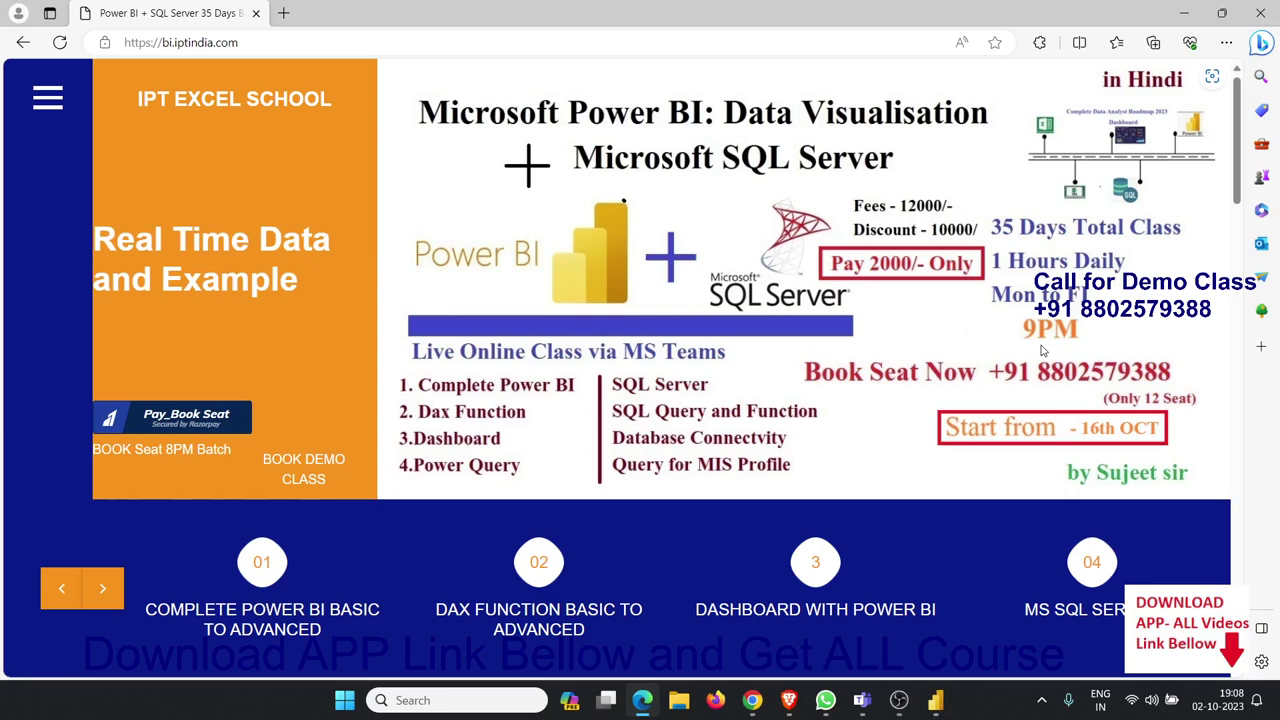
{"action": "left_click", "coordinate": [226, 43]}
{"action": "left_click_drag", "start_coordinate": [240, 43], "coordinate": [163, 43]}
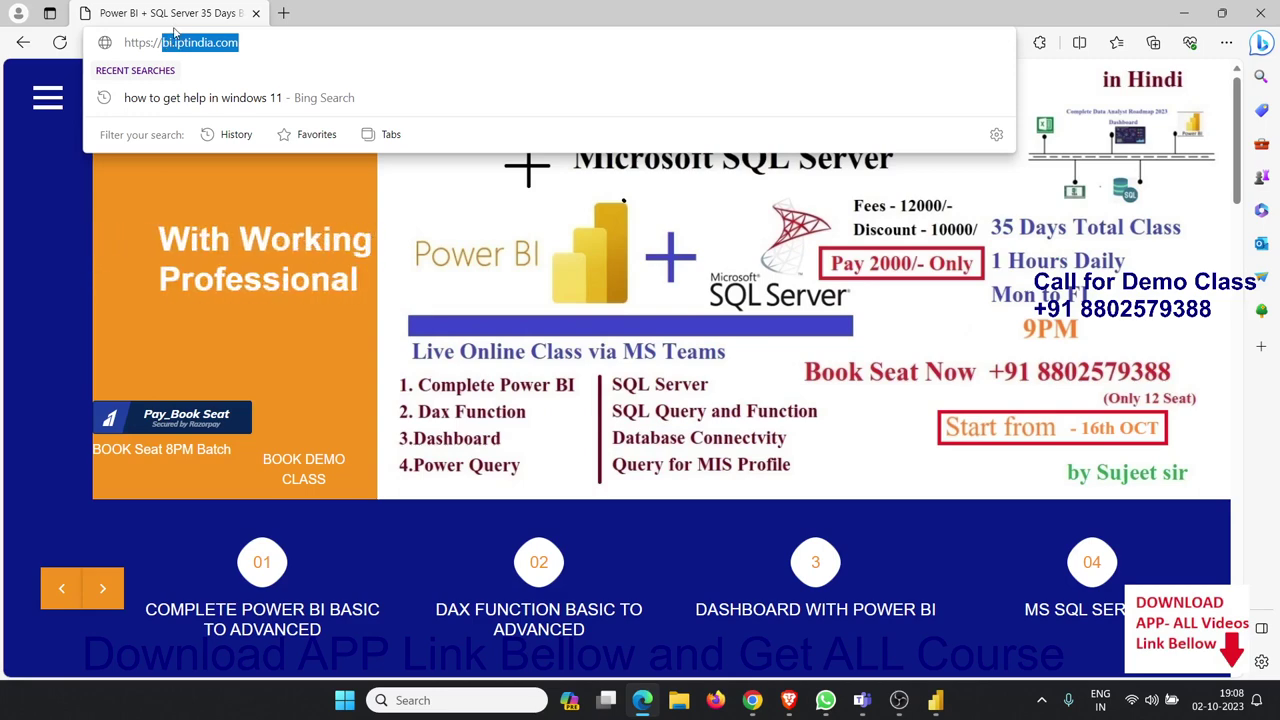
{"action": "key", "text": "Escape"}
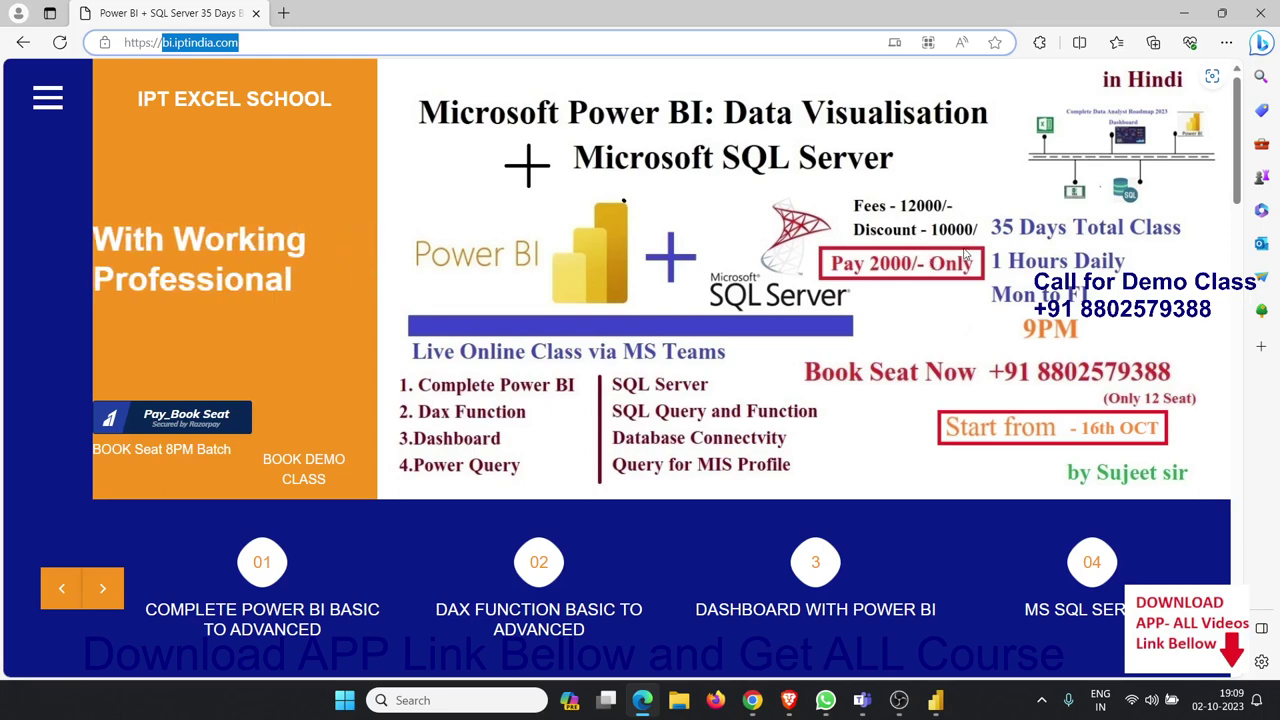
{"action": "left_click", "coordinate": [946, 286]}
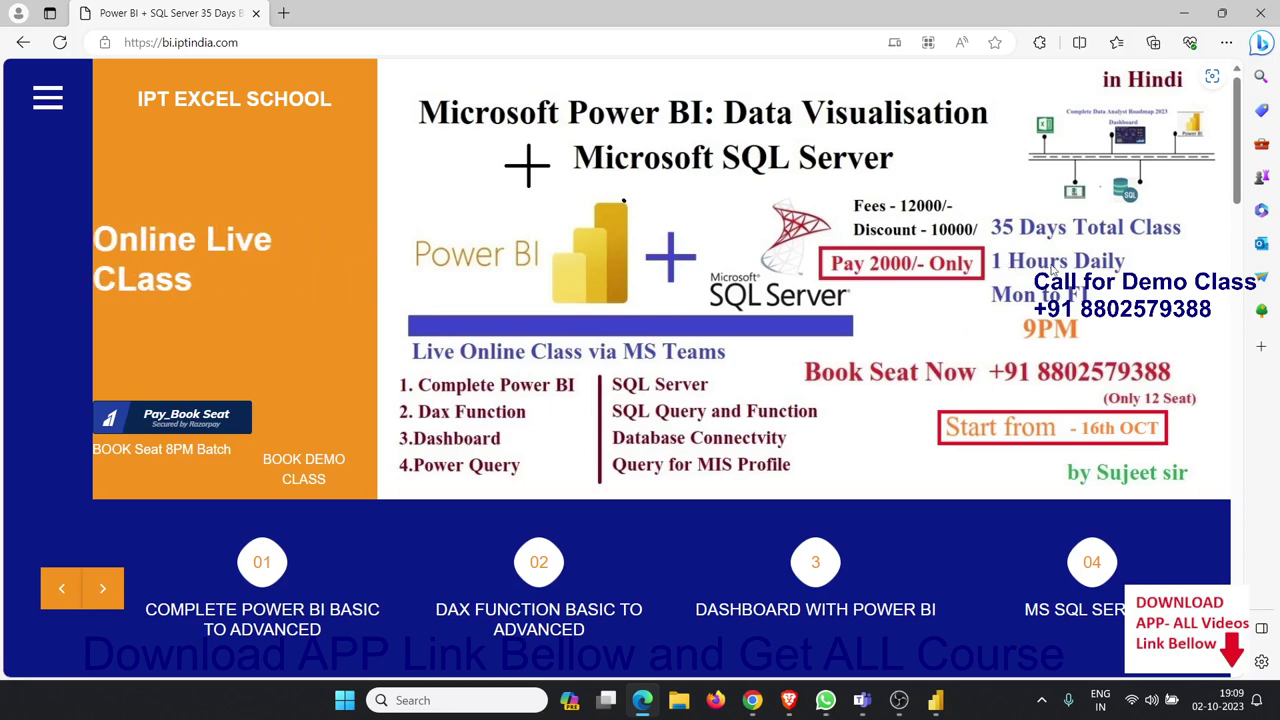
{"action": "left_click", "coordinate": [1180, 13]}
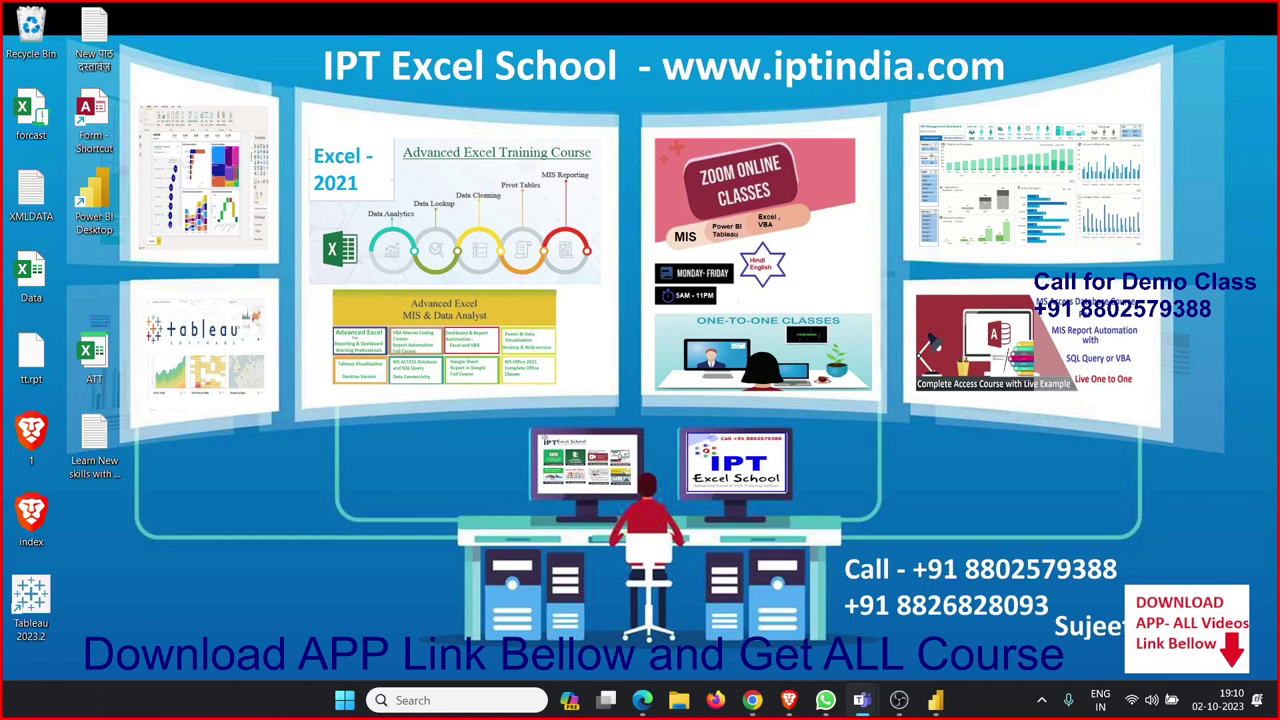
- Close the 8PMDS report, launch a fresh Power BI Desktop via Start search 'po', and open File Explorer
{"action": "left_click", "coordinate": [937, 703]}
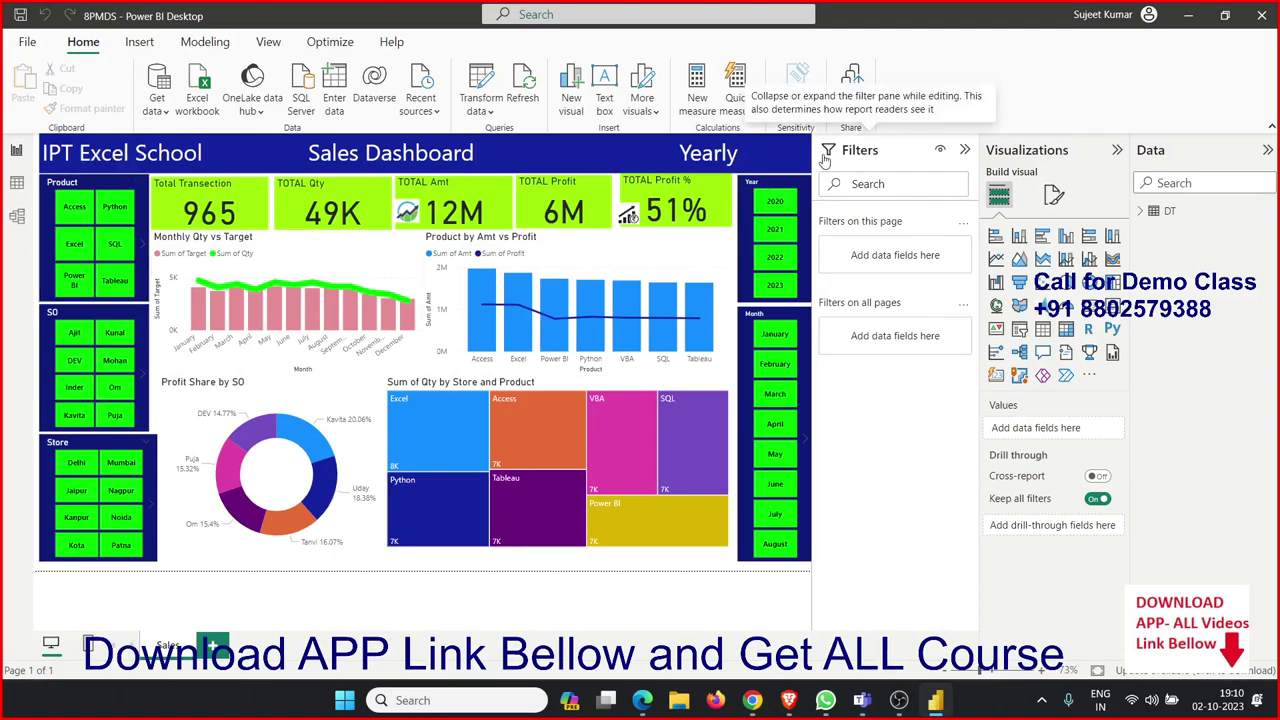
{"action": "left_click", "coordinate": [17, 190]}
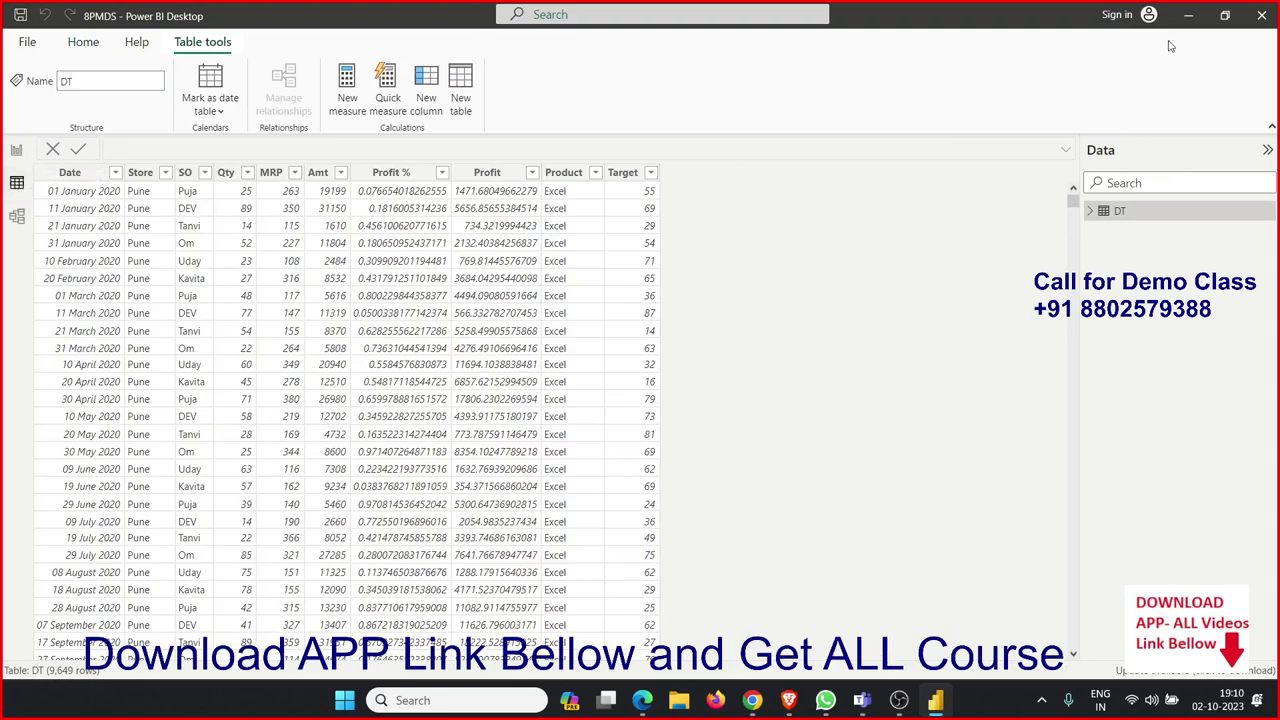
{"action": "left_click", "coordinate": [1261, 15]}
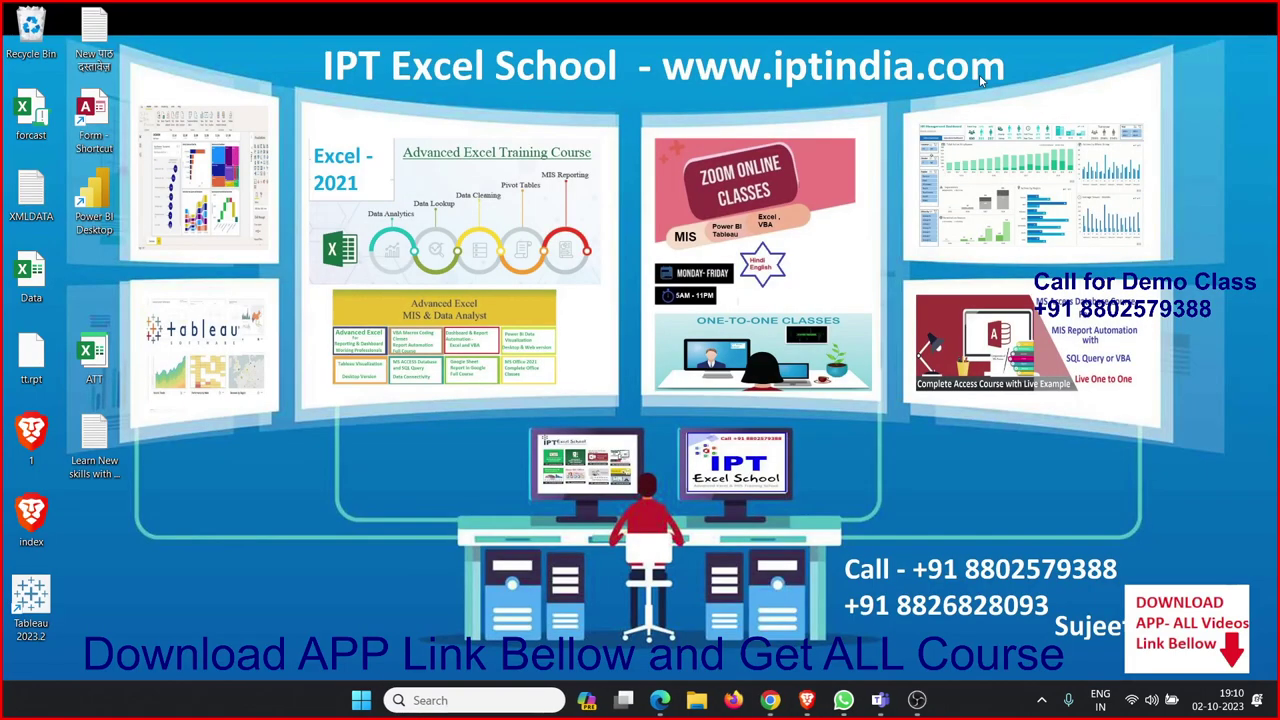
{"action": "key", "text": "super"}
{"action": "type", "text": "po"}
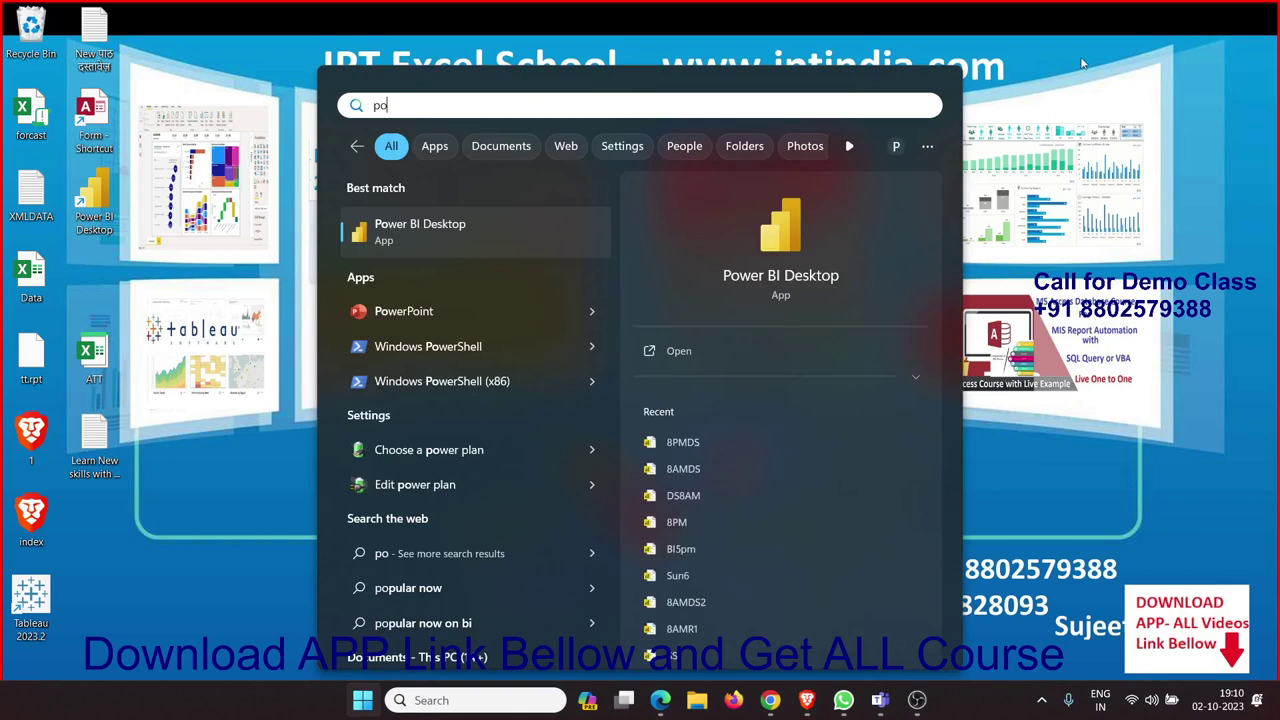
{"action": "key", "text": "Escape"}
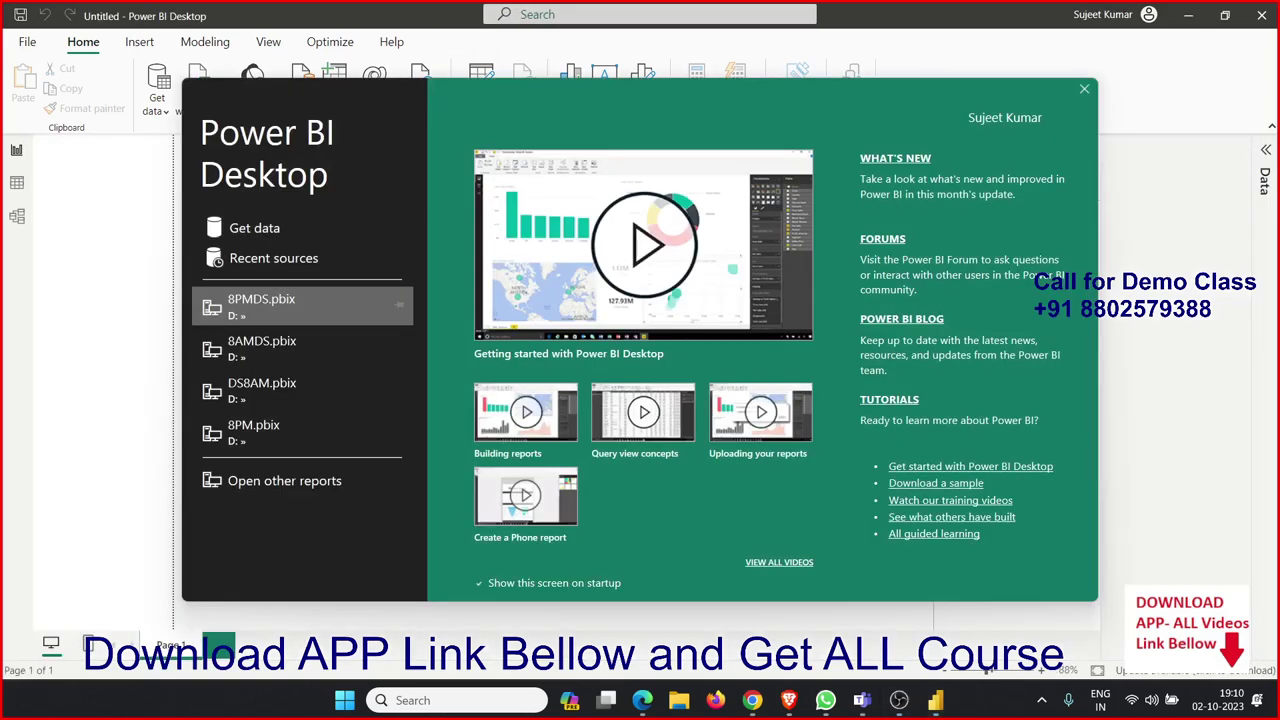
{"action": "key", "text": "super+e"}
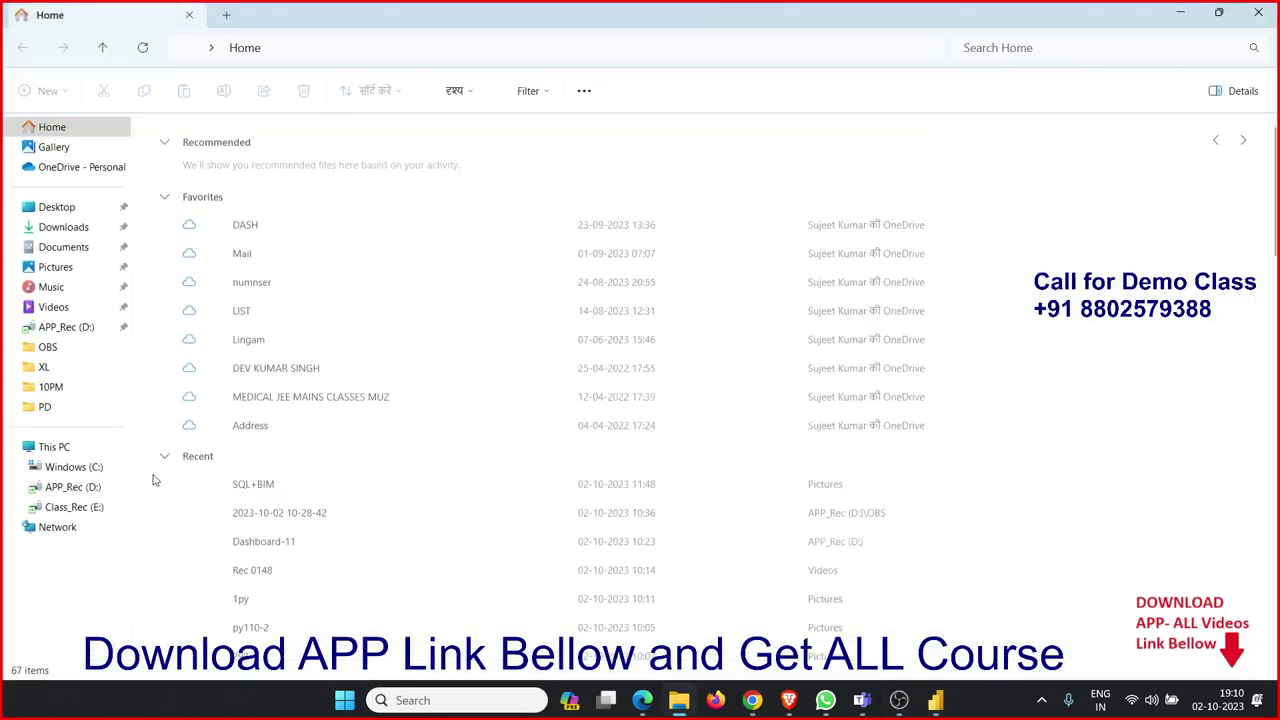
- Open the OBS folder on drive D: in File Explorer, then close the window
{"action": "left_click", "coordinate": [50, 347]}
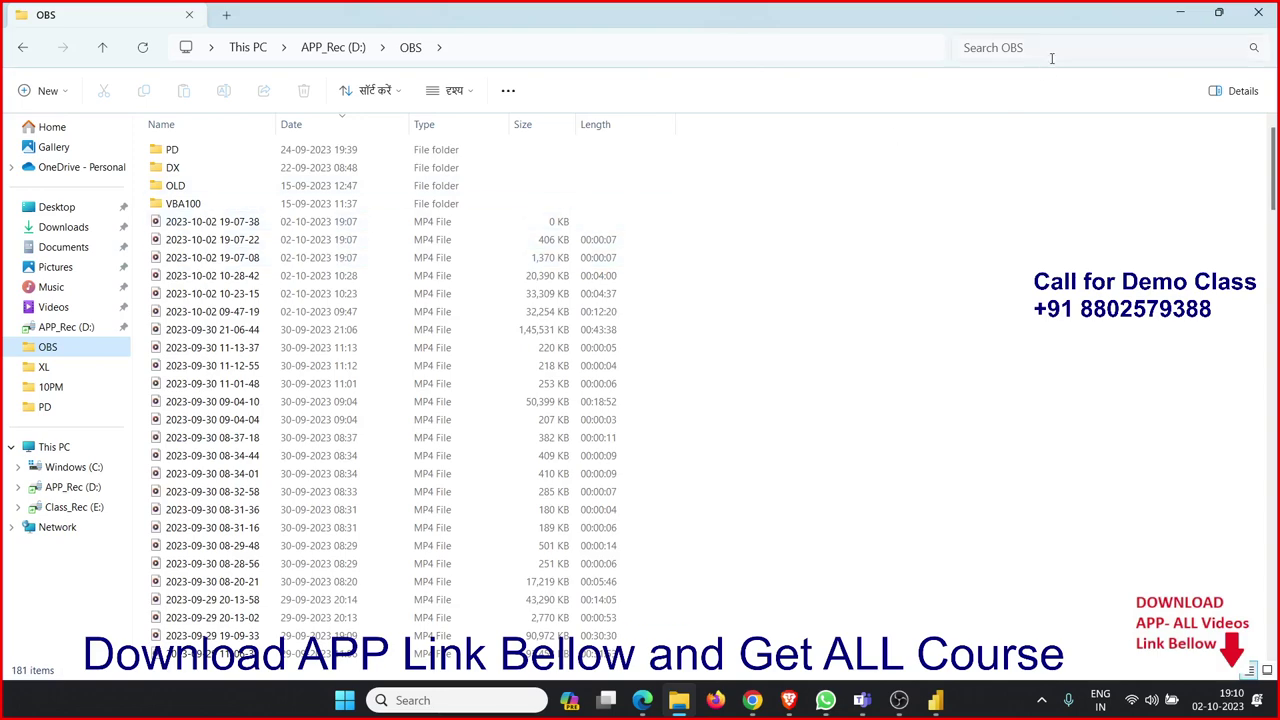
{"action": "left_click", "coordinate": [1253, 13]}
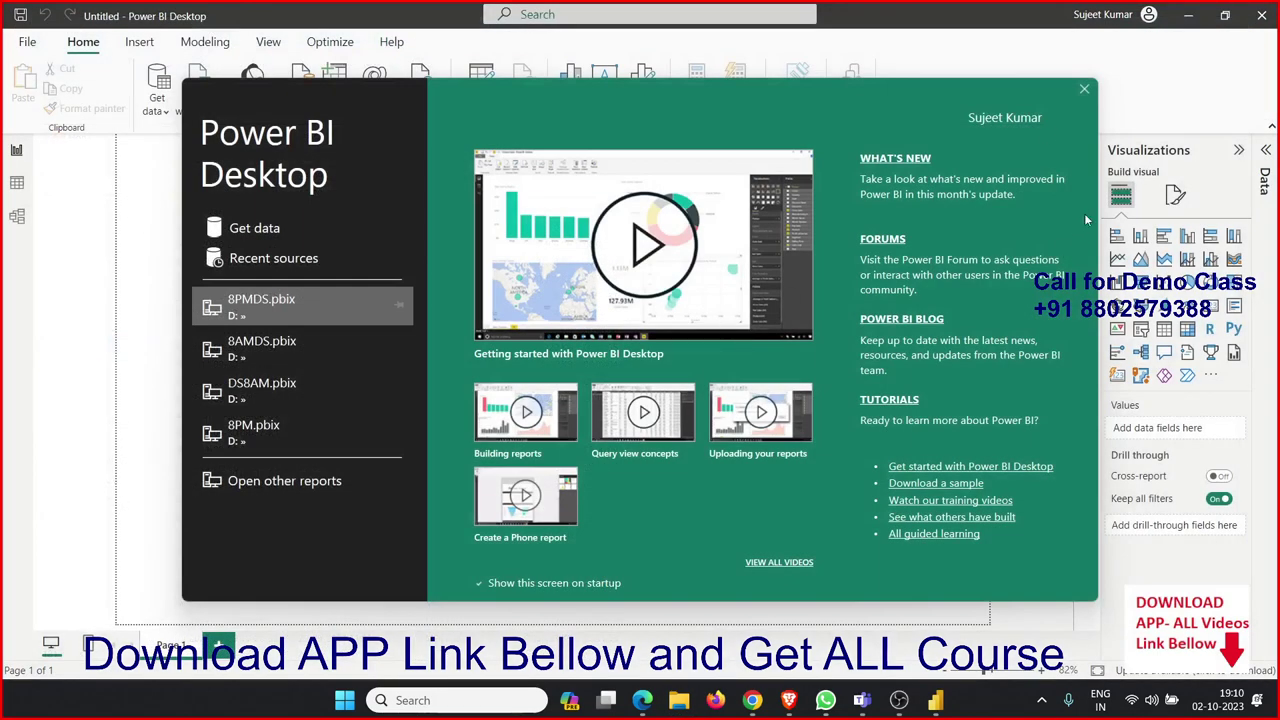
- Import the Data sheet from the Dashboard-11 Excel workbook and view it in Table view
{"action": "left_click", "coordinate": [1093, 92]}
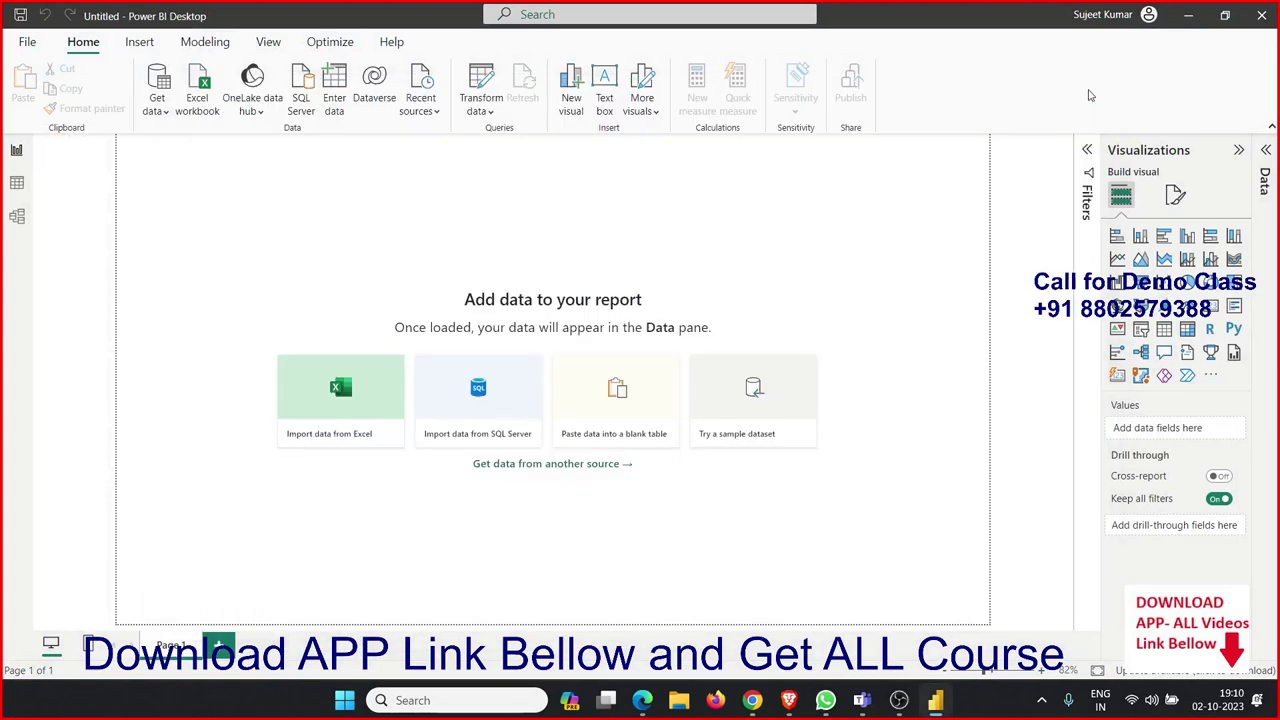
{"action": "left_click", "coordinate": [16, 184]}
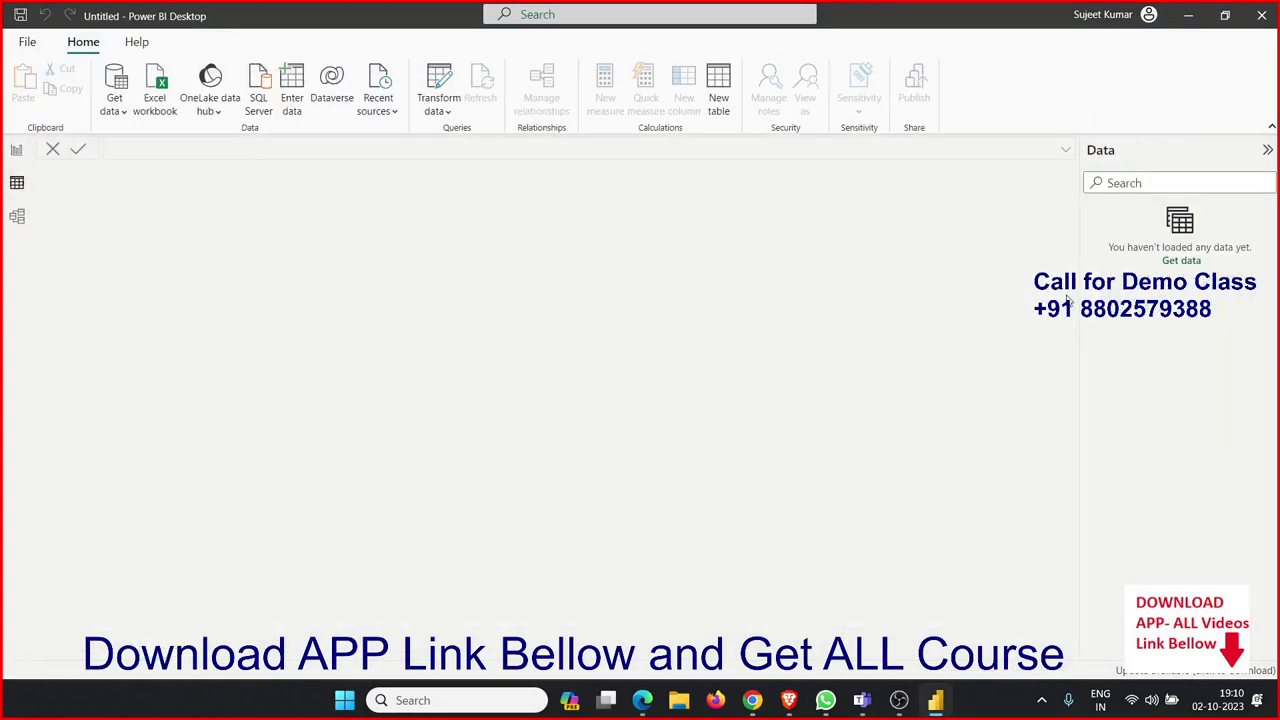
{"action": "left_click", "coordinate": [1182, 261]}
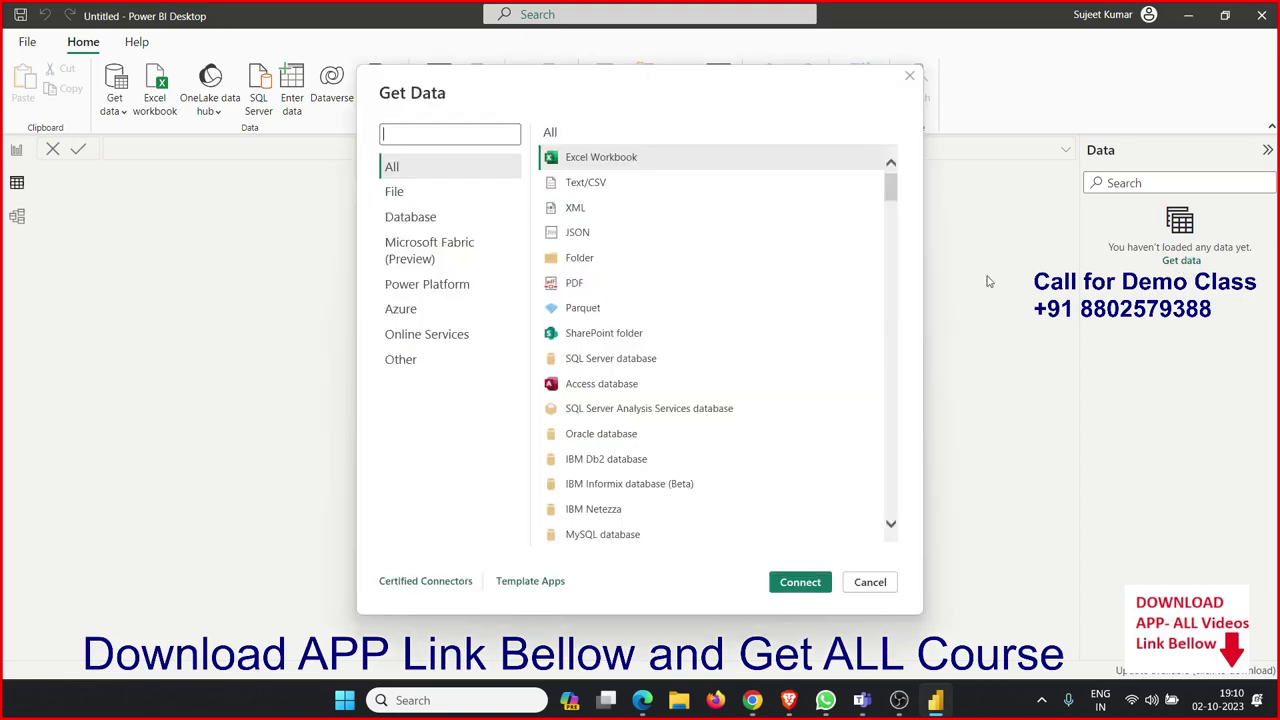
{"action": "double_click", "coordinate": [591, 159]}
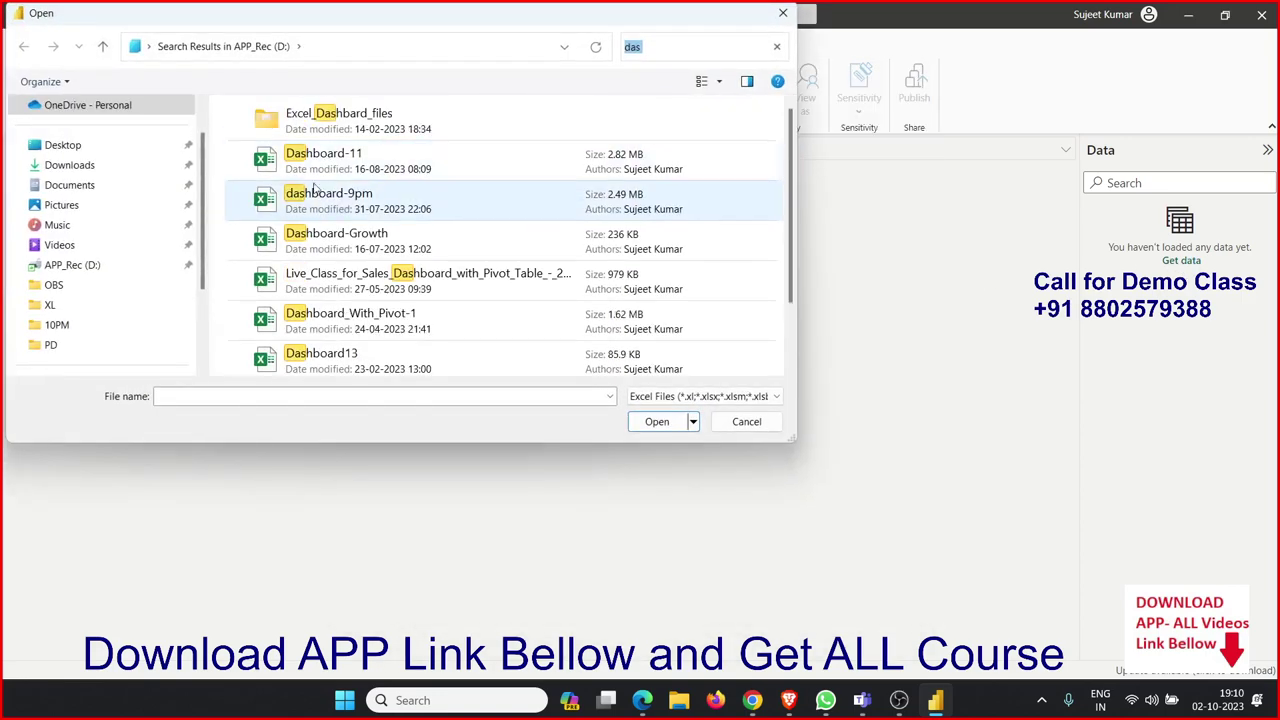
{"action": "double_click", "coordinate": [328, 168]}
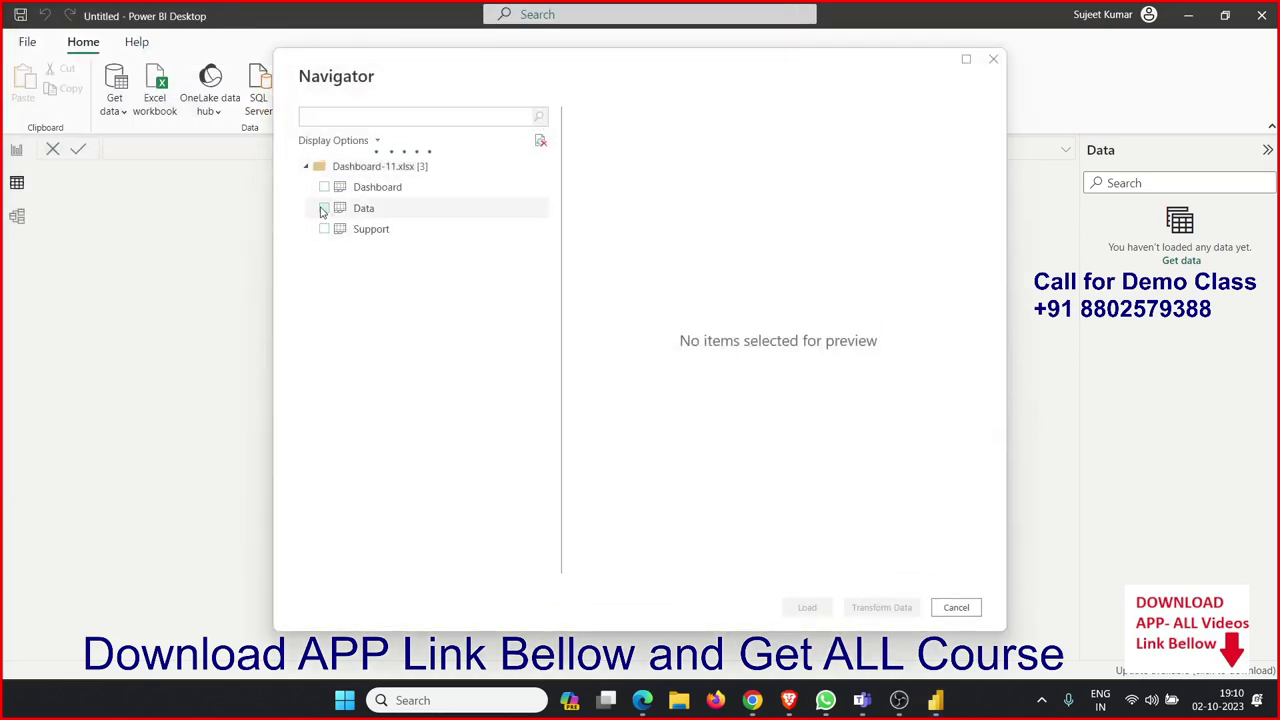
{"action": "left_click", "coordinate": [323, 208]}
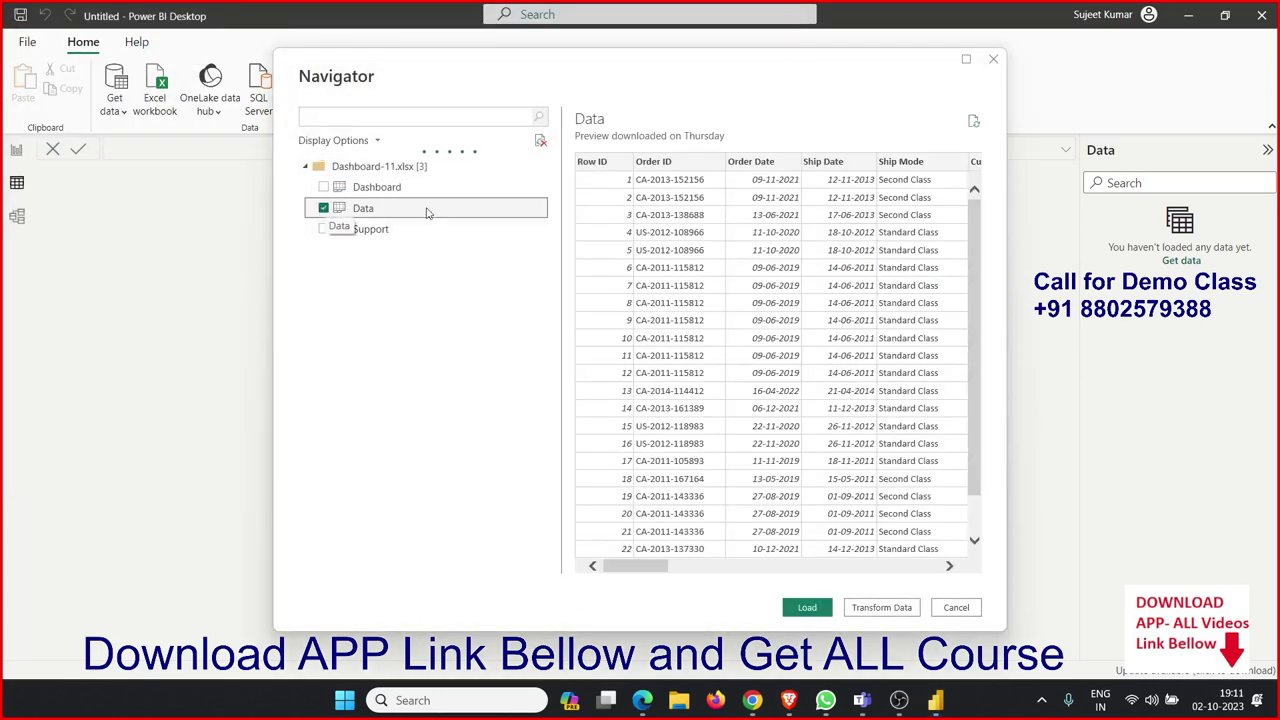
{"action": "left_click_drag", "start_coordinate": [646, 567], "coordinate": [956, 600]}
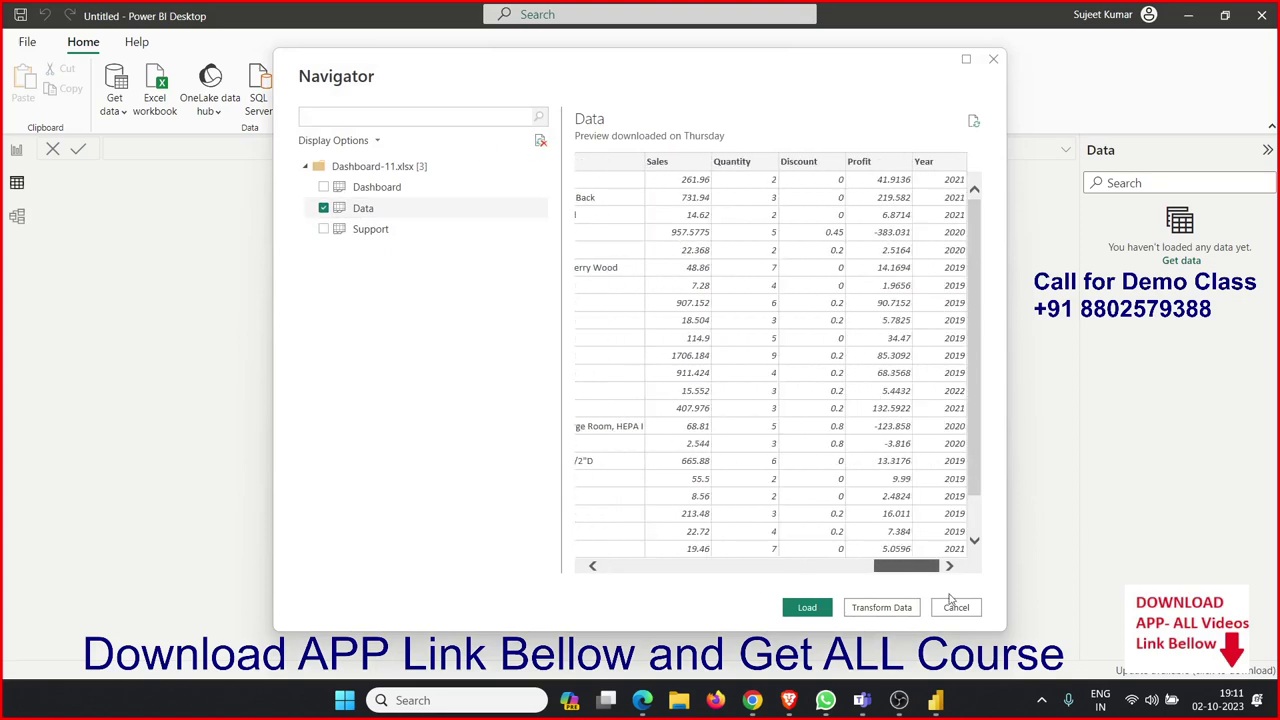
{"action": "left_click", "coordinate": [807, 607]}
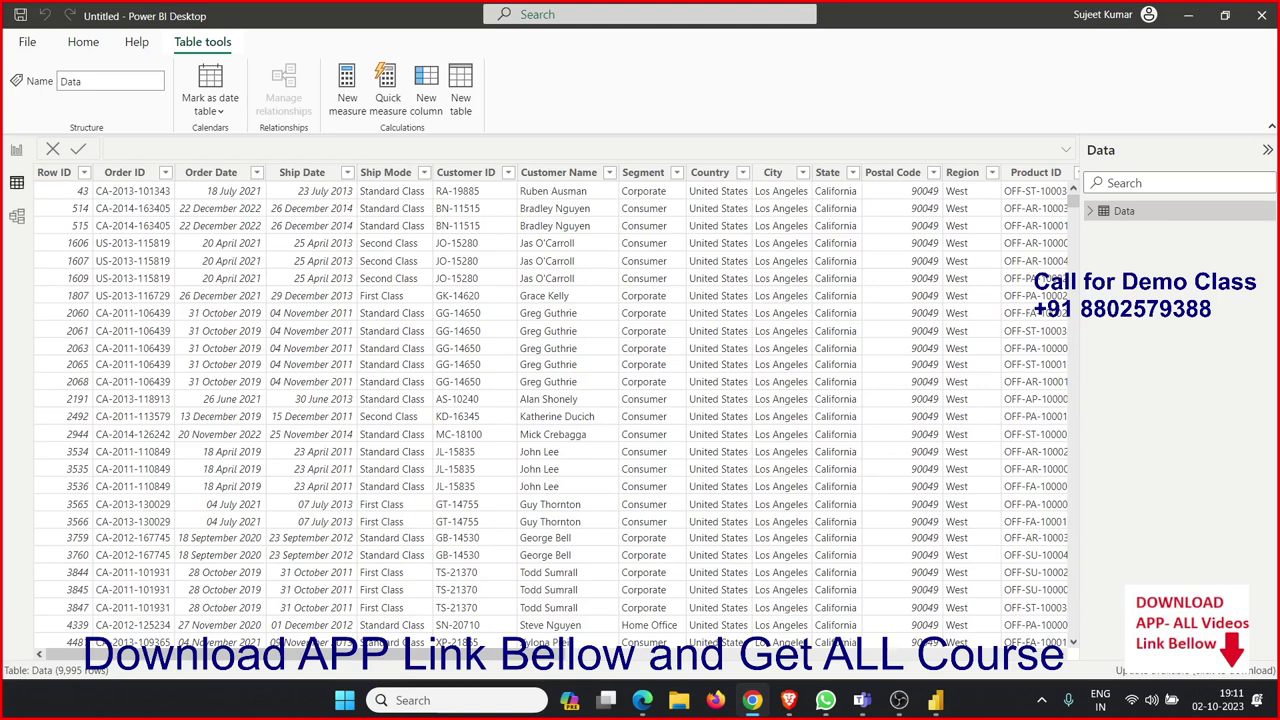
- Inspect the Order Date, Ship Date and Customer columns, then launch Transform data from the Home tab
{"action": "left_click", "coordinate": [225, 178]}
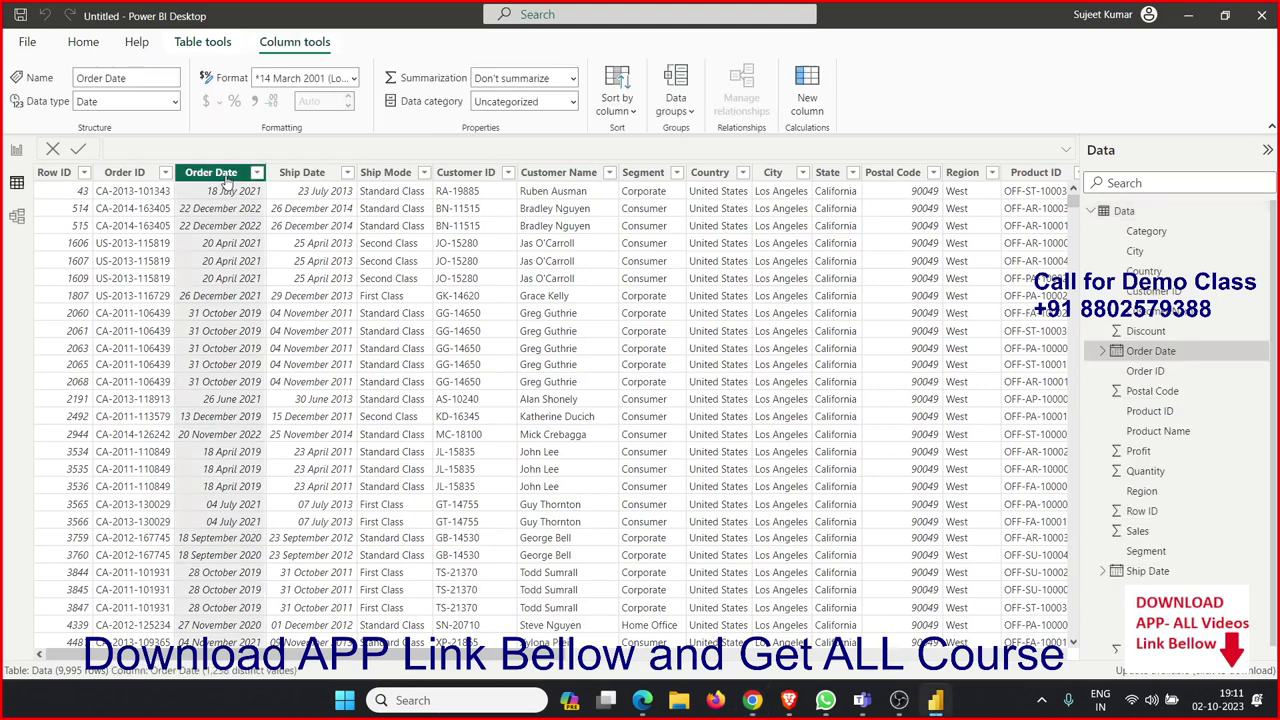
{"action": "left_click", "coordinate": [300, 226]}
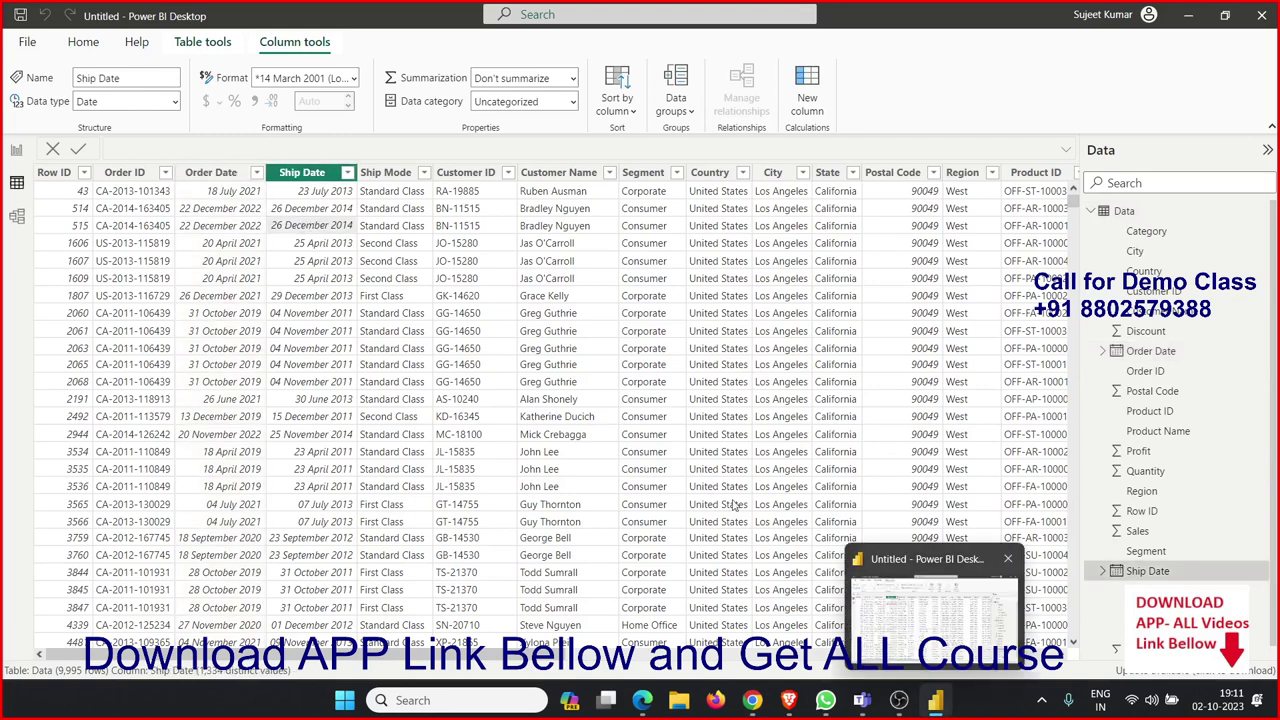
{"action": "left_click", "coordinate": [586, 382]}
{"action": "left_click", "coordinate": [502, 303]}
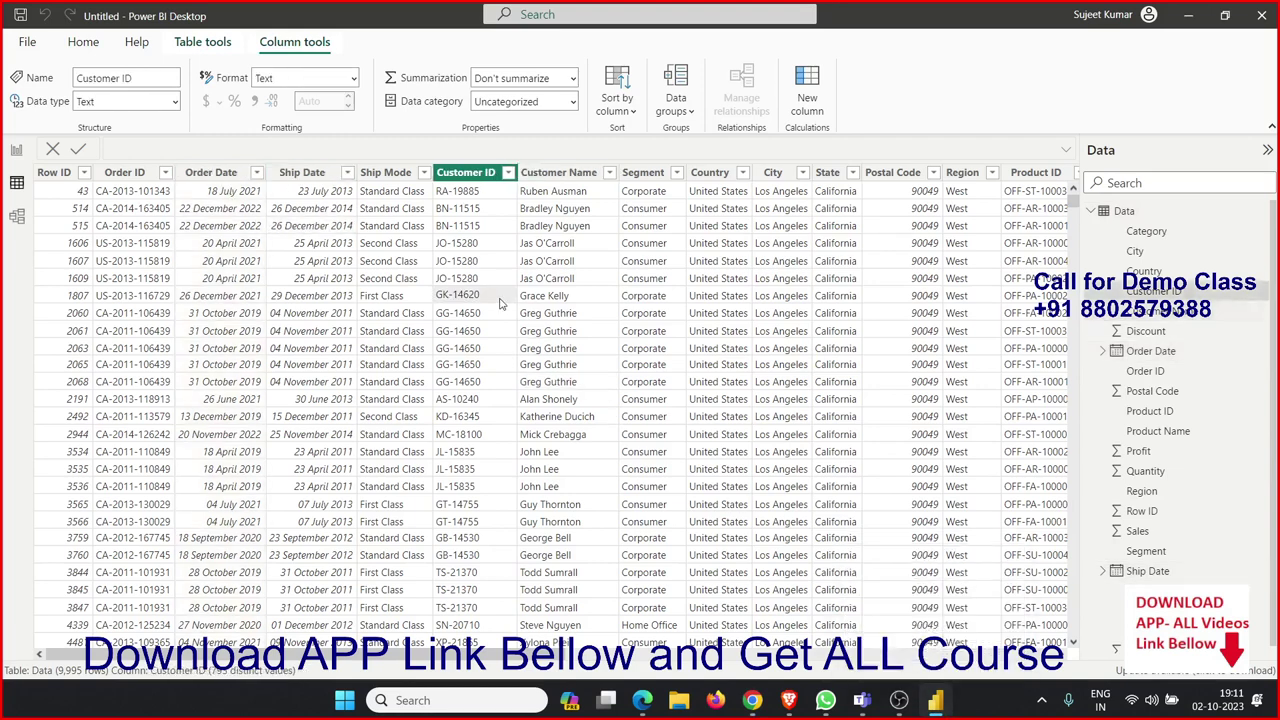
{"action": "scroll", "coordinate": [384, 230], "scroll_direction": "down", "scroll_amount": 5}
{"action": "scroll", "coordinate": [390, 248], "scroll_direction": "up", "scroll_amount": 5}
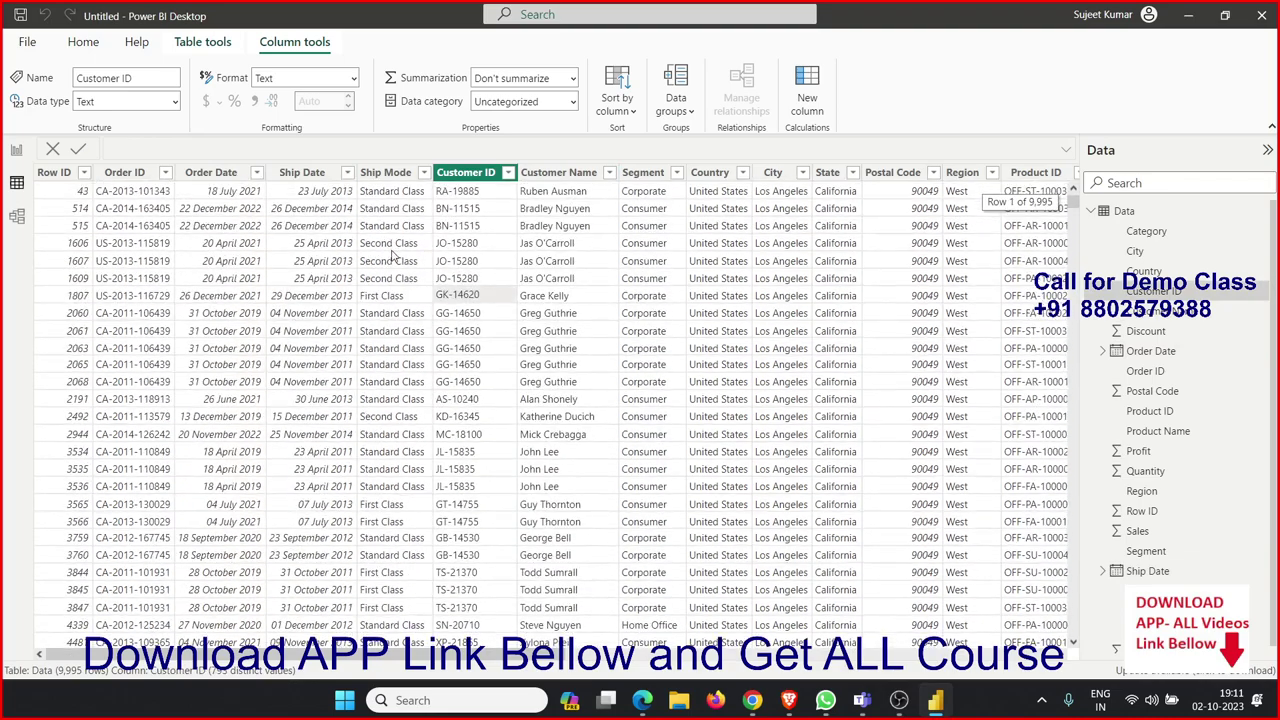
{"action": "left_click", "coordinate": [87, 44]}
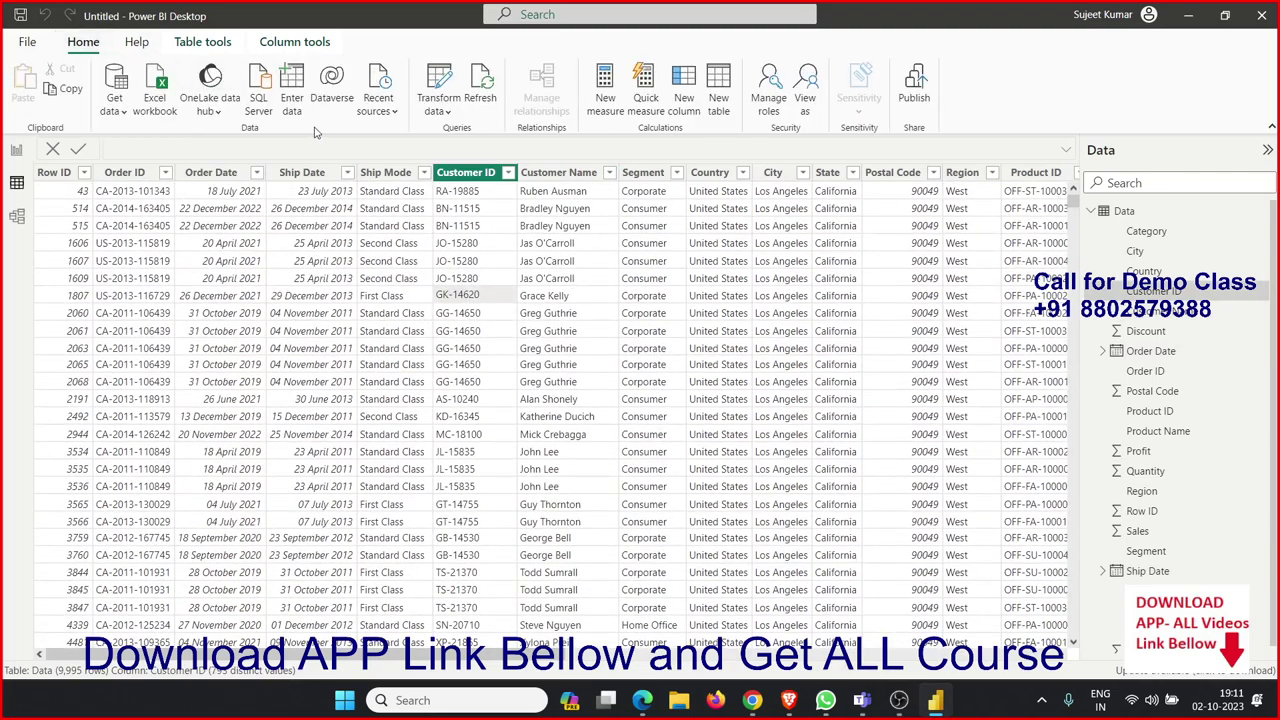
{"action": "left_click", "coordinate": [440, 80]}
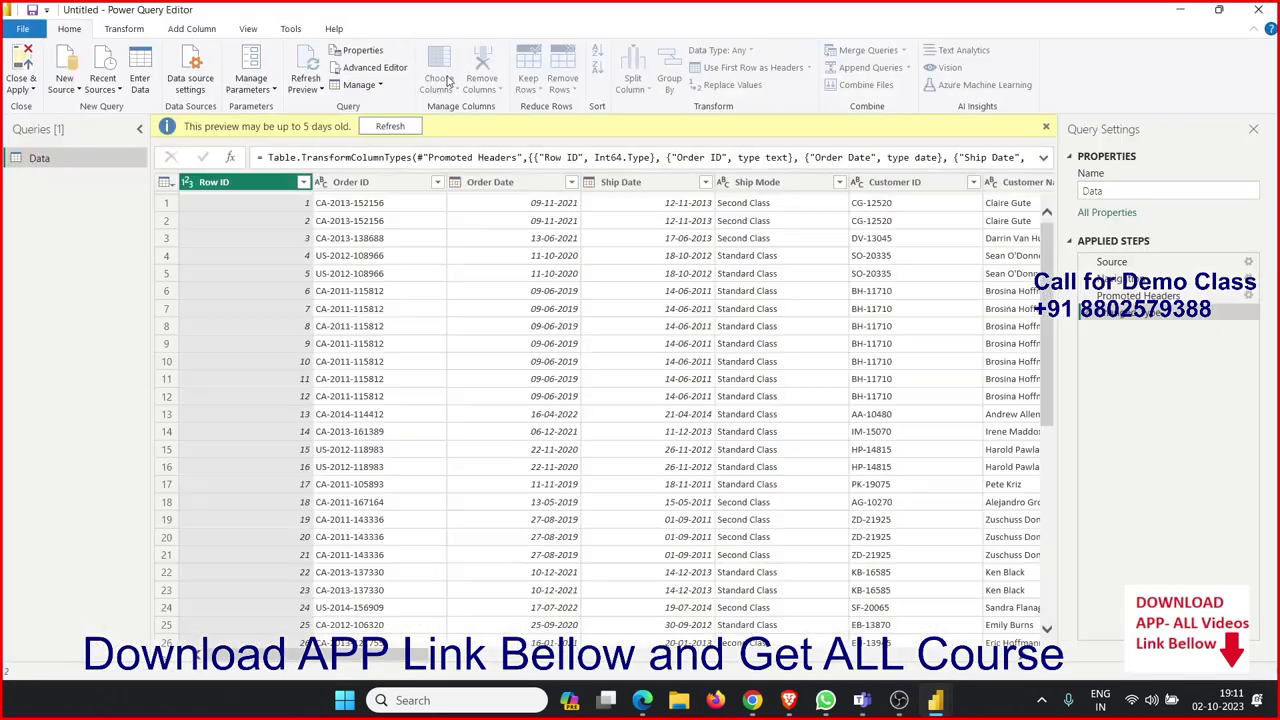
- In Choose Columns, uncheck Row ID, Order ID, Customer ID, Segment, Country, City and State
{"action": "left_click", "coordinate": [358, 85]}
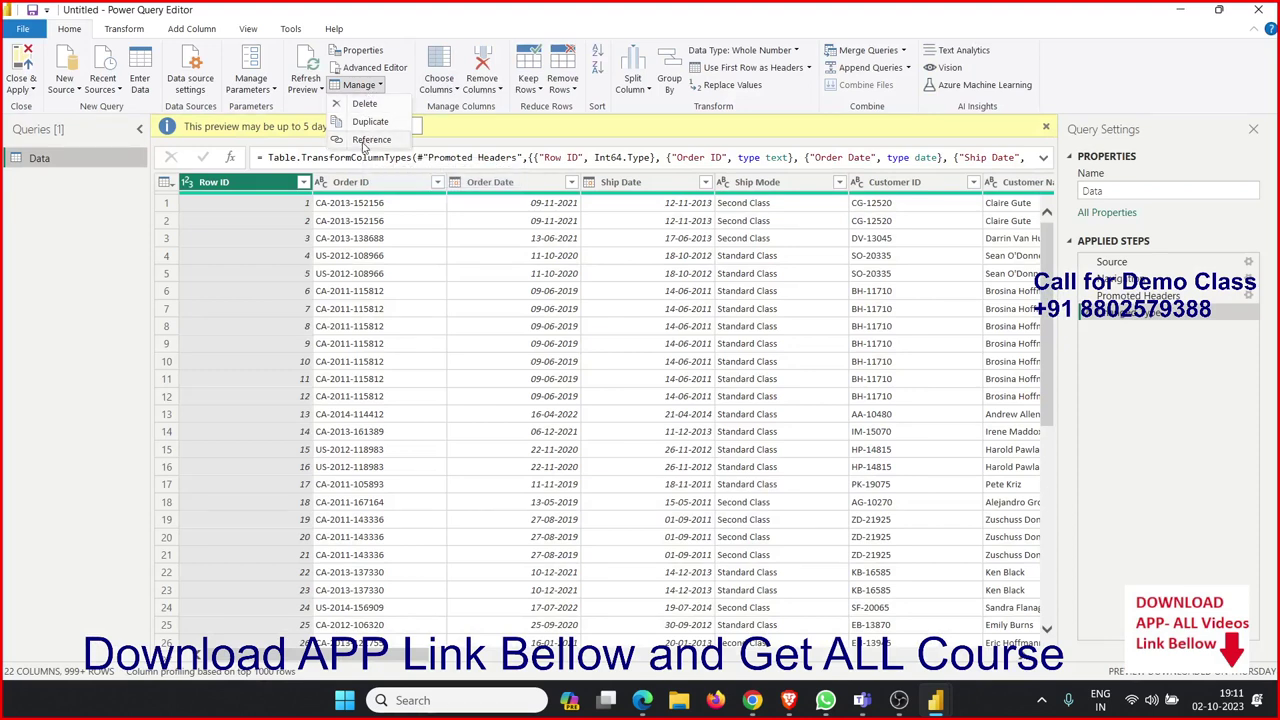
{"action": "left_click", "coordinate": [299, 105]}
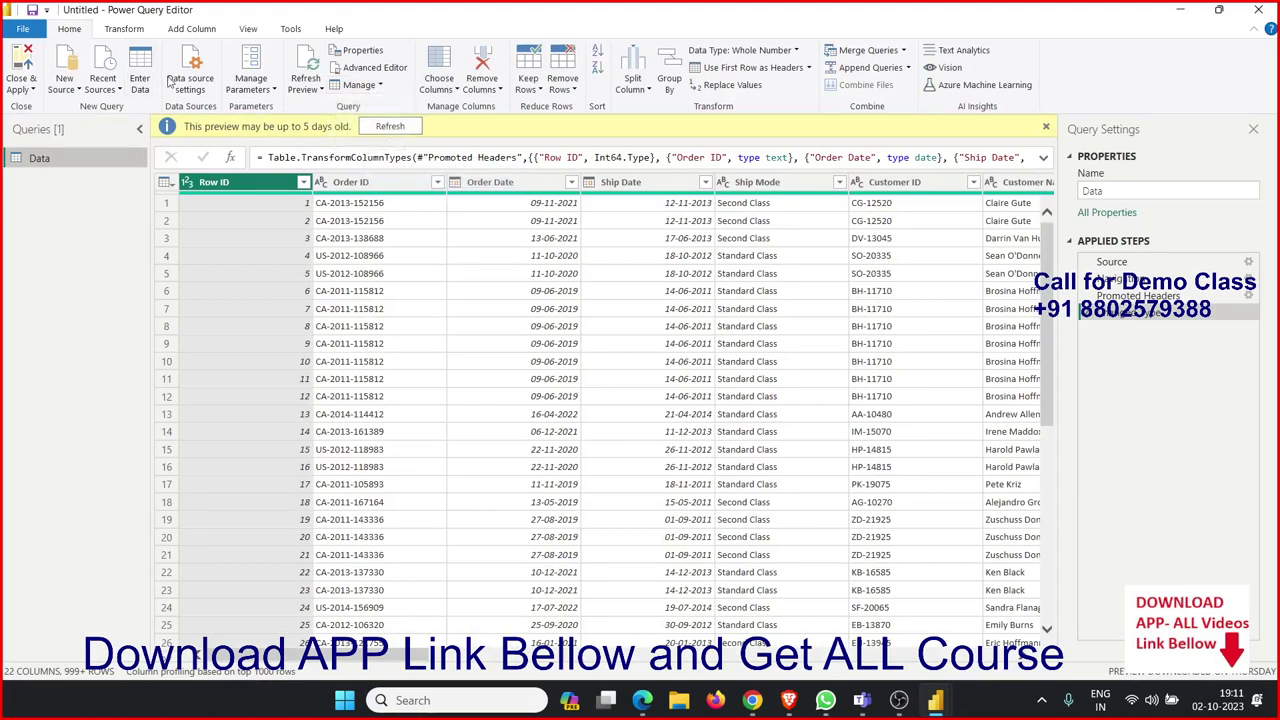
{"action": "left_click", "coordinate": [440, 89]}
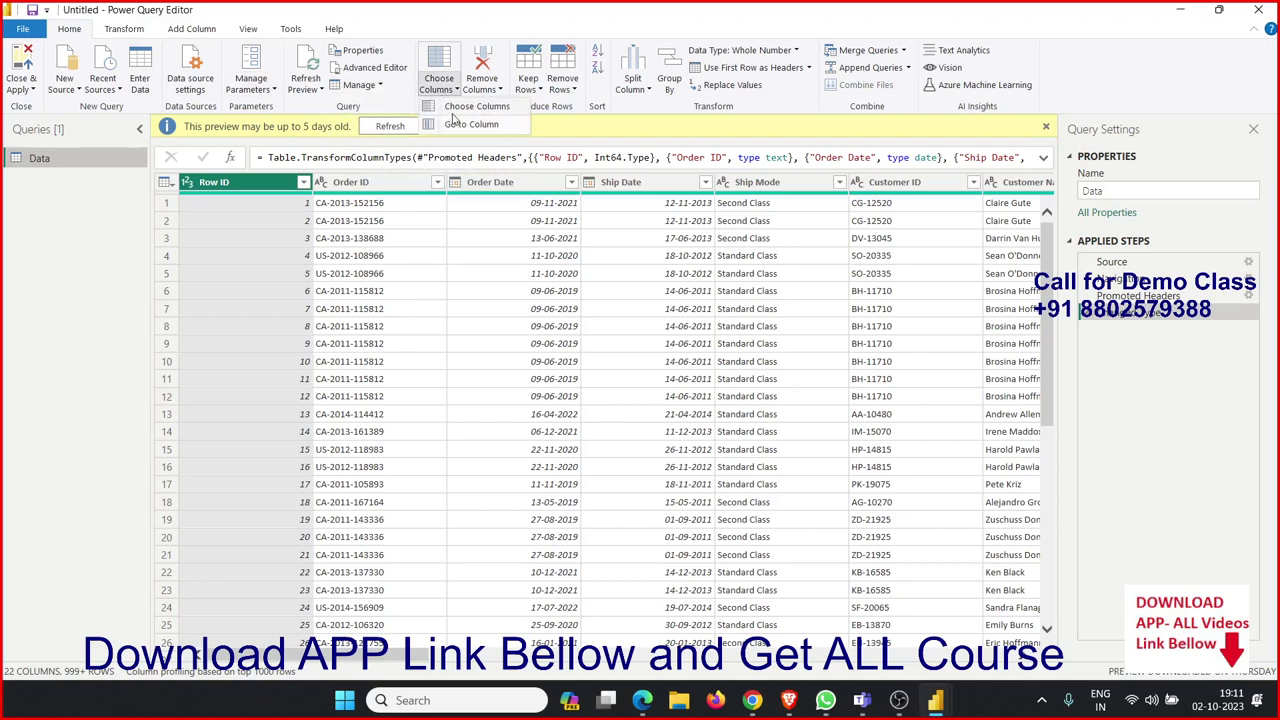
{"action": "left_click", "coordinate": [453, 114]}
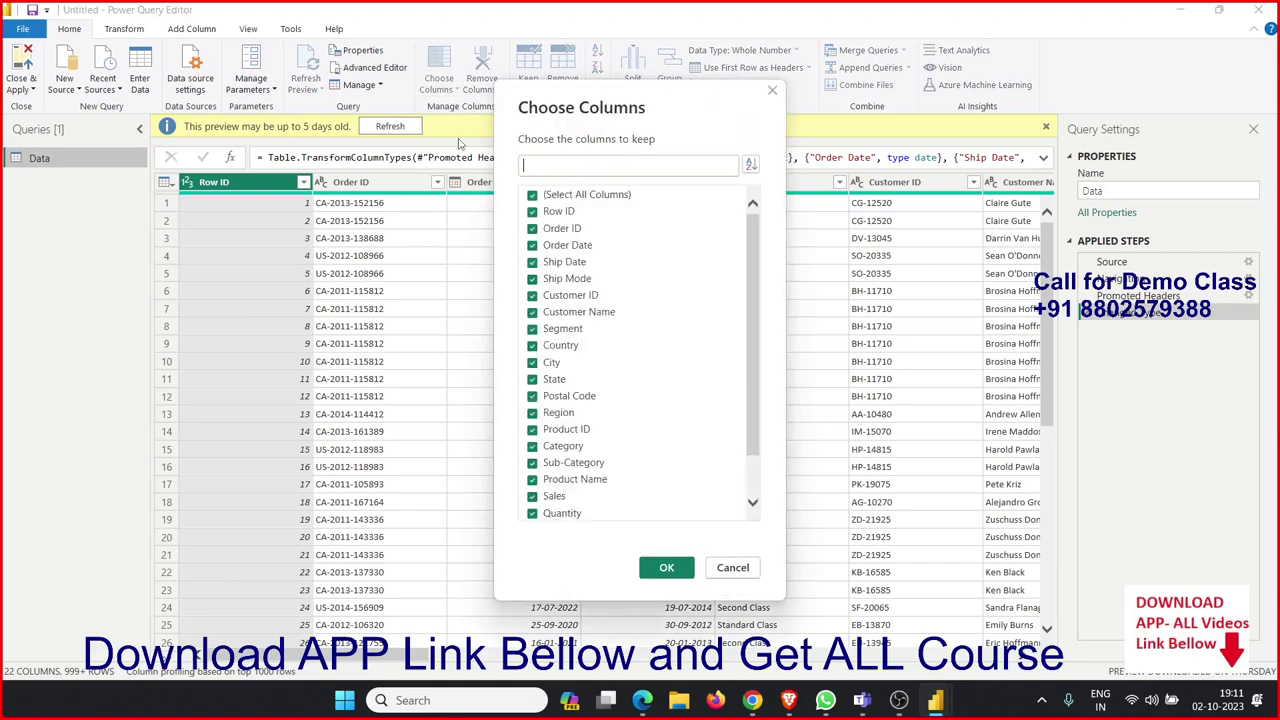
{"action": "left_click", "coordinate": [531, 213]}
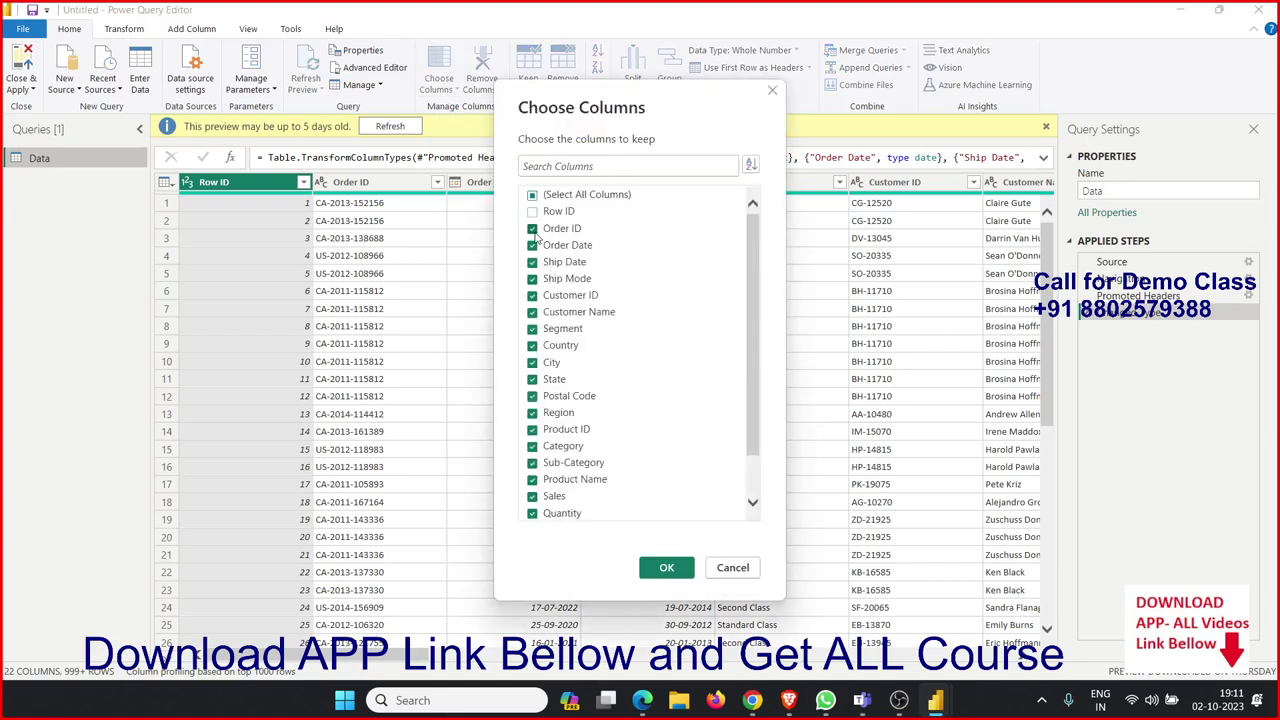
{"action": "left_click", "coordinate": [532, 229]}
{"action": "left_click", "coordinate": [533, 296]}
{"action": "left_click", "coordinate": [532, 328]}
{"action": "left_click", "coordinate": [532, 345]}
{"action": "left_click", "coordinate": [532, 362]}
{"action": "left_click", "coordinate": [532, 379]}
- Also uncheck Postal Code, Region, Product ID, Category, Year and Profit, confirm, and Close & Apply
{"action": "left_click", "coordinate": [532, 396]}
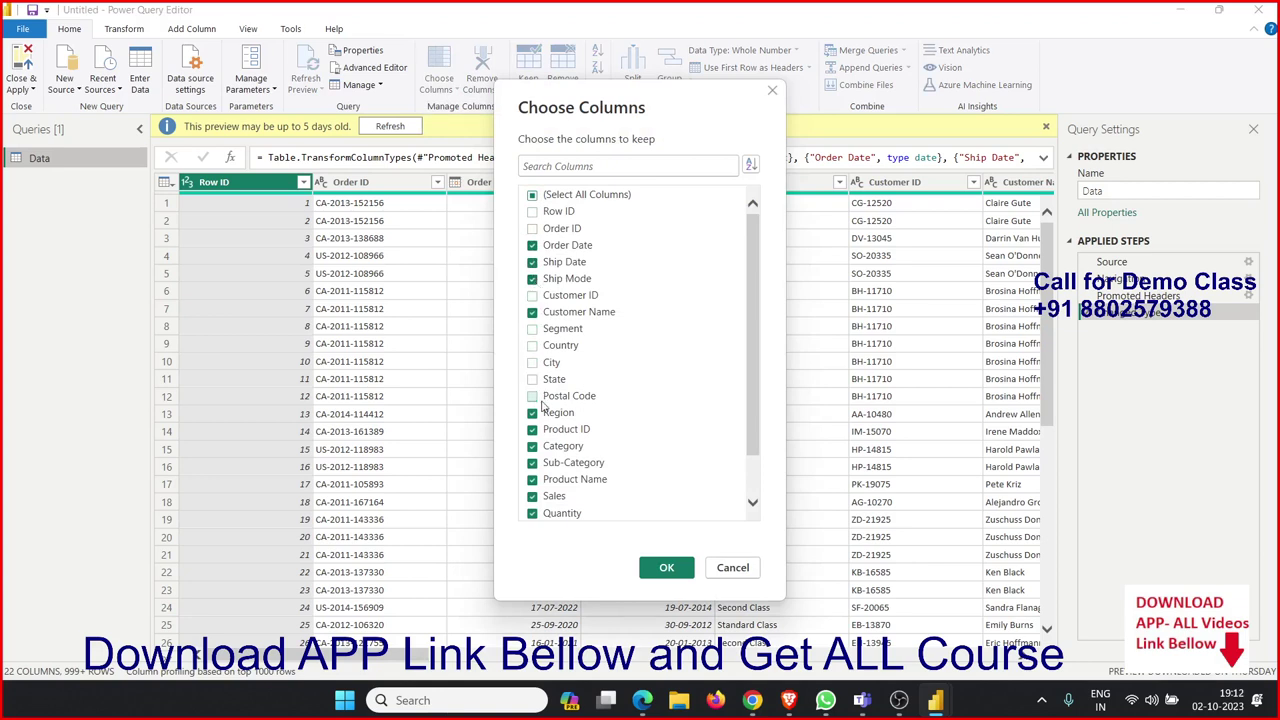
{"action": "left_click", "coordinate": [543, 414]}
{"action": "left_click", "coordinate": [545, 430]}
{"action": "left_click", "coordinate": [545, 447]}
{"action": "scroll", "coordinate": [575, 468], "scroll_direction": "down", "scroll_amount": 1}
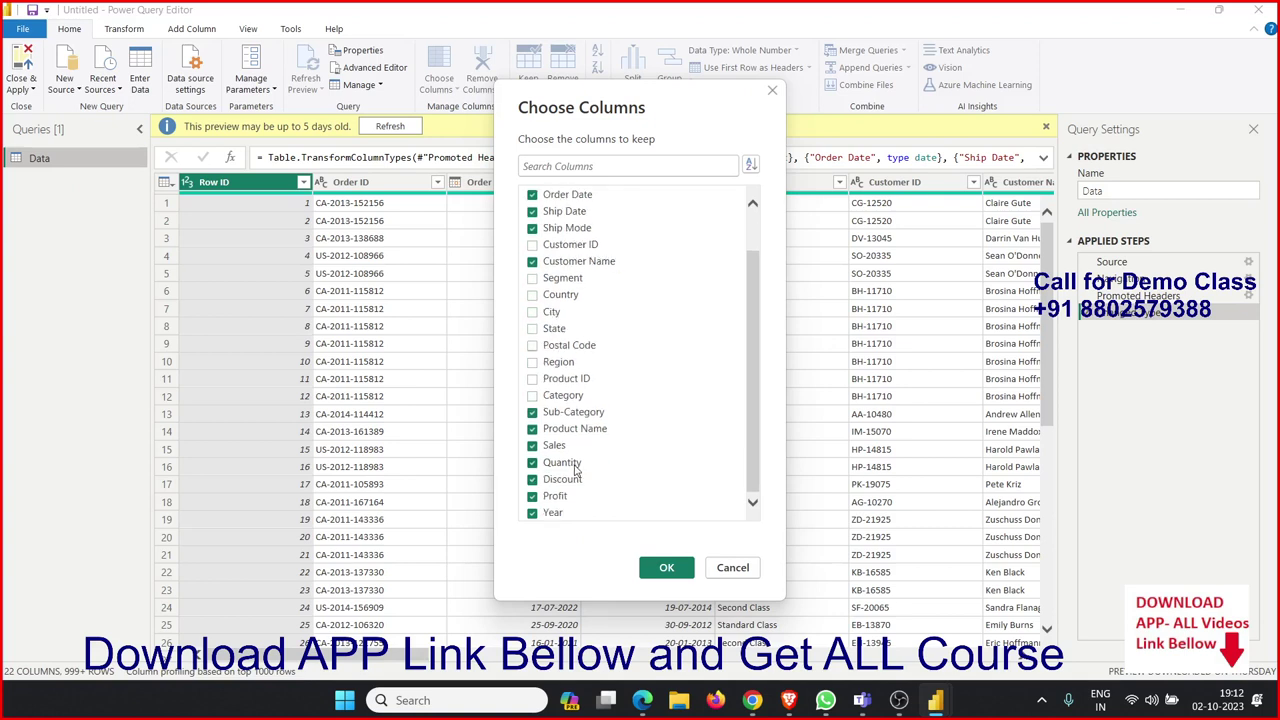
{"action": "left_click", "coordinate": [553, 513]}
{"action": "left_click", "coordinate": [554, 497]}
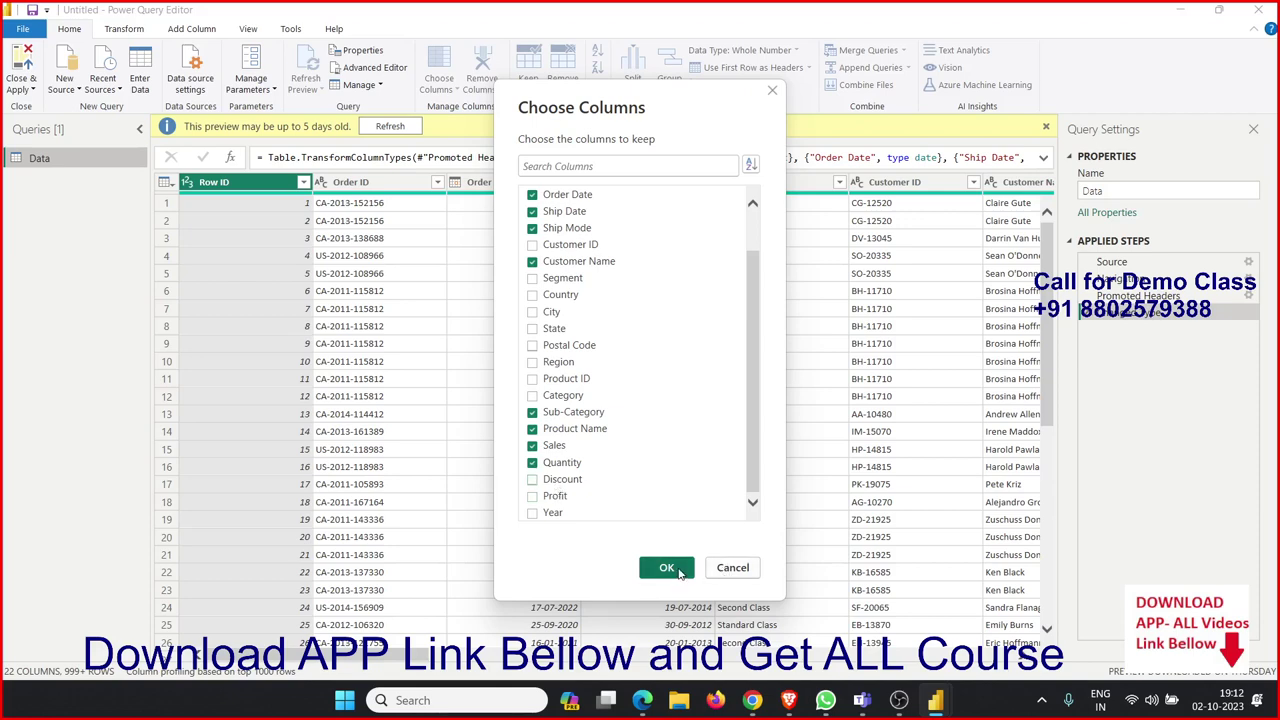
{"action": "left_click", "coordinate": [679, 571]}
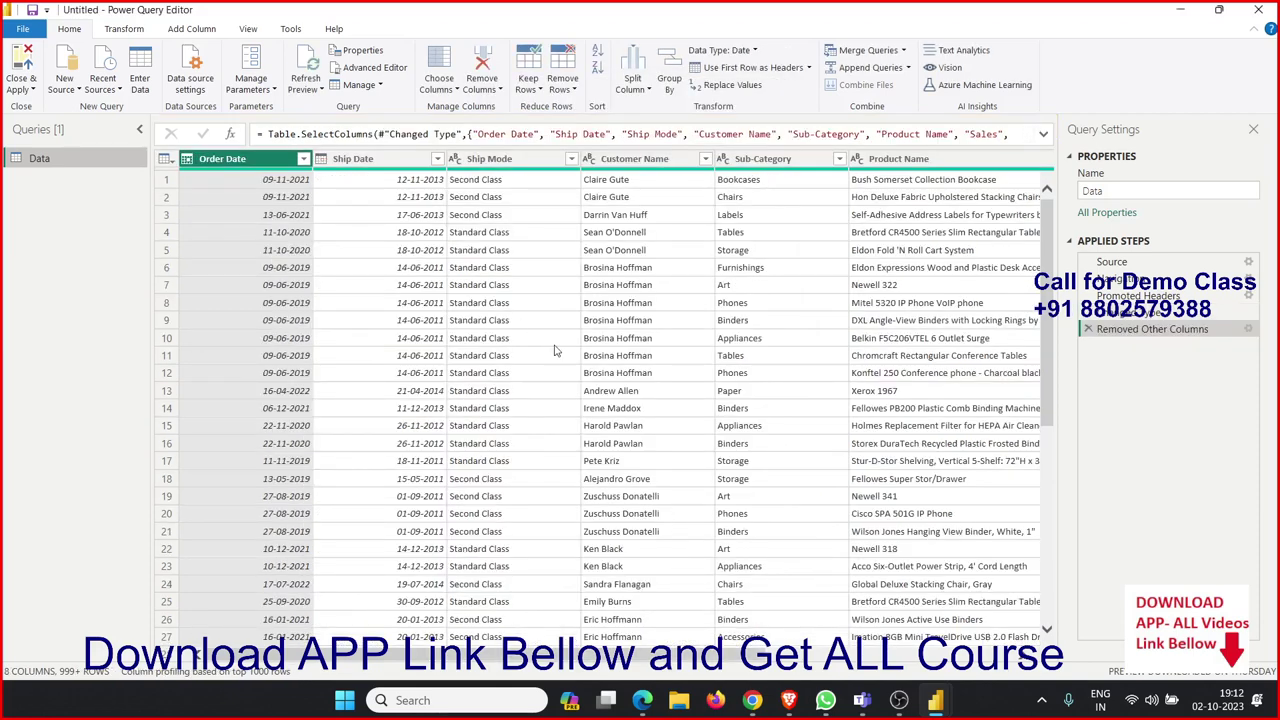
{"action": "left_click", "coordinate": [24, 70]}
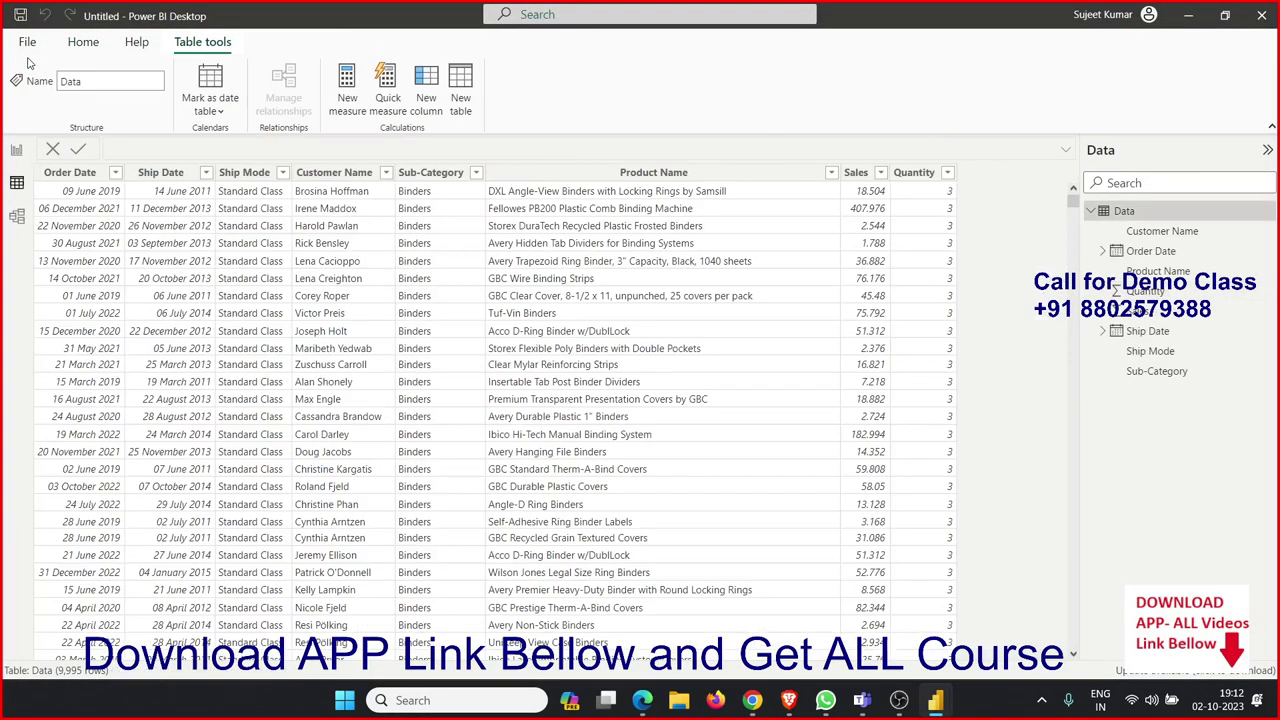
- Hide the Product Name column from report view
{"action": "left_click", "coordinate": [365, 260]}
{"action": "left_click", "coordinate": [746, 260]}
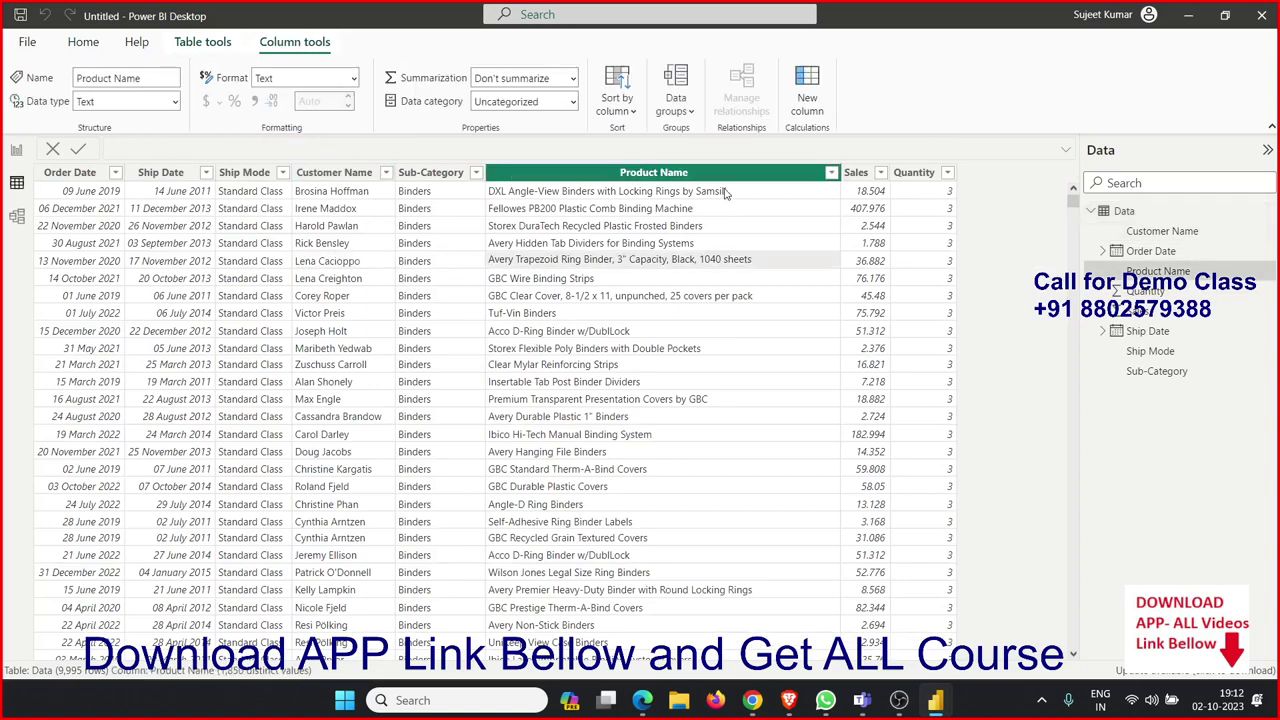
{"action": "right_click", "coordinate": [726, 184]}
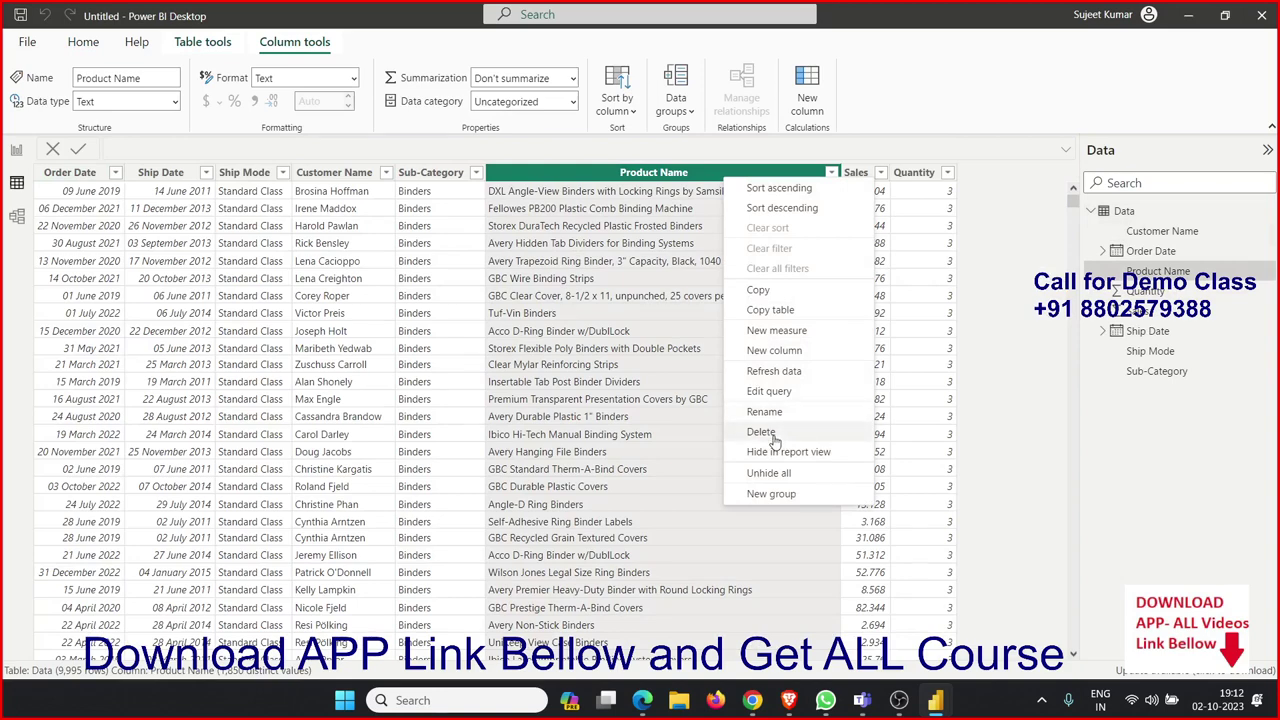
{"action": "left_click", "coordinate": [776, 459]}
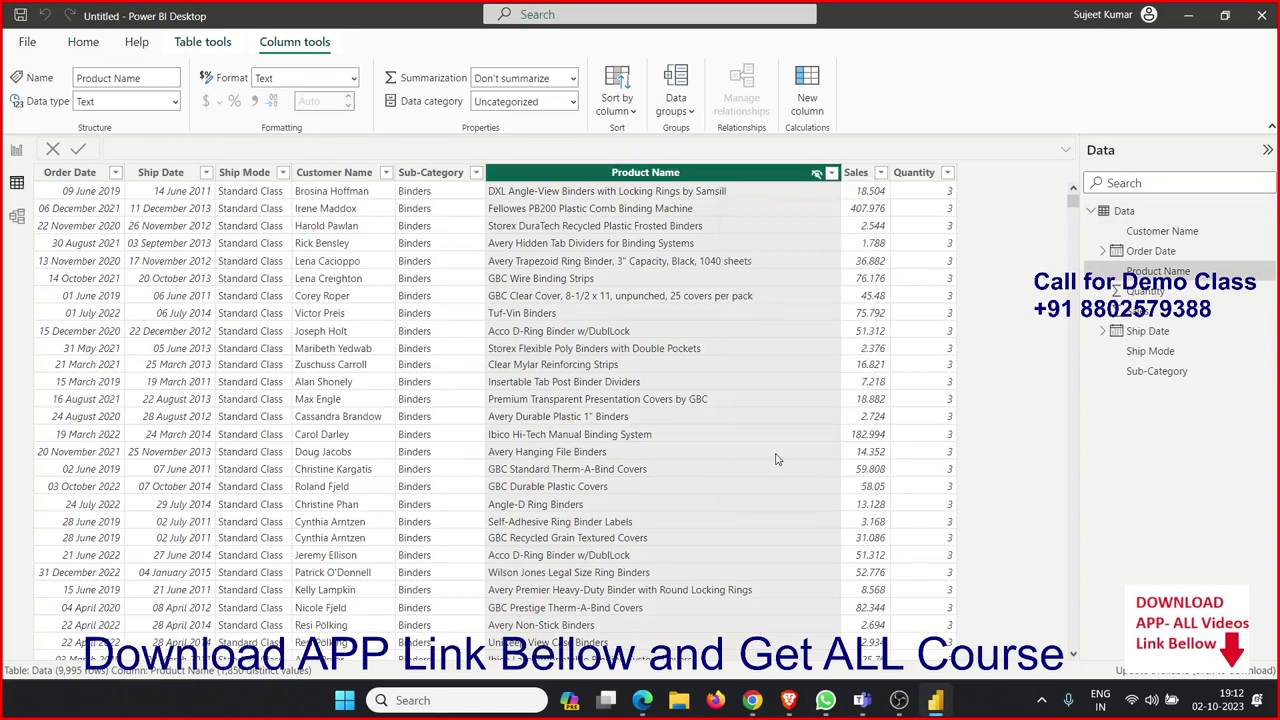
- Check the Data table's fields in Report view, then delete Product Name from the table
{"action": "right_click", "coordinate": [683, 173]}
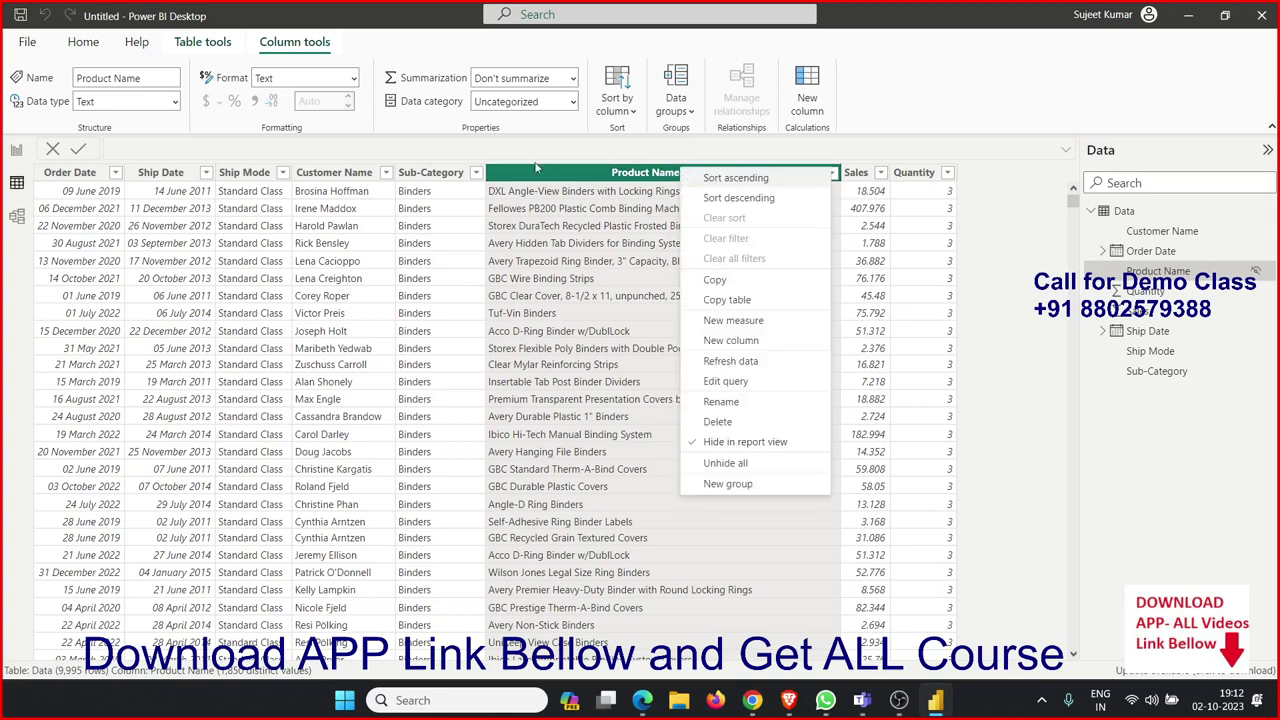
{"action": "left_click", "coordinate": [16, 150]}
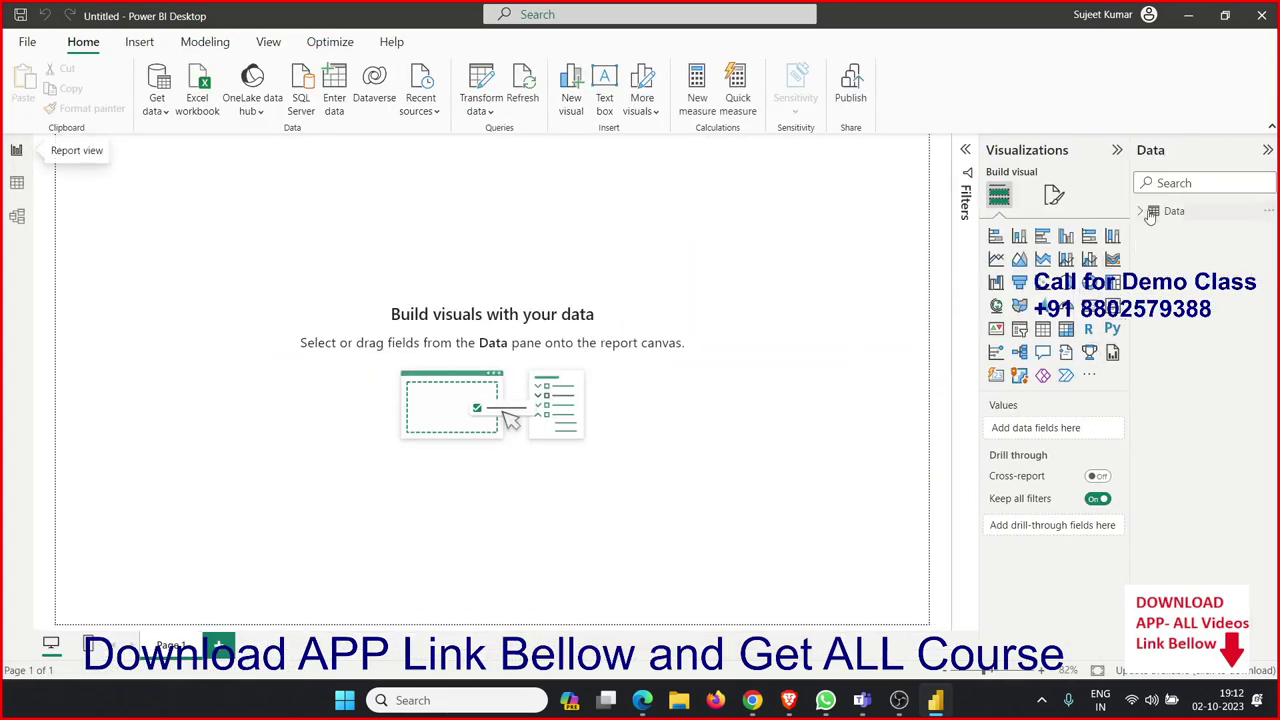
{"action": "left_click", "coordinate": [1147, 215]}
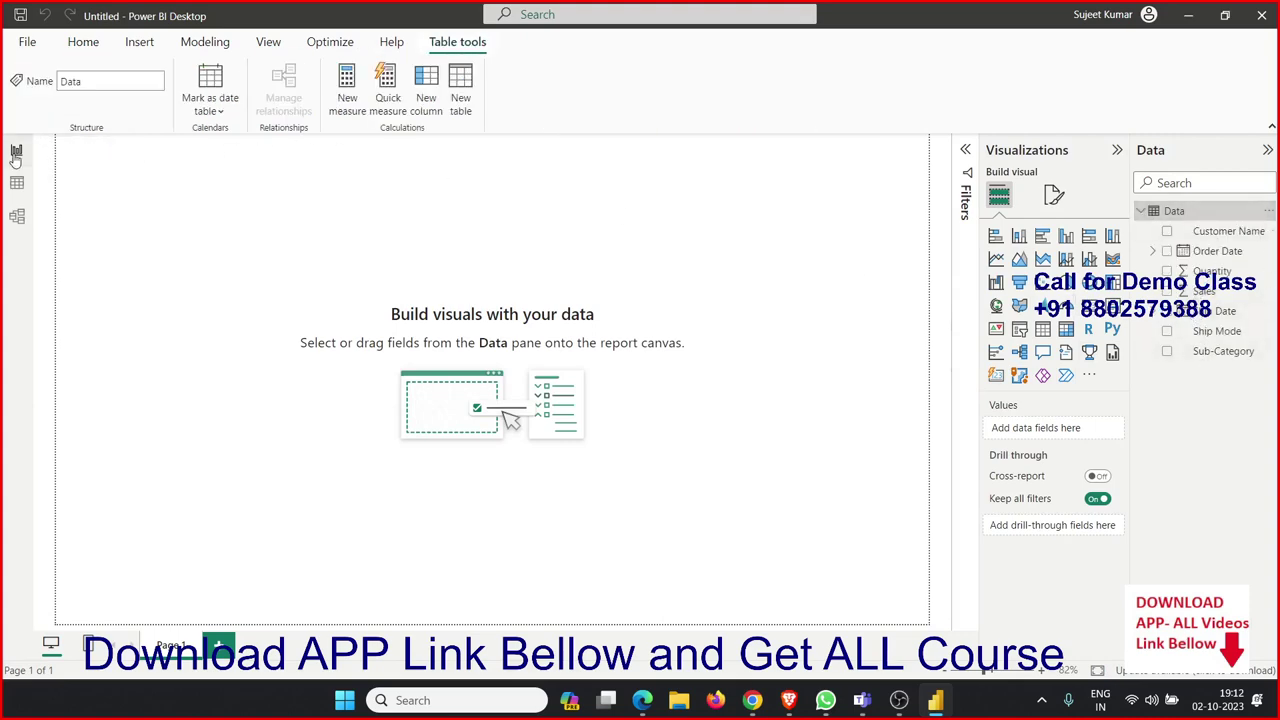
{"action": "left_click", "coordinate": [16, 182]}
{"action": "right_click", "coordinate": [556, 170]}
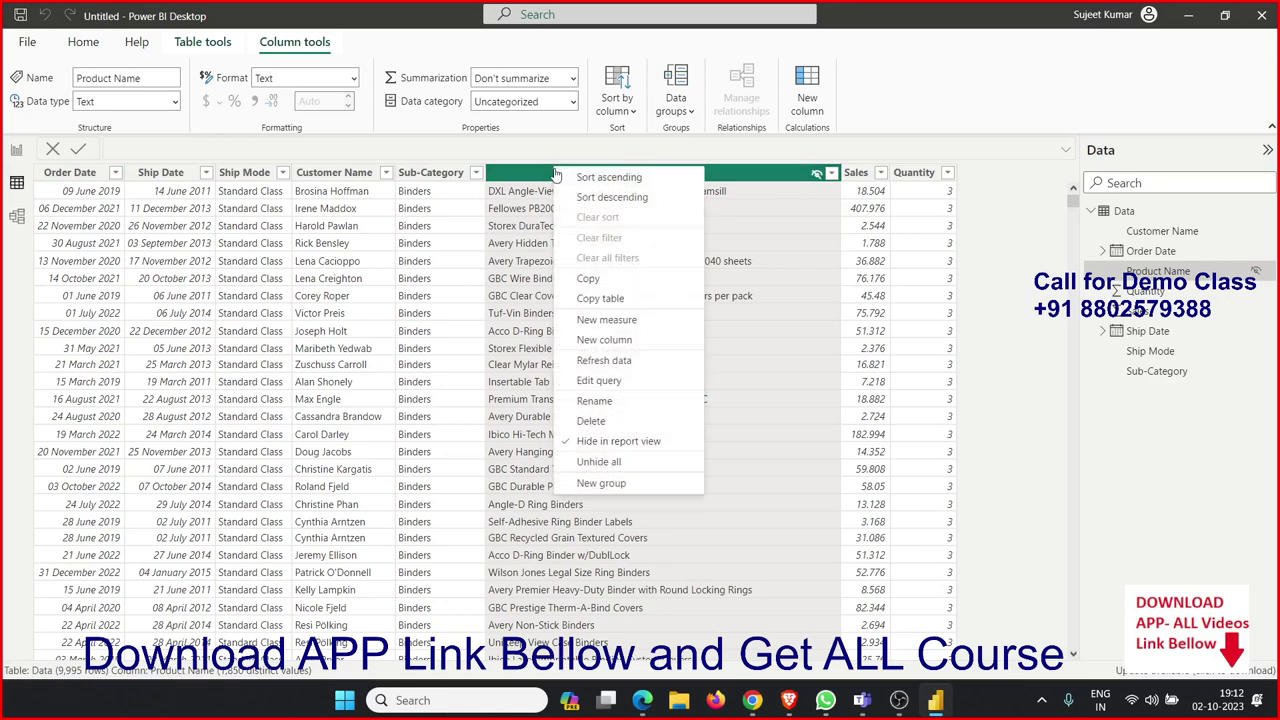
{"action": "key", "text": "Escape"}
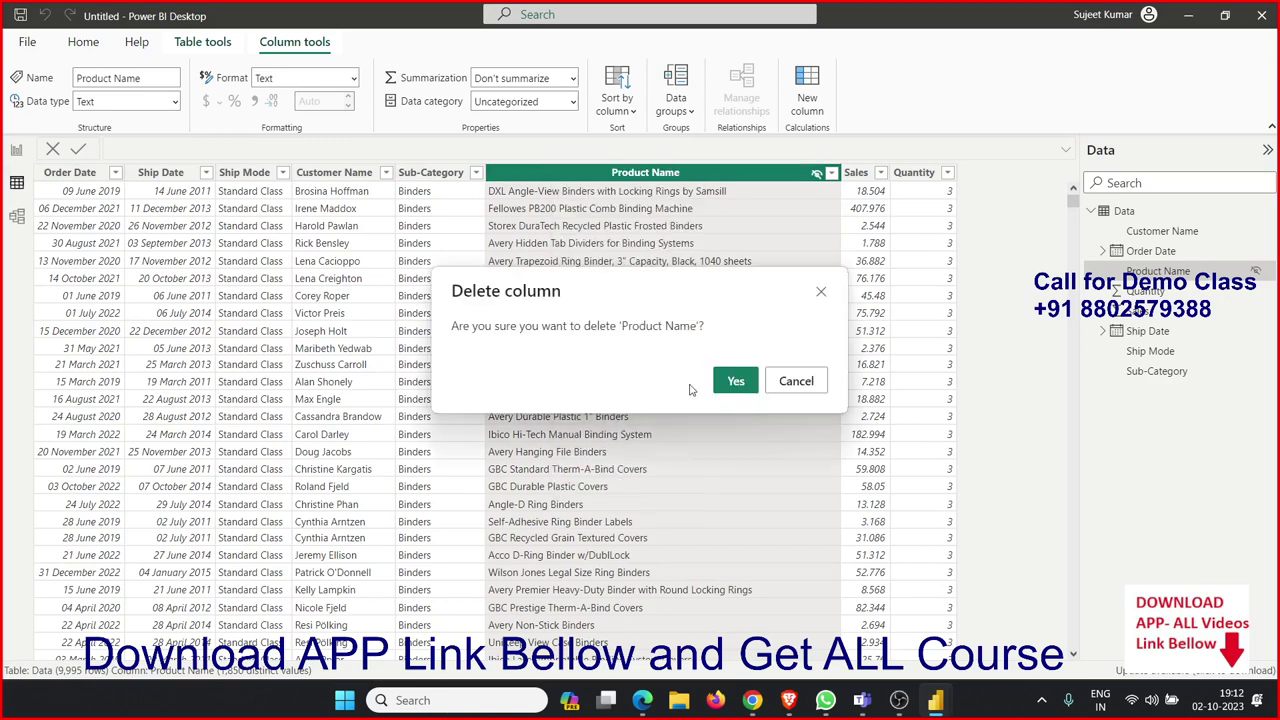
{"action": "left_click", "coordinate": [740, 383]}
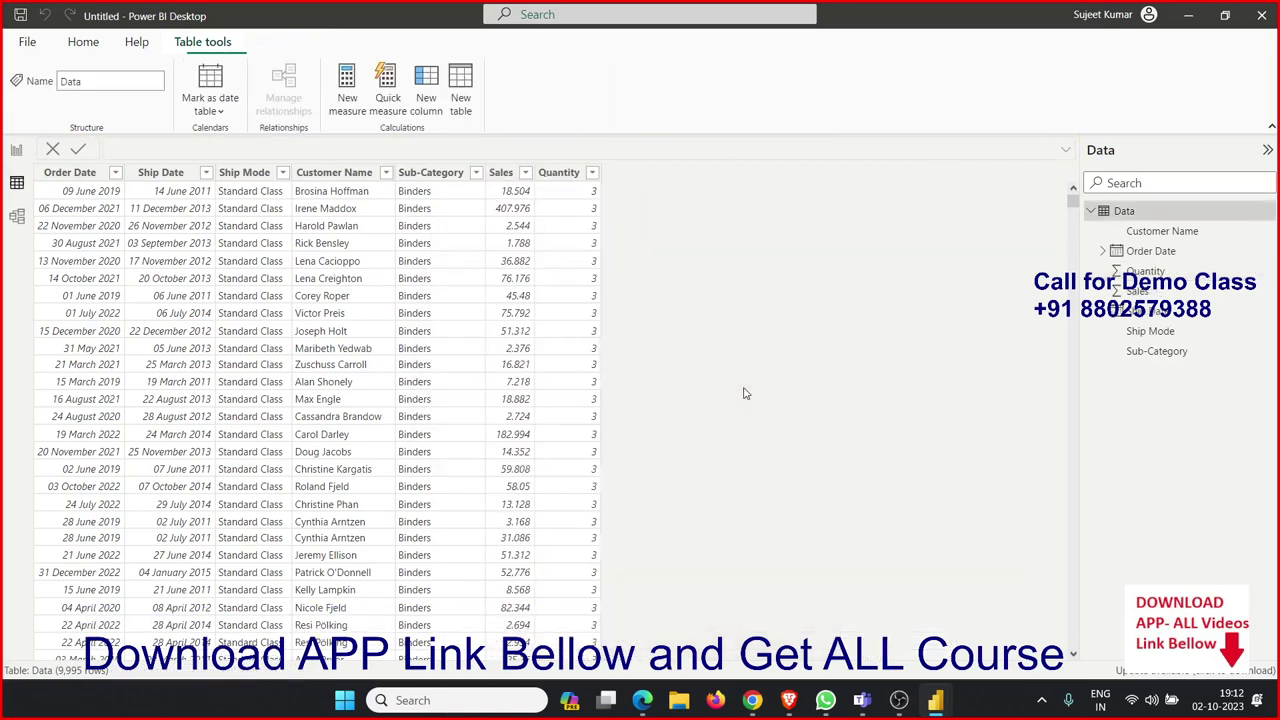
- Create a new column with the formula Year = YEAR(Data[Order Date])
{"action": "left_click", "coordinate": [392, 243]}
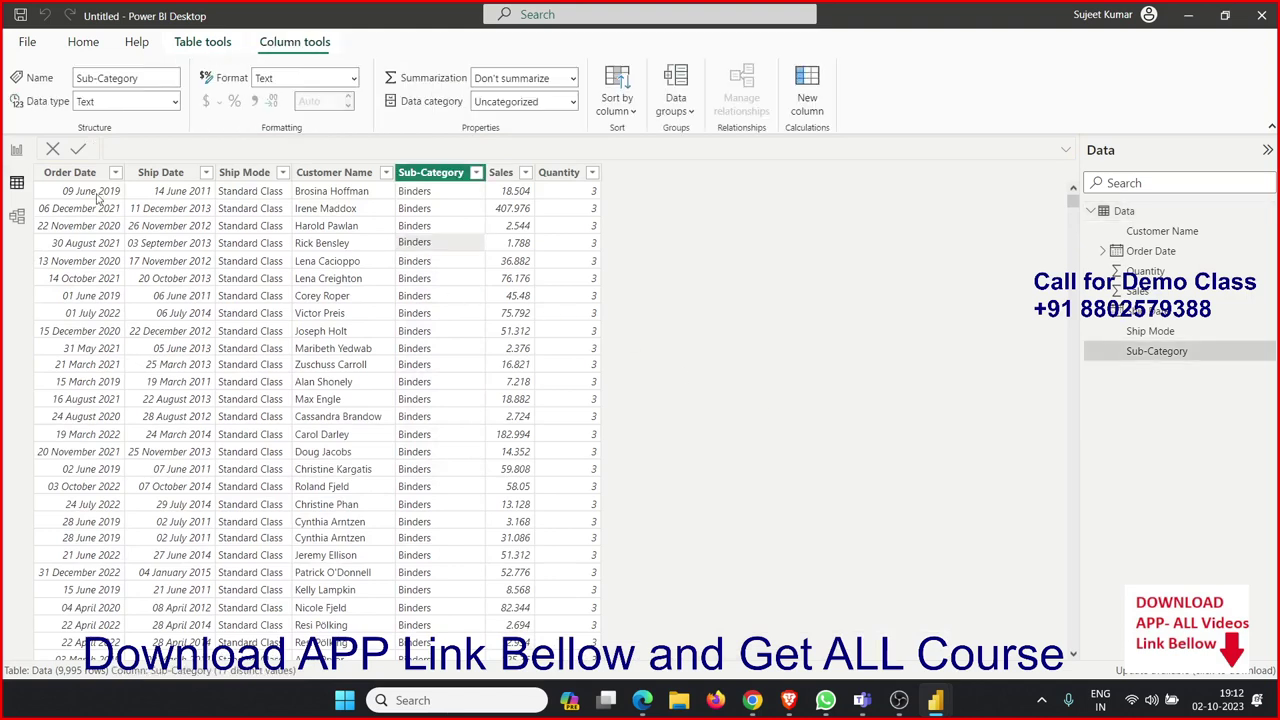
{"action": "left_click", "coordinate": [88, 180]}
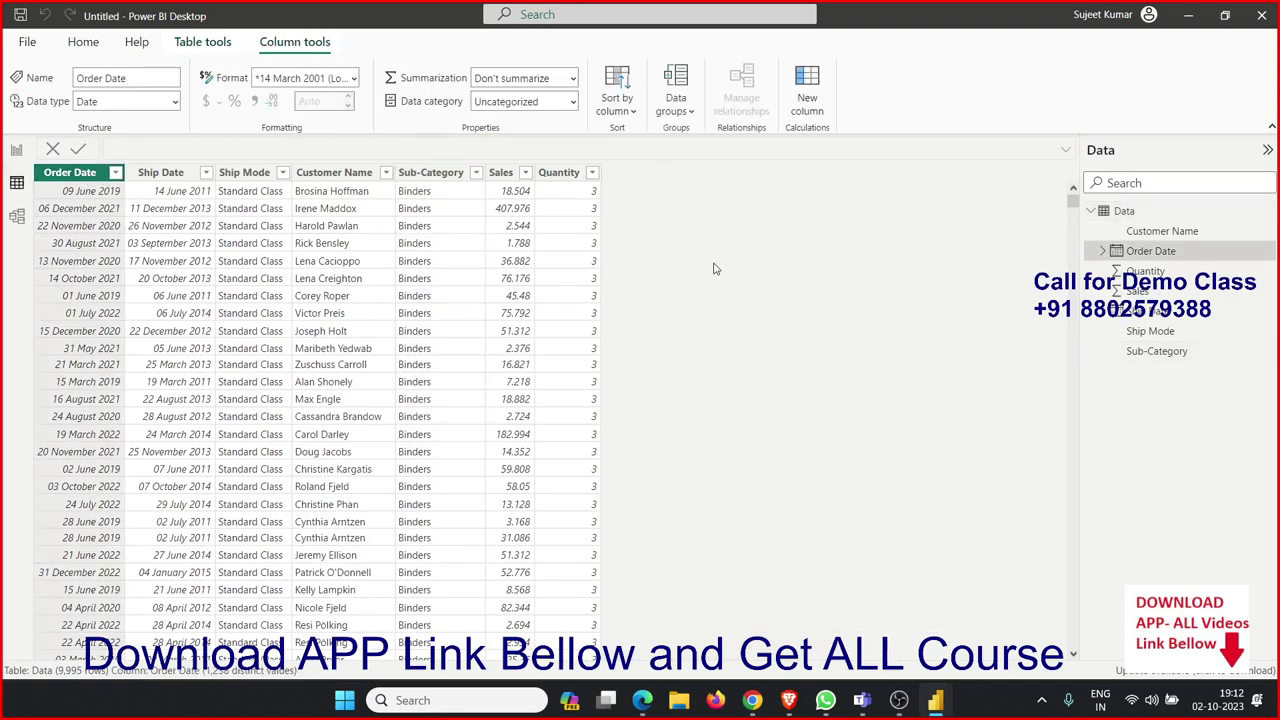
{"action": "left_click", "coordinate": [596, 228]}
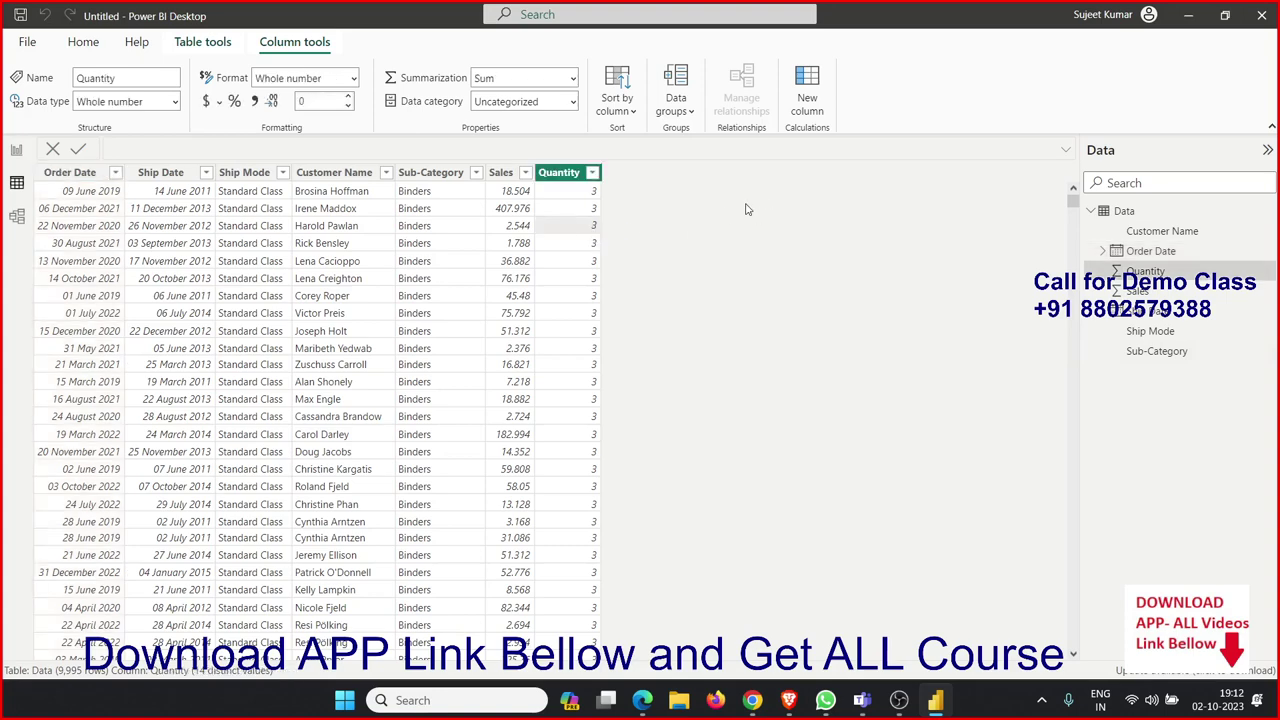
{"action": "left_click", "coordinate": [810, 93]}
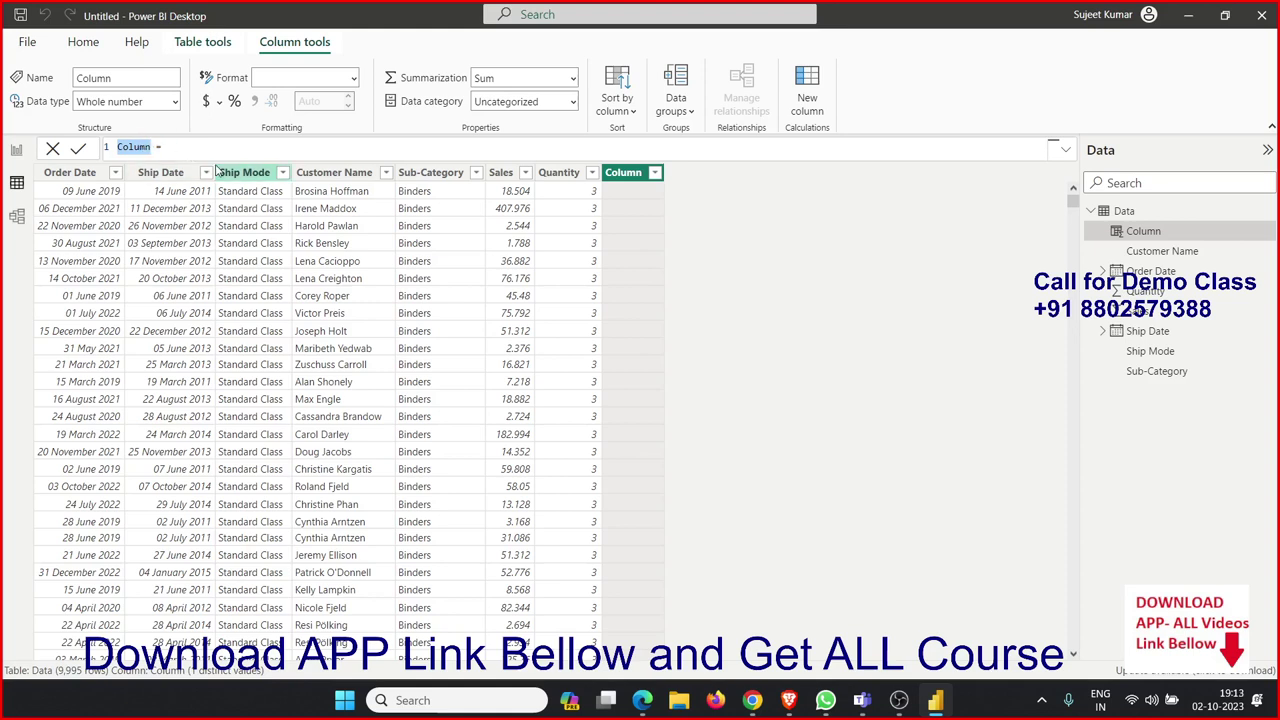
{"action": "type", "text": "Y"}
{"action": "type", "text": "ear"}
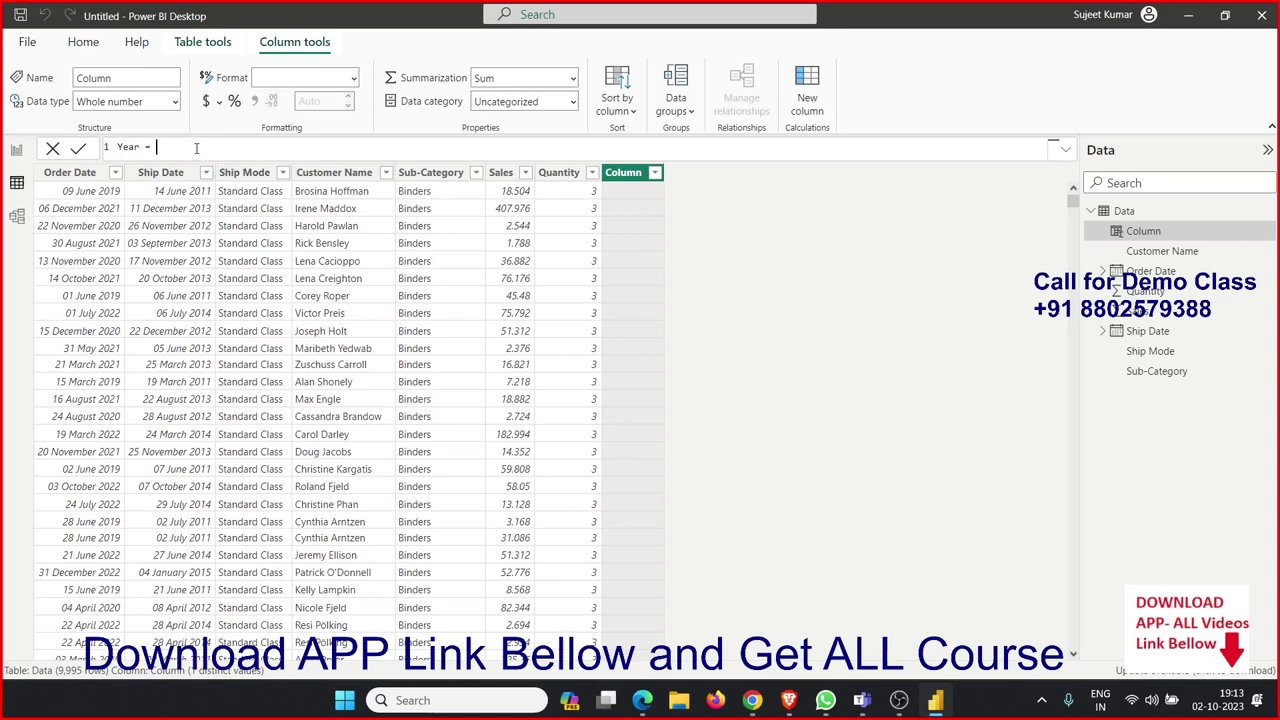
{"action": "type", "text": "y"}
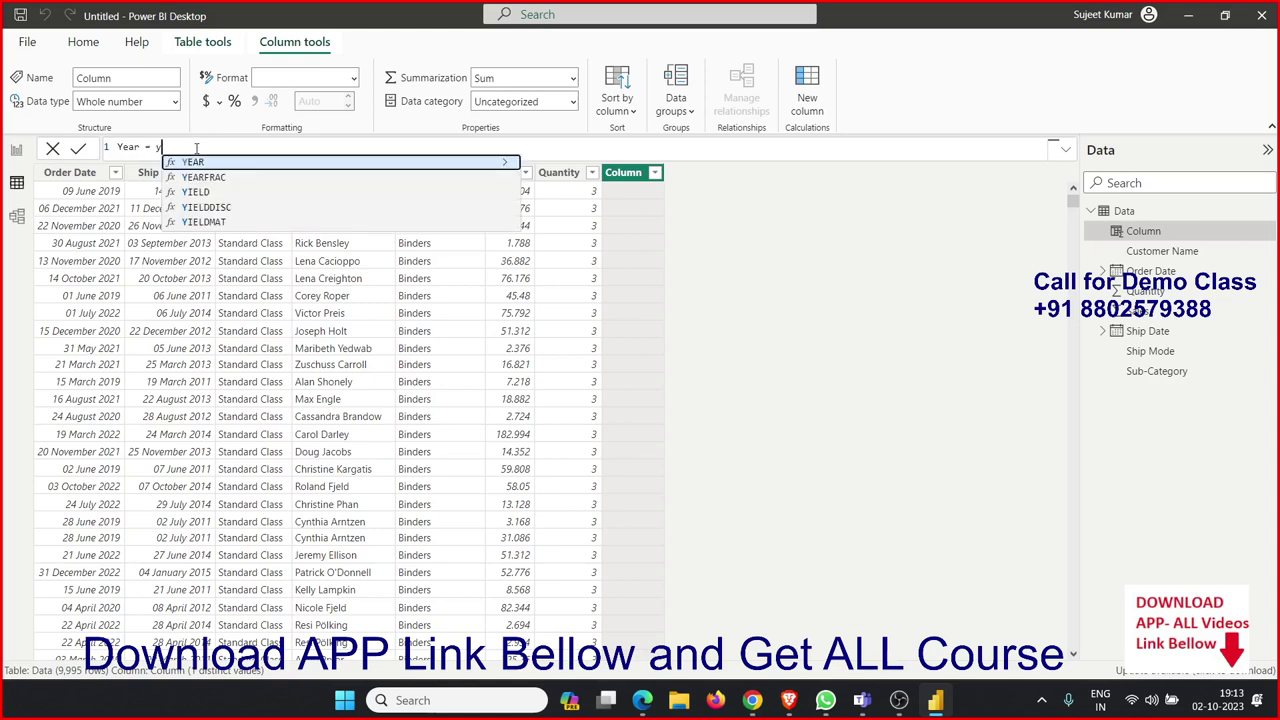
{"action": "key", "text": "BackSpace"}
{"action": "type", "text": "y"}
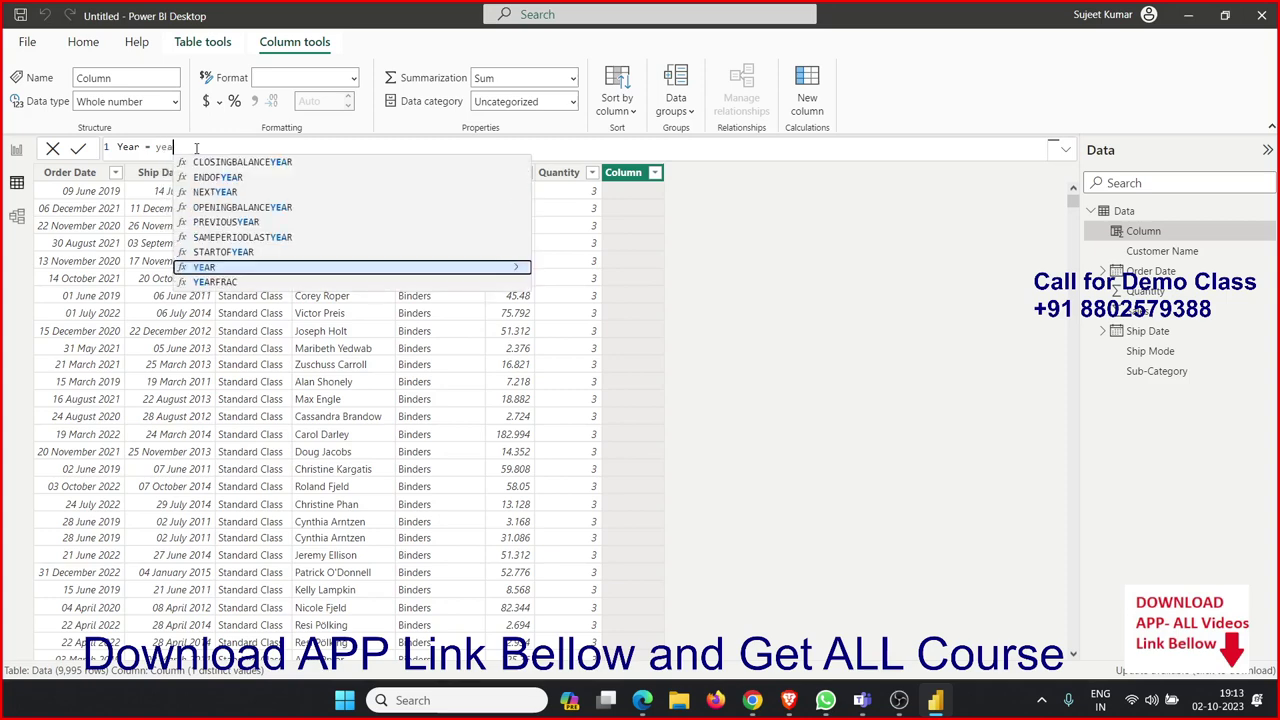
{"action": "key", "text": "Tab"}
{"action": "type", "text": "a"}
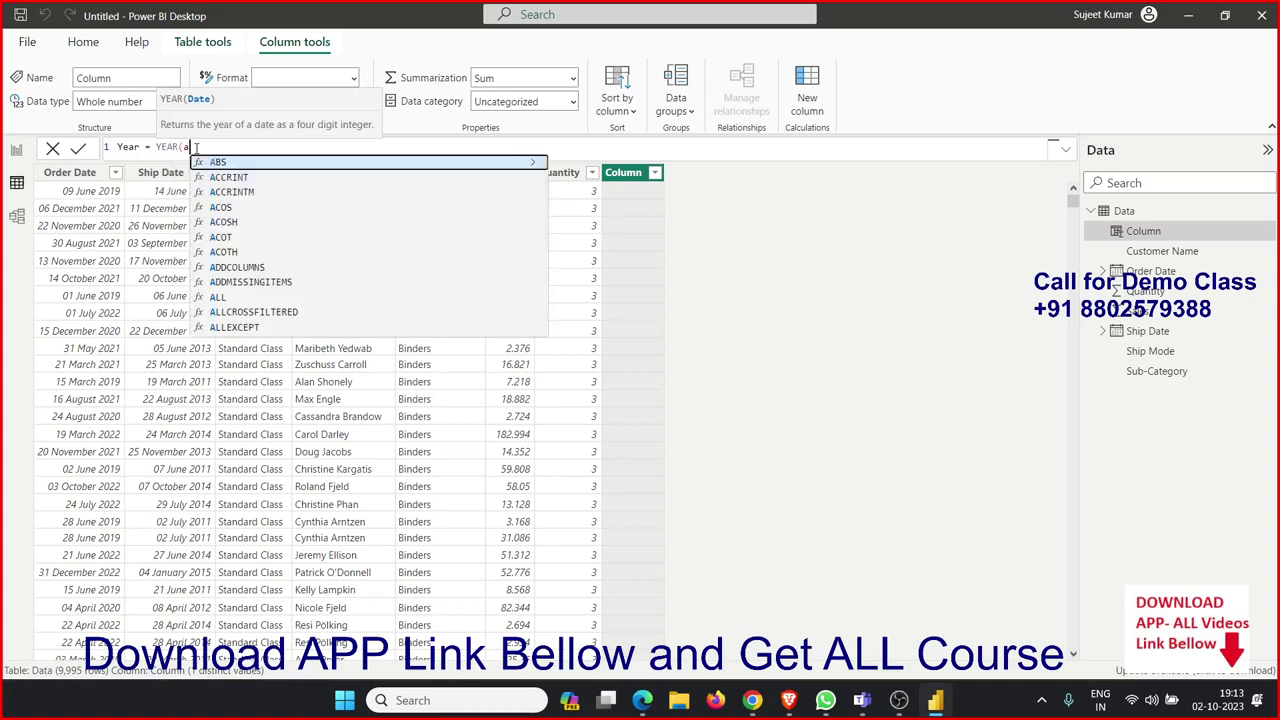
{"action": "type", "text": "t"}
{"action": "key", "text": "BackSpace"}
{"action": "key", "text": "BackSpace"}
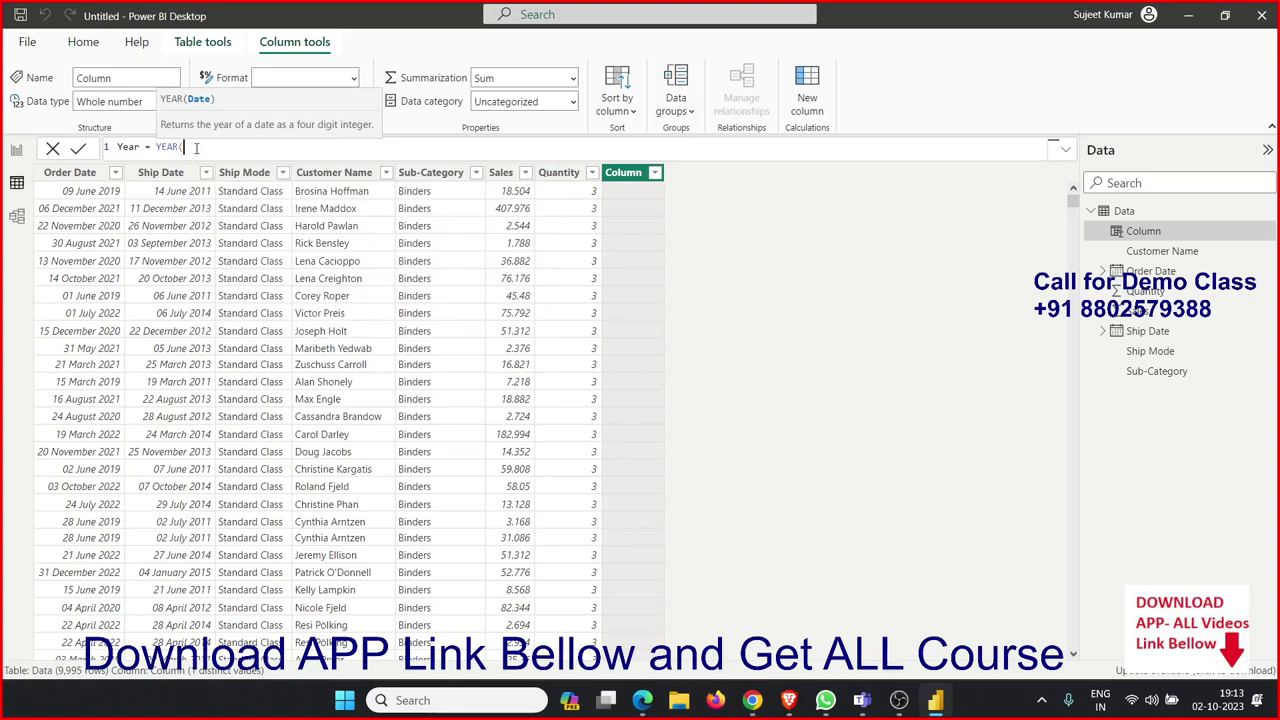
{"action": "type", "text": "ord"}
{"action": "key", "text": "Tab"}
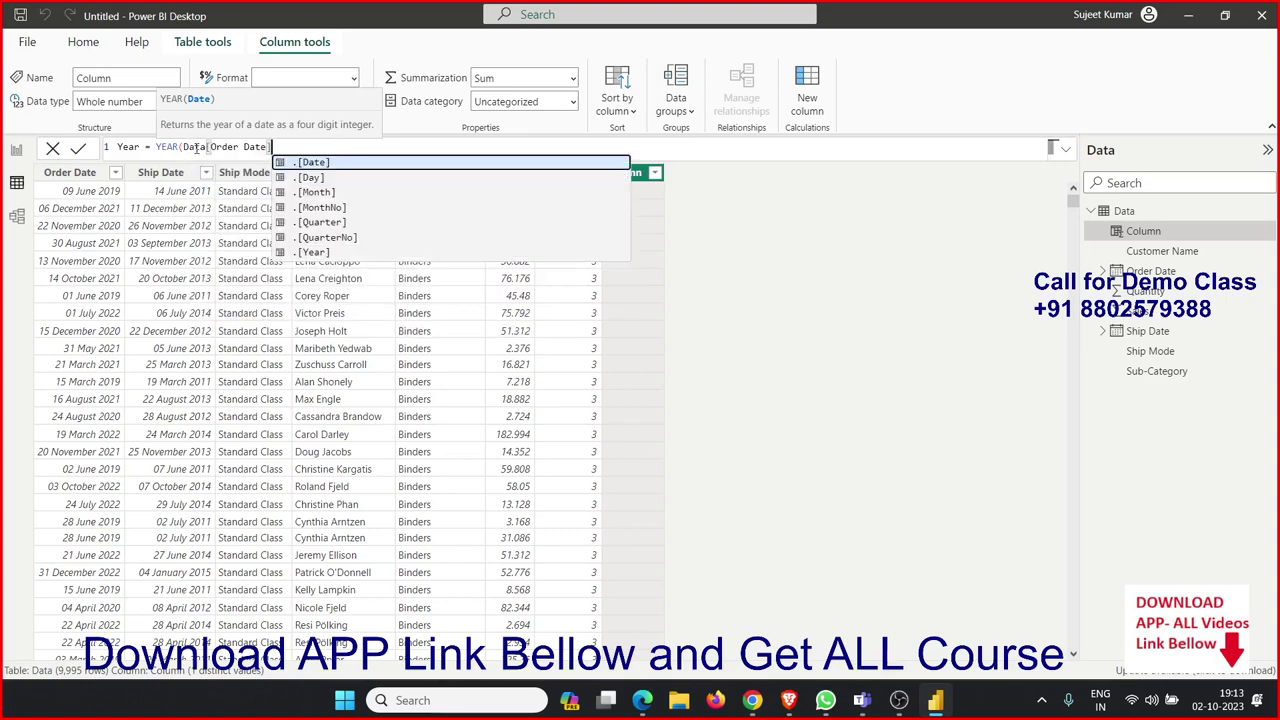
{"action": "key", "text": "Escape"}
{"action": "type", "text": ")"}
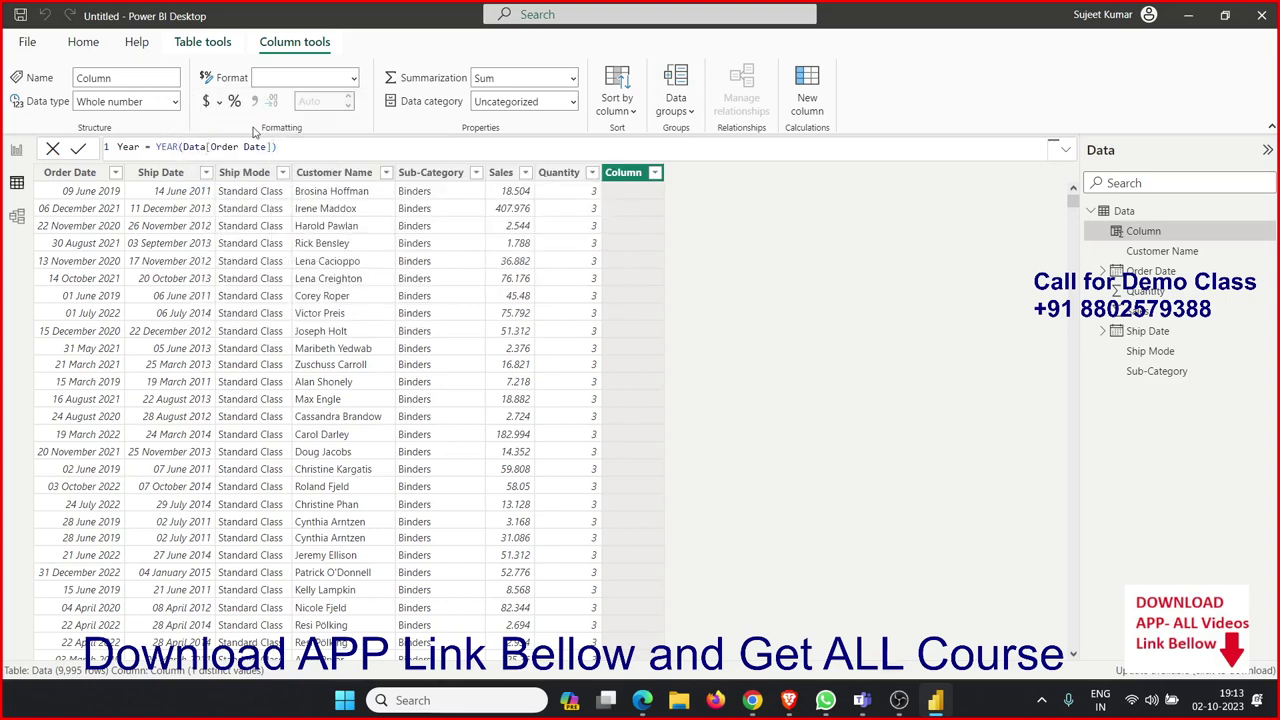
{"action": "key", "text": "Return"}
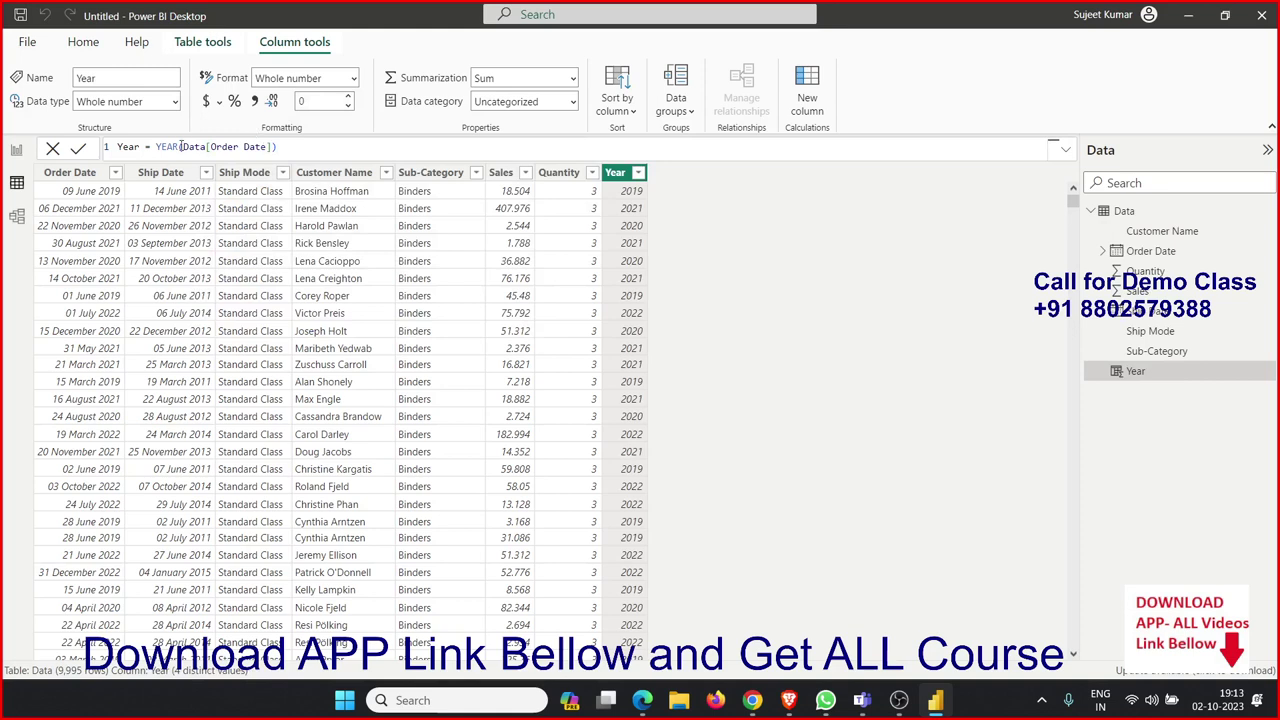
- Replace YEAR with Month in the formula so the column returns month numbers
{"action": "double_click", "coordinate": [181, 147]}
{"action": "type", "text": "M"}
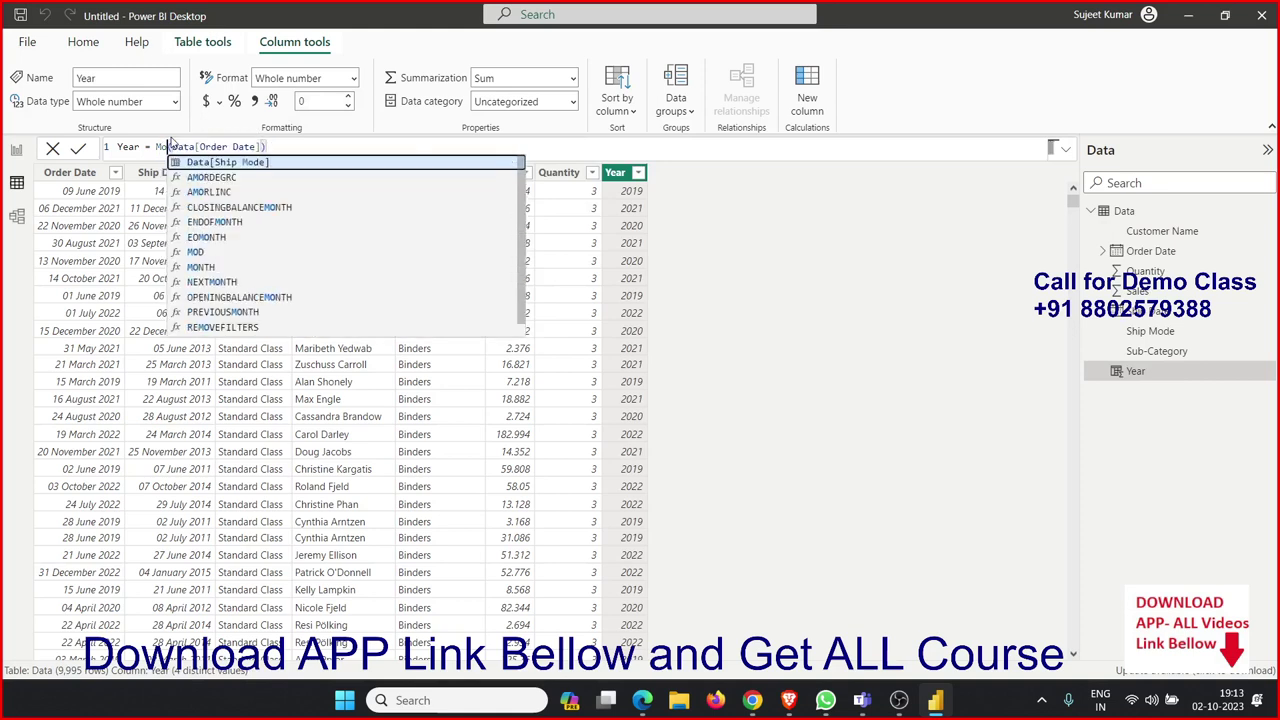
{"action": "type", "text": "ont"}
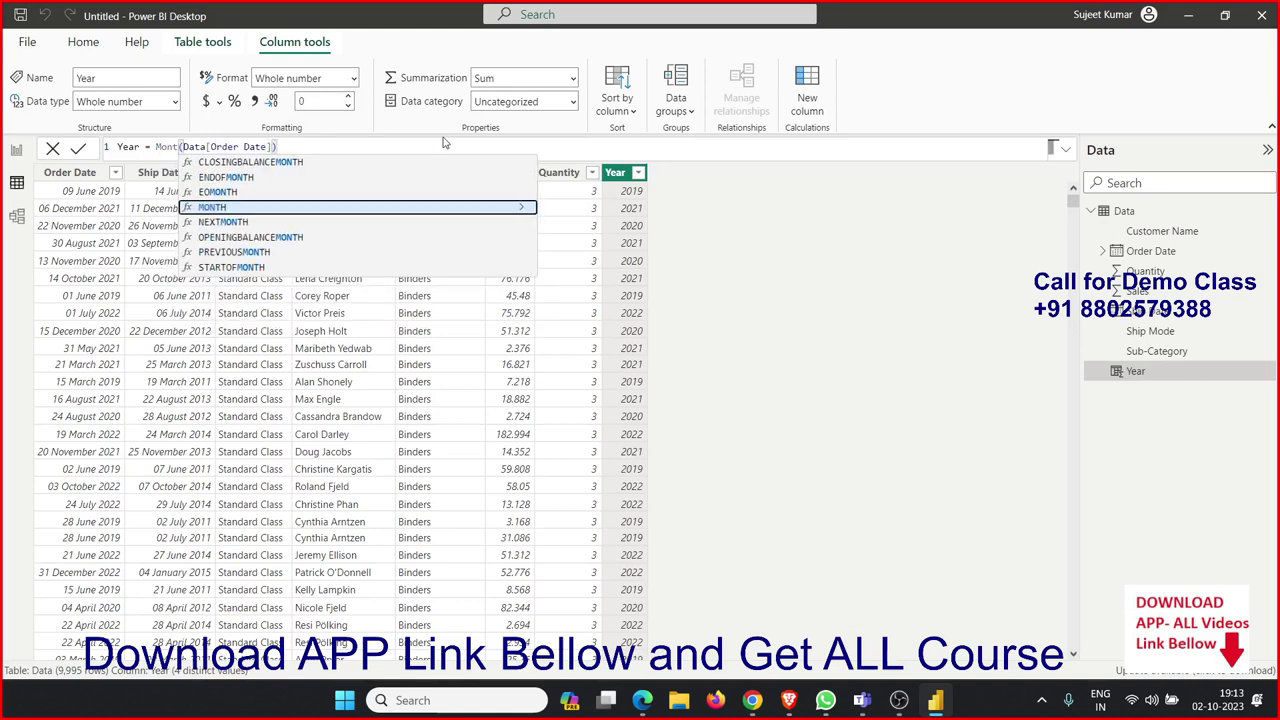
{"action": "type", "text": "h"}
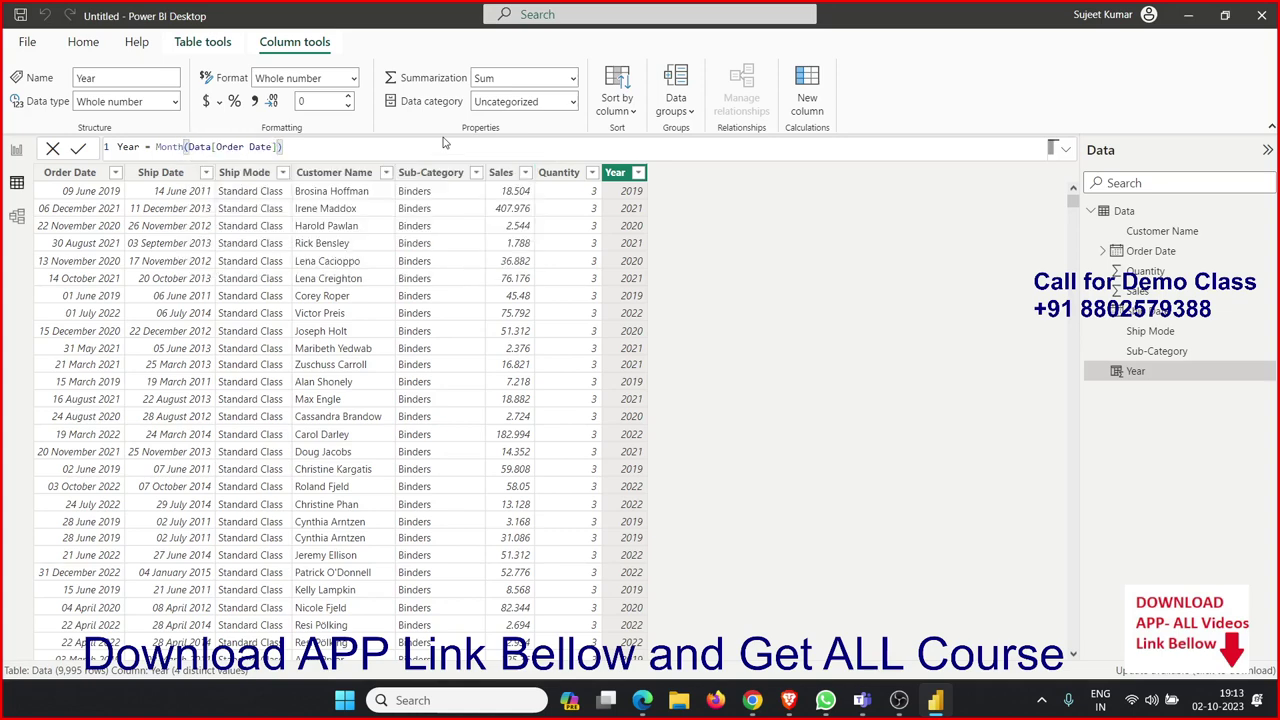
{"action": "key", "text": "Return"}
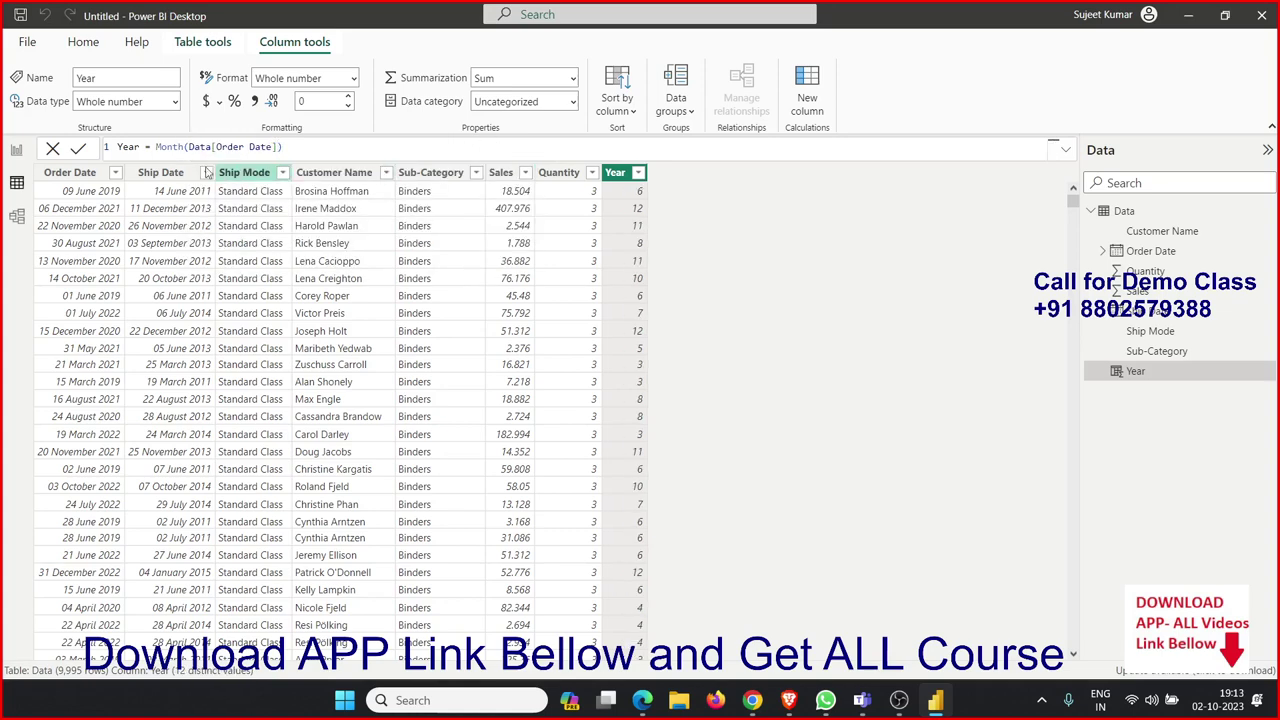
- Change the function to DAY, giving DAY(Data[Order Date]) in the formula bar
{"action": "double_click", "coordinate": [172, 147]}
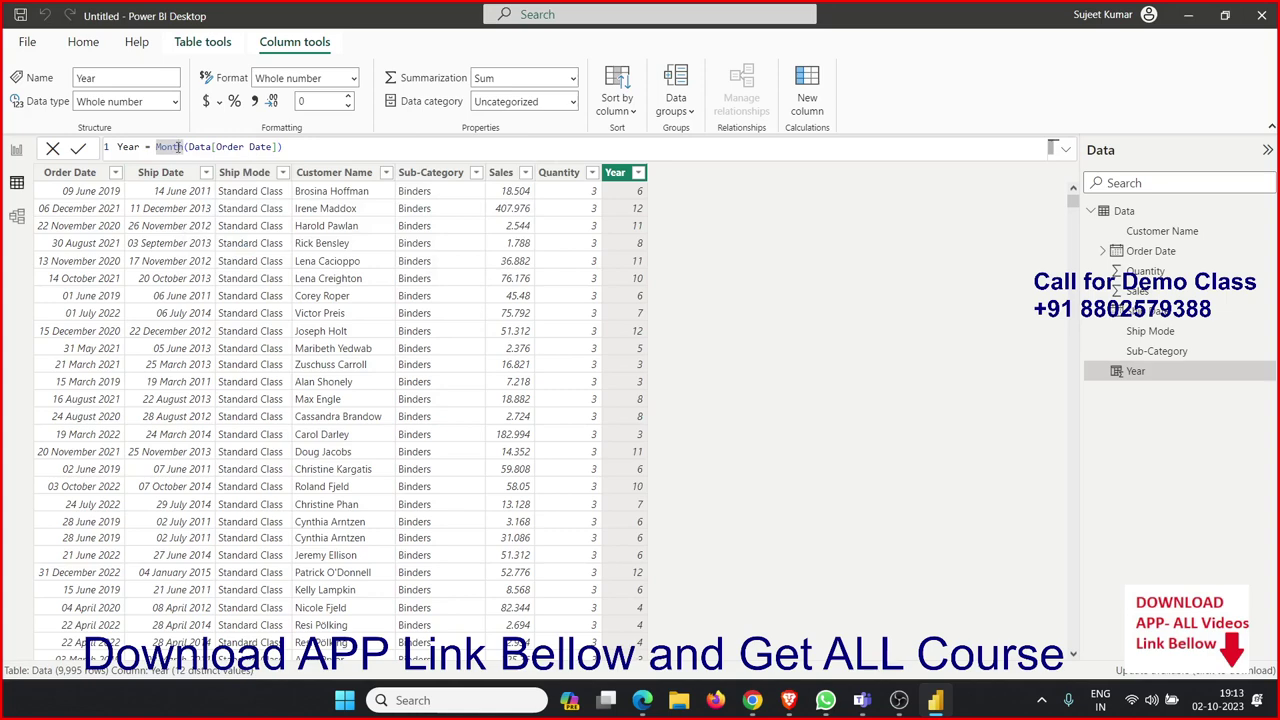
{"action": "left_click", "coordinate": [179, 147]}
{"action": "type", "text": "Day"}
{"action": "key", "text": "Delete"}
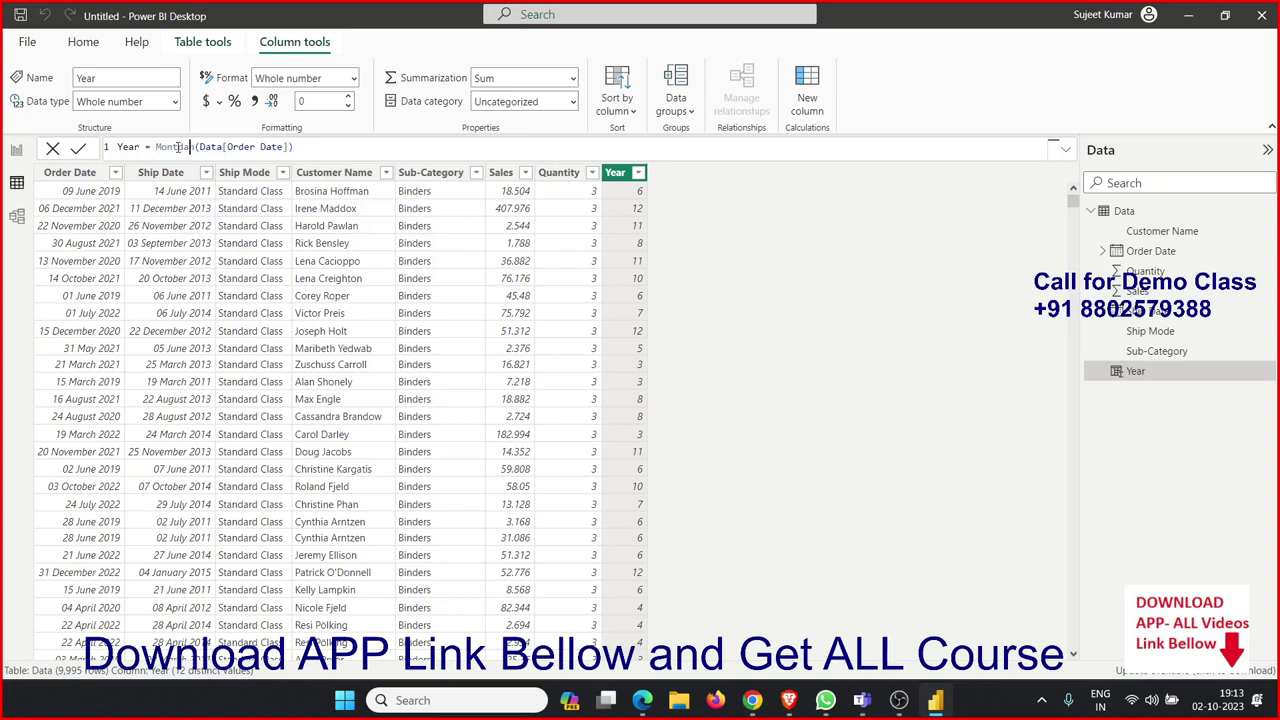
{"action": "key", "text": "BackSpace"}
{"action": "key", "text": "BackSpace"}
{"action": "key", "text": "BackSpace"}
{"action": "type", "text": "day"}
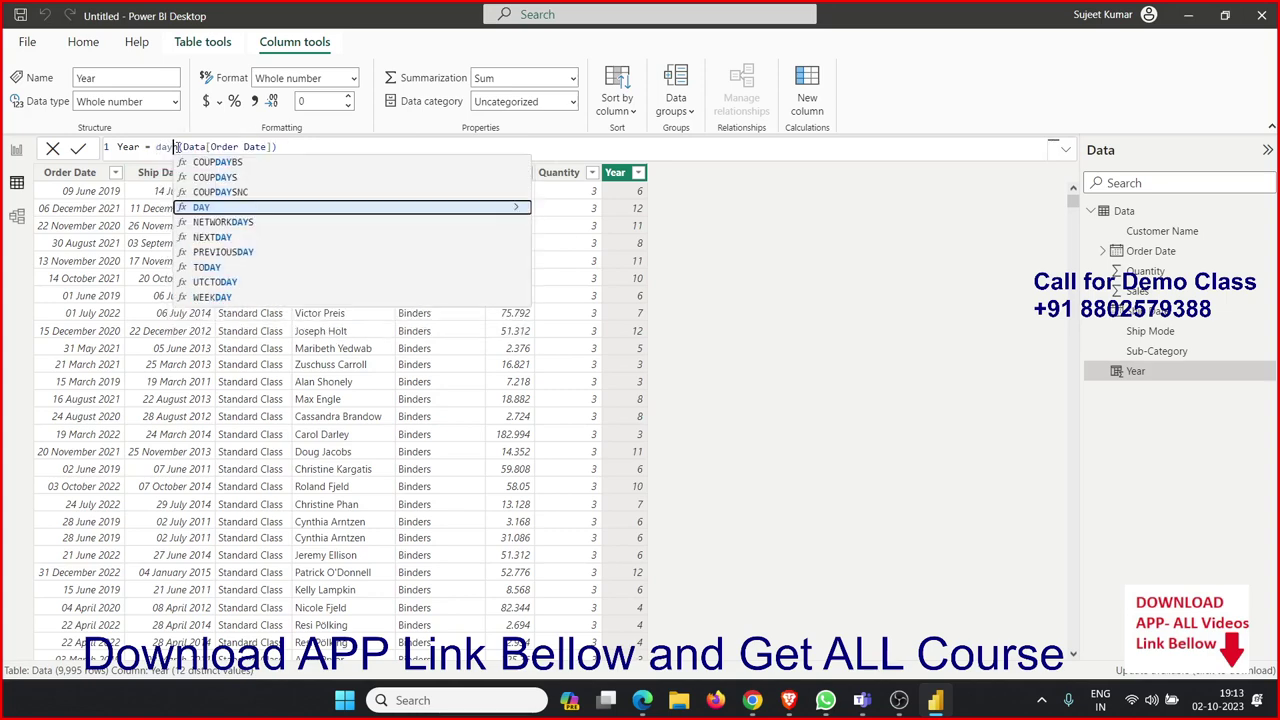
{"action": "key", "text": "Tab"}
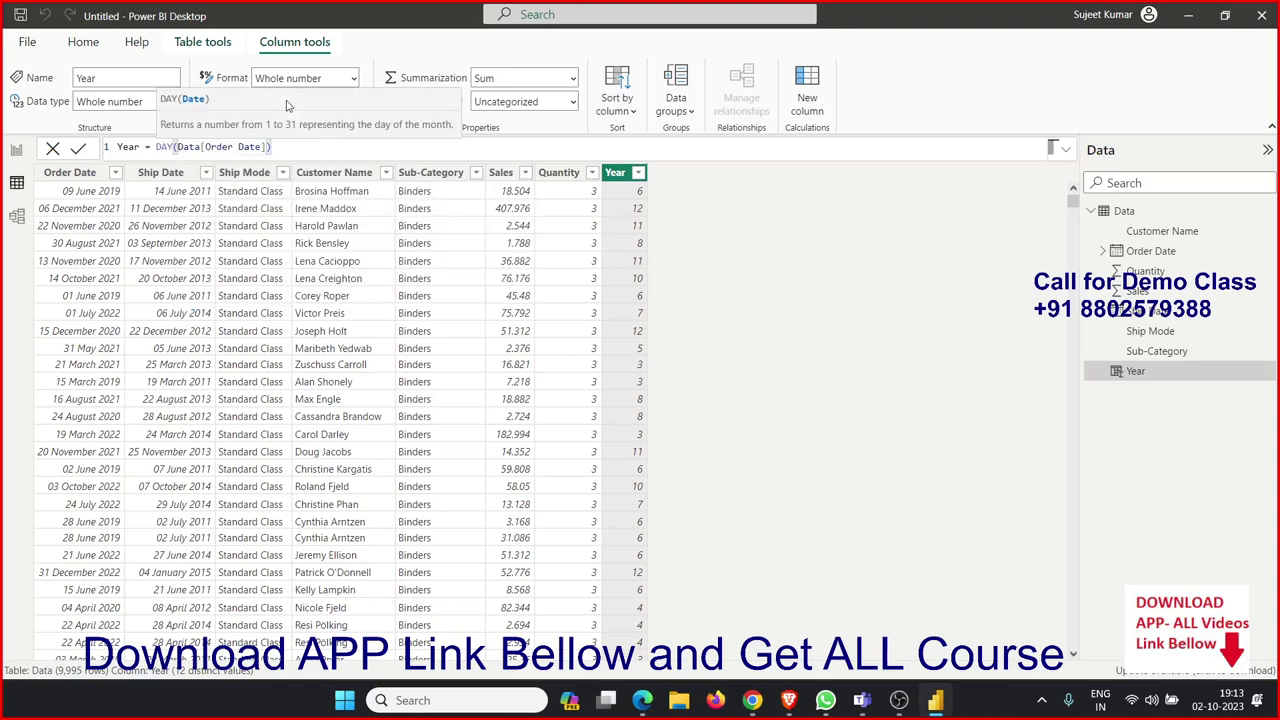
- Replace the formula with Data[Order Date].[Year] so the column shows years 2019–2022
{"action": "mouse_move", "coordinate": [272, 147]}
{"action": "left_mouse_down"}
{"action": "mouse_move", "coordinate": [123, 149]}
{"action": "mouse_move", "coordinate": [156, 147]}
{"action": "left_mouse_up"}
{"action": "type", "text": "da"}
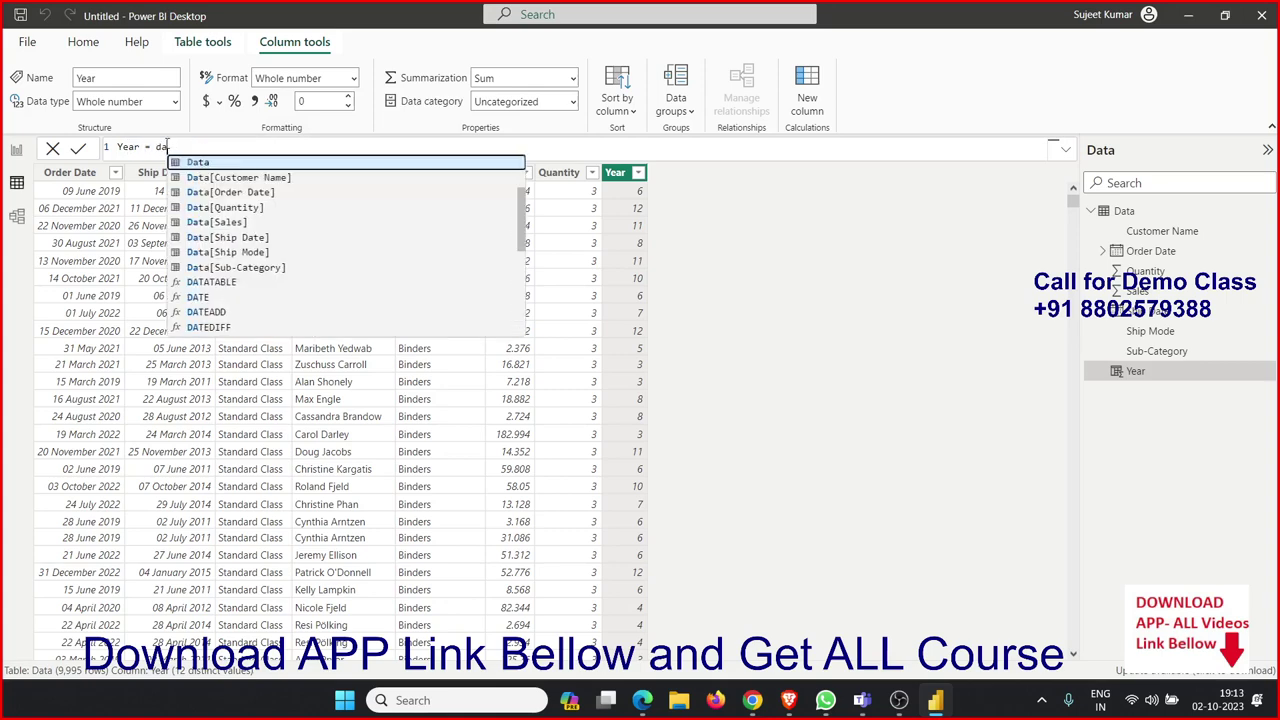
{"action": "type", "text": "te"}
{"action": "key", "text": "BackSpace"}
{"action": "key", "text": "BackSpace"}
{"action": "key", "text": "BackSpace"}
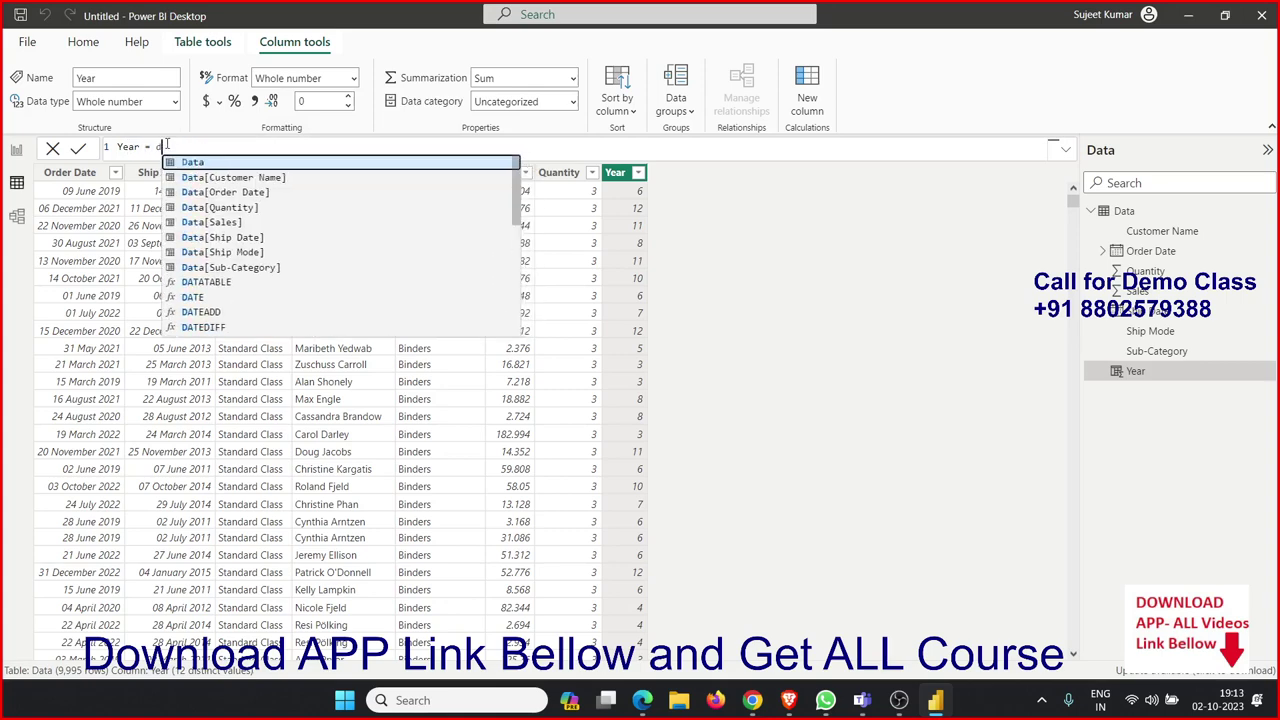
{"action": "key", "text": "BackSpace"}
{"action": "type", "text": "ord"}
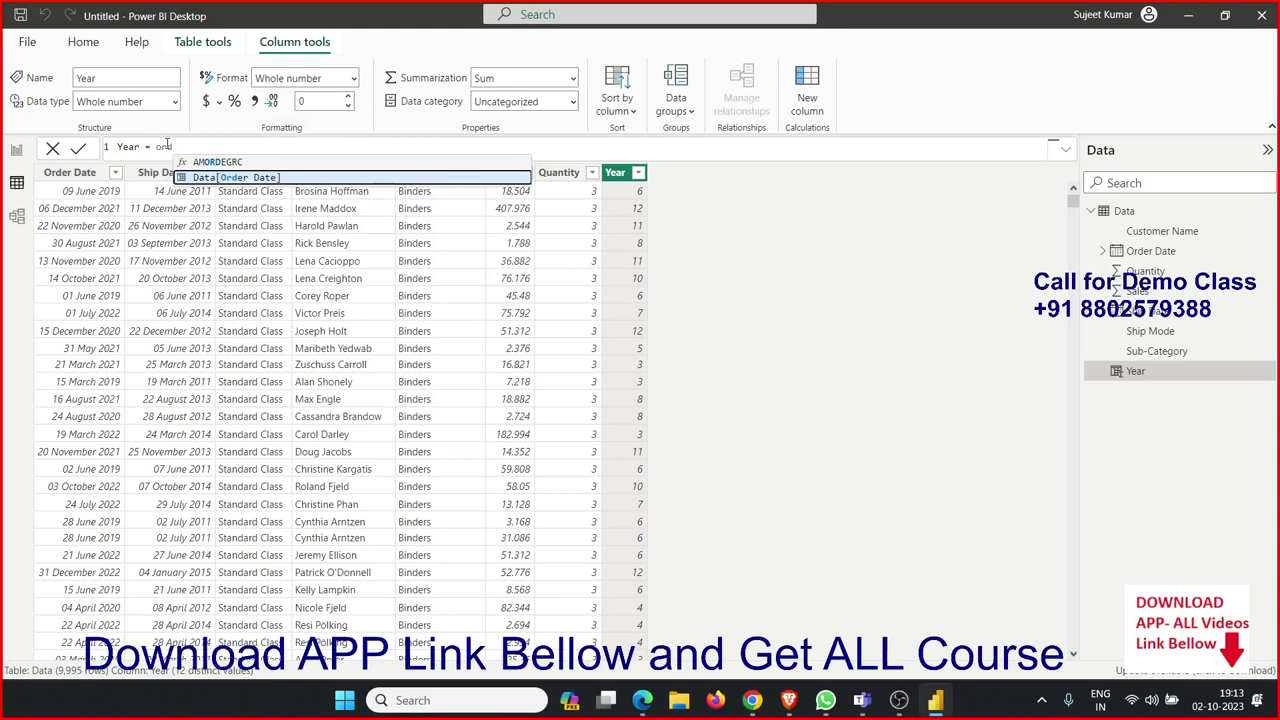
{"action": "key", "text": "Tab"}
{"action": "key", "text": "Down"}
{"action": "key", "text": "Down"}
{"action": "key", "text": "Down"}
{"action": "key", "text": "Down"}
{"action": "key", "text": "Down"}
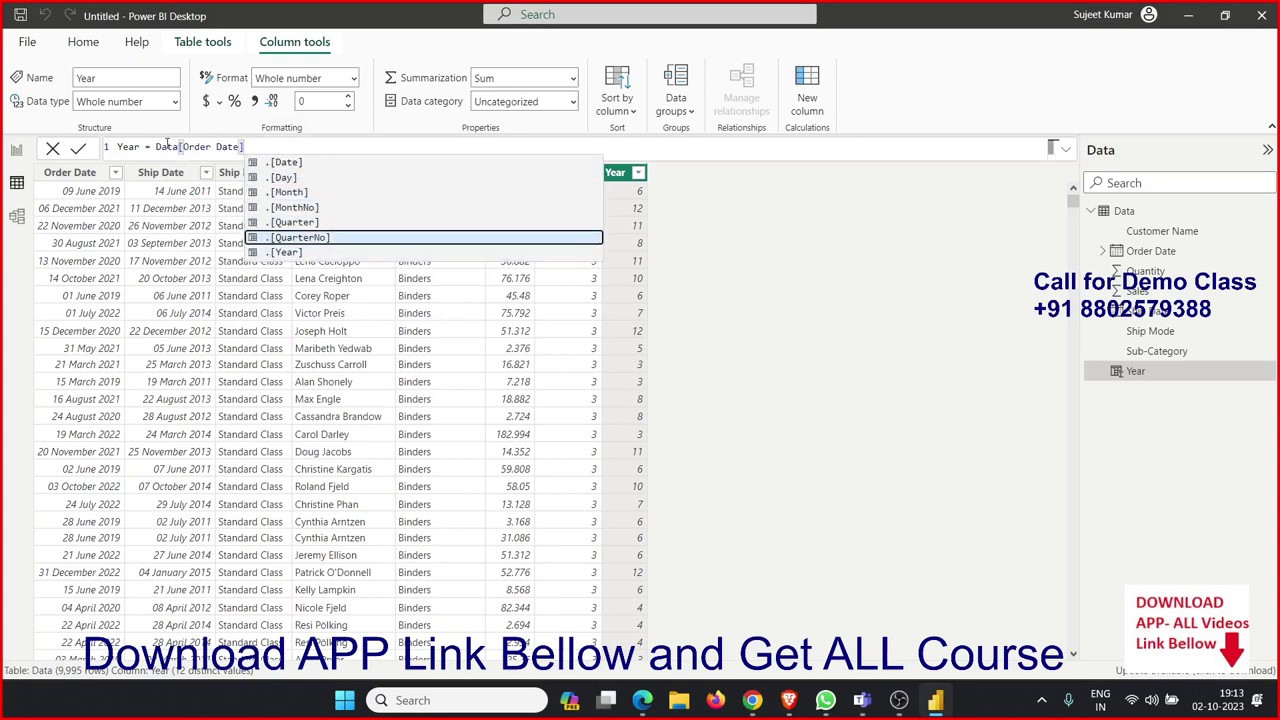
{"action": "key", "text": "Up"}
{"action": "key", "text": "Up"}
{"action": "key", "text": "Up"}
{"action": "key", "text": "Up"}
{"action": "key", "text": "Up"}
{"action": "key", "text": "Down"}
{"action": "key", "text": "Down"}
{"action": "key", "text": "Down"}
{"action": "key", "text": "Down"}
{"action": "key", "text": "Down"}
{"action": "key", "text": "Down"}
{"action": "key", "text": "Tab"}
{"action": "key", "text": "Return"}
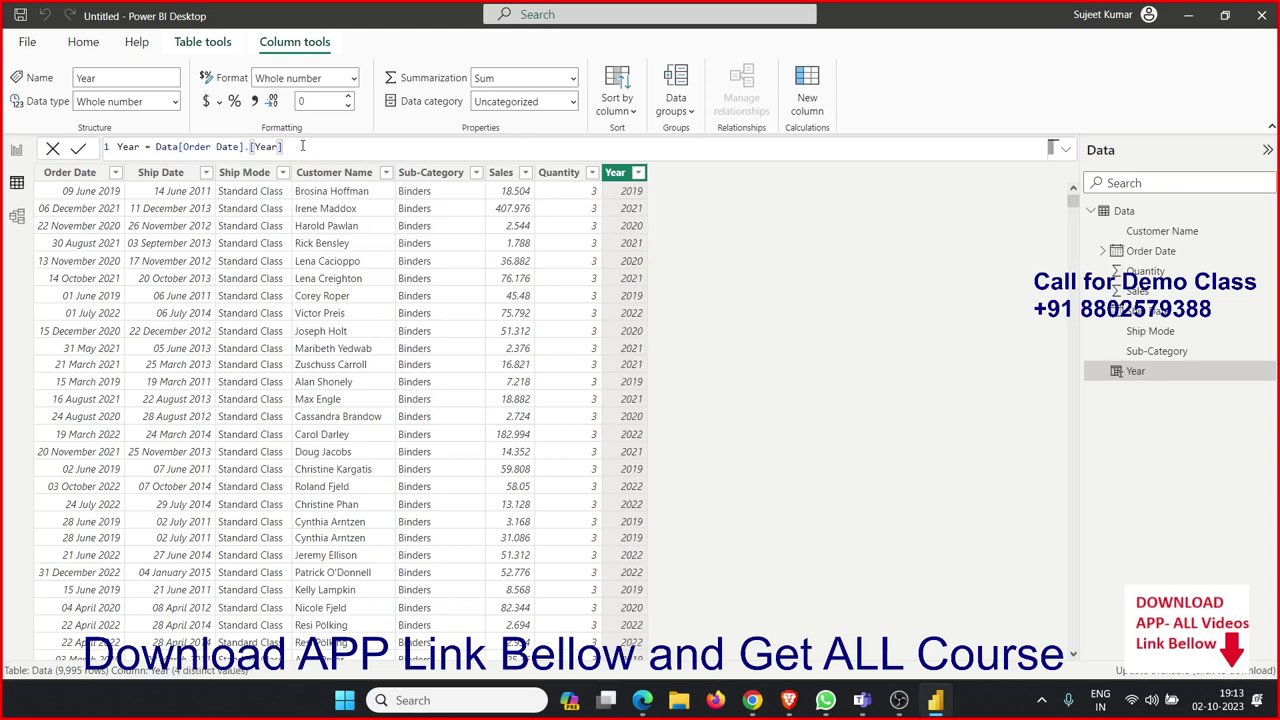
- Swap the [Year] date part for [Month] in the formula
{"action": "key", "text": "BackSpace"}
{"action": "key", "text": "BackSpace"}
{"action": "key", "text": "BackSpace"}
{"action": "key", "text": "BackSpace"}
{"action": "key", "text": "BackSpace"}
{"action": "key", "text": "BackSpace"}
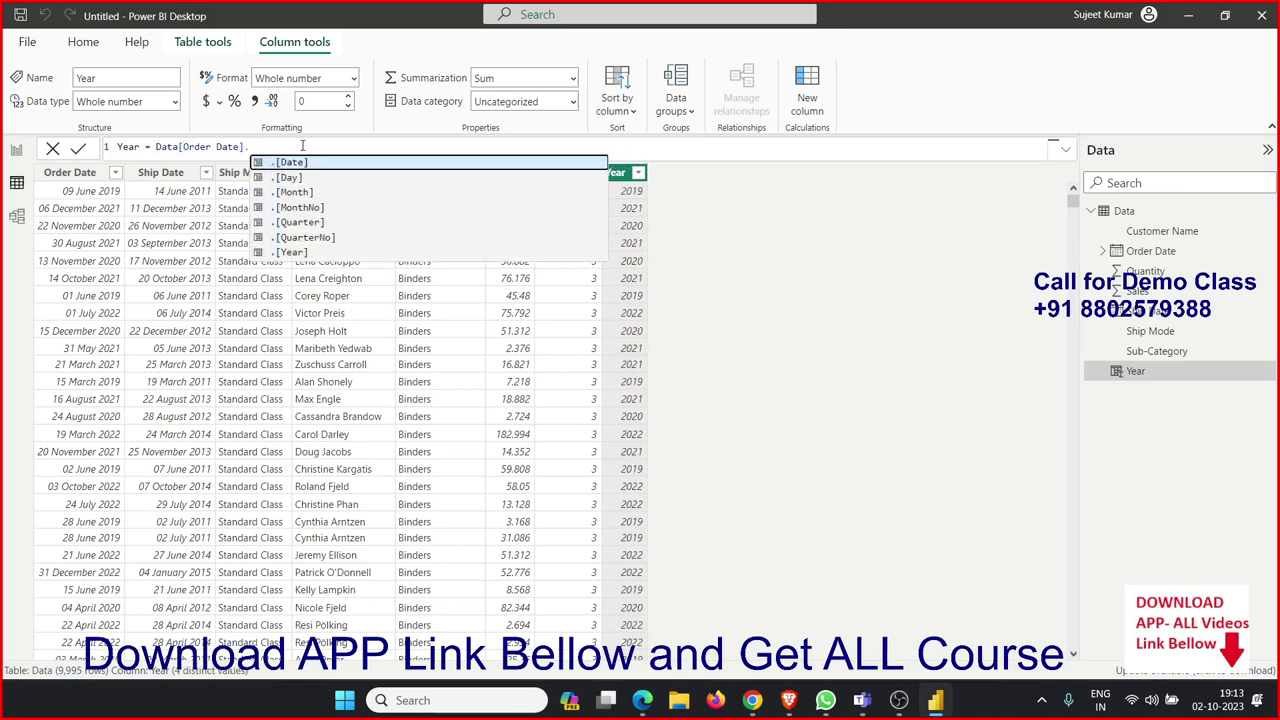
{"action": "key", "text": "Down"}
{"action": "key", "text": "Down"}
{"action": "key", "text": "Down"}
{"action": "key", "text": "Up"}
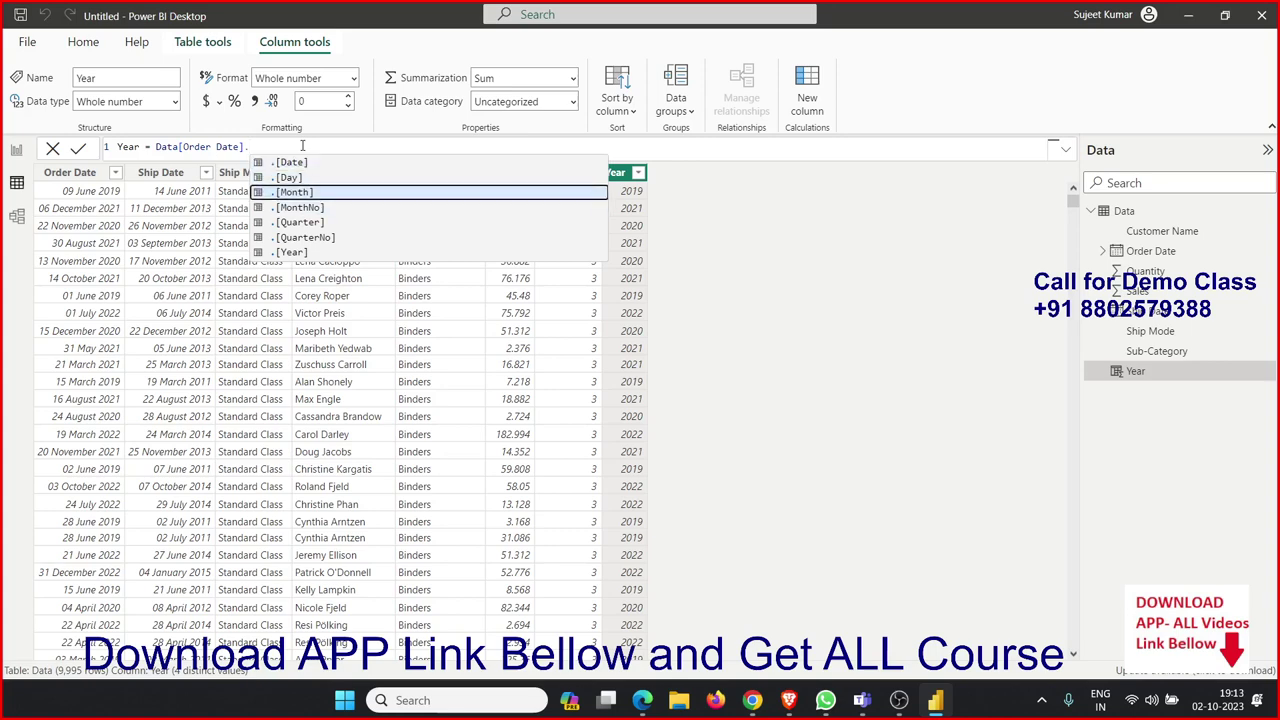
{"action": "key", "text": "Tab"}
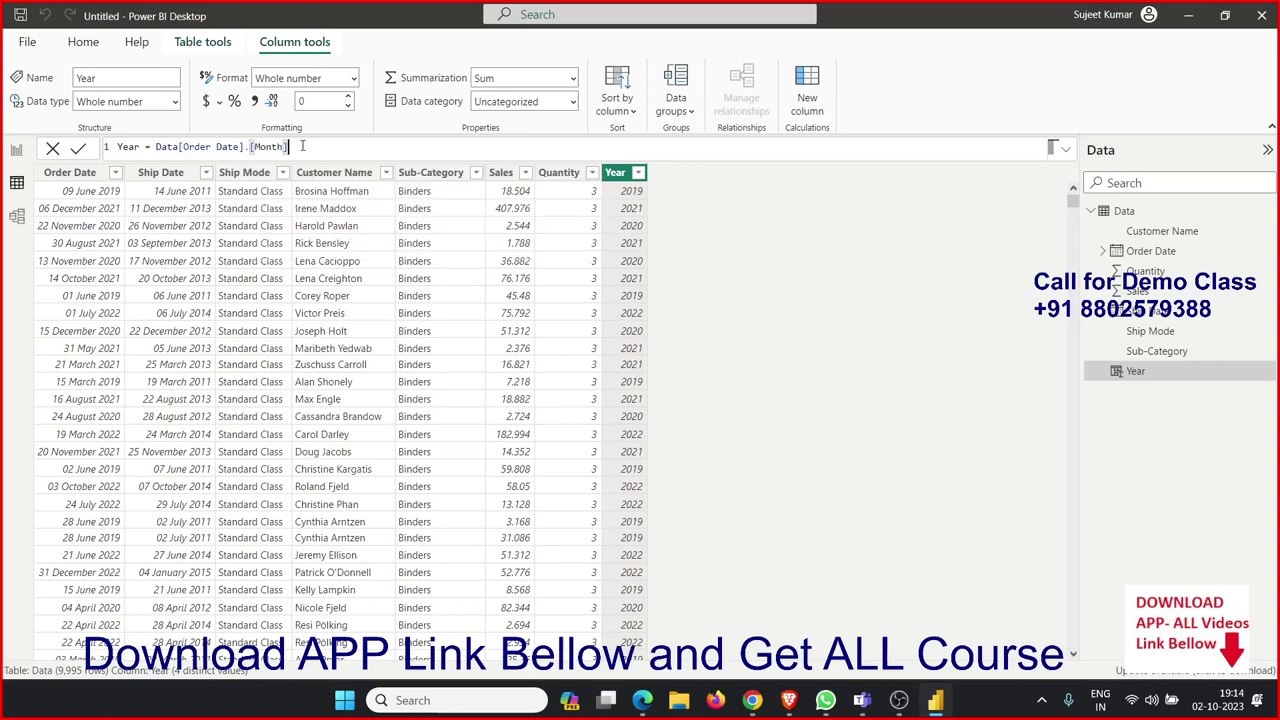
- Commit the [Month] version showing month names, then switch to [MonthNo] for month numbers
{"action": "key", "text": "Return"}
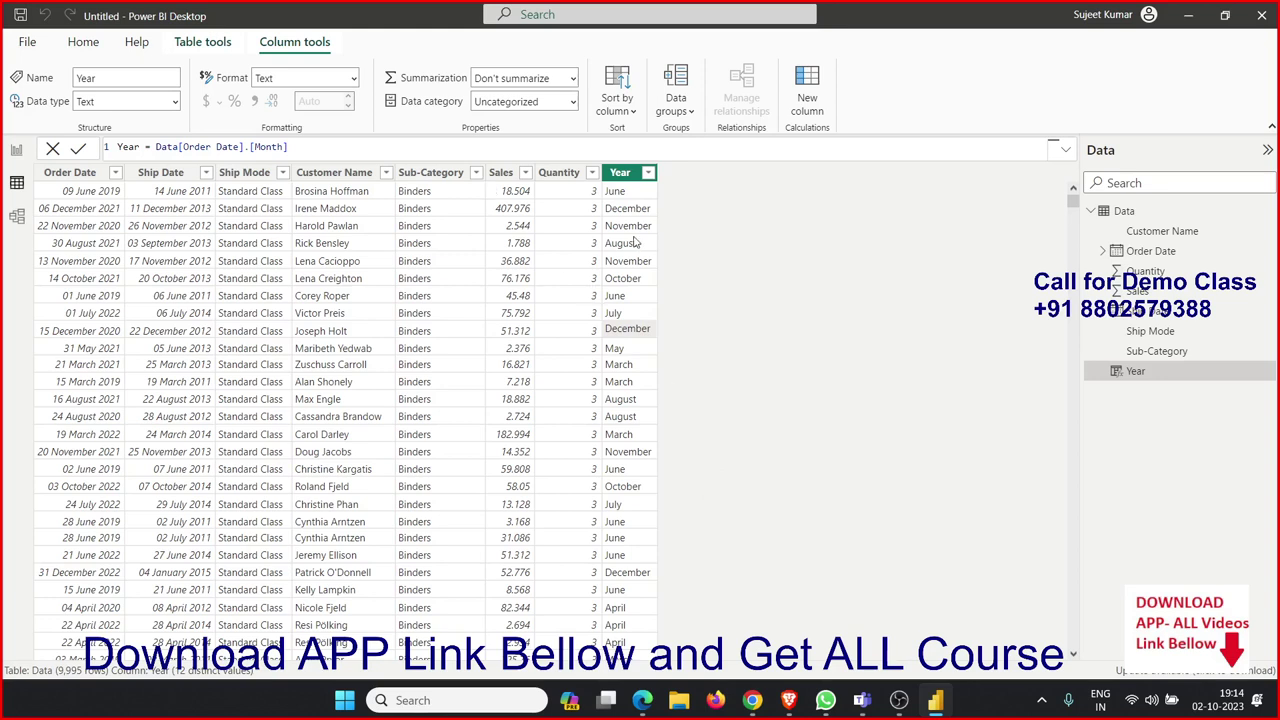
{"action": "left_click", "coordinate": [336, 145]}
{"action": "key", "text": "BackSpace"}
{"action": "key", "text": "BackSpace"}
{"action": "key", "text": "BackSpace"}
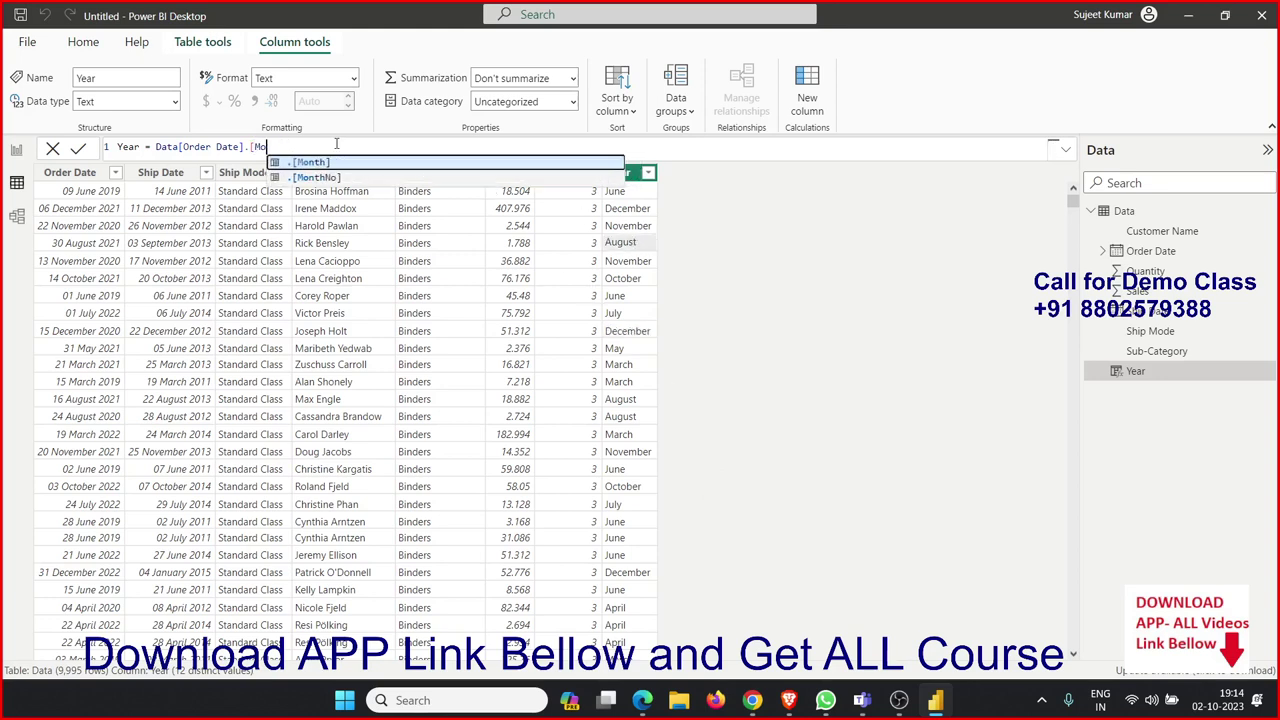
{"action": "key", "text": "BackSpace"}
{"action": "key", "text": "BackSpace"}
{"action": "key", "text": "BackSpace"}
{"action": "key", "text": "Down"}
{"action": "key", "text": "Down"}
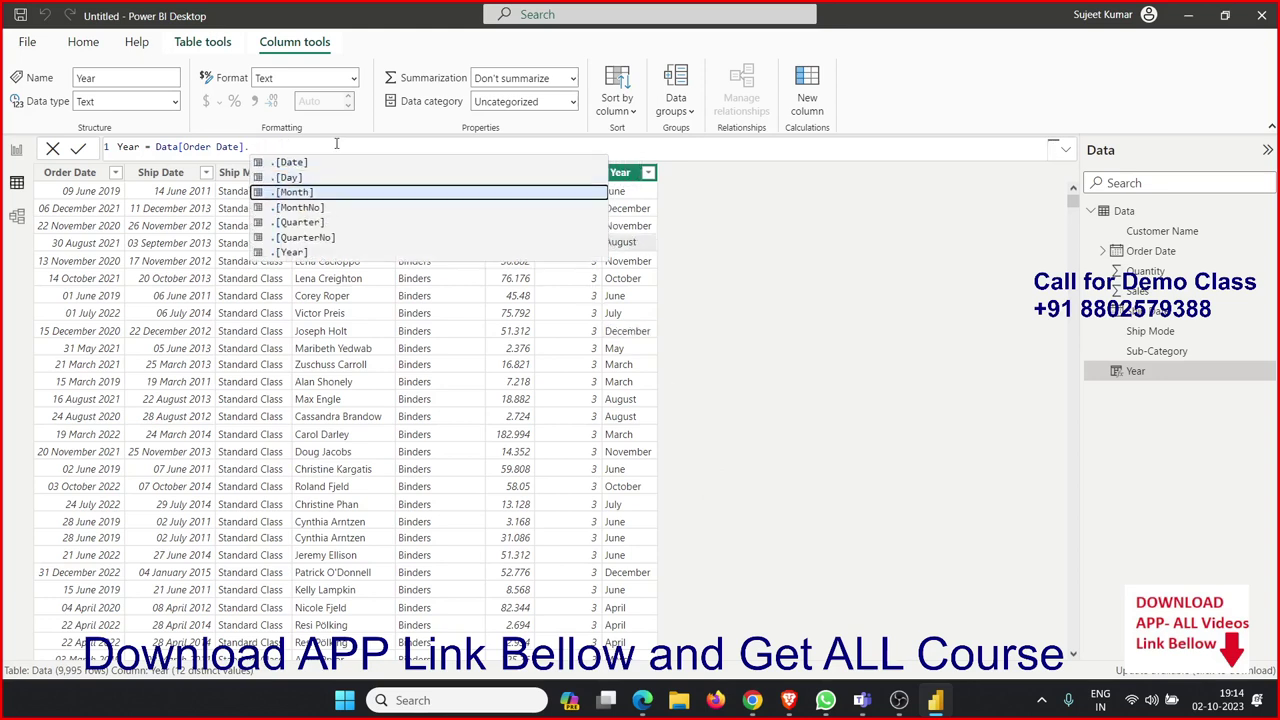
{"action": "key", "text": "Down"}
{"action": "key", "text": "Tab"}
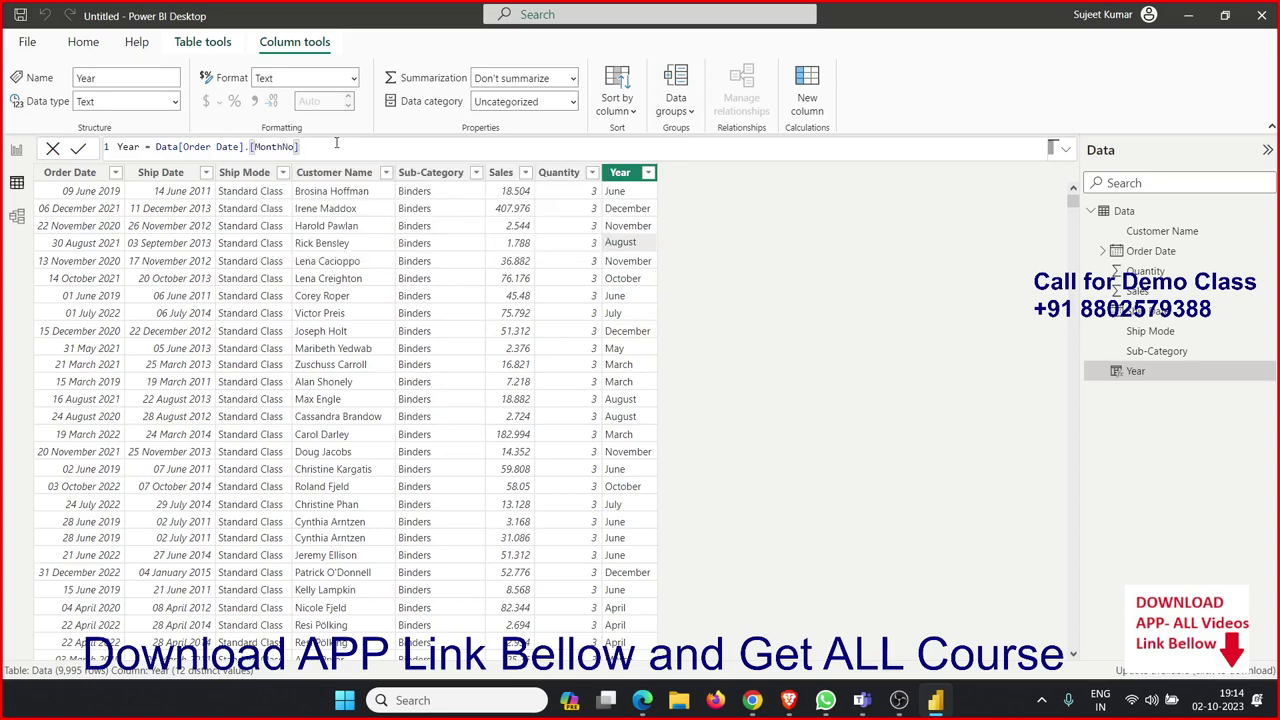
{"action": "key", "text": "Return"}
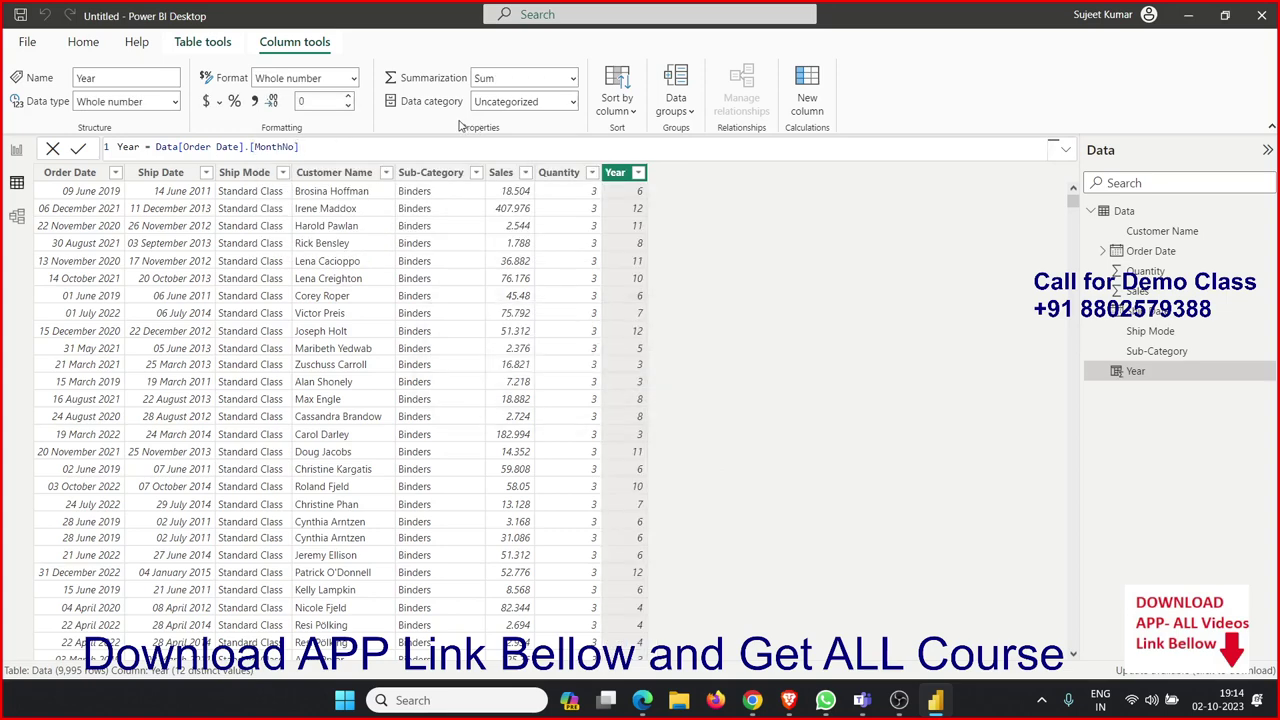
- Remove MonthNo from the formula and browse the date-part suggestions toward Quarter
{"action": "key", "text": "BackSpace"}
{"action": "key", "text": "BackSpace"}
{"action": "key", "text": "BackSpace"}
{"action": "key", "text": "BackSpace"}
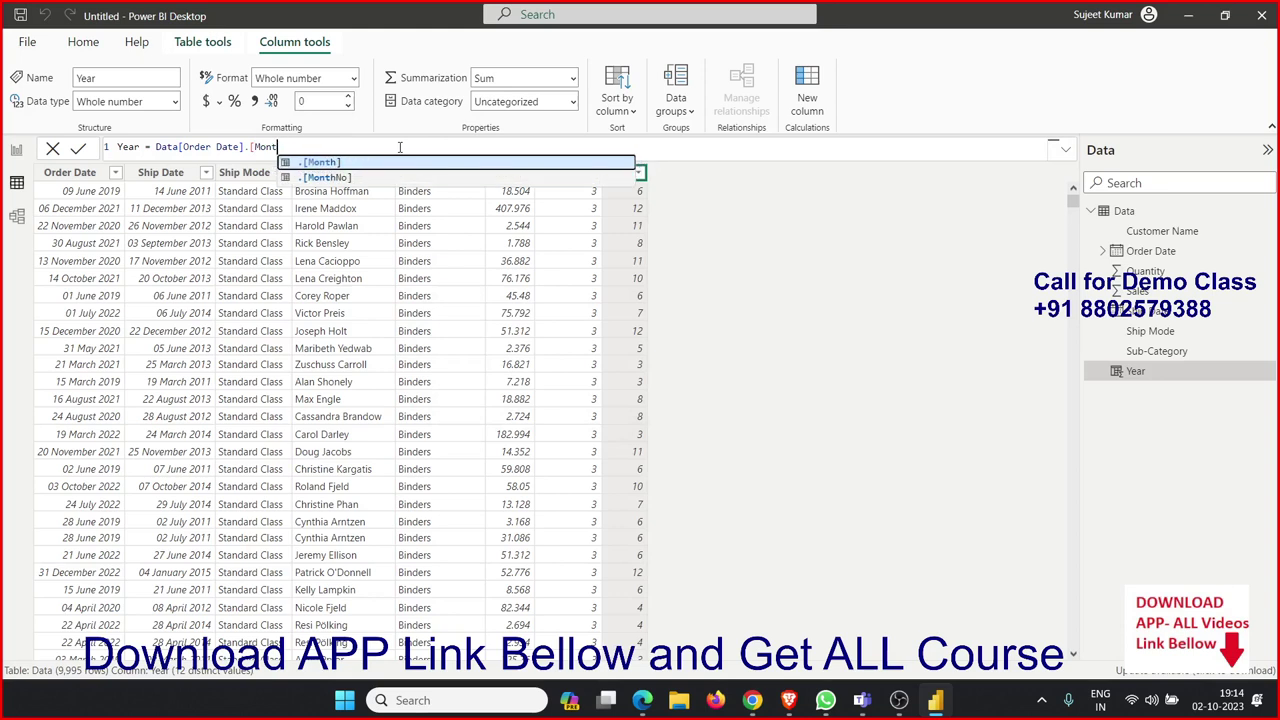
{"action": "key", "text": "BackSpace"}
{"action": "key", "text": "BackSpace"}
{"action": "key", "text": "BackSpace"}
{"action": "key", "text": "BackSpace"}
{"action": "key", "text": "Down"}
{"action": "key", "text": "Down"}
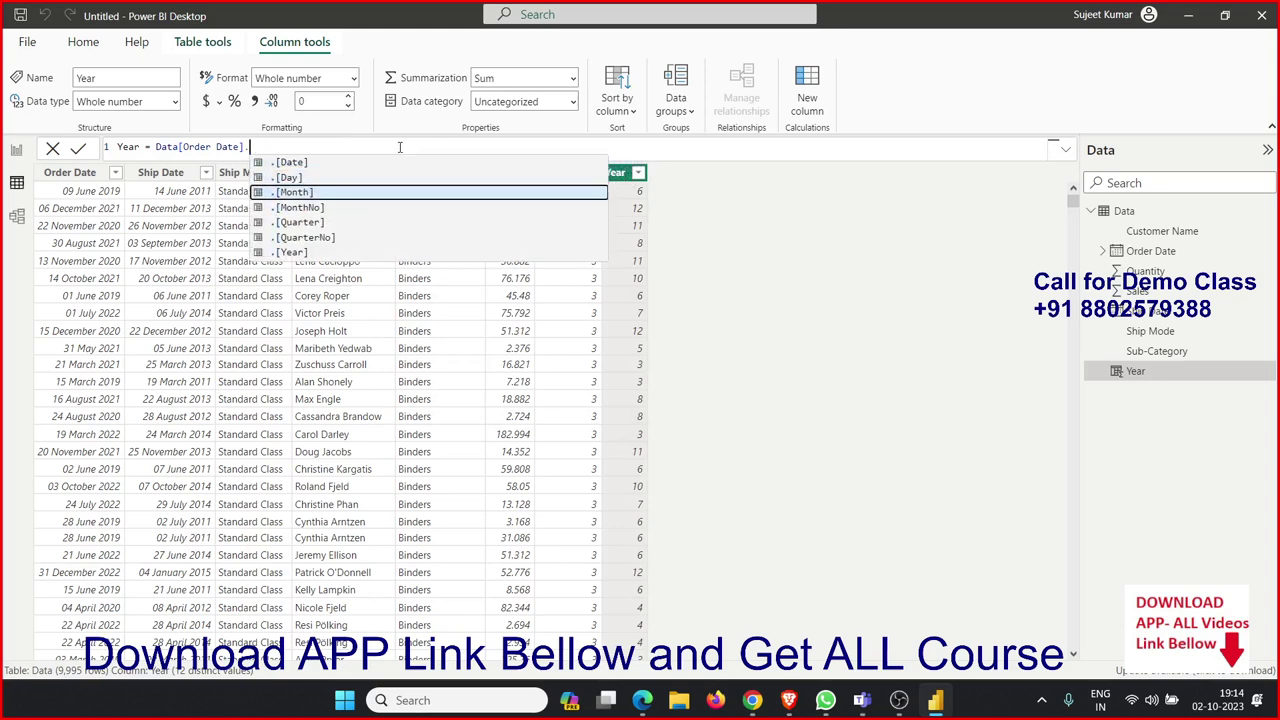
{"action": "key", "text": "Down"}
{"action": "key", "text": "Down"}
{"action": "key", "text": "Down"}
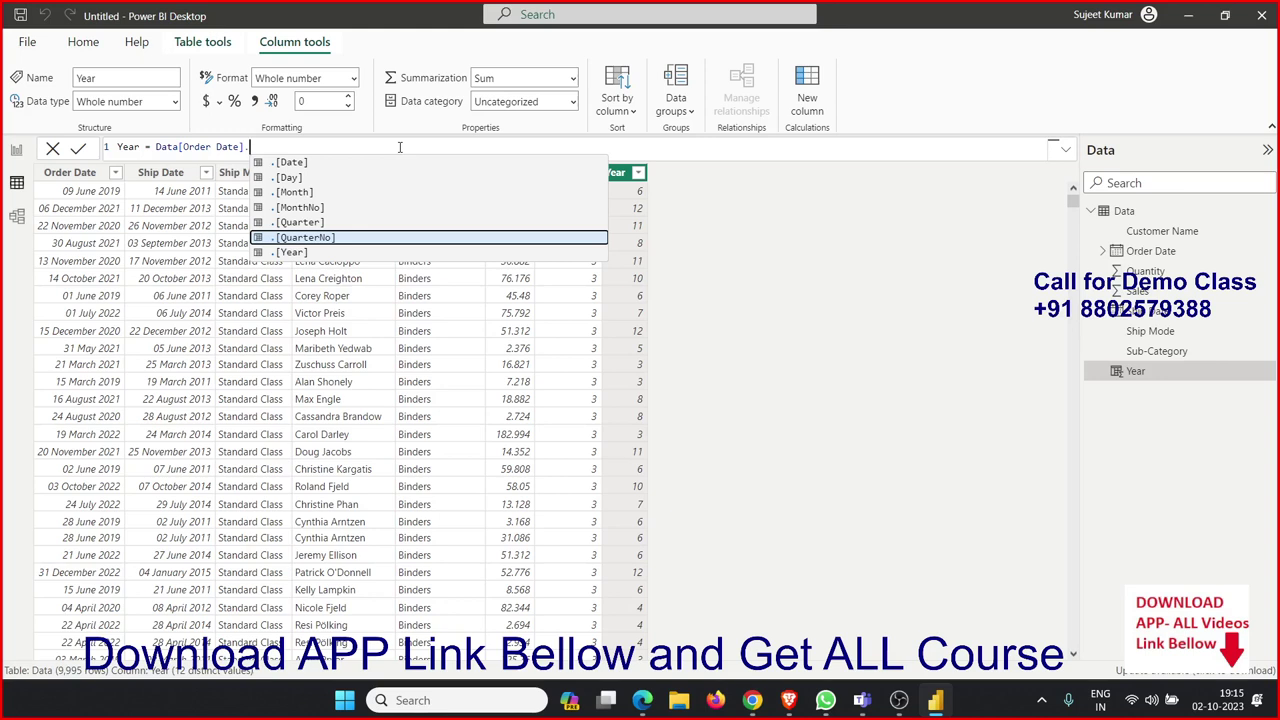
- Change the Year formula from the Quarter part to Data[Order Date].[QuarterNo] to show quarters 1–4
{"action": "key", "text": "Down"}
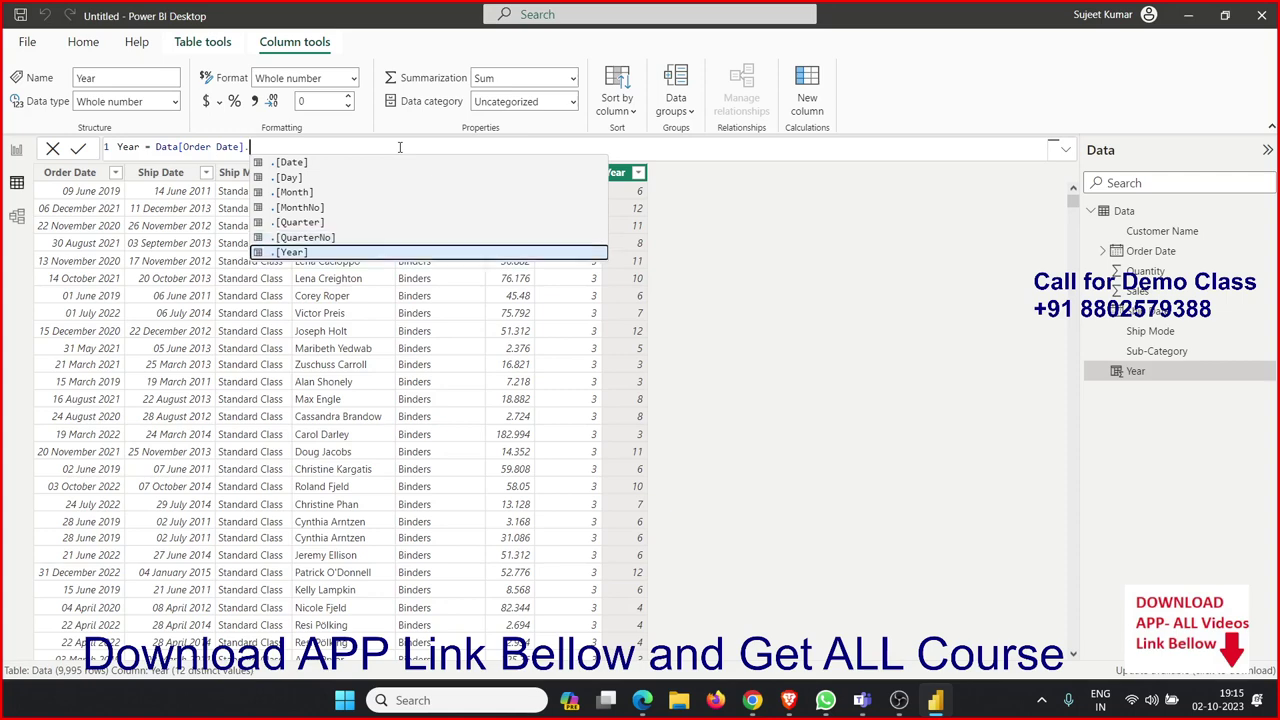
{"action": "key", "text": "Up"}
{"action": "key", "text": "Up"}
{"action": "key", "text": "Tab"}
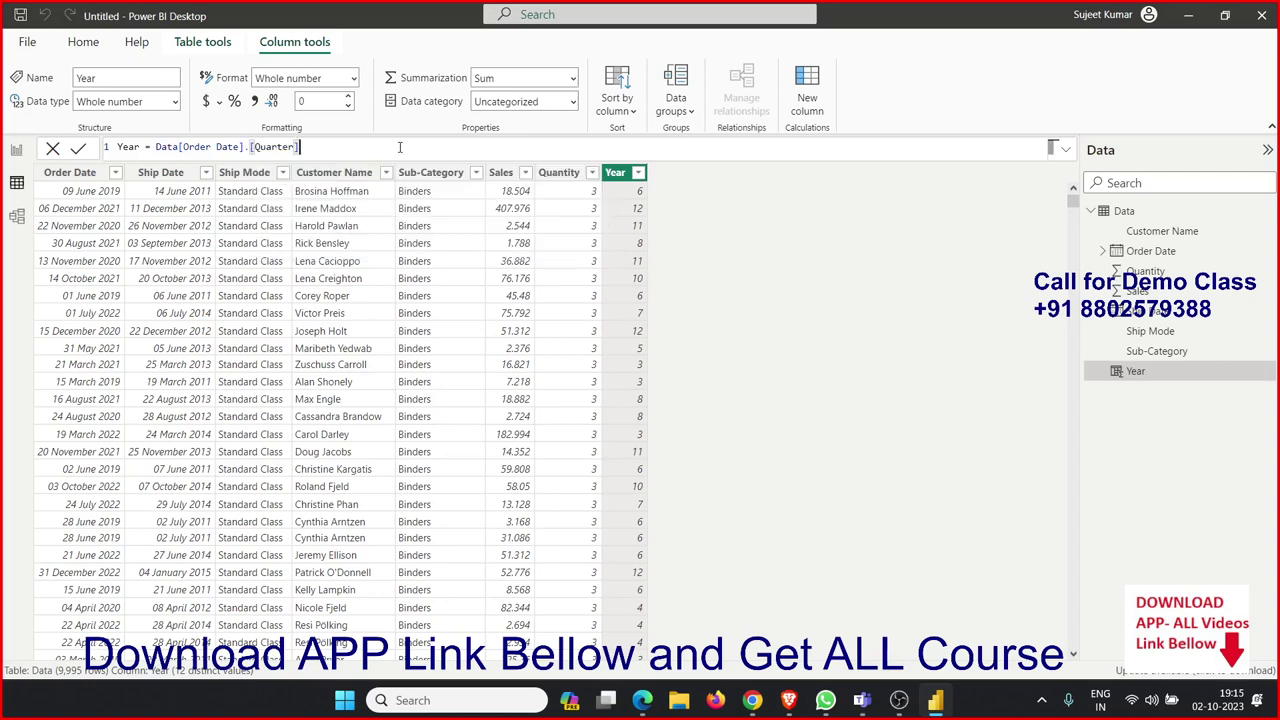
{"action": "key", "text": "Return"}
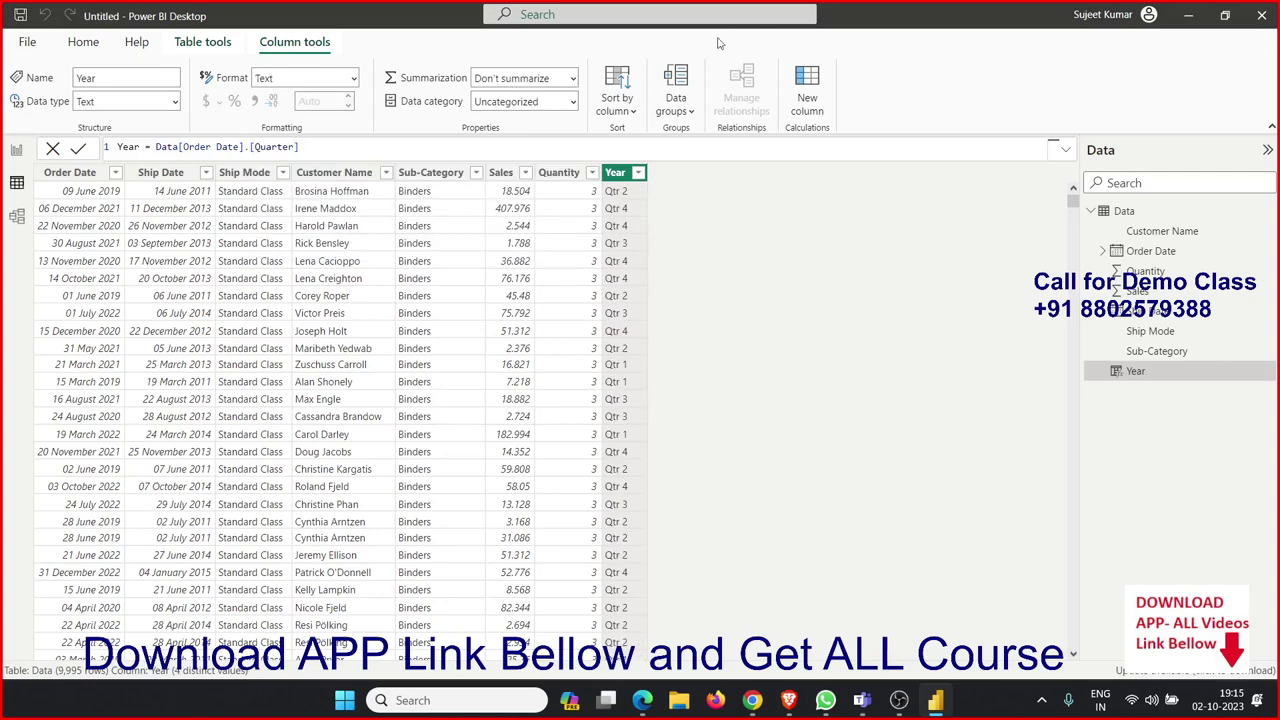
{"action": "key", "text": "BackSpace"}
{"action": "key", "text": "BackSpace"}
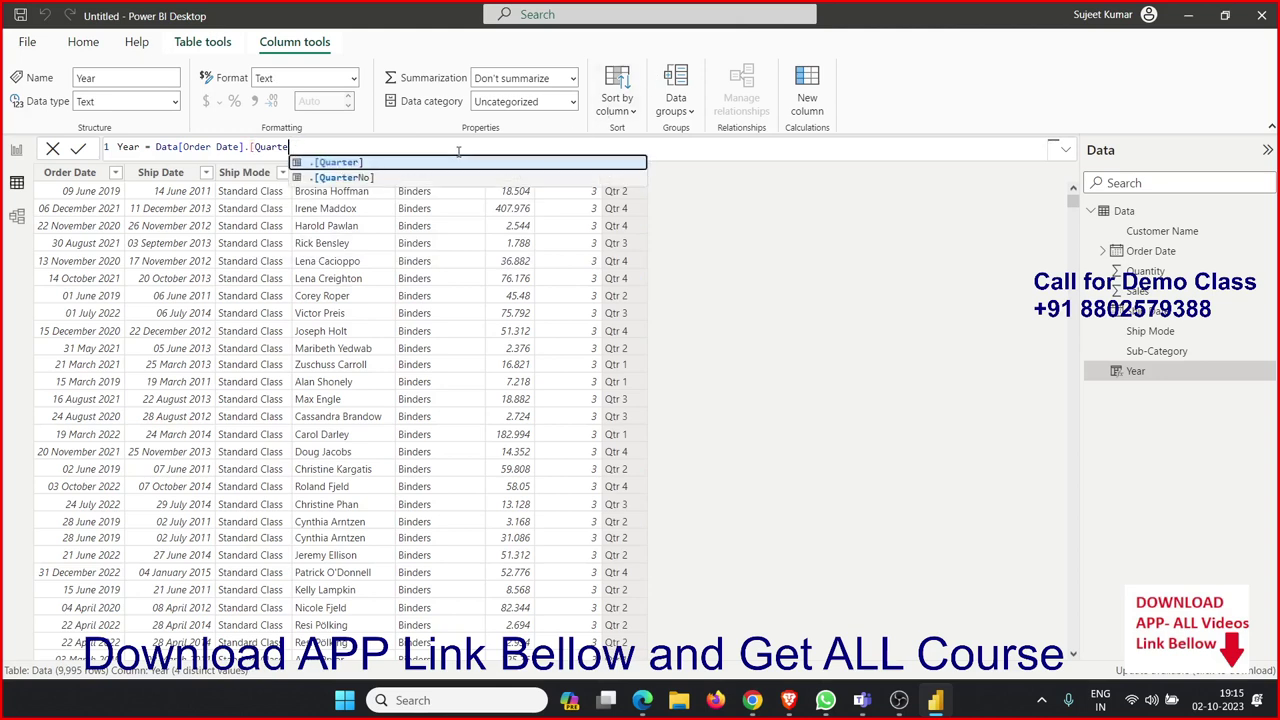
{"action": "key", "text": "BackSpace"}
{"action": "key", "text": "BackSpace"}
{"action": "key", "text": "BackSpace"}
{"action": "key", "text": "BackSpace"}
{"action": "key", "text": "BackSpace"}
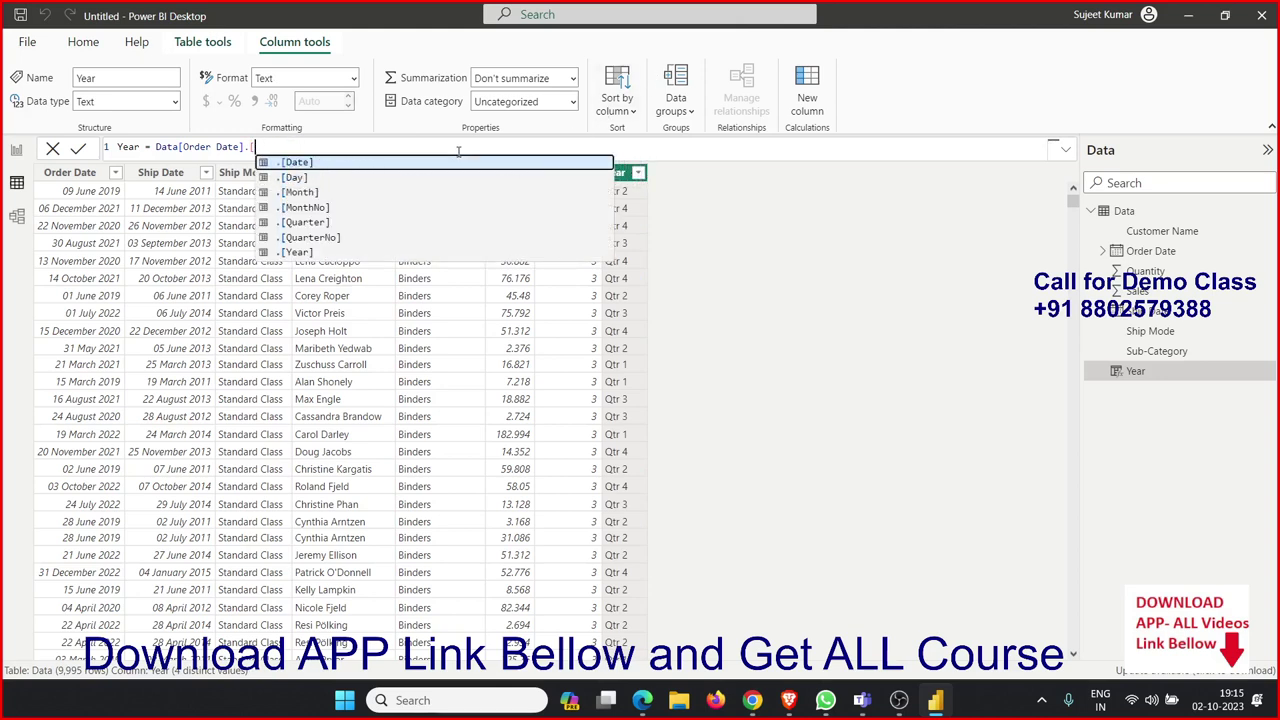
{"action": "key", "text": "Down"}
{"action": "key", "text": "Down"}
{"action": "key", "text": "Down"}
{"action": "key", "text": "Down"}
{"action": "key", "text": "Down"}
{"action": "key", "text": "Tab"}
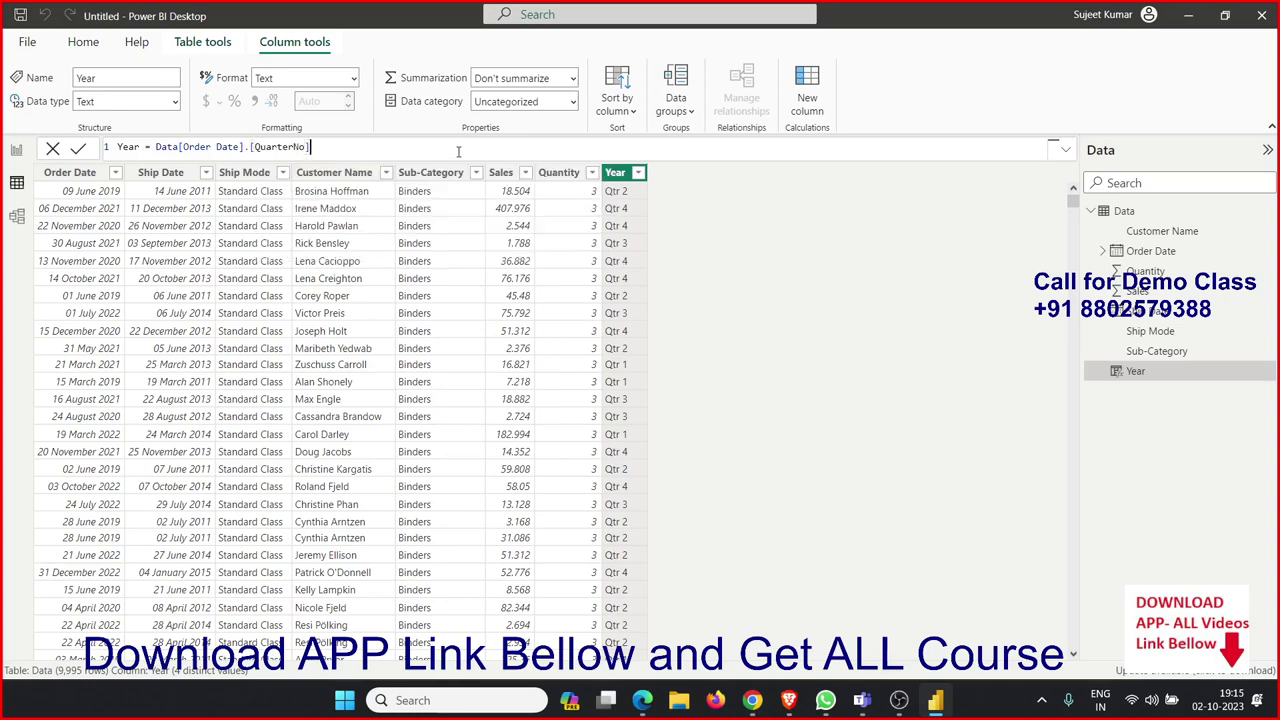
{"action": "key", "text": "Return"}
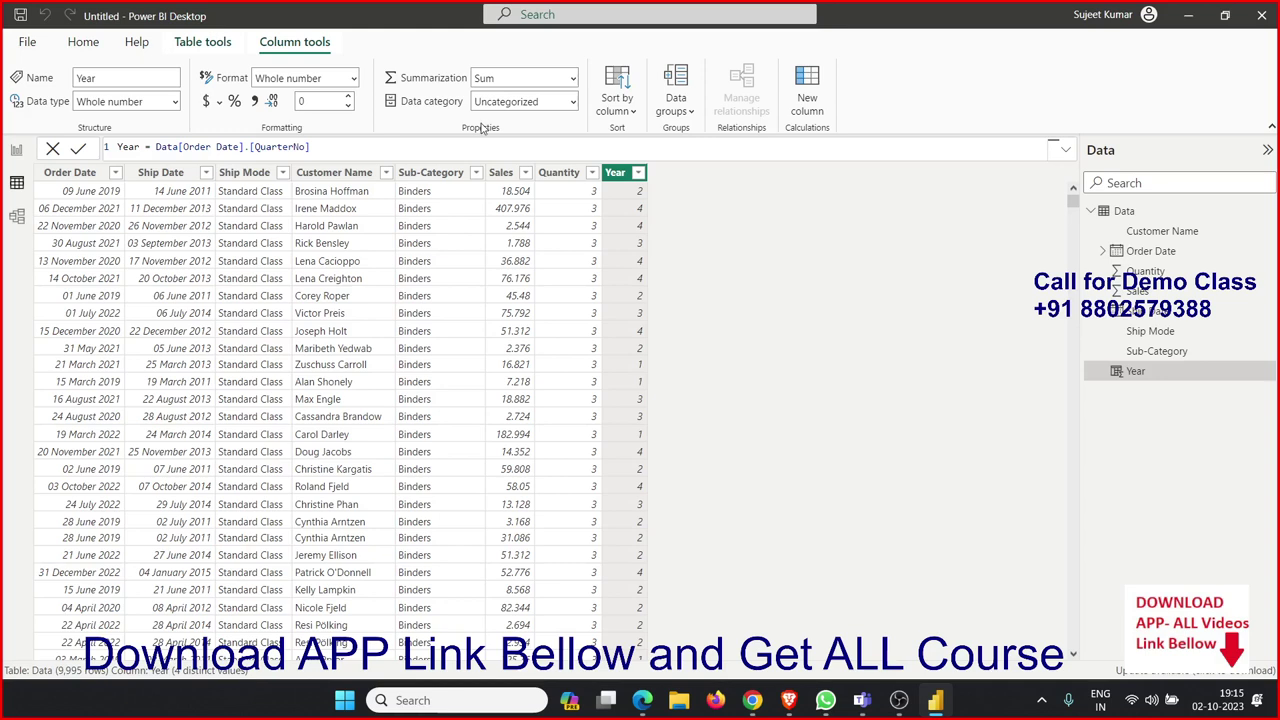
{"action": "left_click_drag", "start_coordinate": [311, 147], "coordinate": [253, 147]}
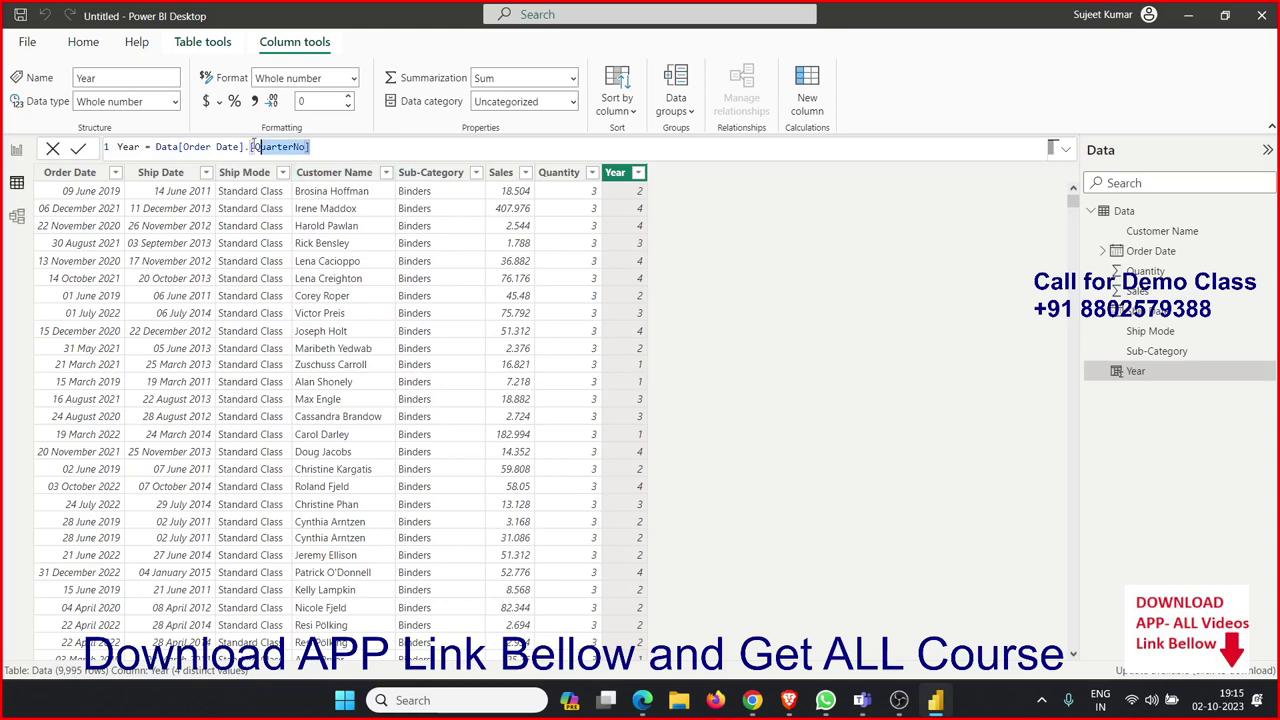
- Replace the Year formula with FORMAT(Data[Order Date],"DDD") to show weekday names
{"action": "left_click", "coordinate": [155, 147], "text": "shift"}
{"action": "type", "text": "FORMAT"}
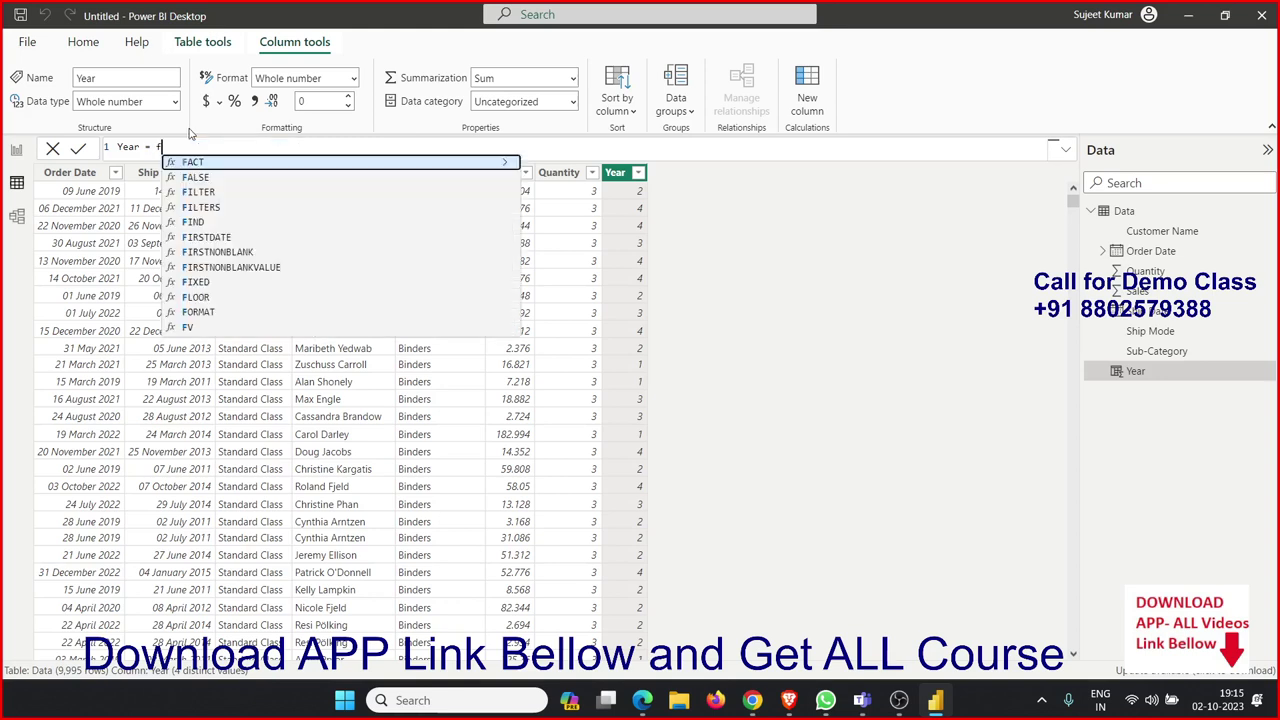
{"action": "type", "text": "("}
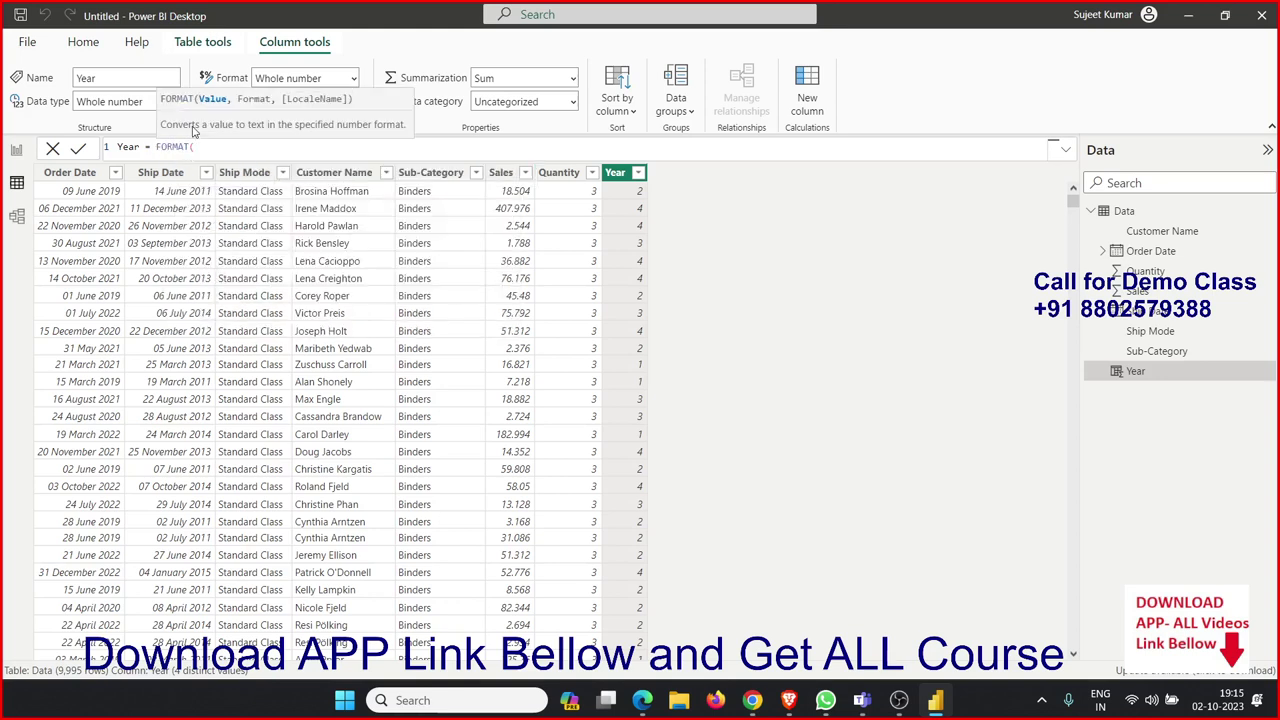
{"action": "type", "text": "on"}
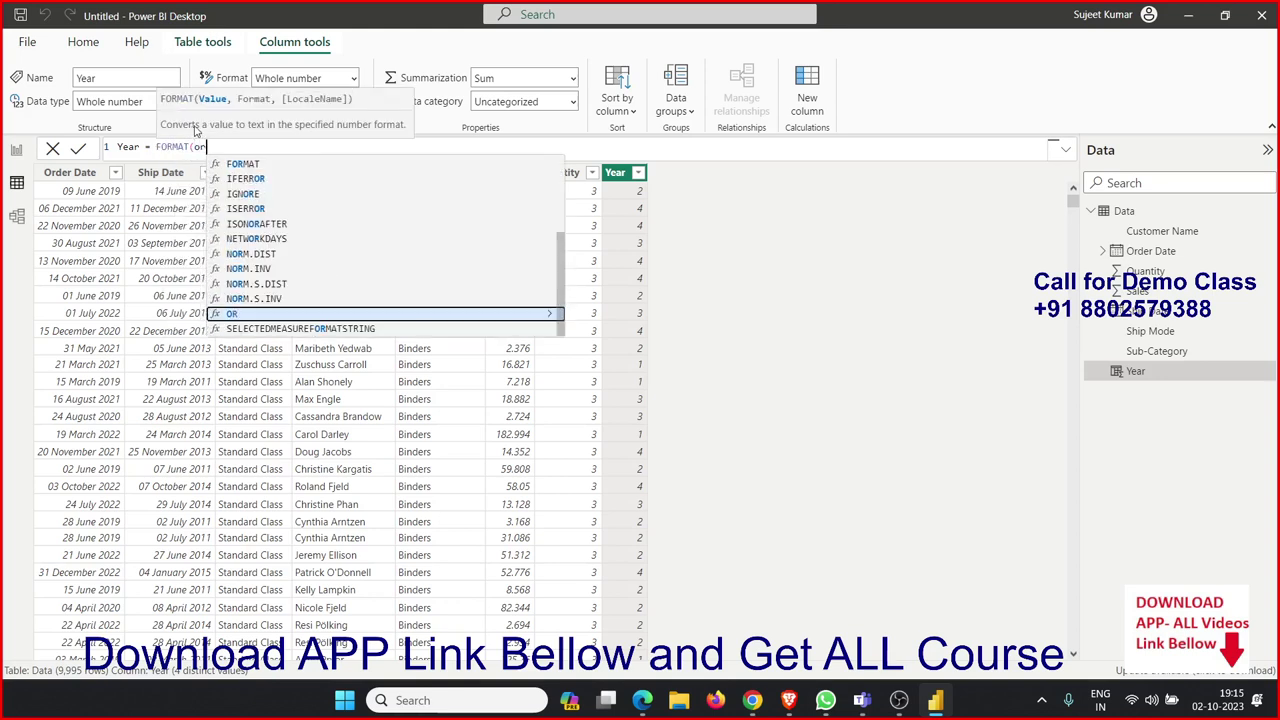
{"action": "type", "text": "d"}
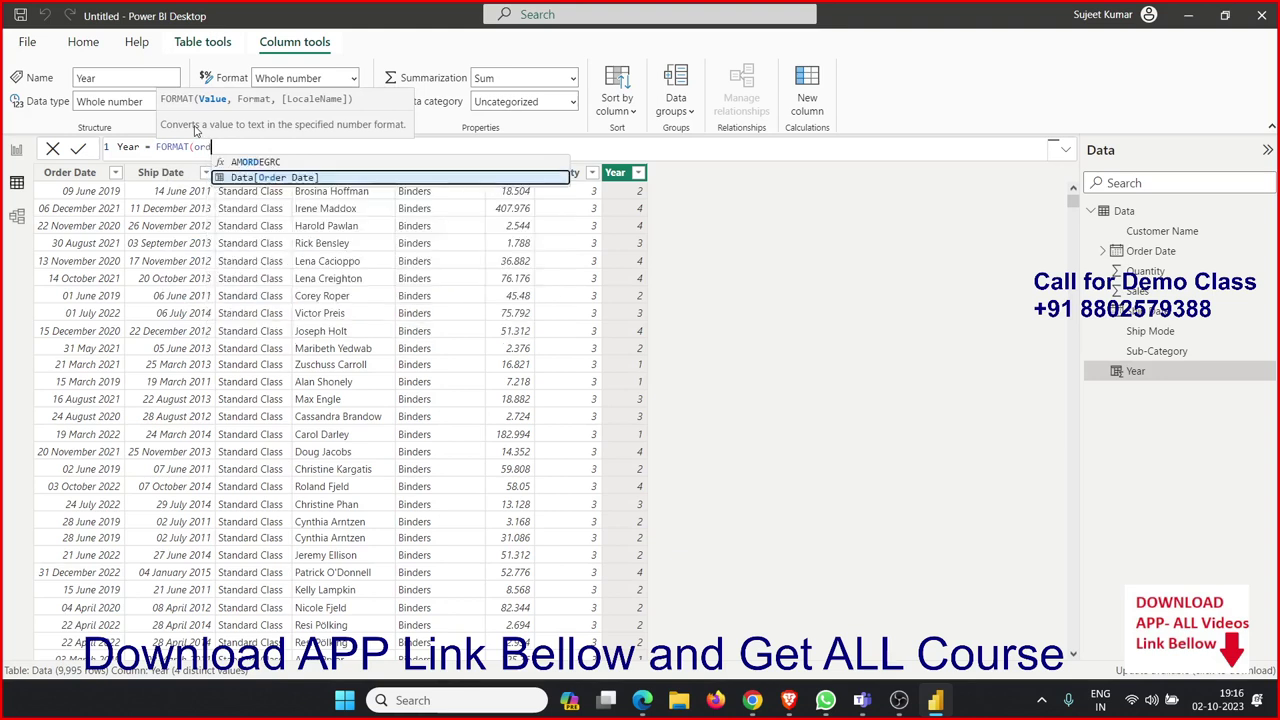
{"action": "key", "text": "Tab"}
{"action": "type", "text": ","}
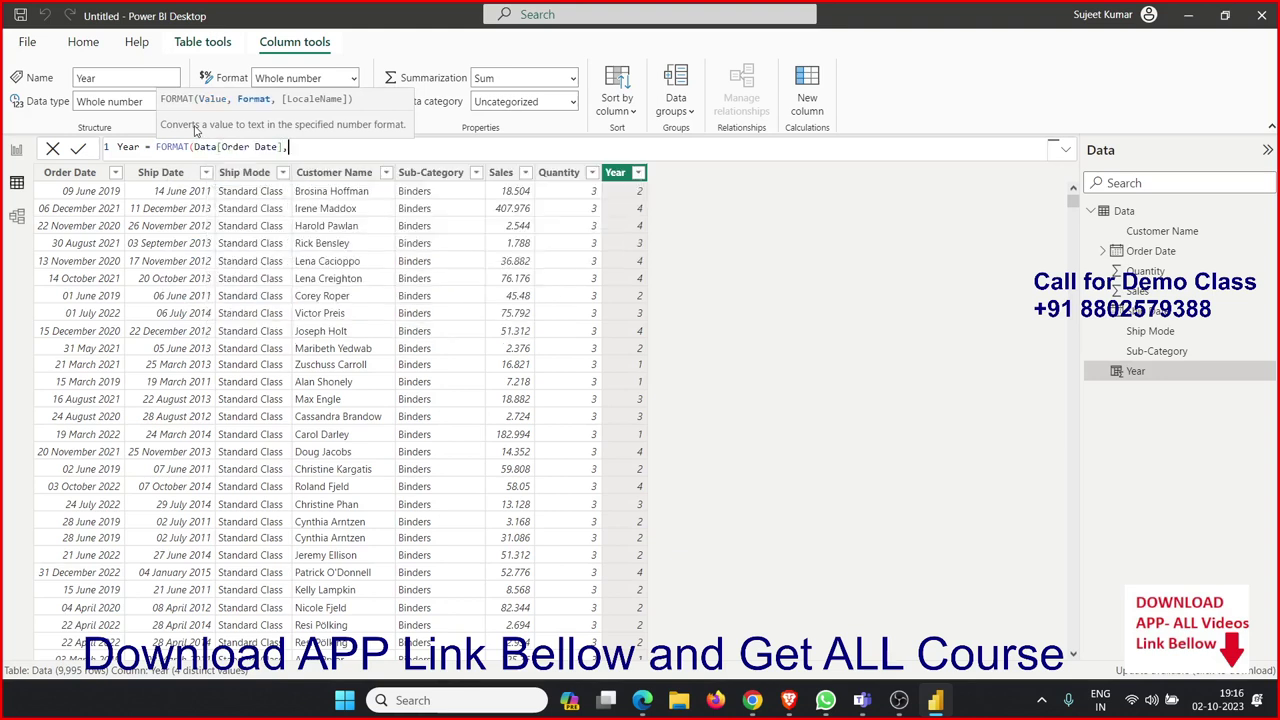
{"action": "type", "text": "\""}
{"action": "type", "text": "DDD\""}
{"action": "type", "text": ")"}
{"action": "key", "text": "Return"}
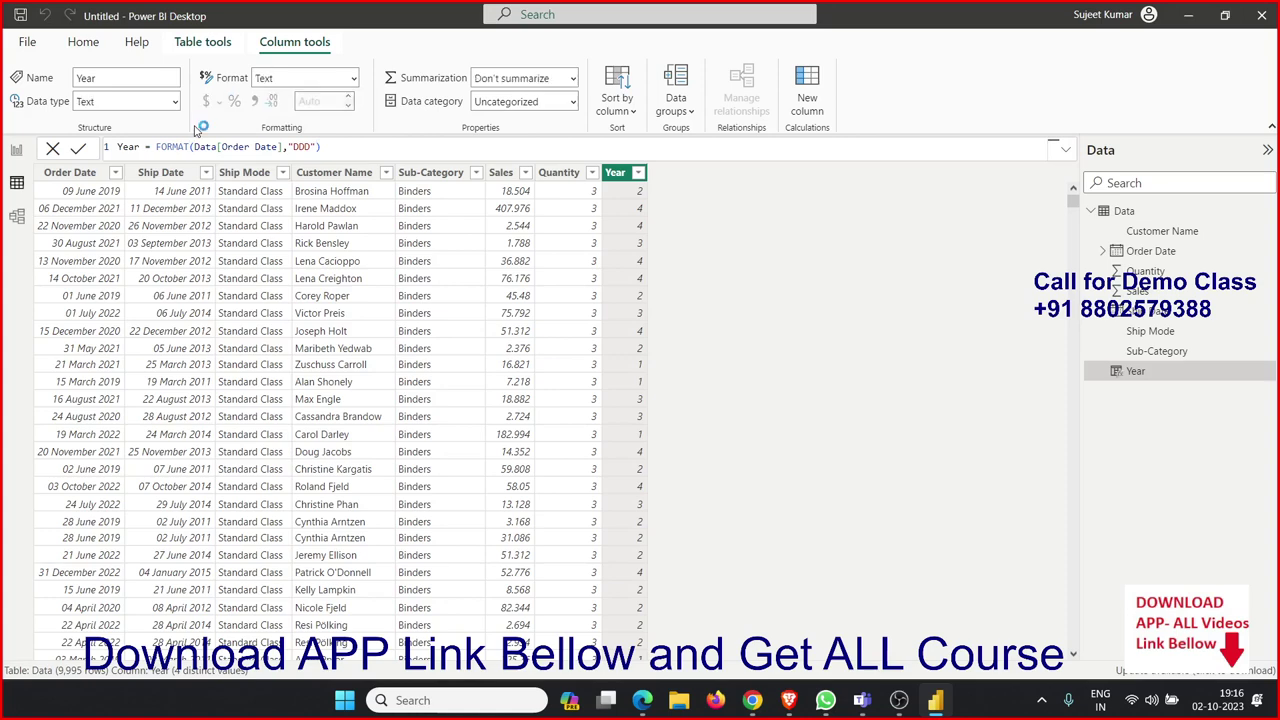
- Change the format code to "mmm", then to "mmm-yy"
{"action": "left_click", "coordinate": [298, 147]}
{"action": "double_click", "coordinate": [298, 147]}
{"action": "type", "text": "mmm"}
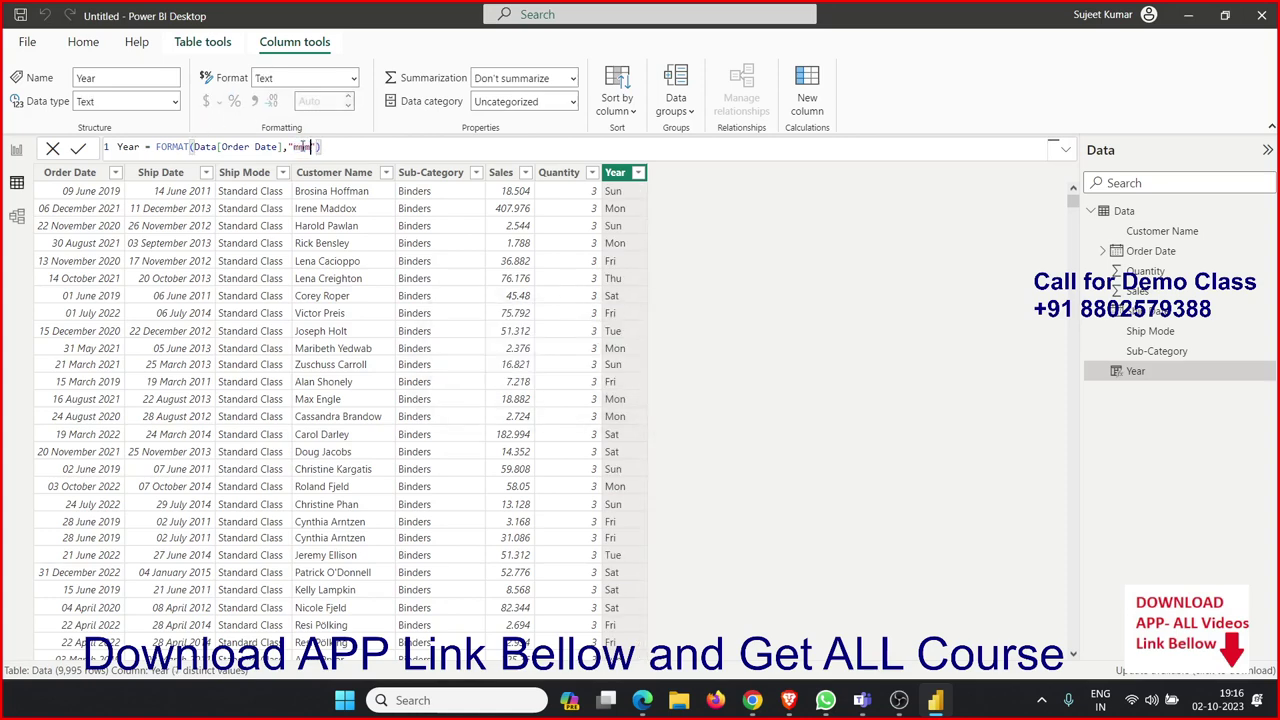
{"action": "key", "text": "Return"}
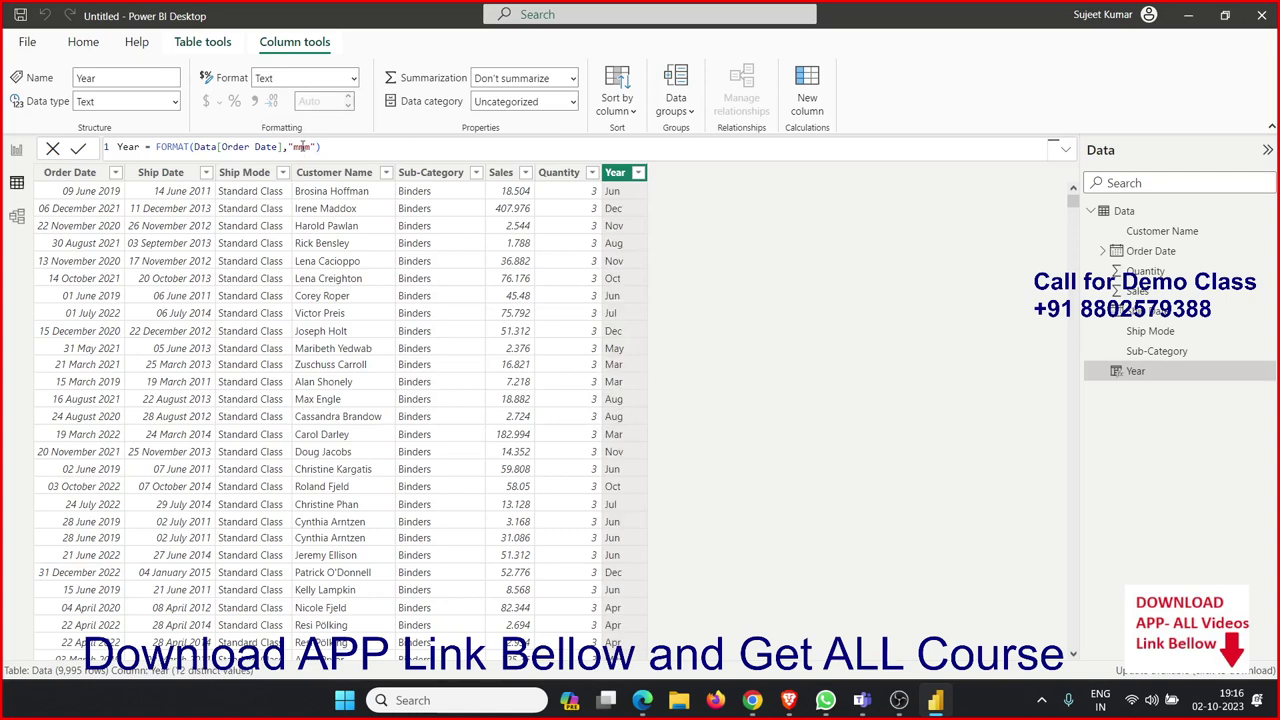
{"action": "left_click", "coordinate": [302, 147]}
{"action": "type", "text": "m"}
{"action": "type", "text": "yyyy"}
{"action": "double_click", "coordinate": [305, 147]}
{"action": "type", "text": "m"}
{"action": "type", "text": "m"}
{"action": "type", "text": "m-yy"}
{"action": "key", "text": "Return"}
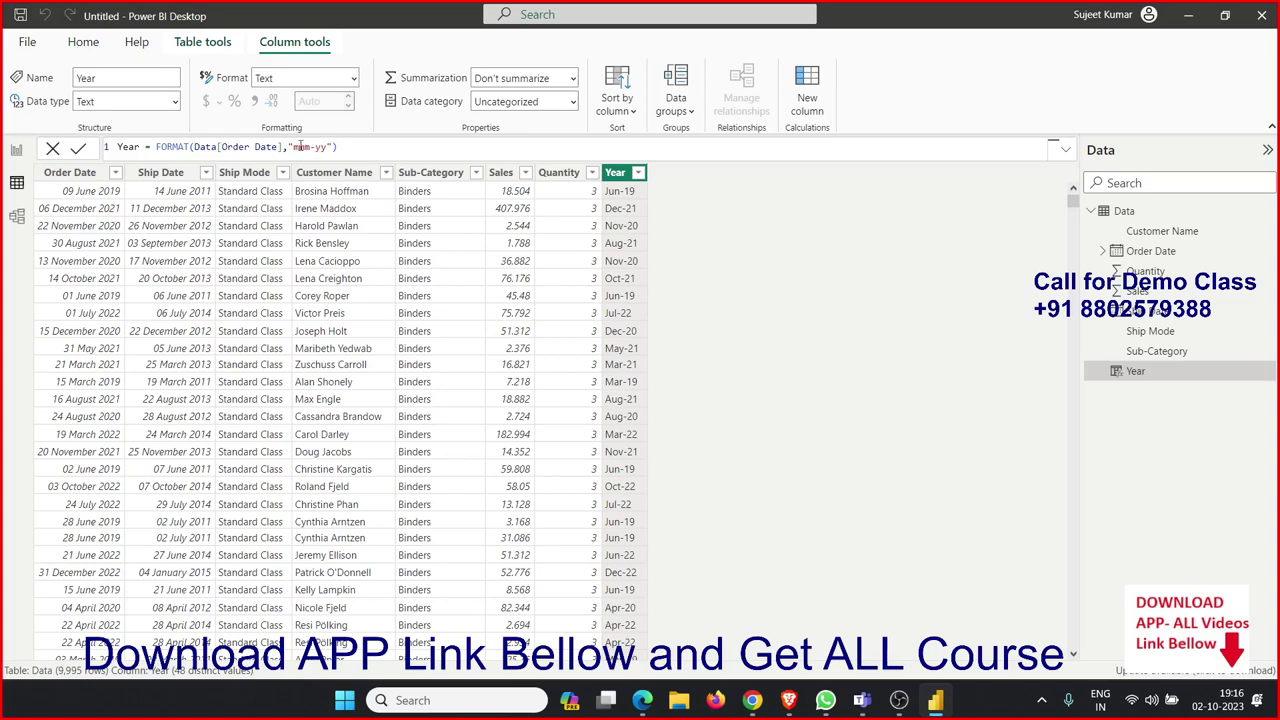
- Try the "dd-mmm-yy" format code, then settle on "dd" for two-digit days
{"action": "left_click", "coordinate": [294, 147]}
{"action": "type", "text": "dd"}
{"action": "type", "text": "-"}
{"action": "key", "text": "Return"}
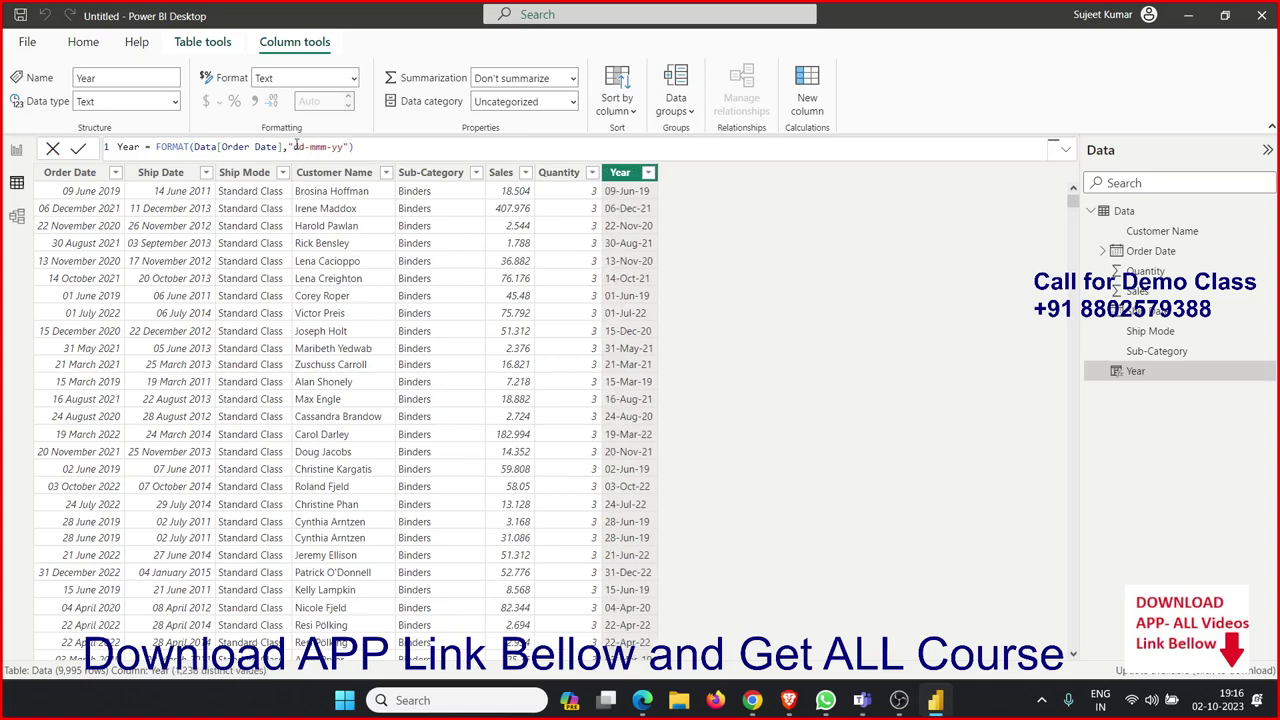
{"action": "left_click_drag", "start_coordinate": [294, 147], "coordinate": [310, 147]}
{"action": "key", "text": "Delete"}
{"action": "key", "text": "Delete"}
{"action": "key", "text": "Delete"}
{"action": "key", "text": "Delete"}
{"action": "key", "text": "Delete"}
{"action": "key", "text": "Delete"}
{"action": "key", "text": "Delete"}
{"action": "type", "text": "dd"}
{"action": "key", "text": "Return"}
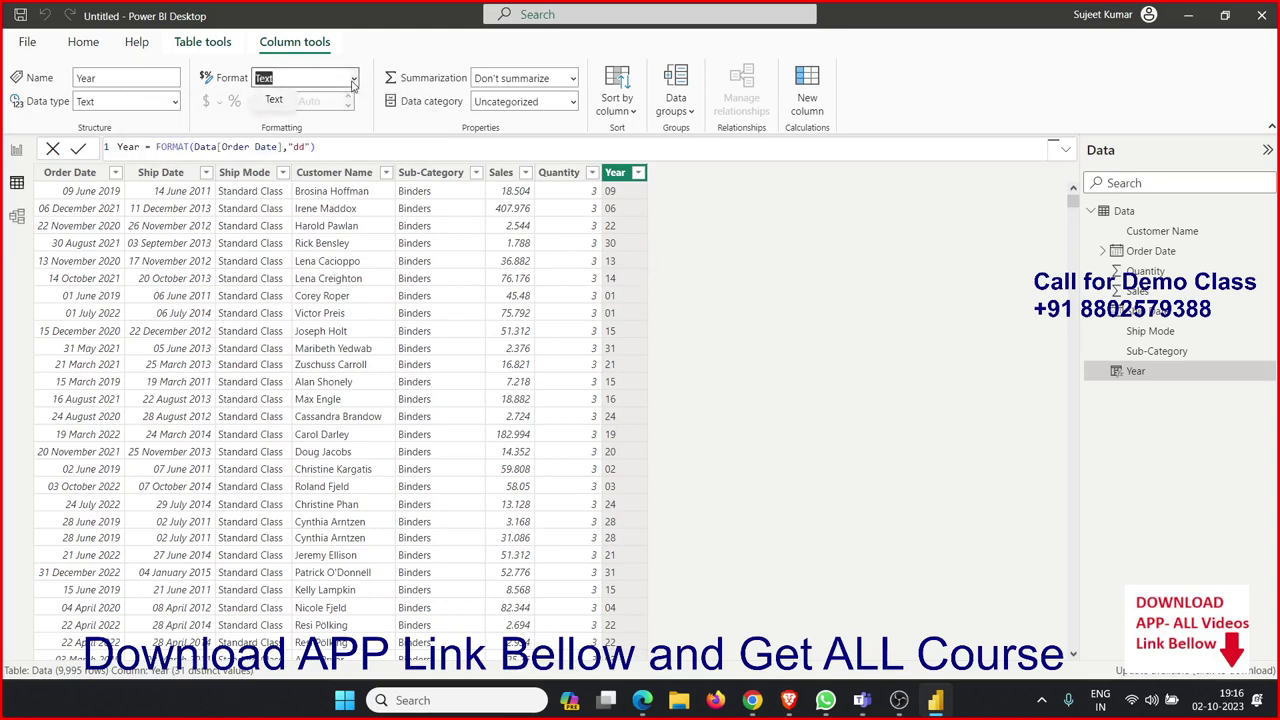
- Set the Year column's data type to Whole number and confirm the change
{"action": "left_click", "coordinate": [352, 80]}
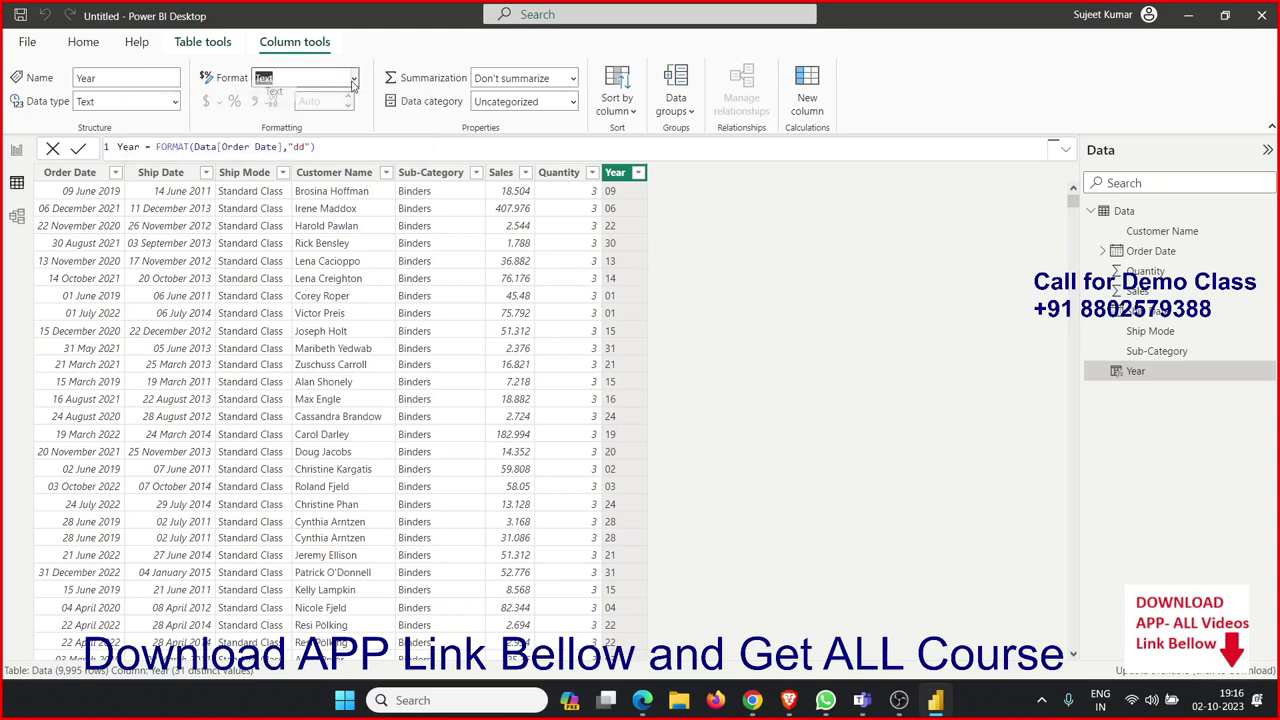
{"action": "left_click", "coordinate": [176, 101]}
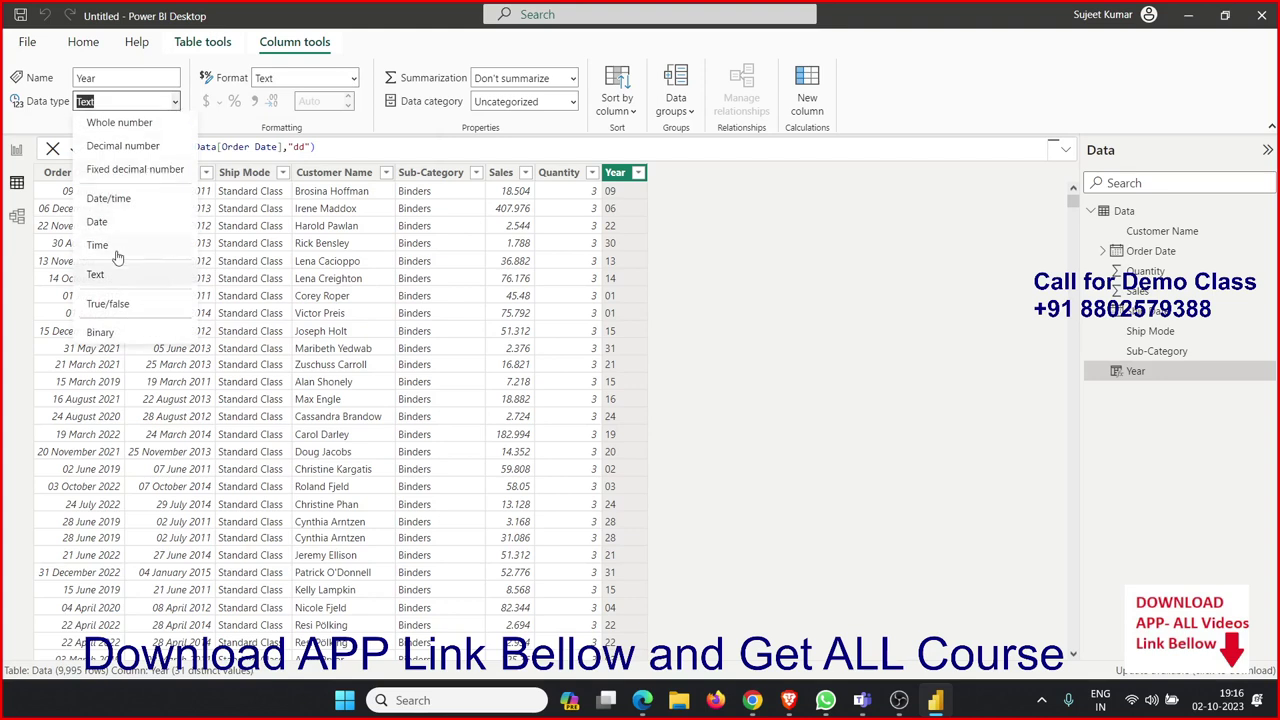
{"action": "left_click", "coordinate": [123, 125]}
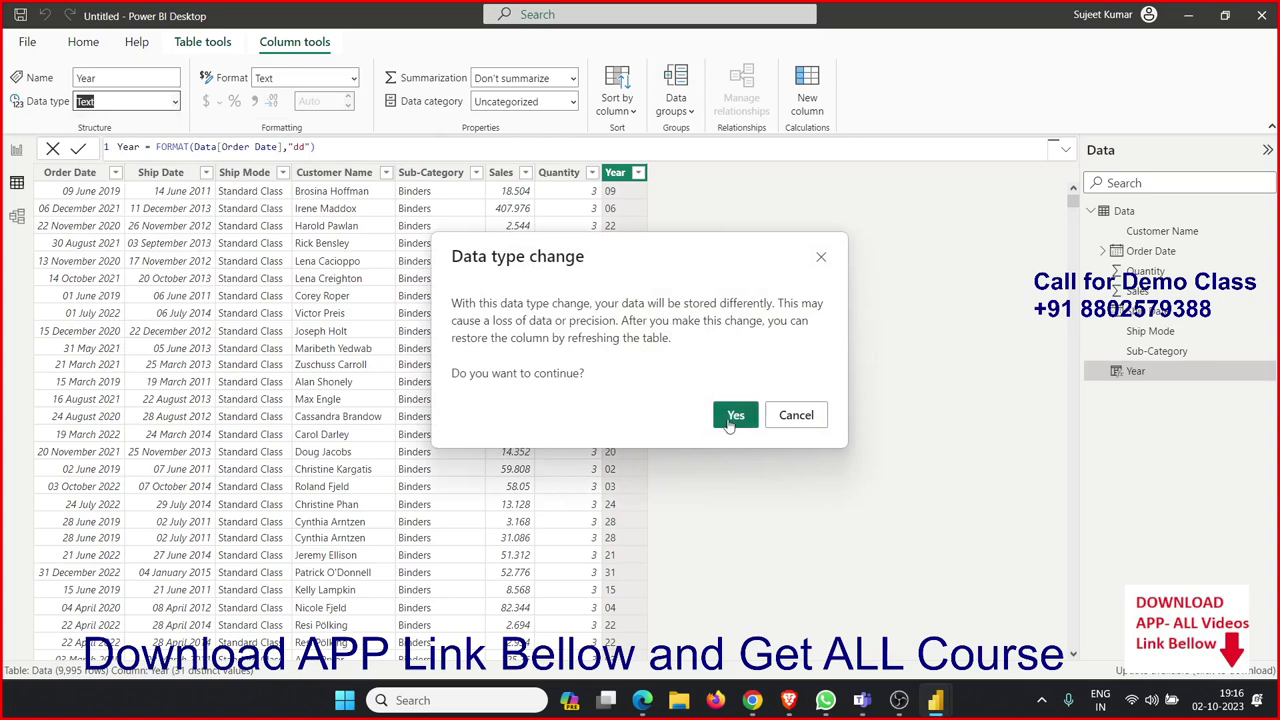
{"action": "left_click", "coordinate": [735, 415]}
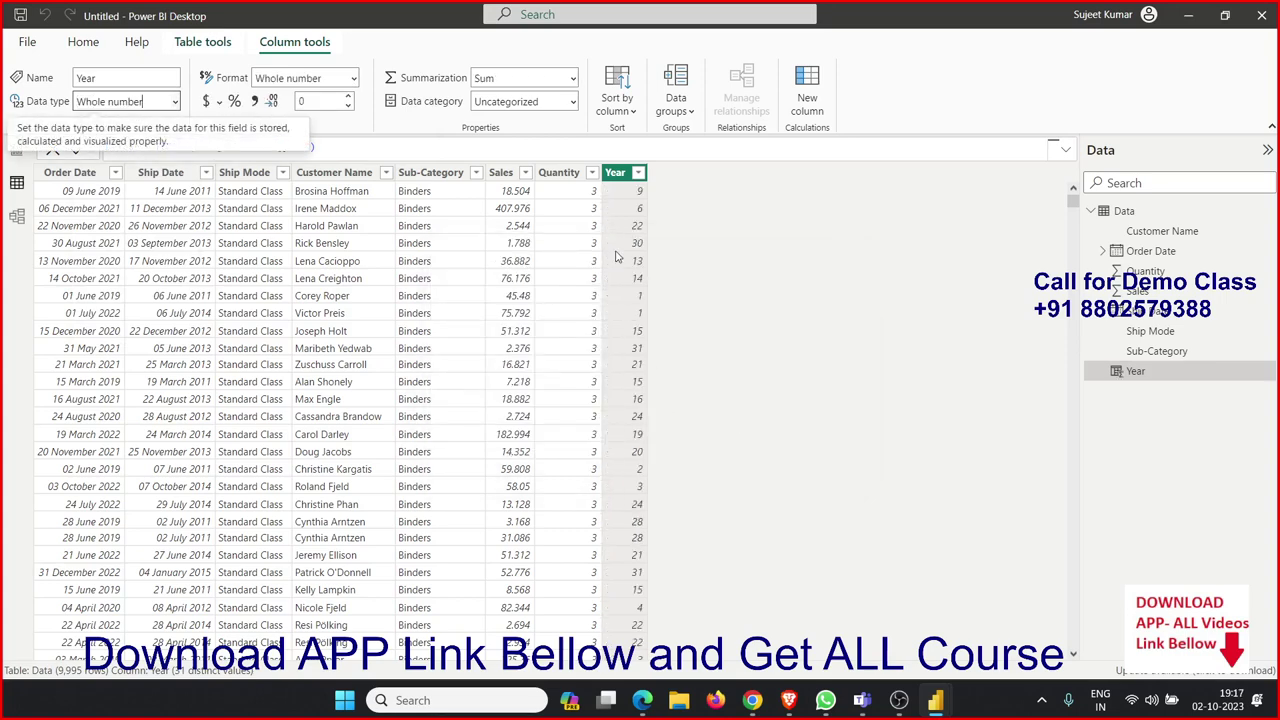
{"action": "left_click", "coordinate": [599, 450]}
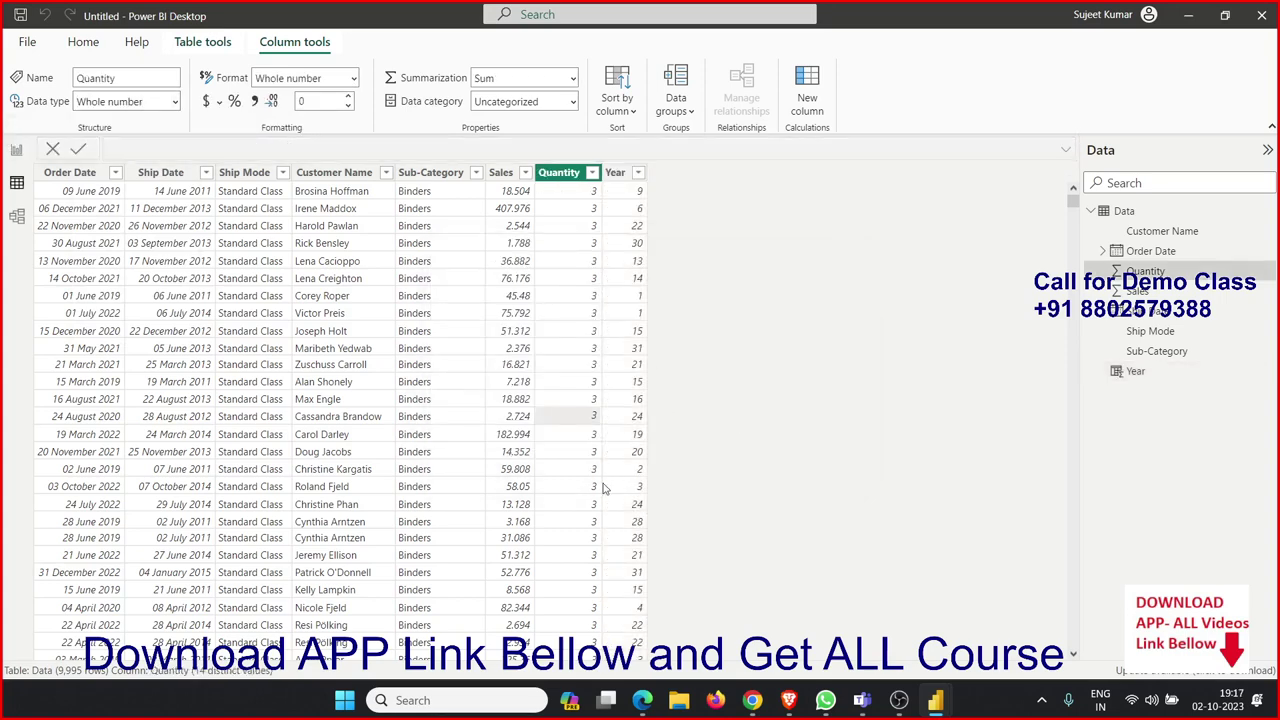
{"action": "left_click", "coordinate": [622, 472]}
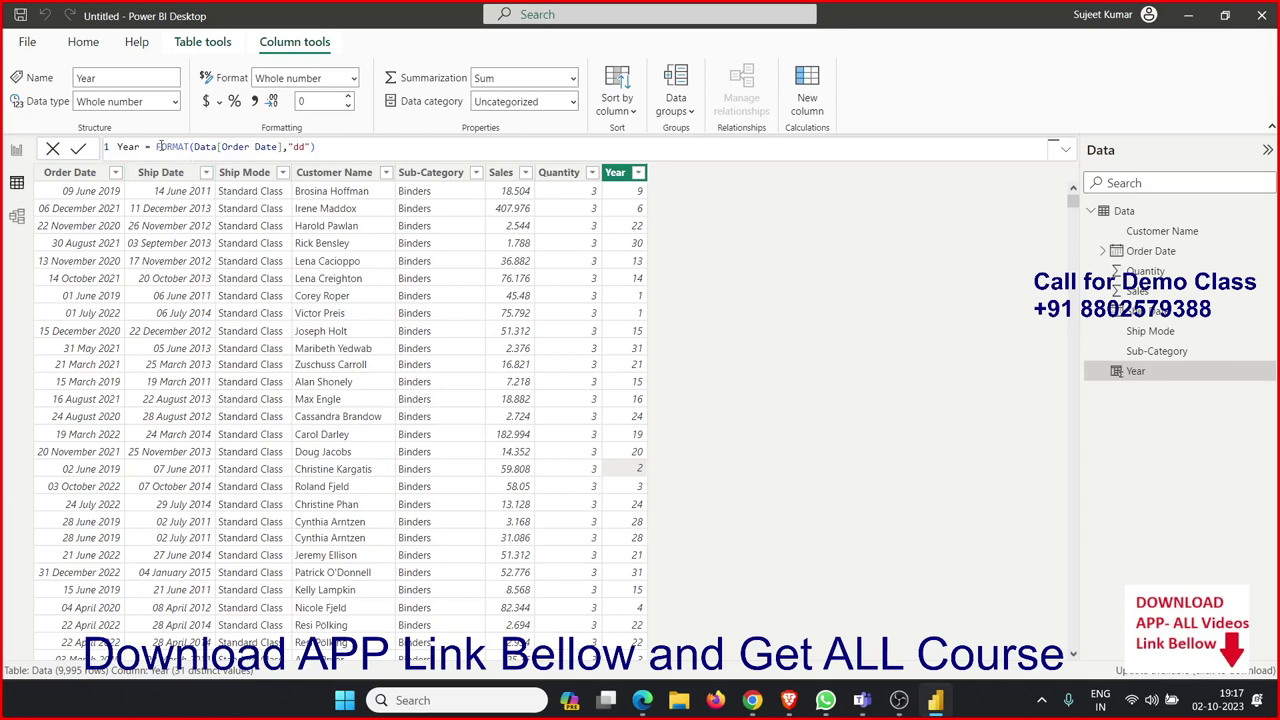
- Replace the Year formula with DATE(2023,10,1), giving 45200 in every row
{"action": "left_click_drag", "start_coordinate": [156, 147], "coordinate": [403, 135]}
{"action": "type", "text": "da"}
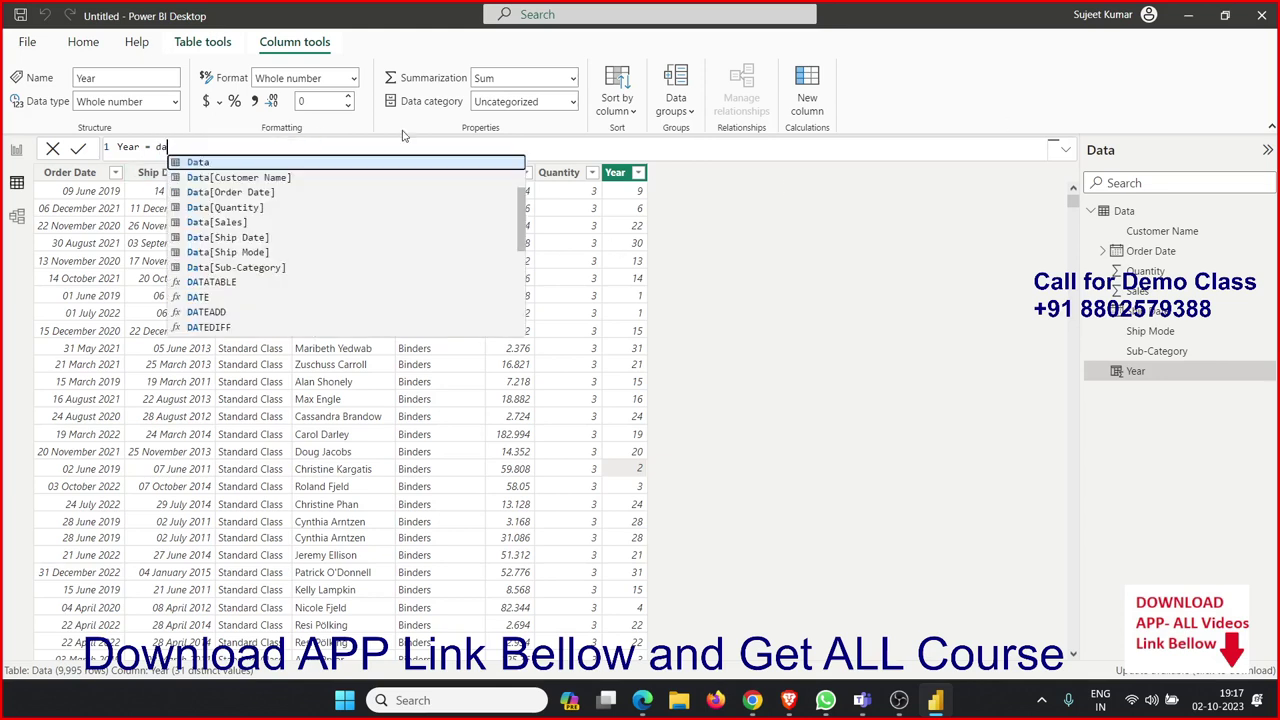
{"action": "type", "text": "te"}
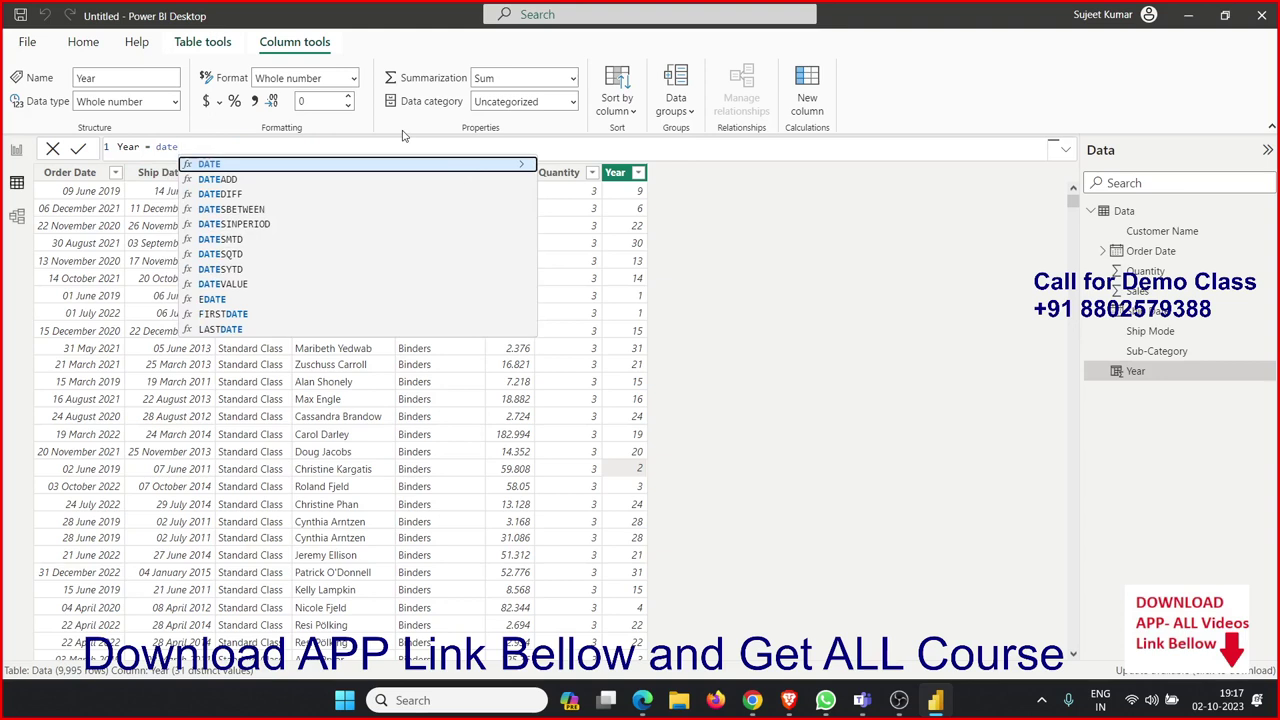
{"action": "key", "text": "Tab"}
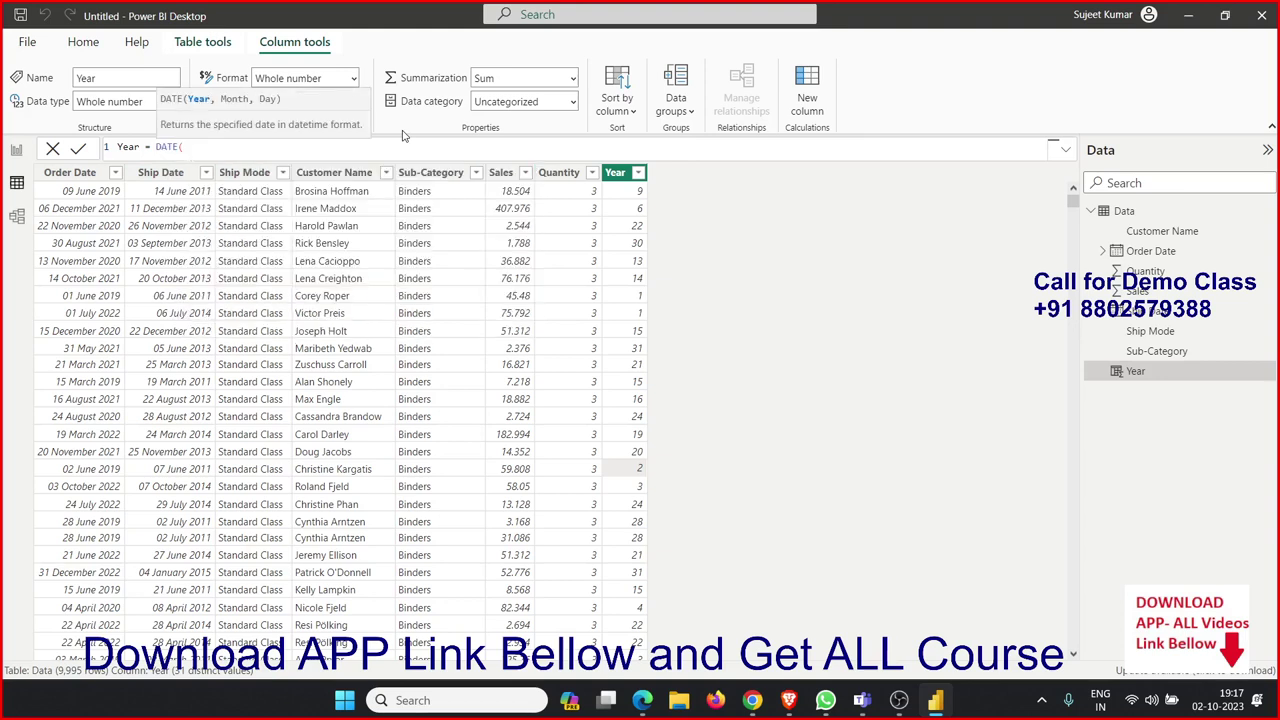
{"action": "type", "text": "20"}
{"action": "type", "text": "23"}
{"action": "type", "text": ",10,"}
{"action": "type", "text": "1)"}
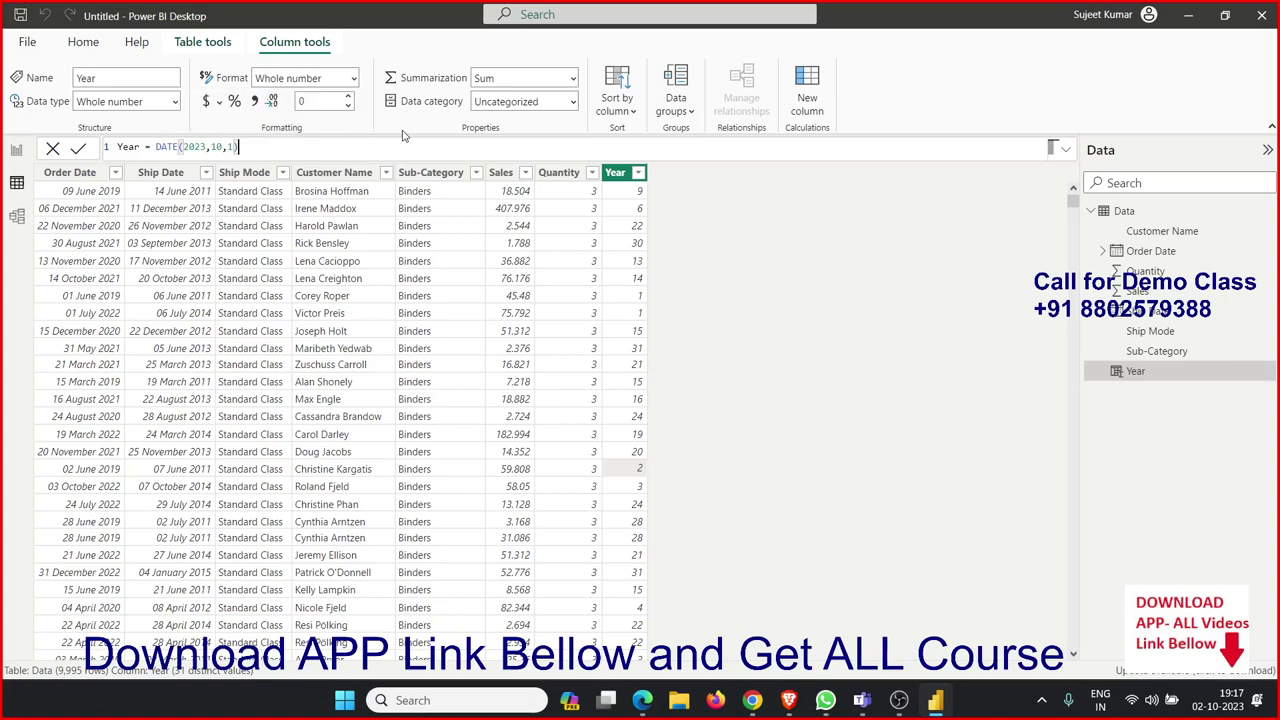
{"action": "key", "text": "Return"}
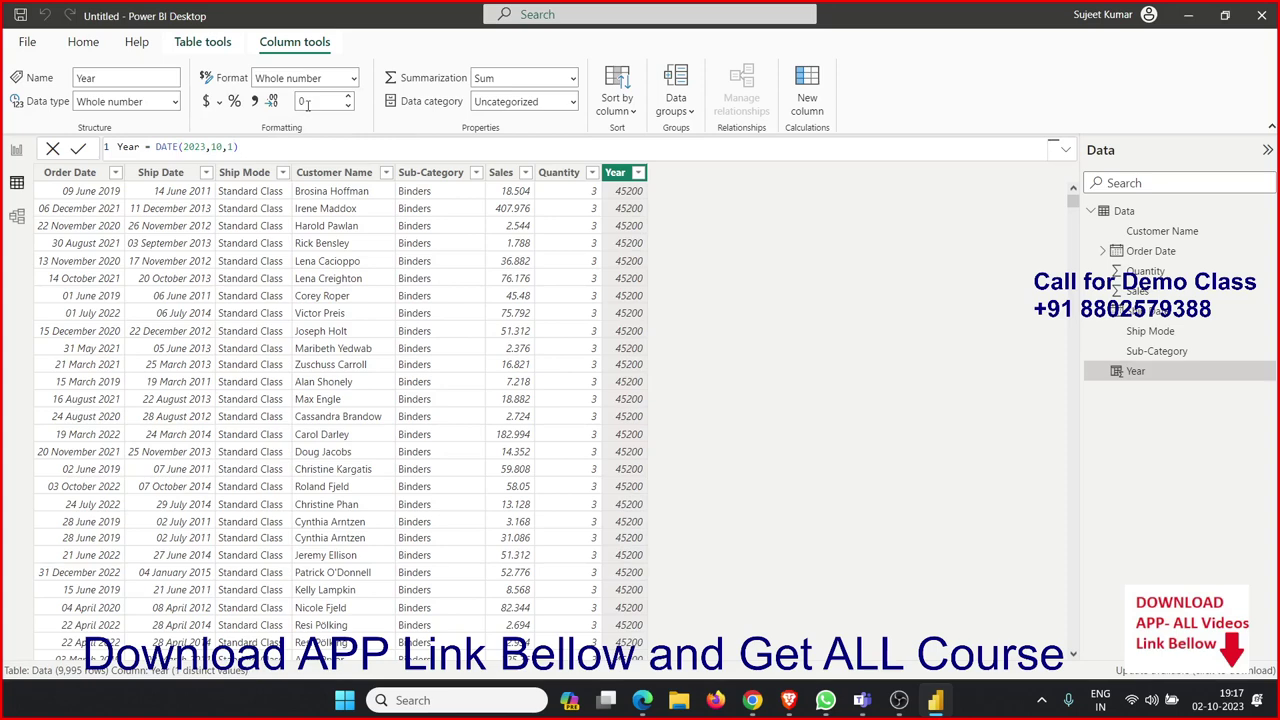
{"action": "left_click", "coordinate": [175, 102]}
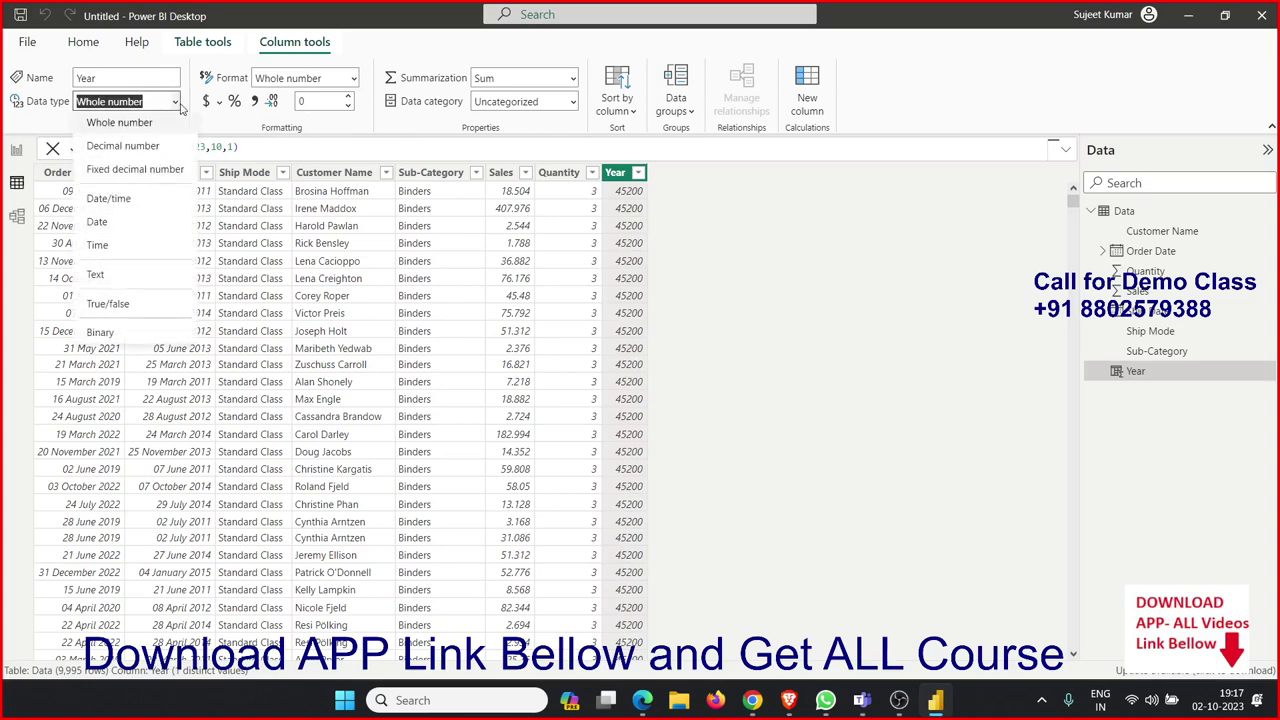
- Make the Year column Date/time and display it as yyyy-mm-dd (2023-10-01)
{"action": "left_click", "coordinate": [145, 204]}
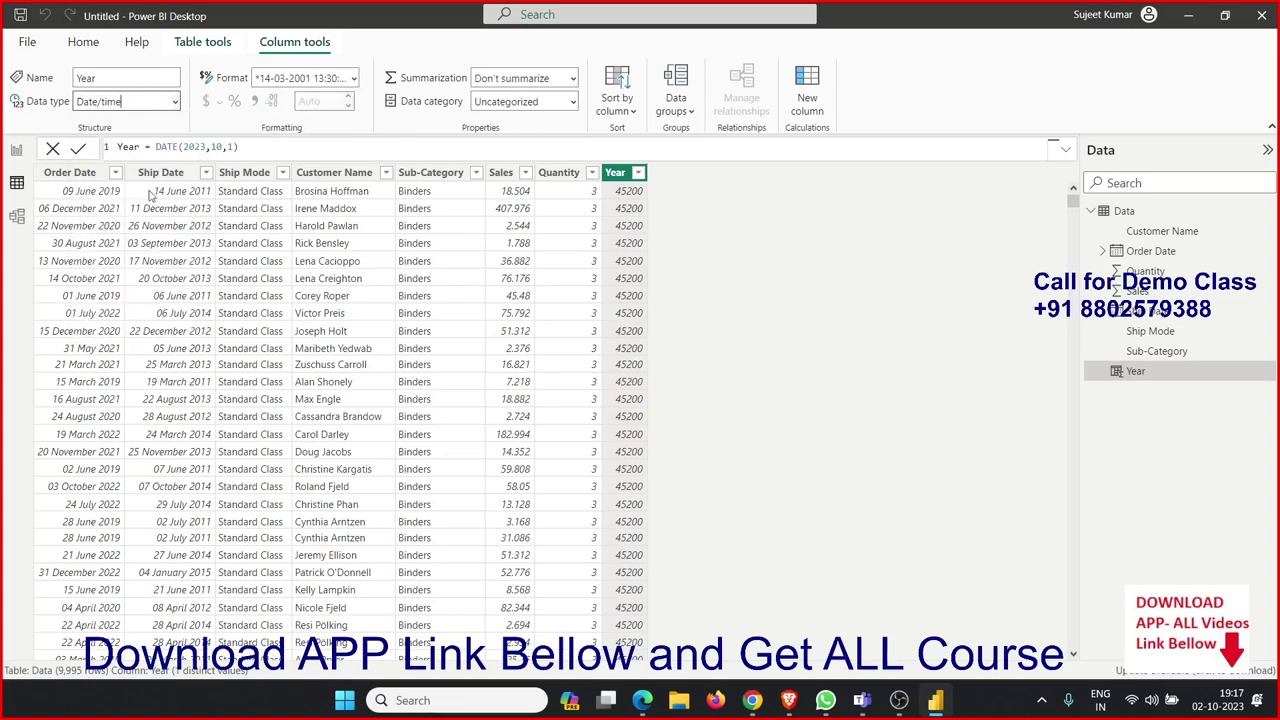
{"action": "left_click", "coordinate": [355, 78]}
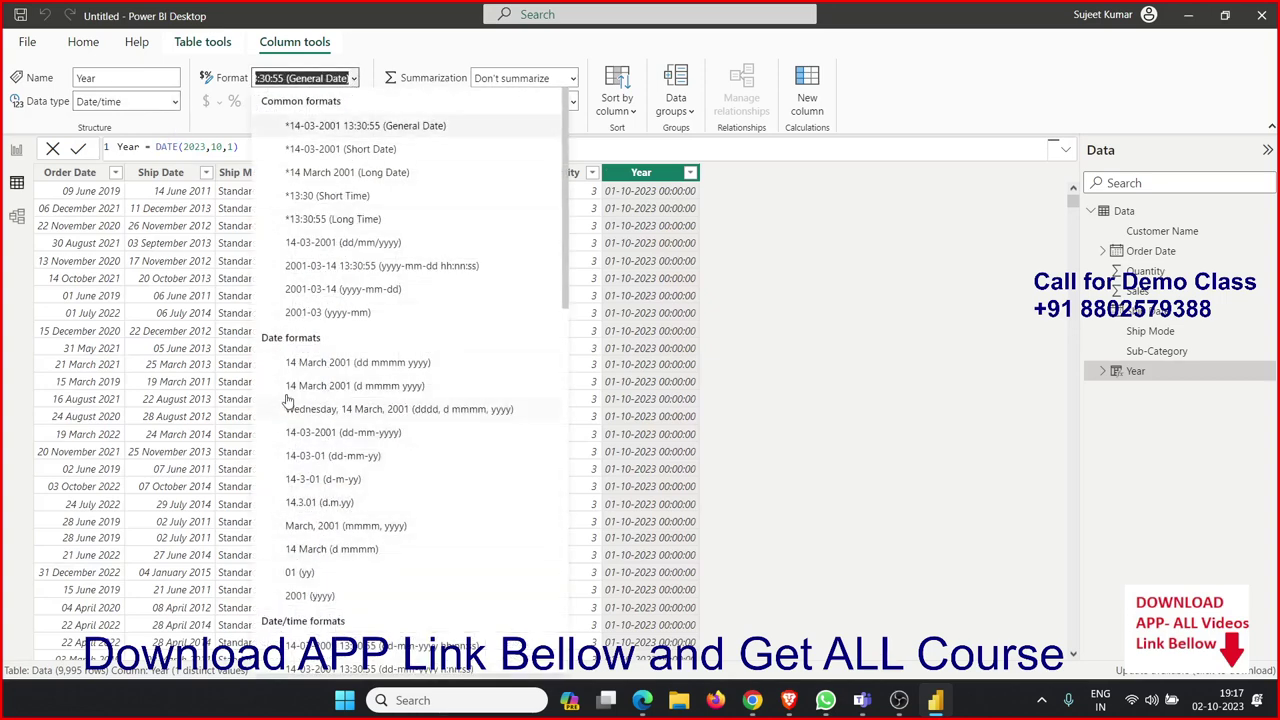
{"action": "left_click", "coordinate": [323, 289]}
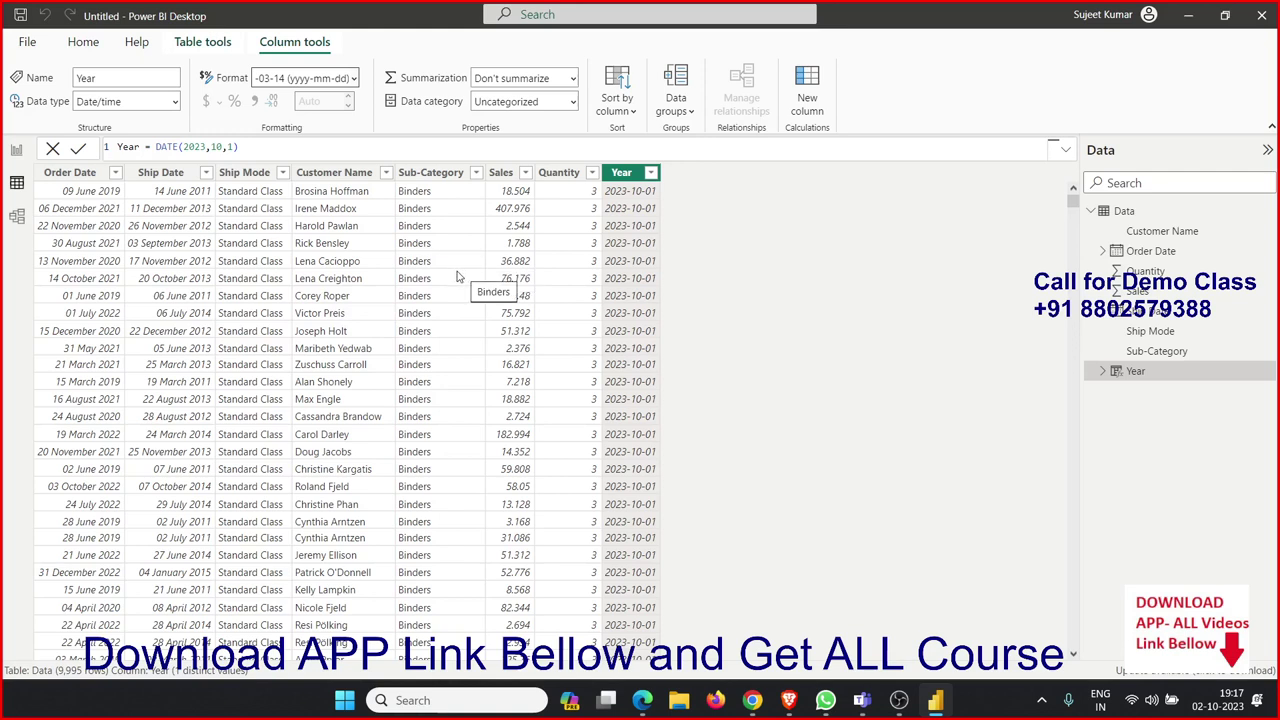
- Highlight the parts of the DATE(2023,10,1) formula to review its arguments
{"action": "double_click", "coordinate": [194, 146]}
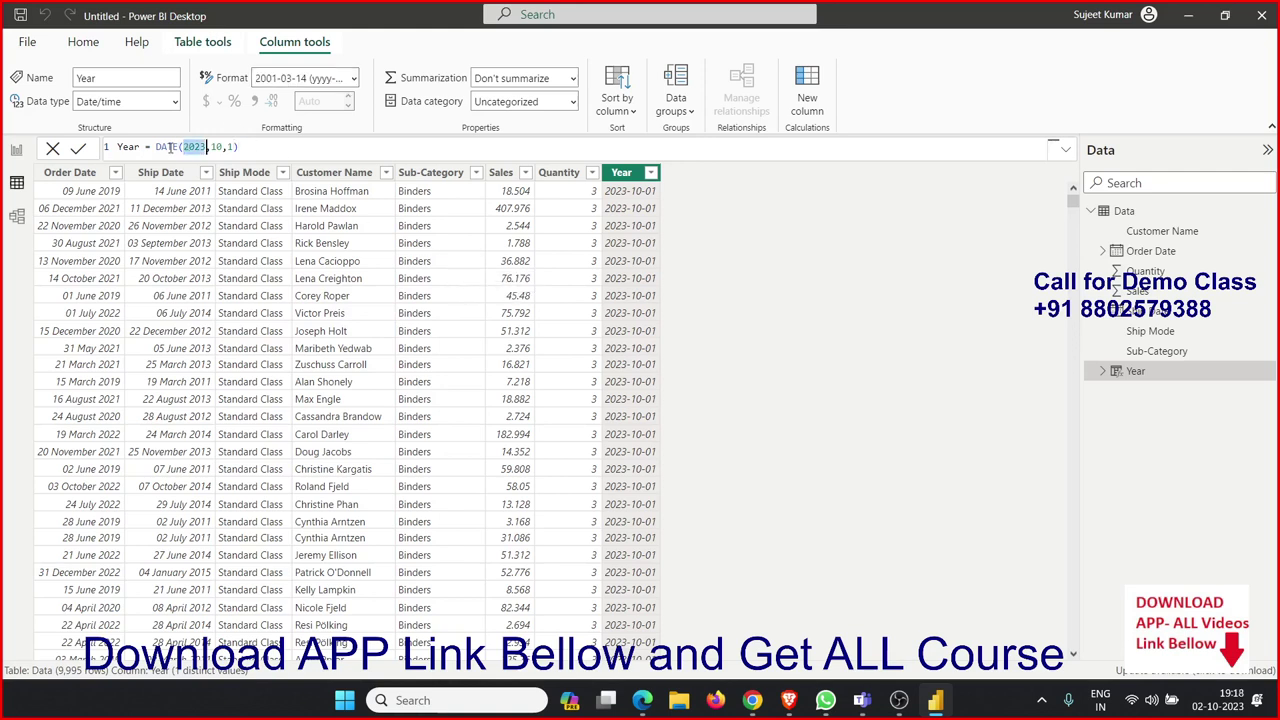
{"action": "double_click", "coordinate": [166, 146]}
{"action": "left_click", "coordinate": [272, 145]}
{"action": "key", "text": "shift+Left"}
{"action": "key", "text": "shift+Left"}
{"action": "key", "text": "shift+Left"}
{"action": "key", "text": "shift+Left"}
{"action": "key", "text": "shift+Left"}
{"action": "key", "text": "shift+Left"}
{"action": "key", "text": "Right"}
{"action": "left_click", "coordinate": [151, 147], "text": "shift"}
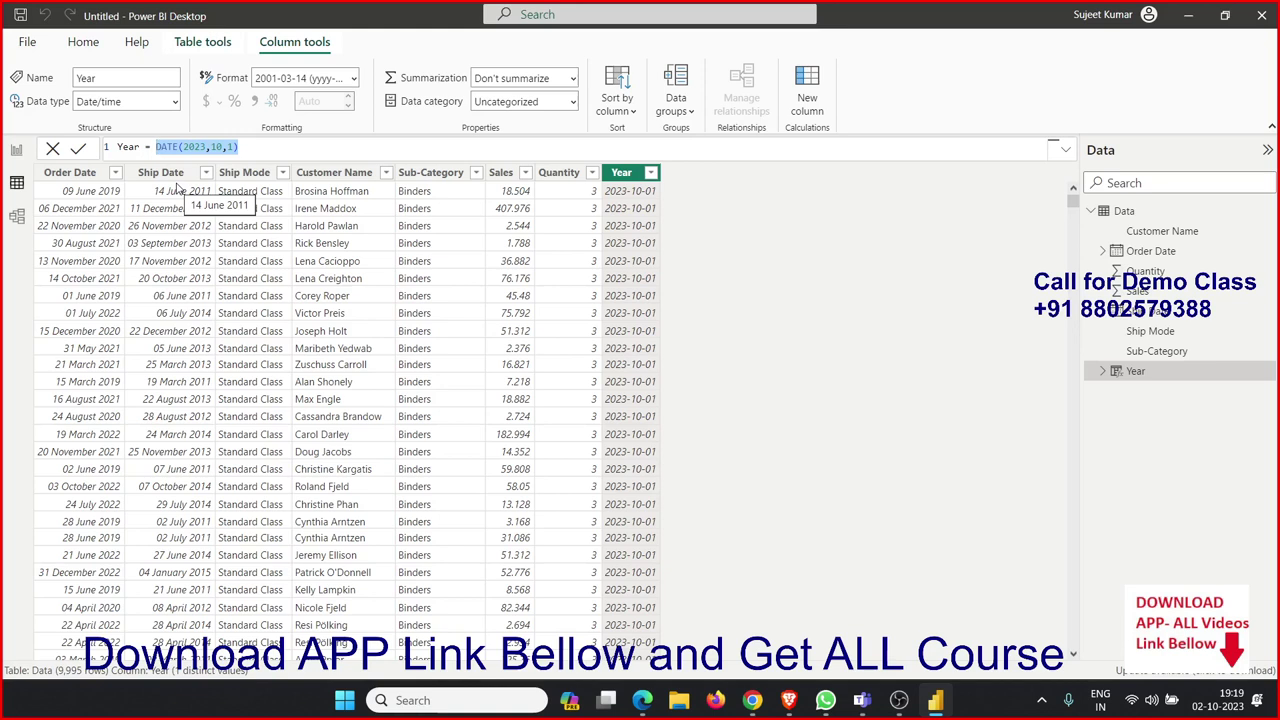
- Clear the DATE arguments and use Data[Ship Date].[Year] as the year argument
{"action": "key", "text": "End"}
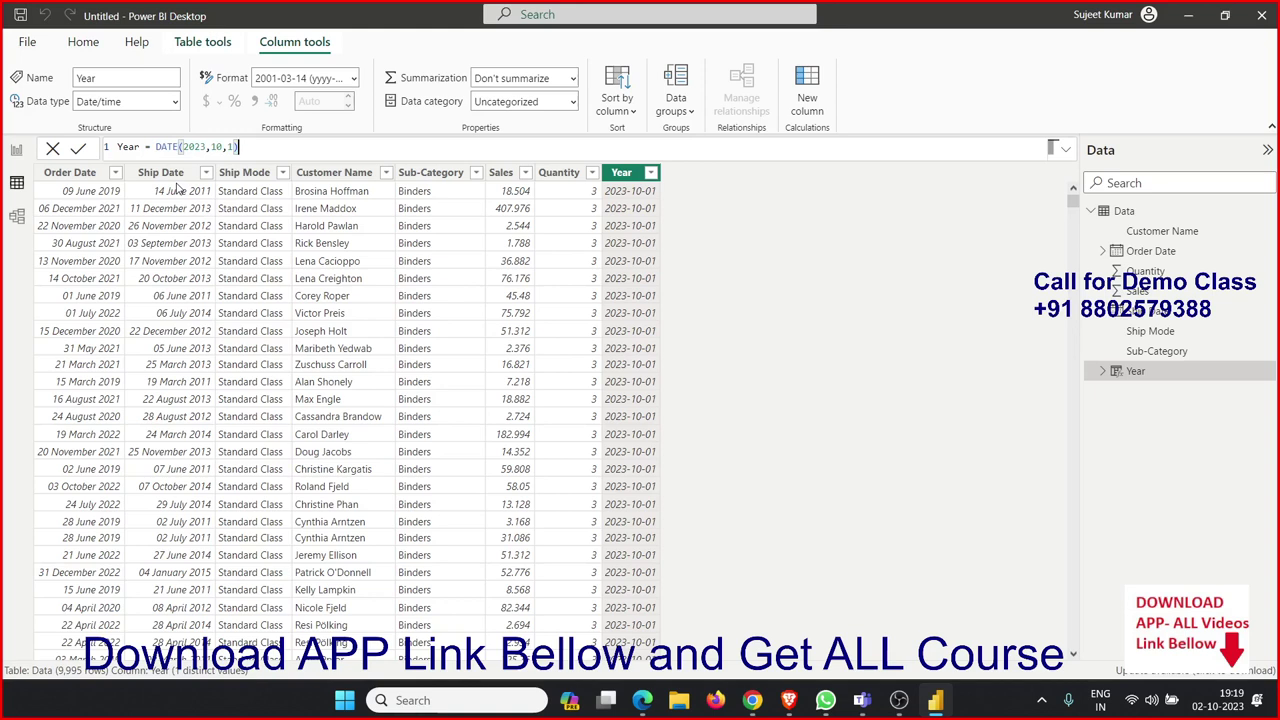
{"action": "key", "text": "BackSpace"}
{"action": "key", "text": "BackSpace"}
{"action": "key", "text": "BackSpace"}
{"action": "key", "text": "BackSpace"}
{"action": "key", "text": "BackSpace"}
{"action": "key", "text": "BackSpace"}
{"action": "key", "text": "BackSpace"}
{"action": "key", "text": "BackSpace"}
{"action": "key", "text": "BackSpace"}
{"action": "key", "text": "BackSpace"}
{"action": "type", "text": "da"}
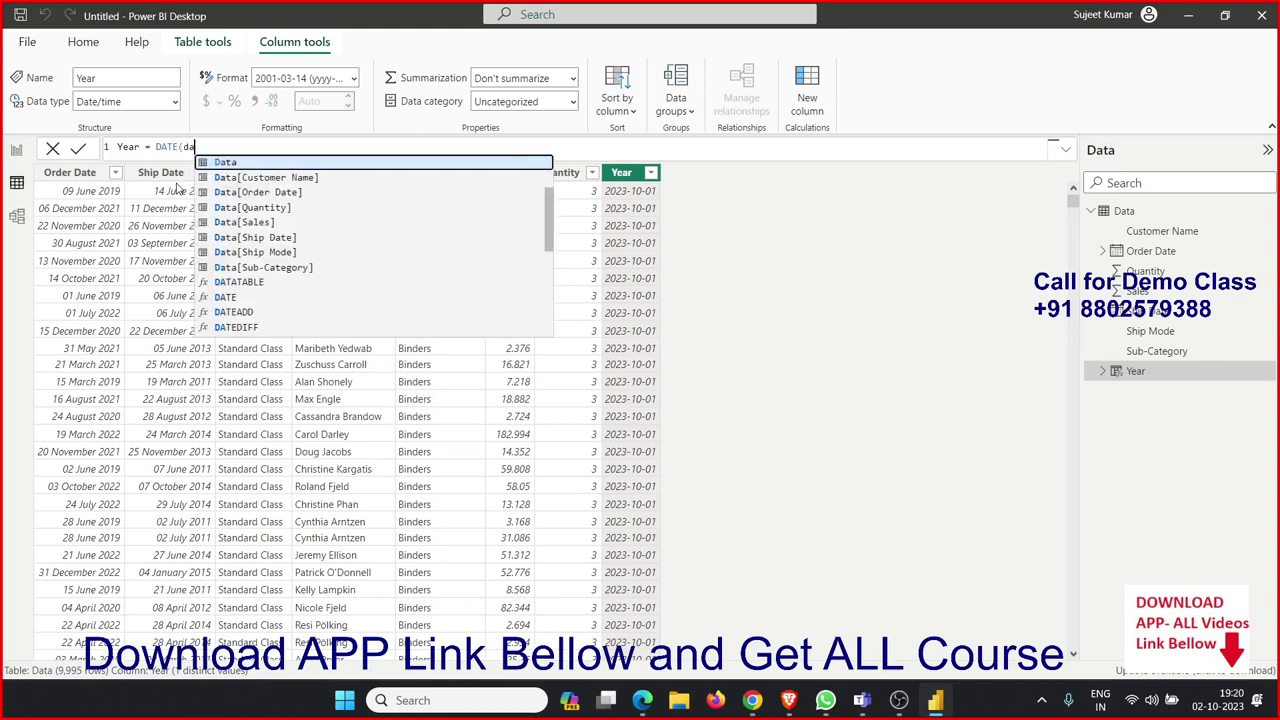
{"action": "type", "text": "t"}
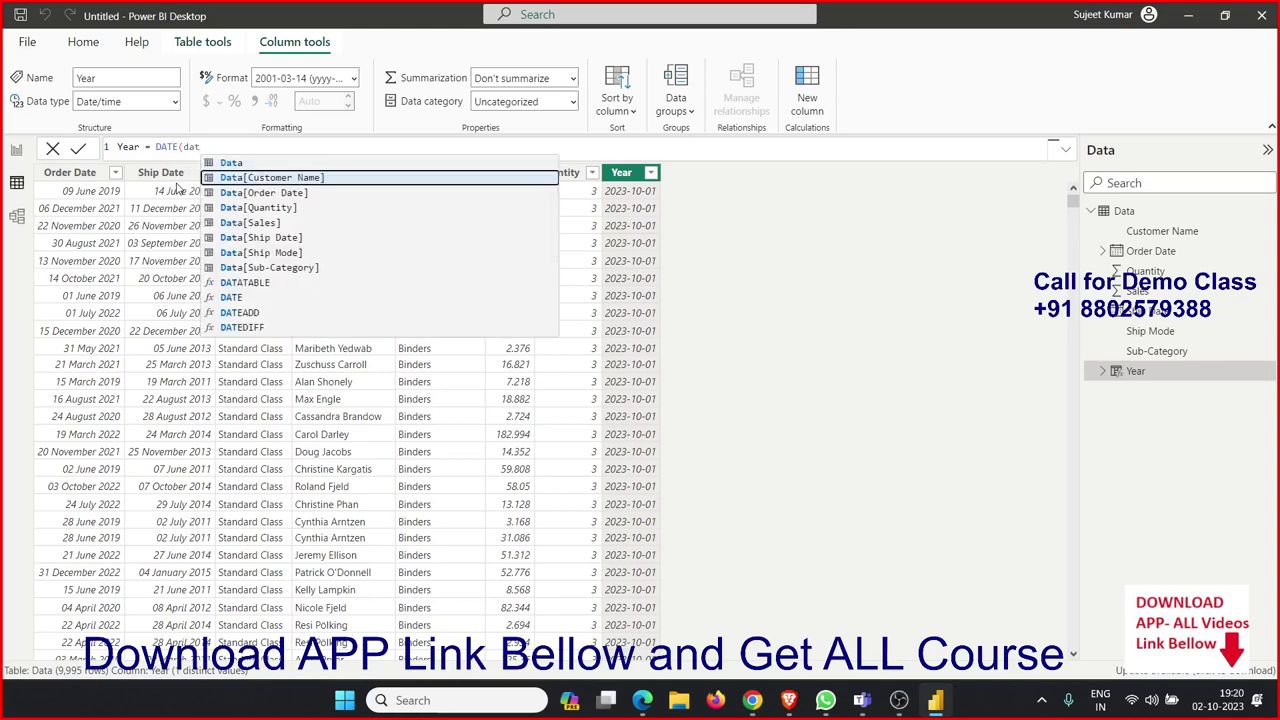
{"action": "key", "text": "BackSpace"}
{"action": "key", "text": "BackSpace"}
{"action": "key", "text": "BackSpace"}
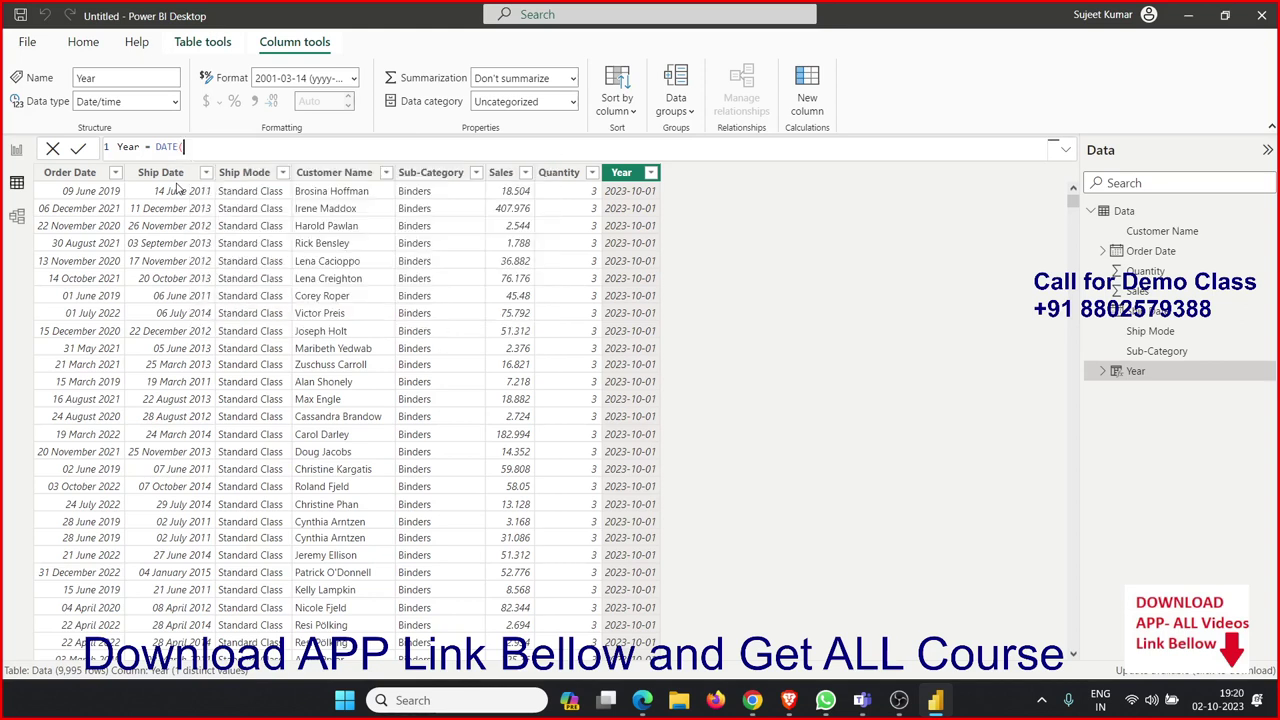
{"action": "type", "text": "ord"}
{"action": "key", "text": "BackSpace"}
{"action": "key", "text": "BackSpace"}
{"action": "key", "text": "BackSpace"}
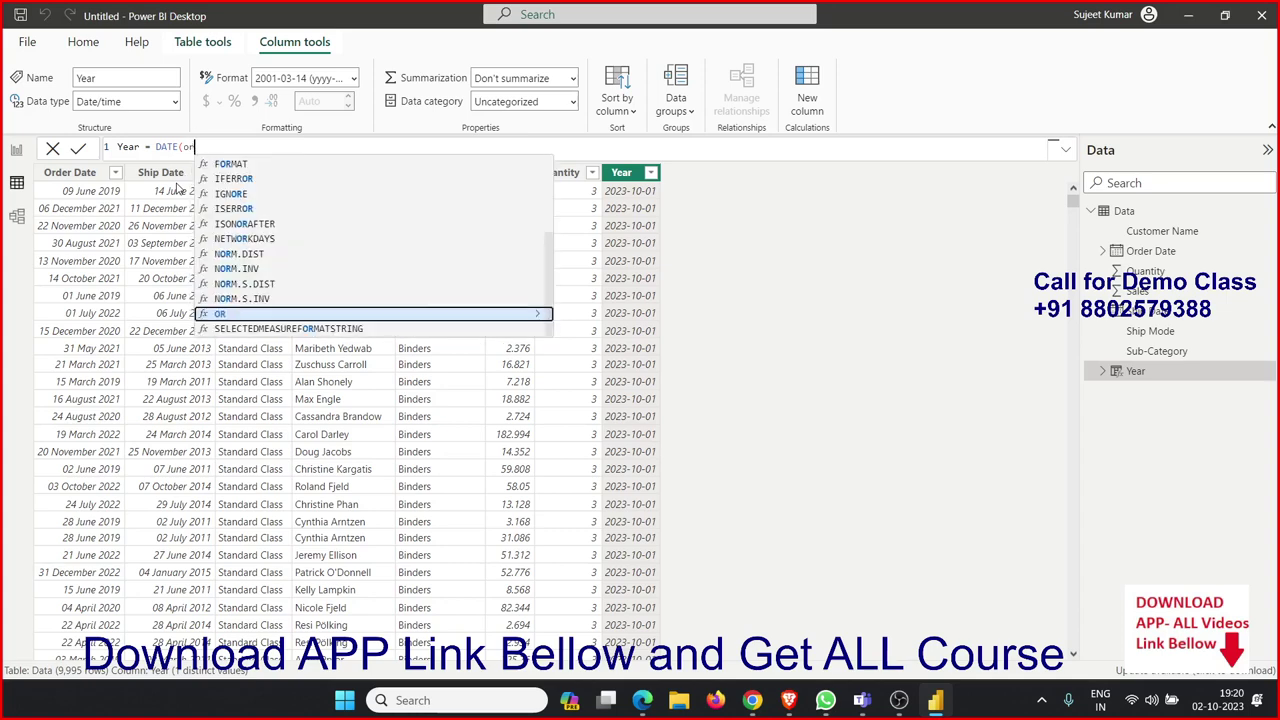
{"action": "type", "text": "sh"}
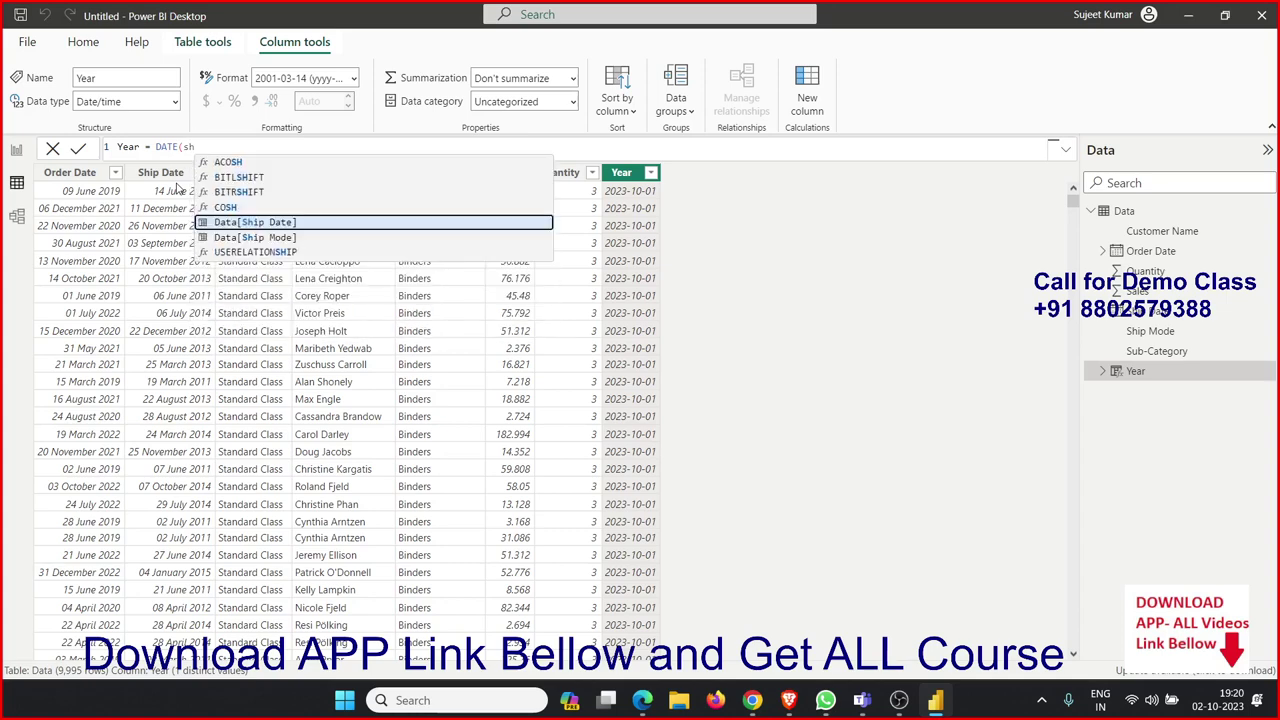
{"action": "key", "text": "Tab"}
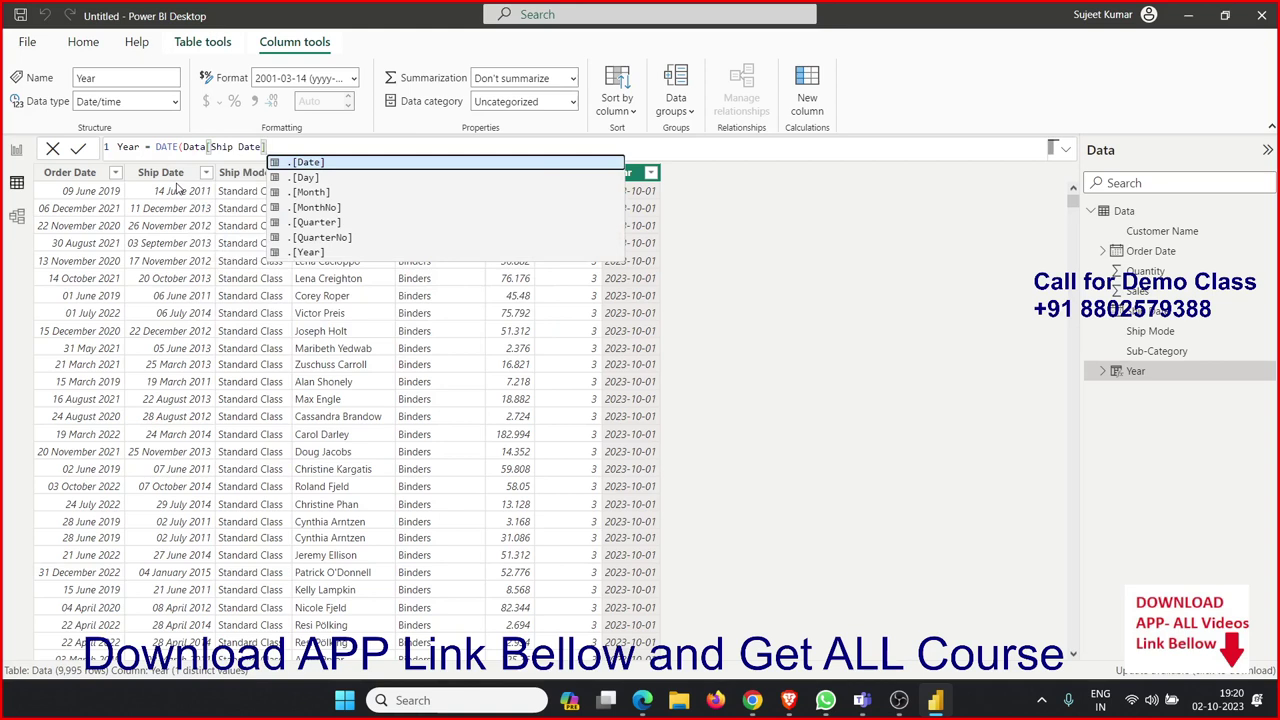
{"action": "key", "text": "Down"}
{"action": "key", "text": "Down"}
{"action": "key", "text": "Down"}
{"action": "key", "text": "Down"}
{"action": "key", "text": "Down"}
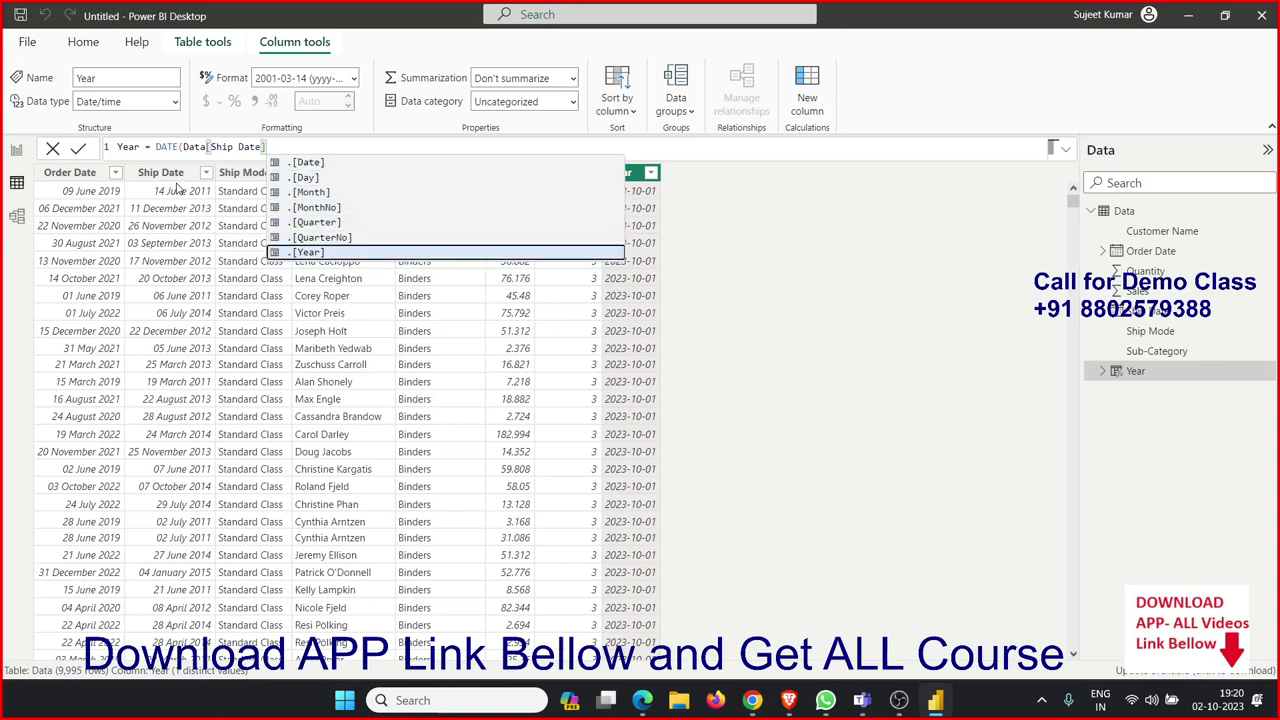
{"action": "key", "text": "Tab"}
- Add Data[Ship Date].[MonthNo]+1 as the month and 26 as the day
{"action": "type", "text": ","}
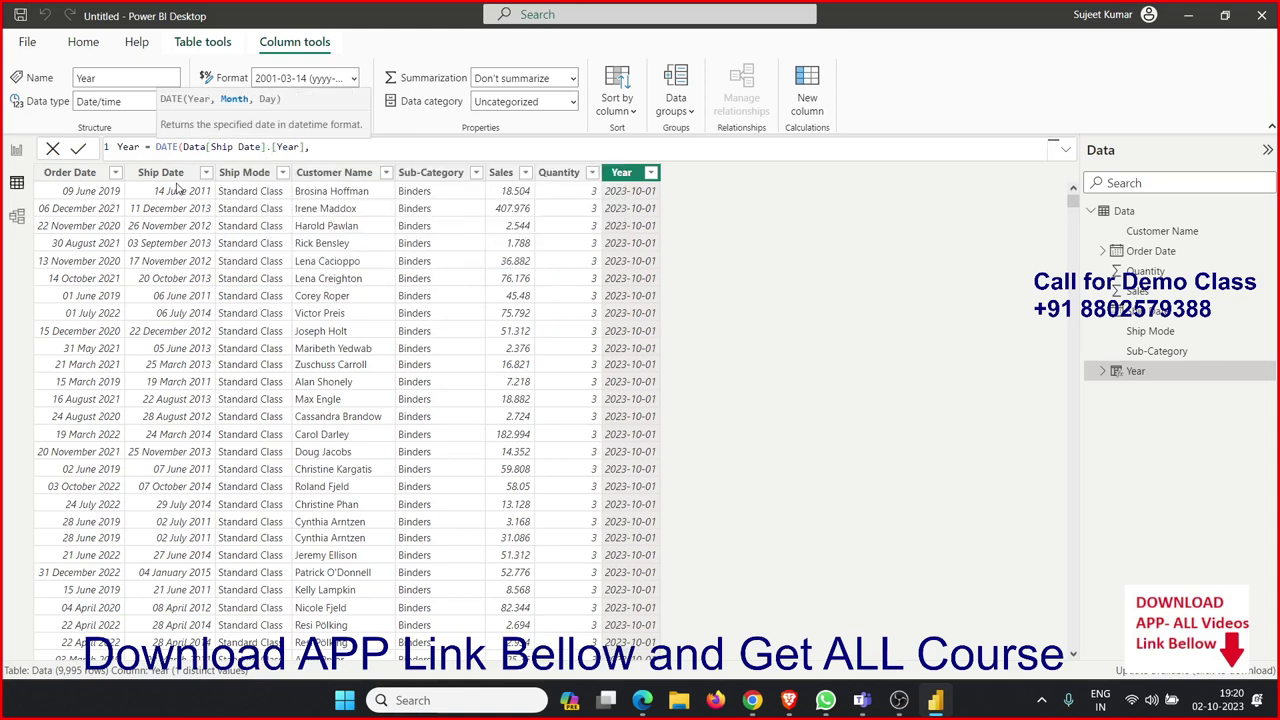
{"action": "type", "text": "da"}
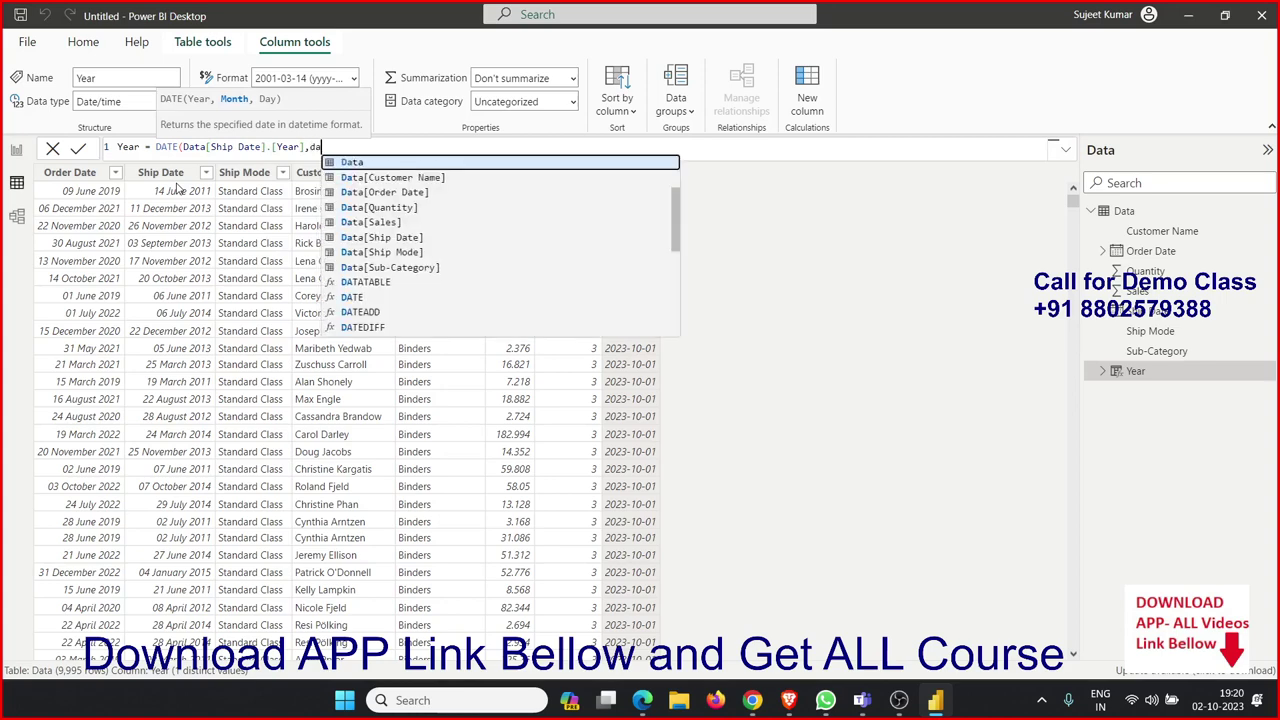
{"action": "key", "text": "BackSpace"}
{"action": "key", "text": "BackSpace"}
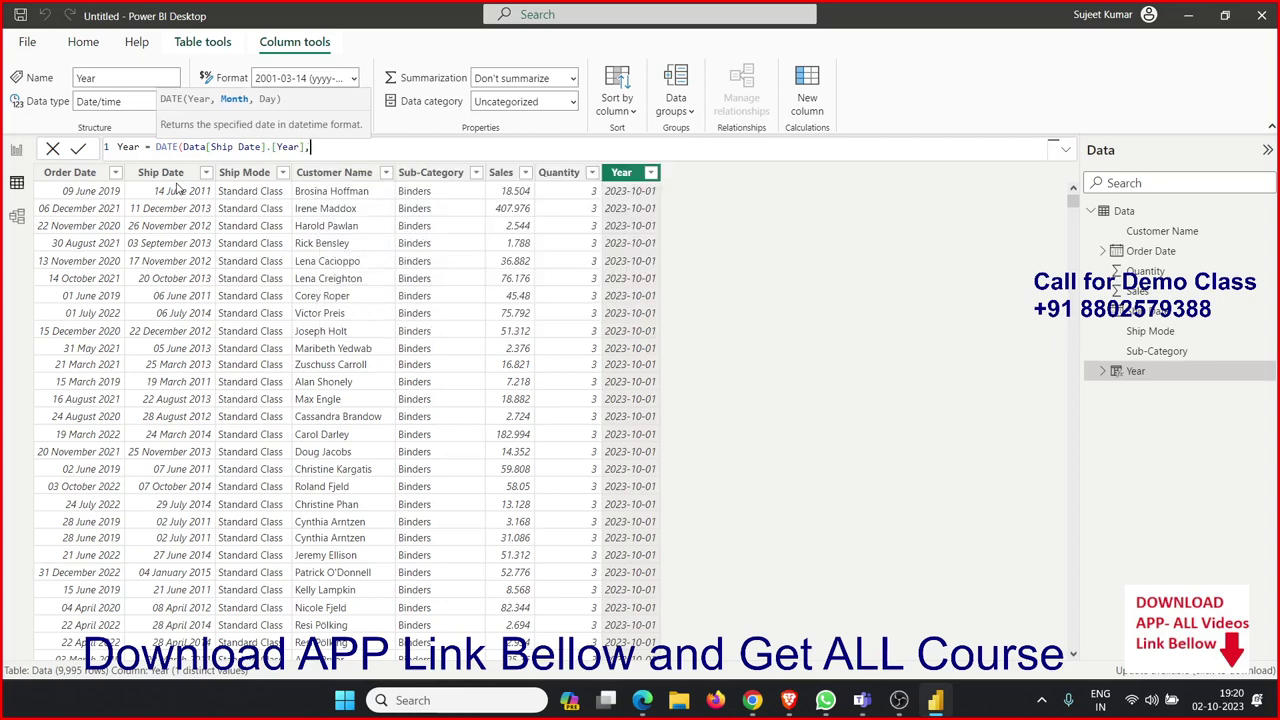
{"action": "type", "text": "sh"}
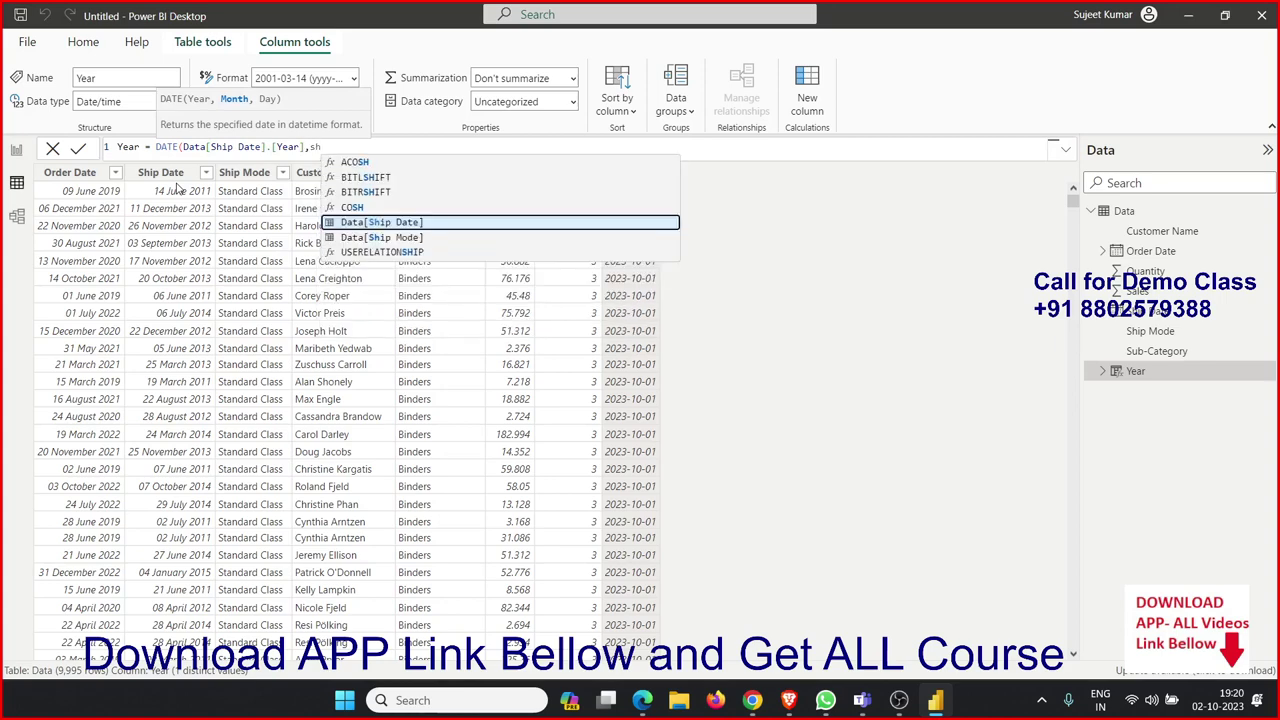
{"action": "key", "text": "Tab"}
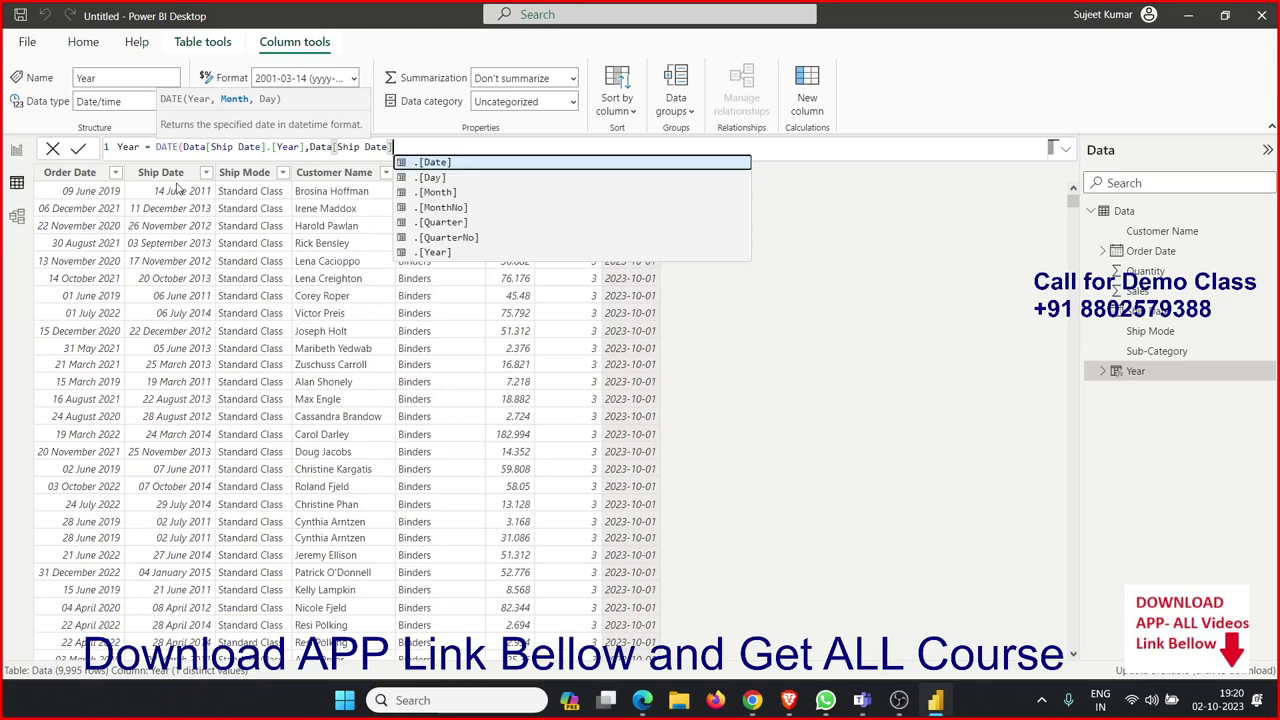
{"action": "key", "text": "Down"}
{"action": "key", "text": "Down"}
{"action": "key", "text": "Down"}
{"action": "key", "text": "Tab"}
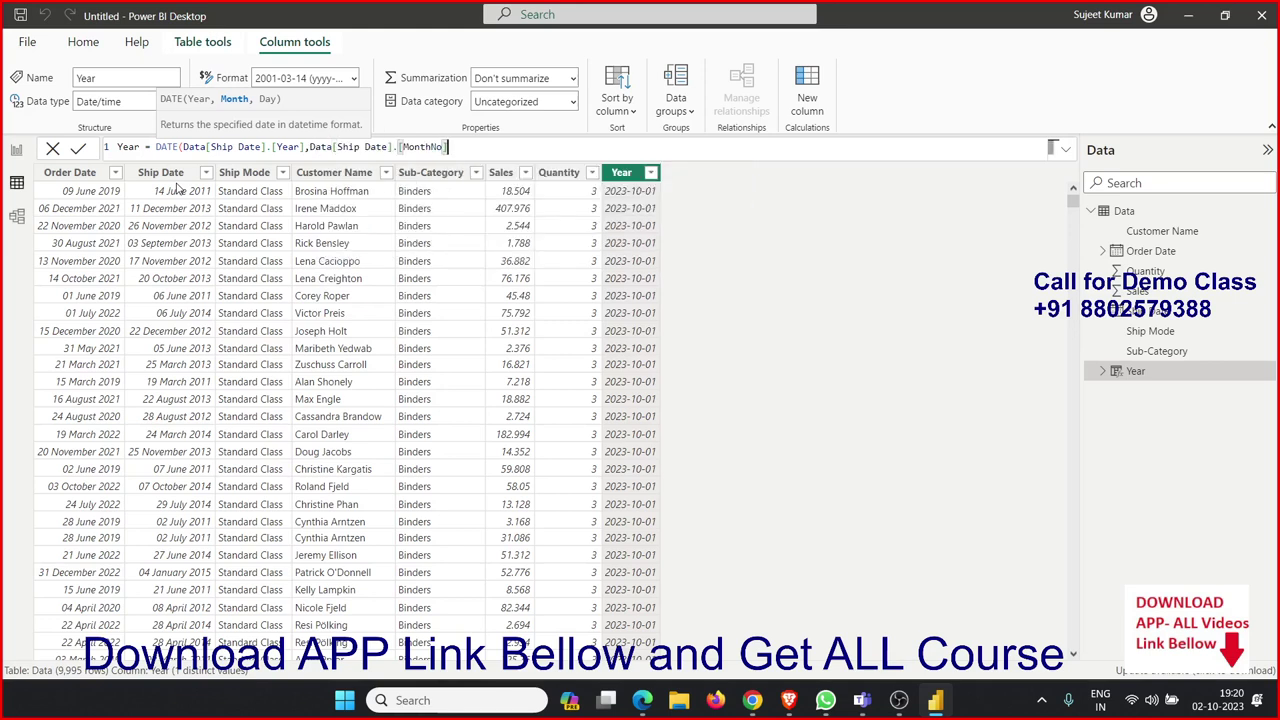
{"action": "type", "text": "+1,"}
{"action": "type", "text": "26)"}
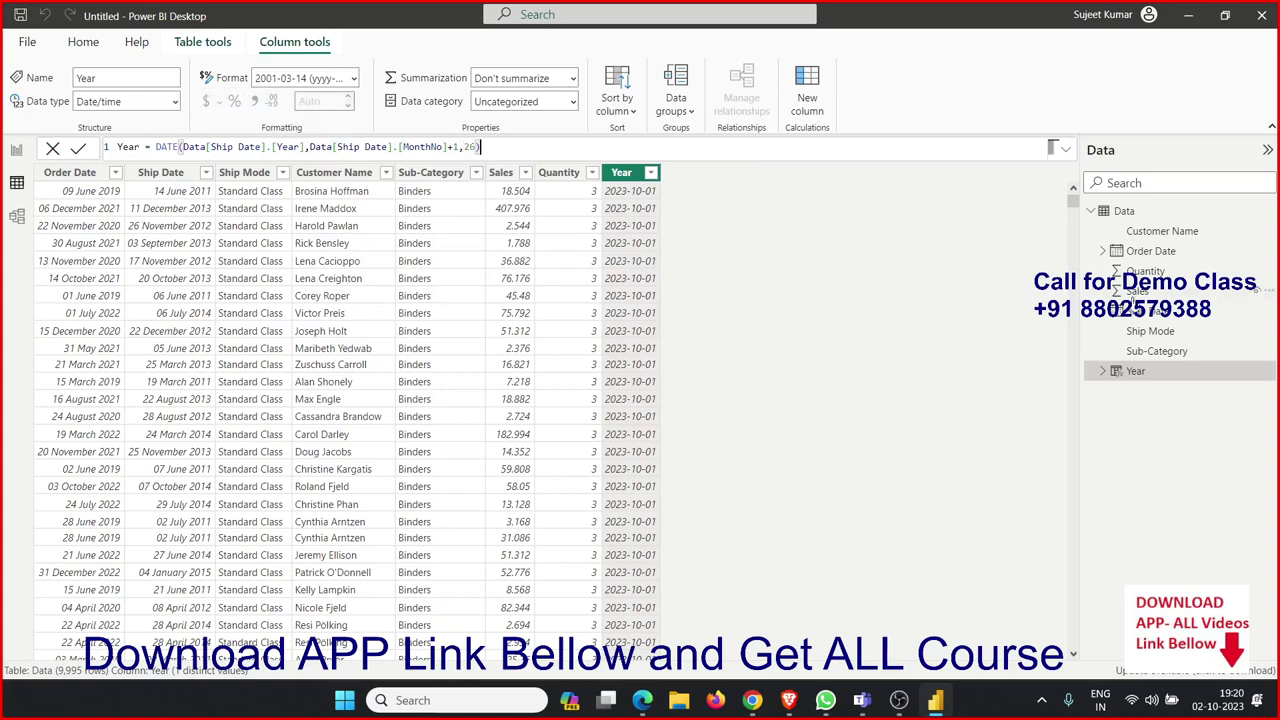
{"action": "key", "text": "Return"}
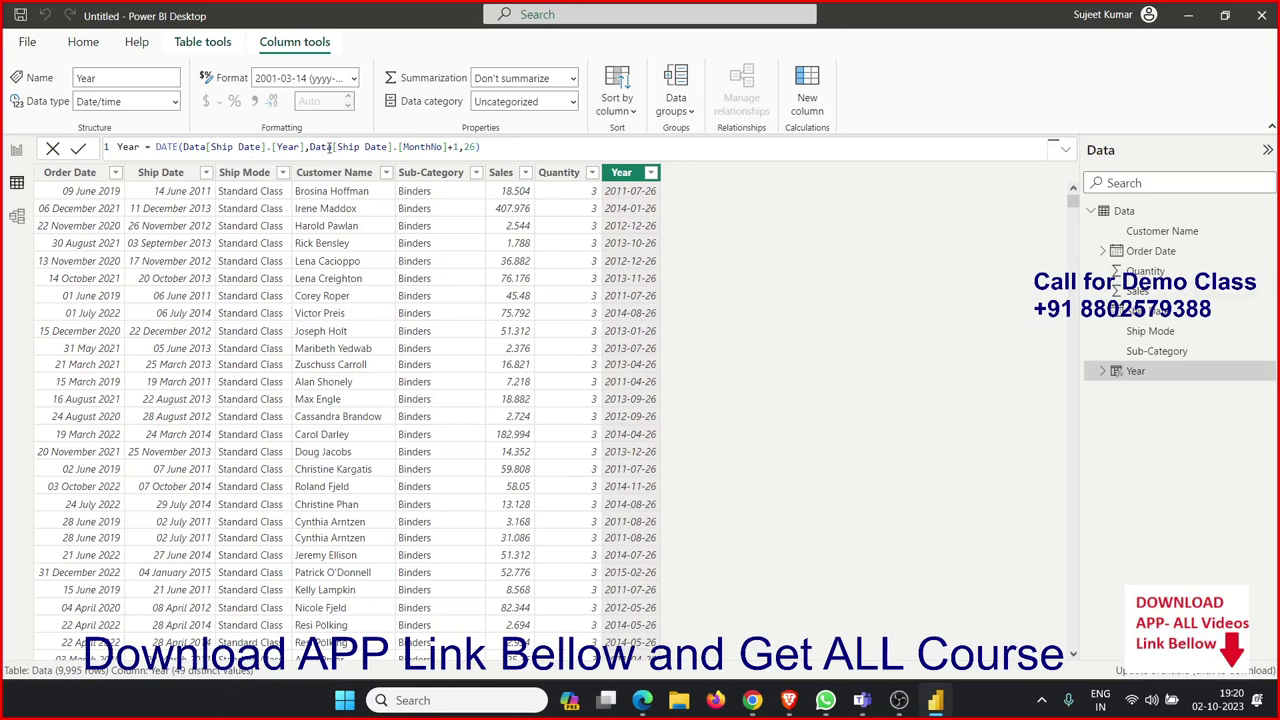
{"action": "left_click_drag", "start_coordinate": [329, 147], "coordinate": [457, 148]}
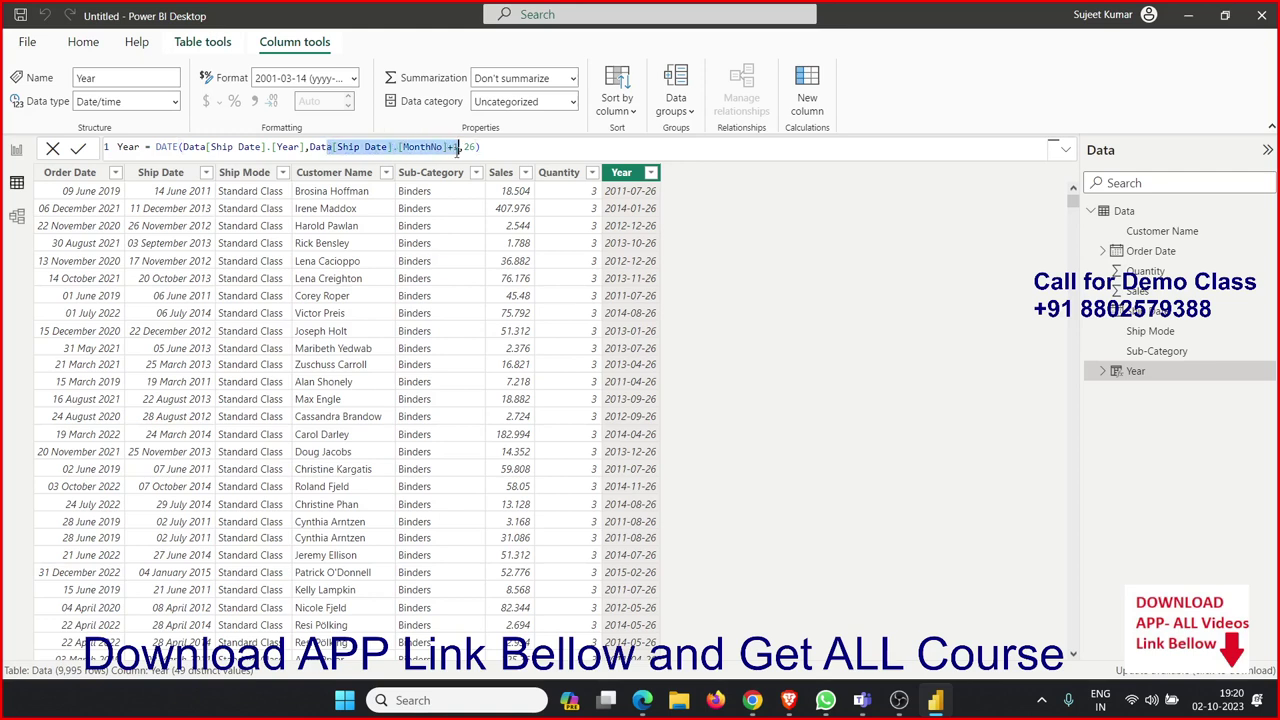
{"action": "double_click", "coordinate": [469, 147]}
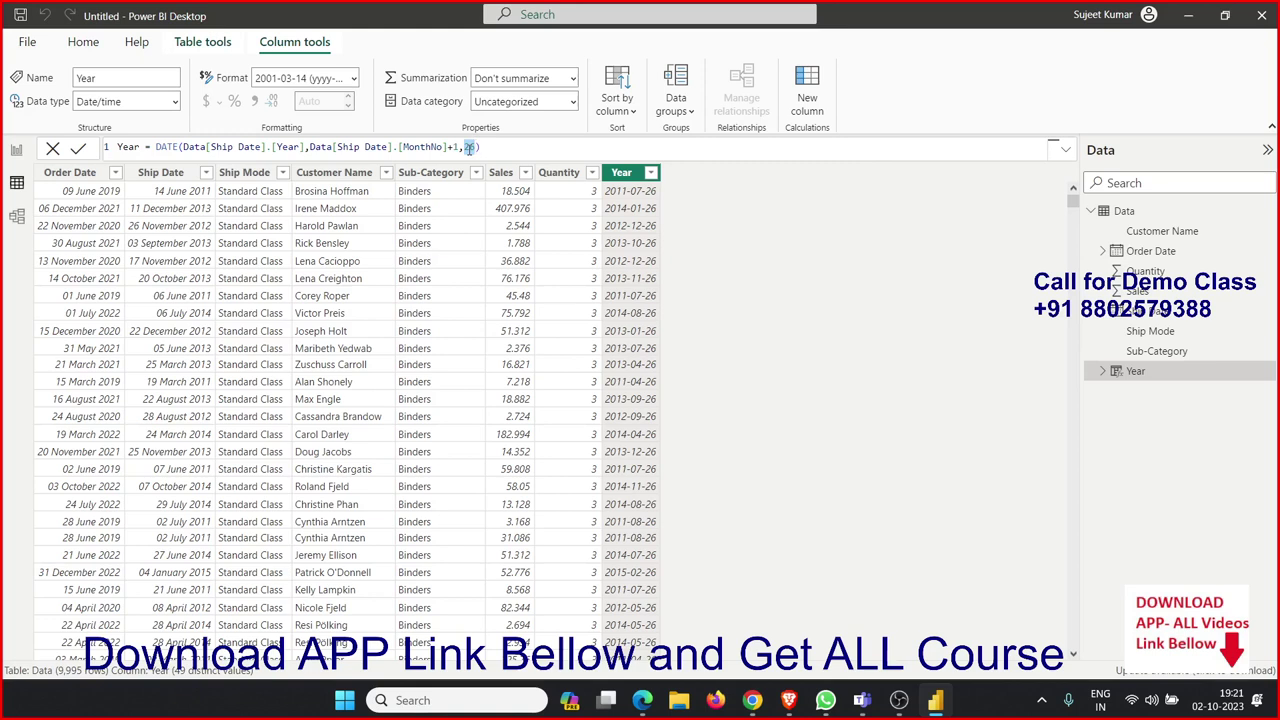
- Change the column name Year to DD in the formula bar
{"action": "double_click", "coordinate": [126, 147]}
{"action": "type", "text": "D"}
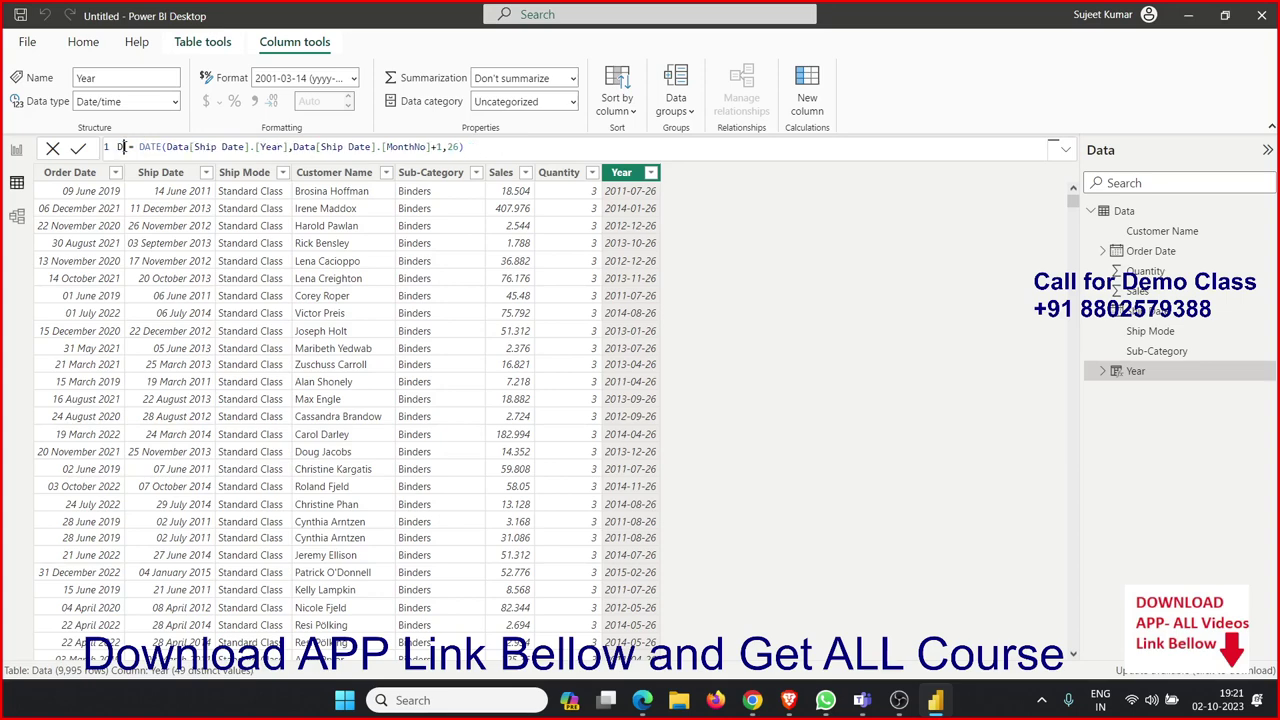
{"action": "type", "text": "a"}
{"action": "type", "text": "D"}
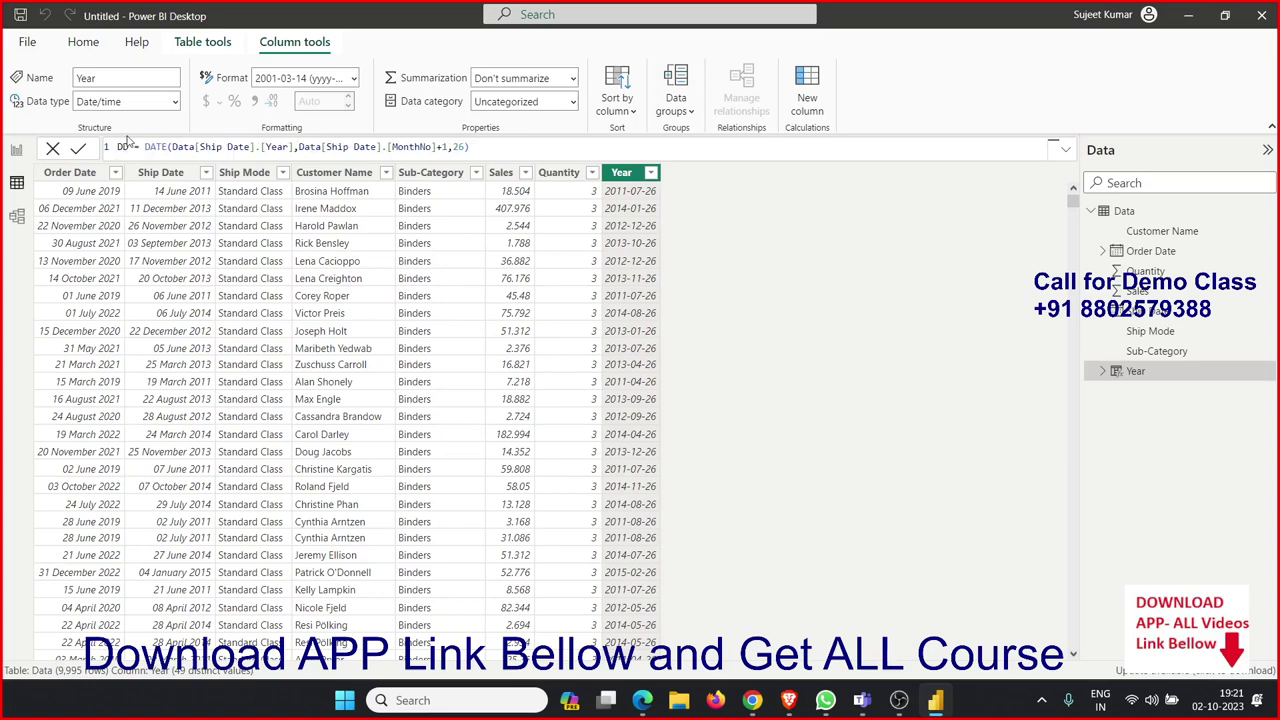
{"action": "key", "text": "Return"}
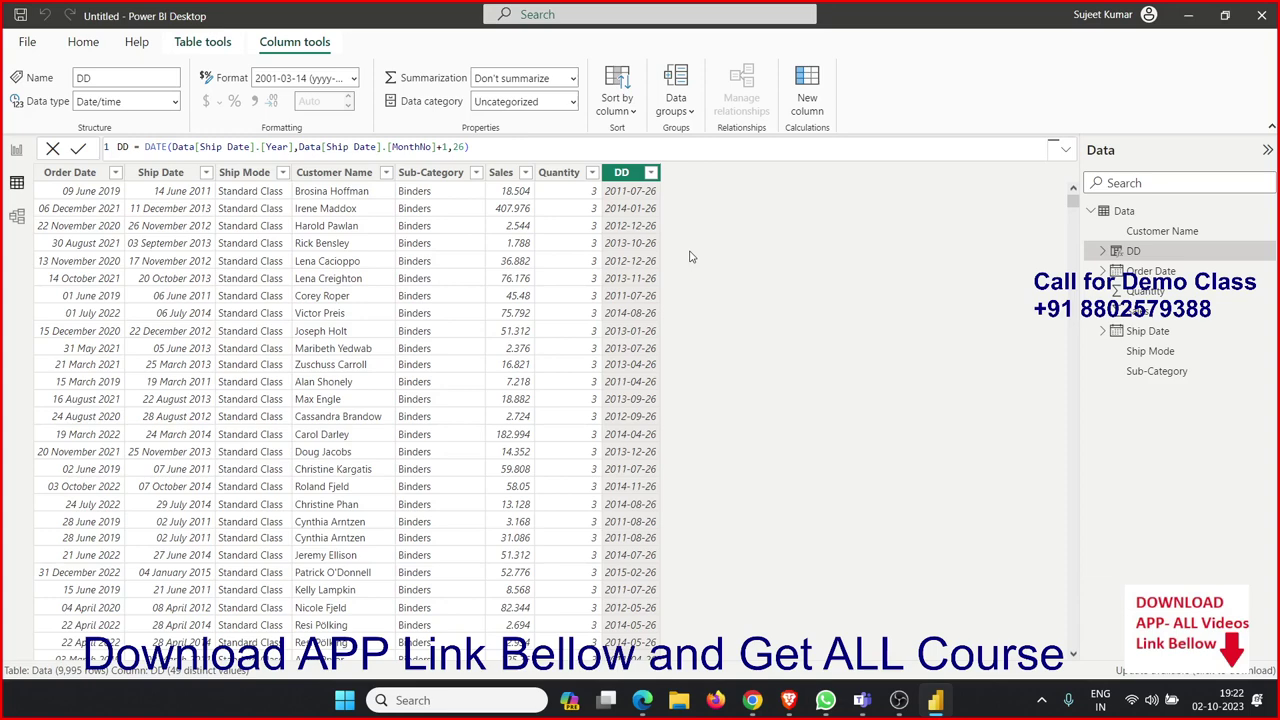
- Start a new column LD = DATE(Data[DD].[Year]+2 for the year argument
{"action": "left_click", "coordinate": [812, 115]}
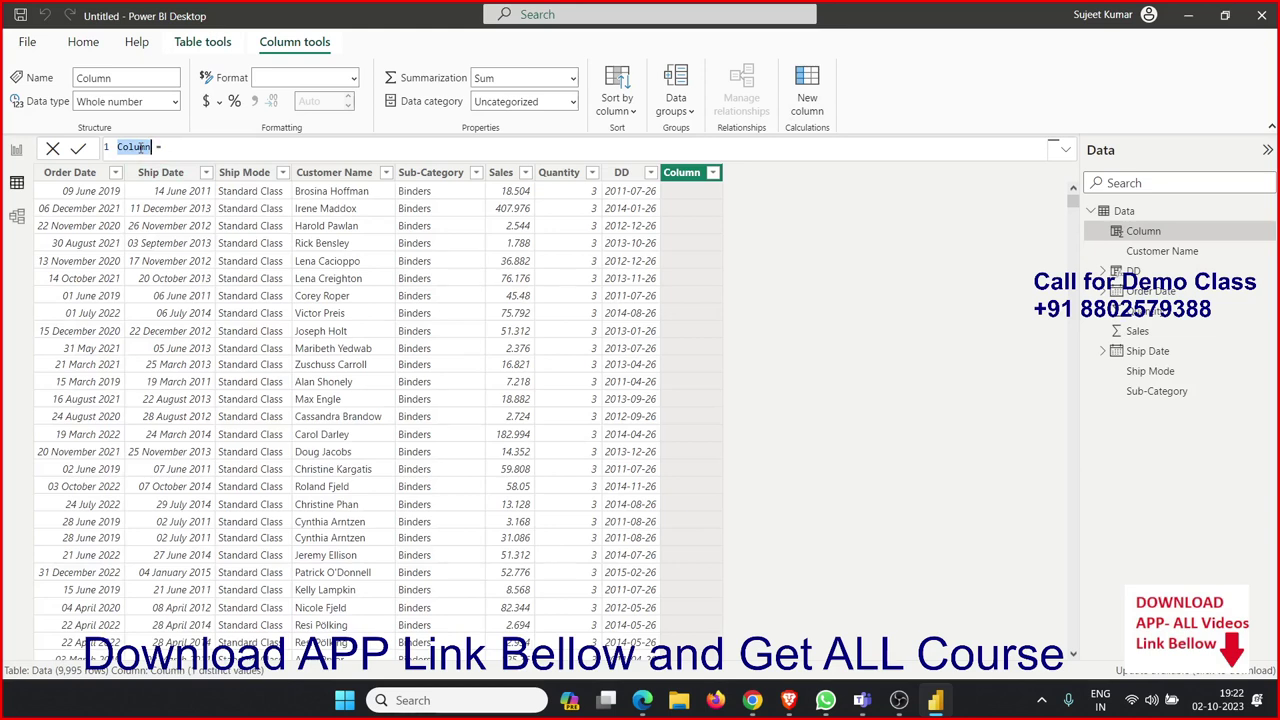
{"action": "type", "text": "LD ="}
{"action": "type", "text": "Date"}
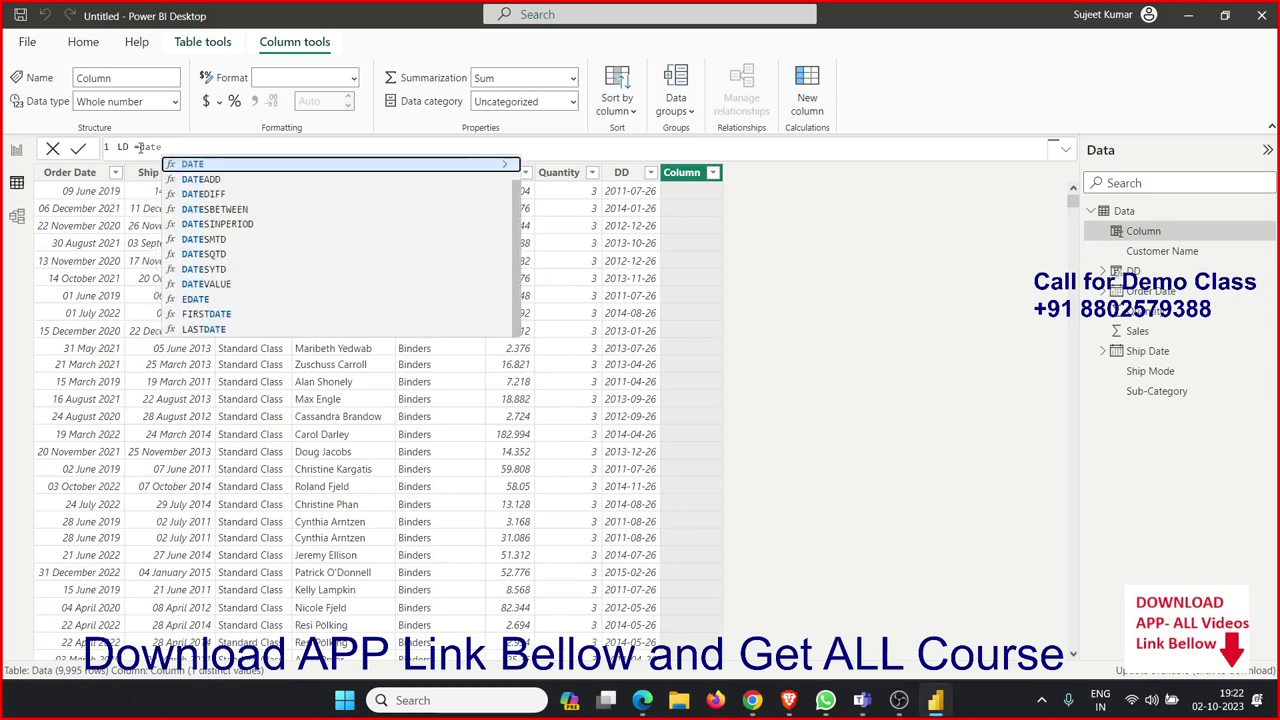
{"action": "key", "text": "Tab"}
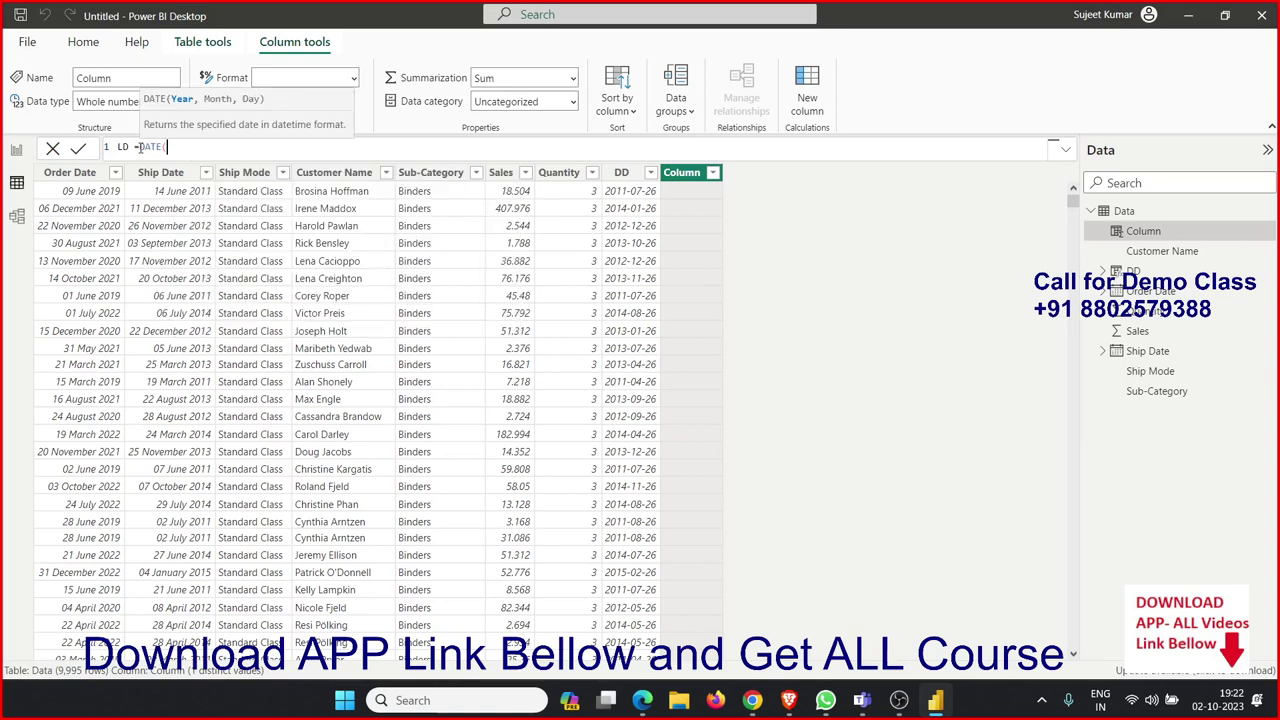
{"action": "type", "text": "dd"}
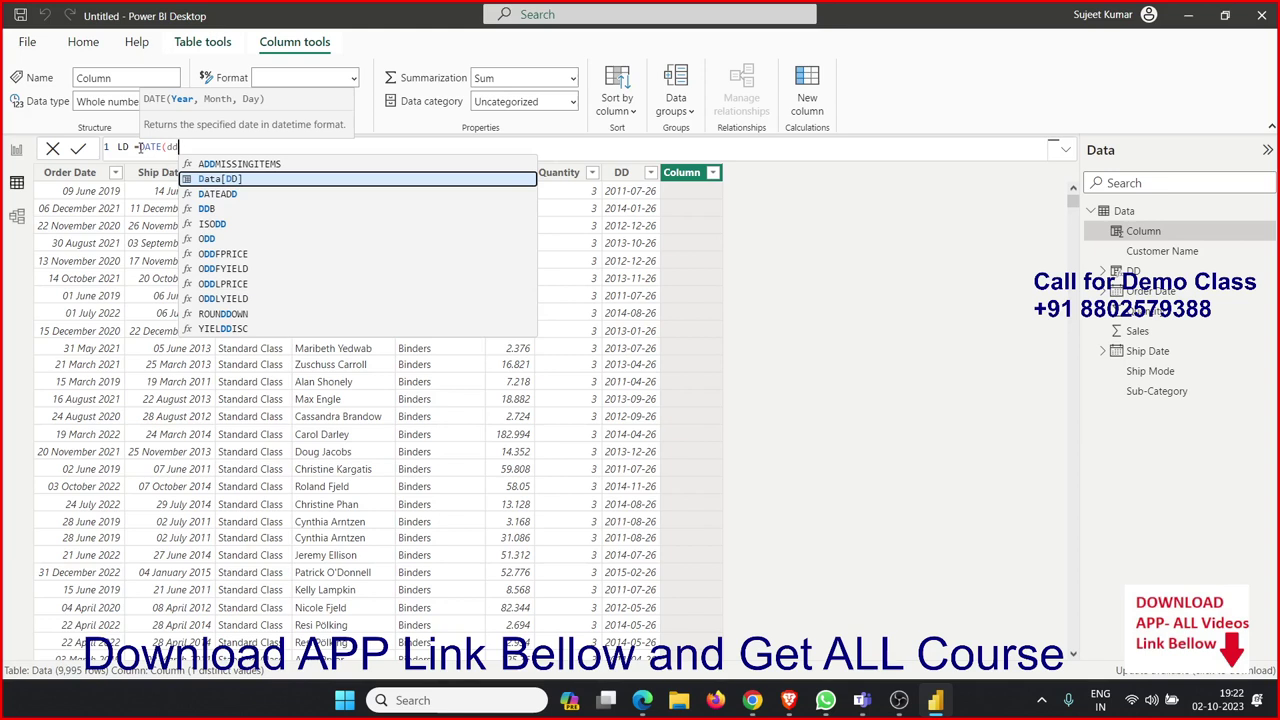
{"action": "key", "text": "Tab"}
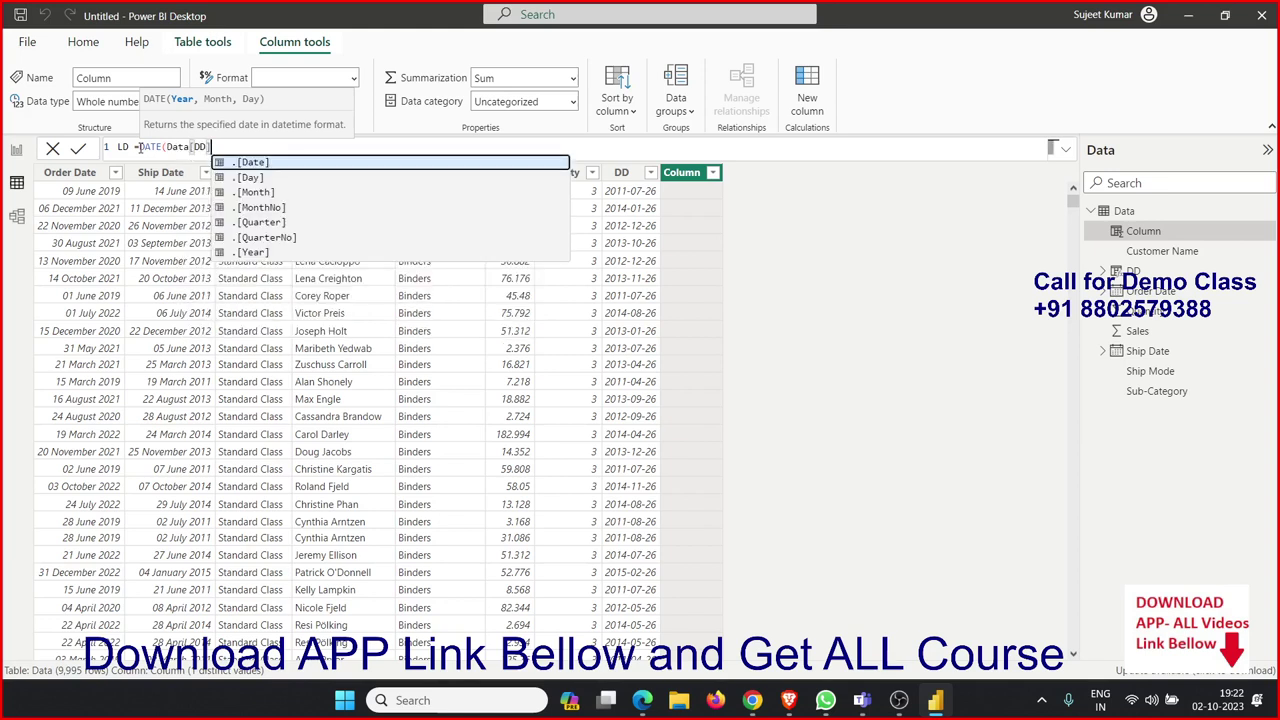
{"action": "key", "text": "Down"}
{"action": "key", "text": "Down"}
{"action": "key", "text": "Down"}
{"action": "key", "text": "Down"}
{"action": "key", "text": "Down"}
{"action": "key", "text": "Down"}
{"action": "key", "text": "Tab"}
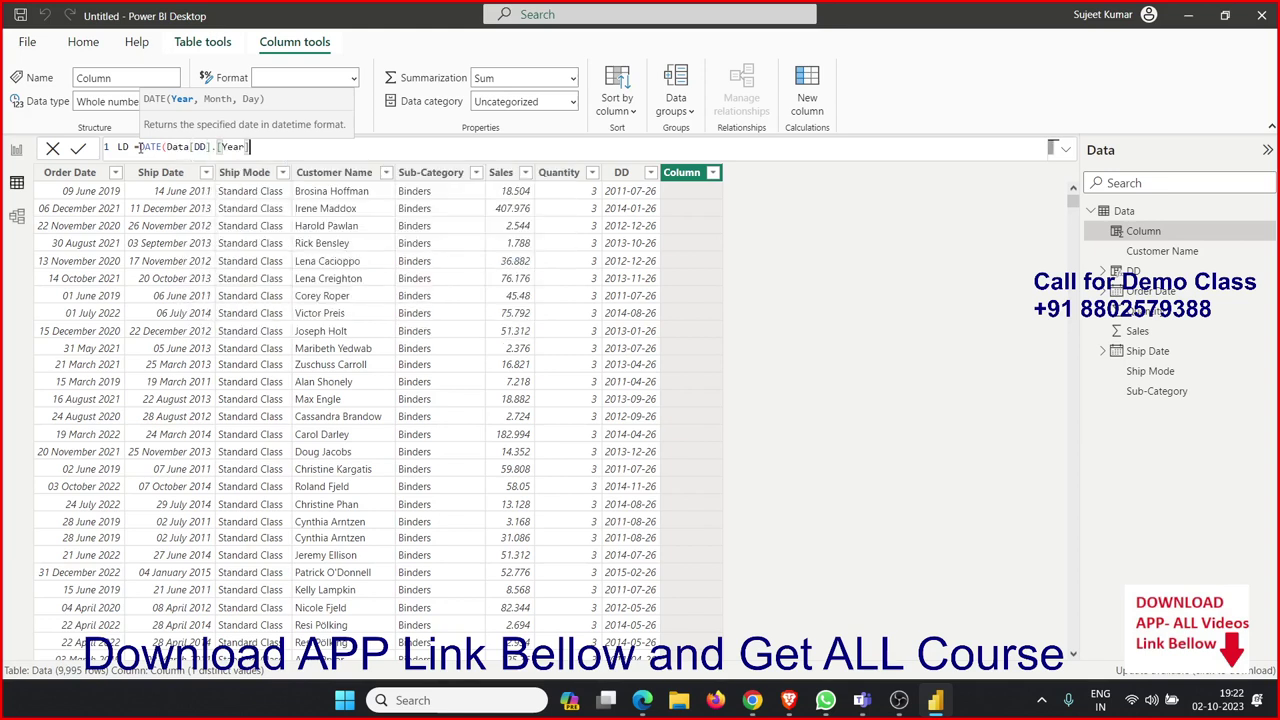
{"action": "type", "text": "+20"}
{"action": "key", "text": "BackSpace"}
- Add Data[DD].[MonthNo]+4 as the month argument
{"action": "type", "text": ","}
{"action": "type", "text": "dd"}
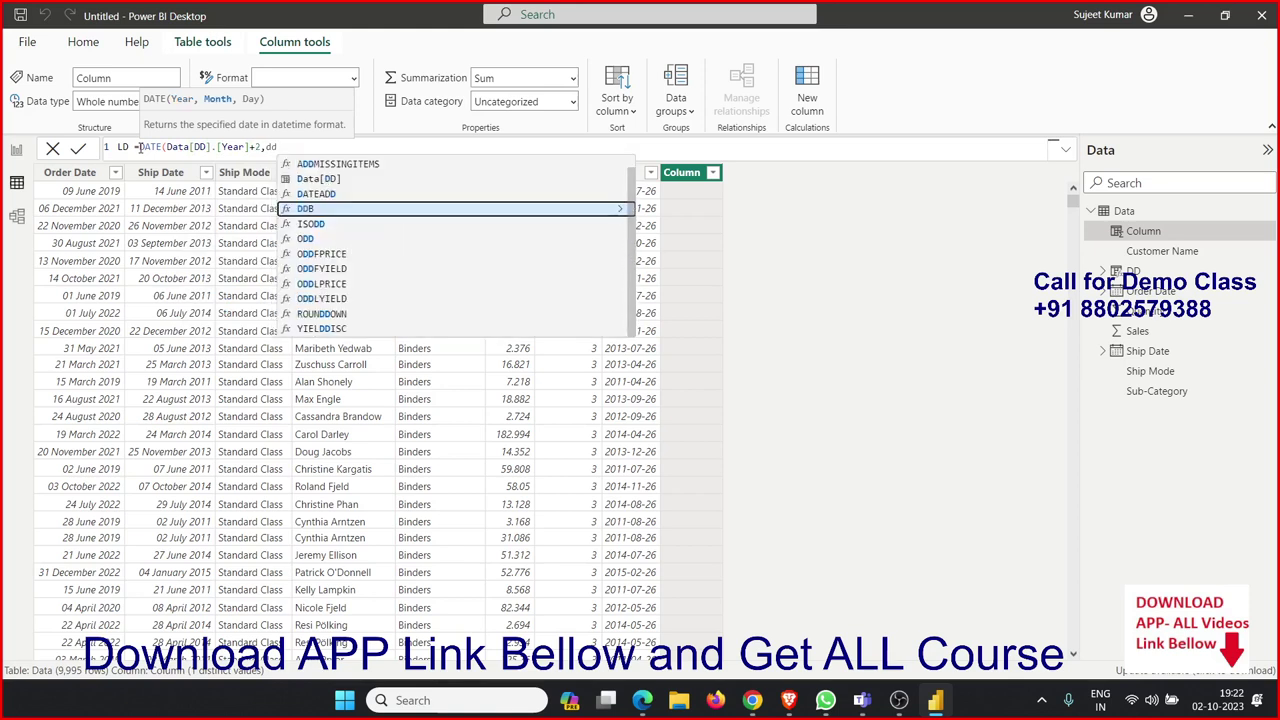
{"action": "key", "text": "Tab"}
{"action": "key", "text": "Down"}
{"action": "key", "text": "Down"}
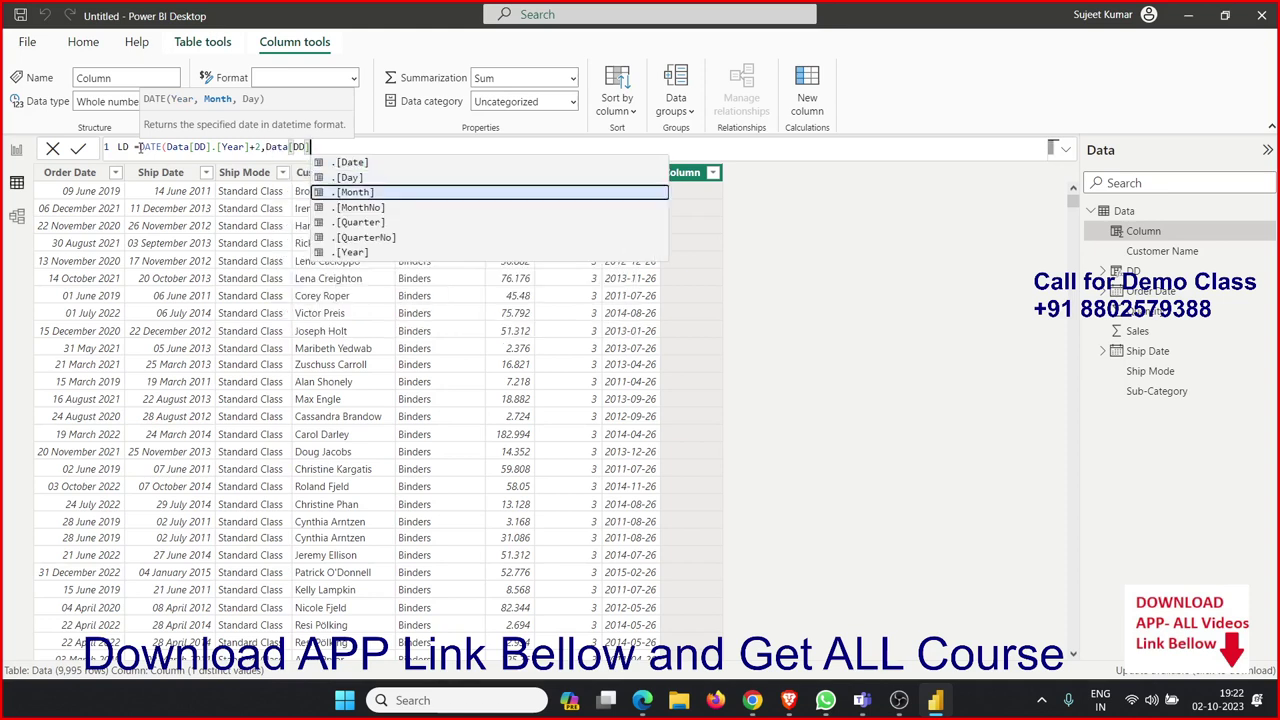
{"action": "key", "text": "Down"}
{"action": "key", "text": "Tab"}
{"action": "type", "text": "+4"}
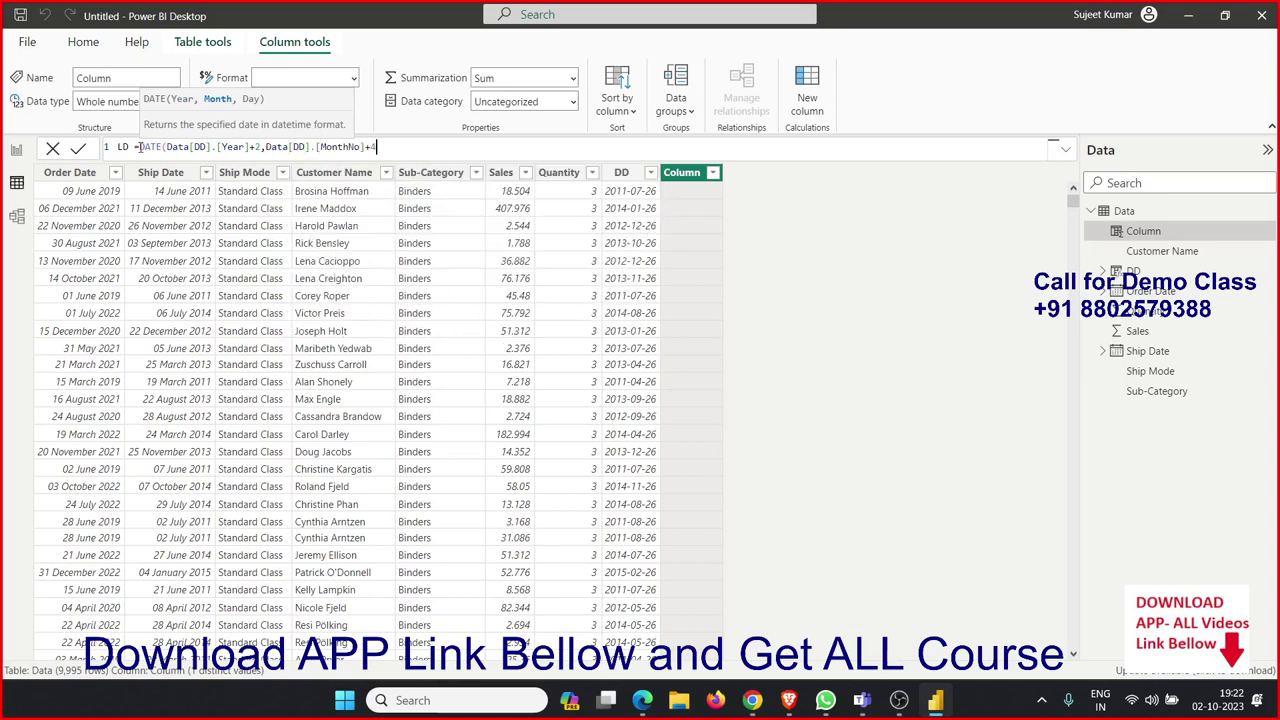
{"action": "type", "text": ",dd"}
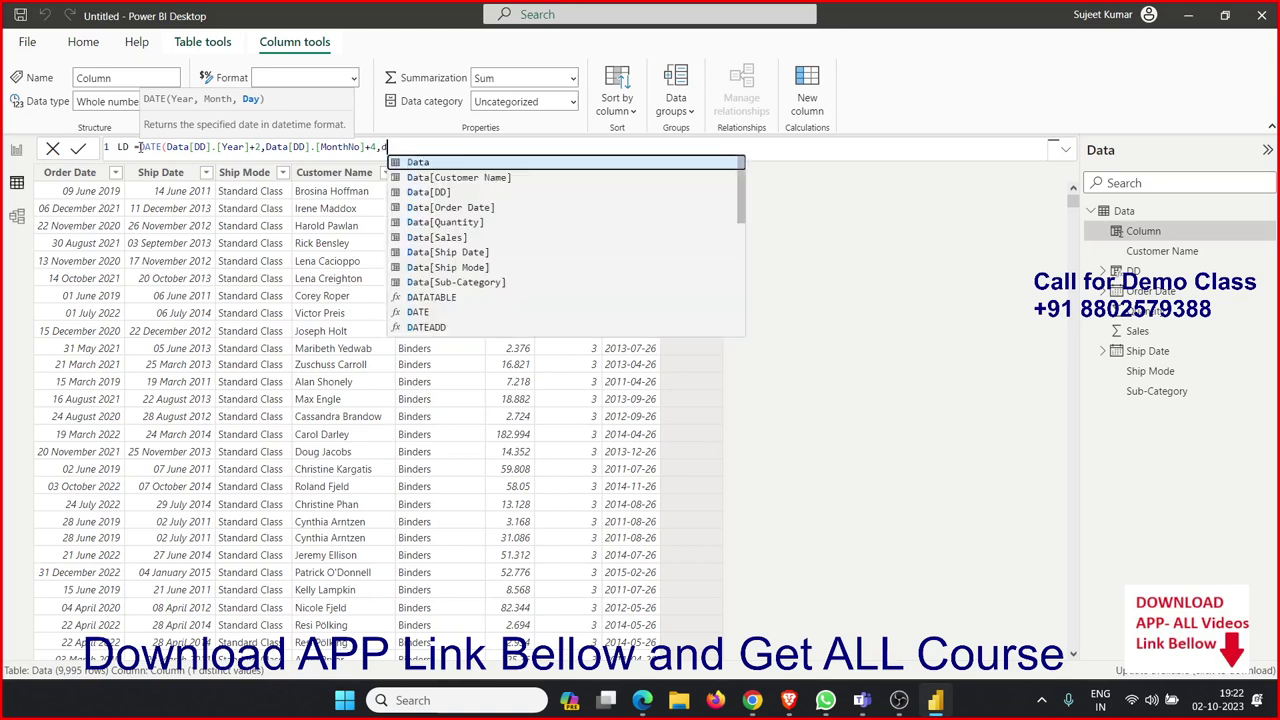
- Finish the LD formula with Data[DD].[Day]+22 as the day argument
{"action": "key", "text": "Up"}
{"action": "key", "text": "Up"}
{"action": "key", "text": "Tab"}
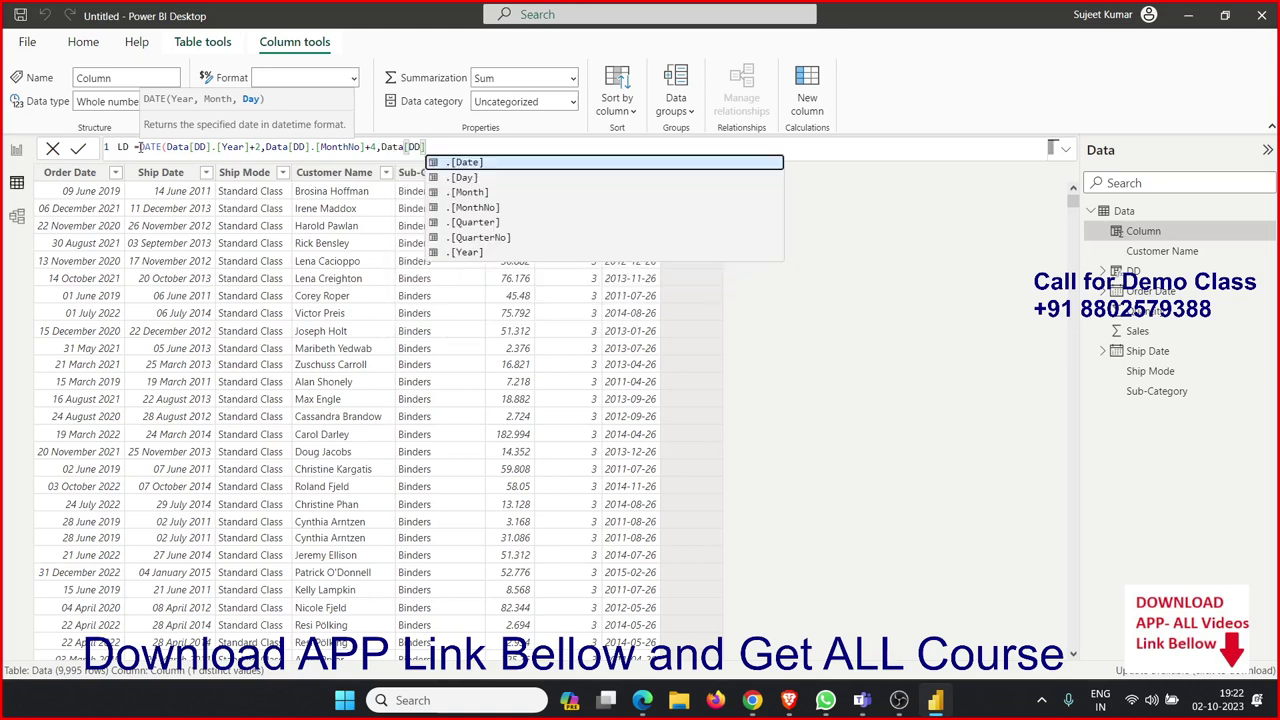
{"action": "key", "text": "Down"}
{"action": "key", "text": "Down"}
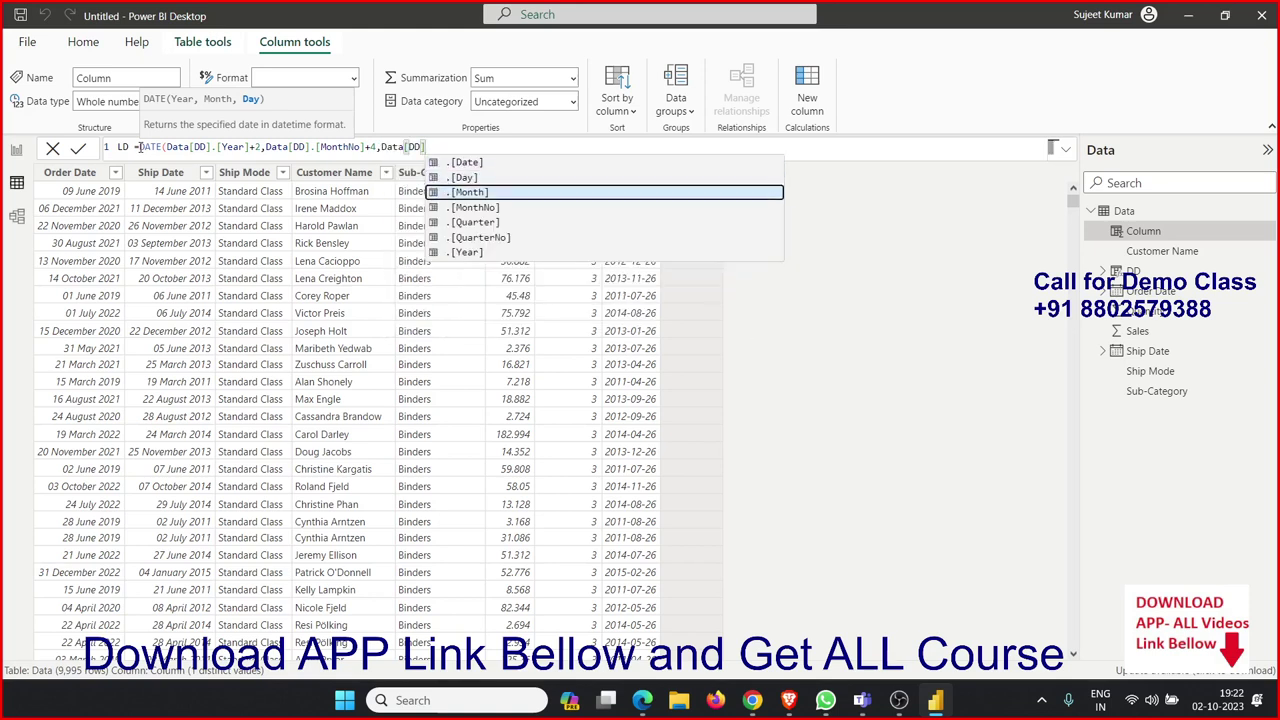
{"action": "key", "text": "Up"}
{"action": "key", "text": "Tab"}
{"action": "type", "text": "+2"}
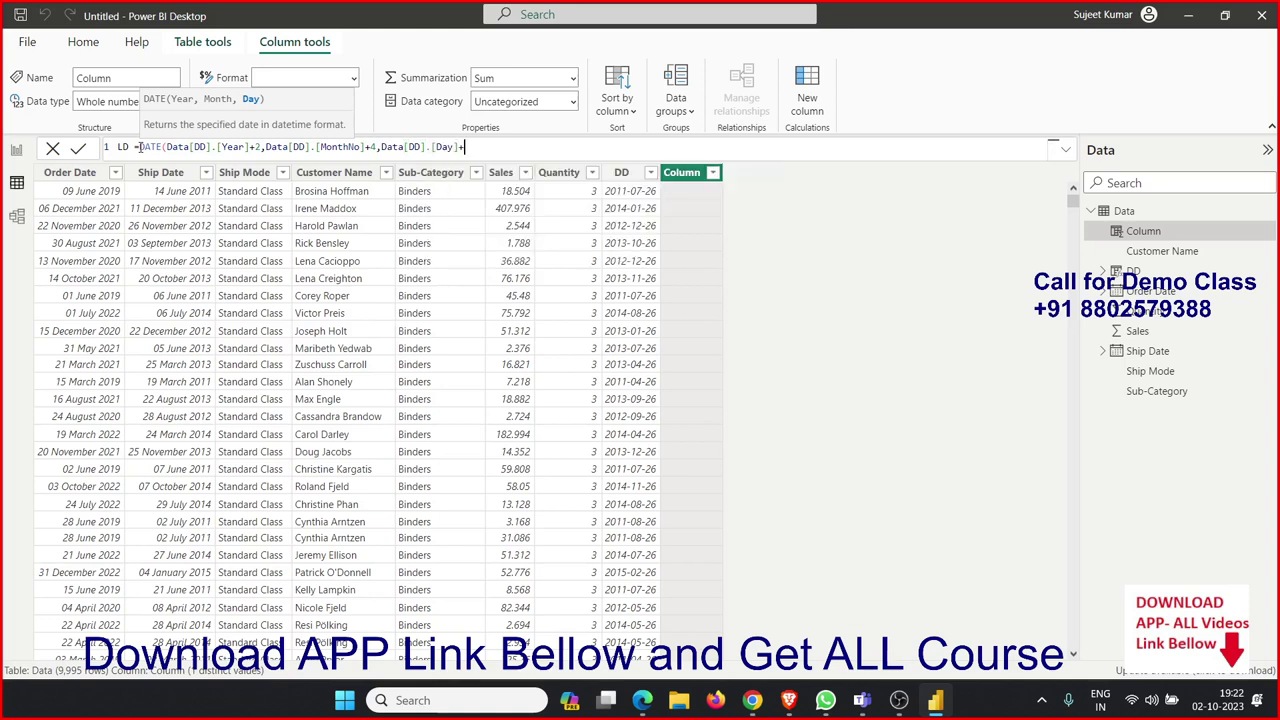
{"action": "type", "text": "2)"}
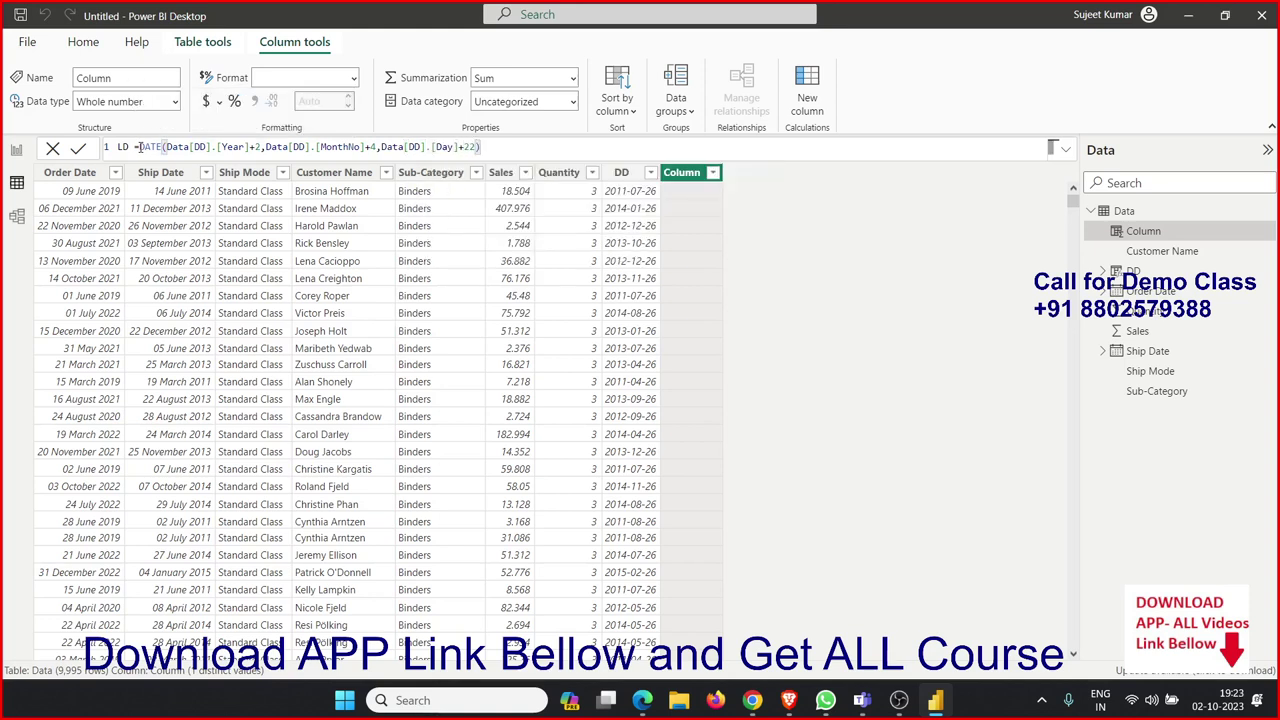
{"action": "key", "text": "Return"}
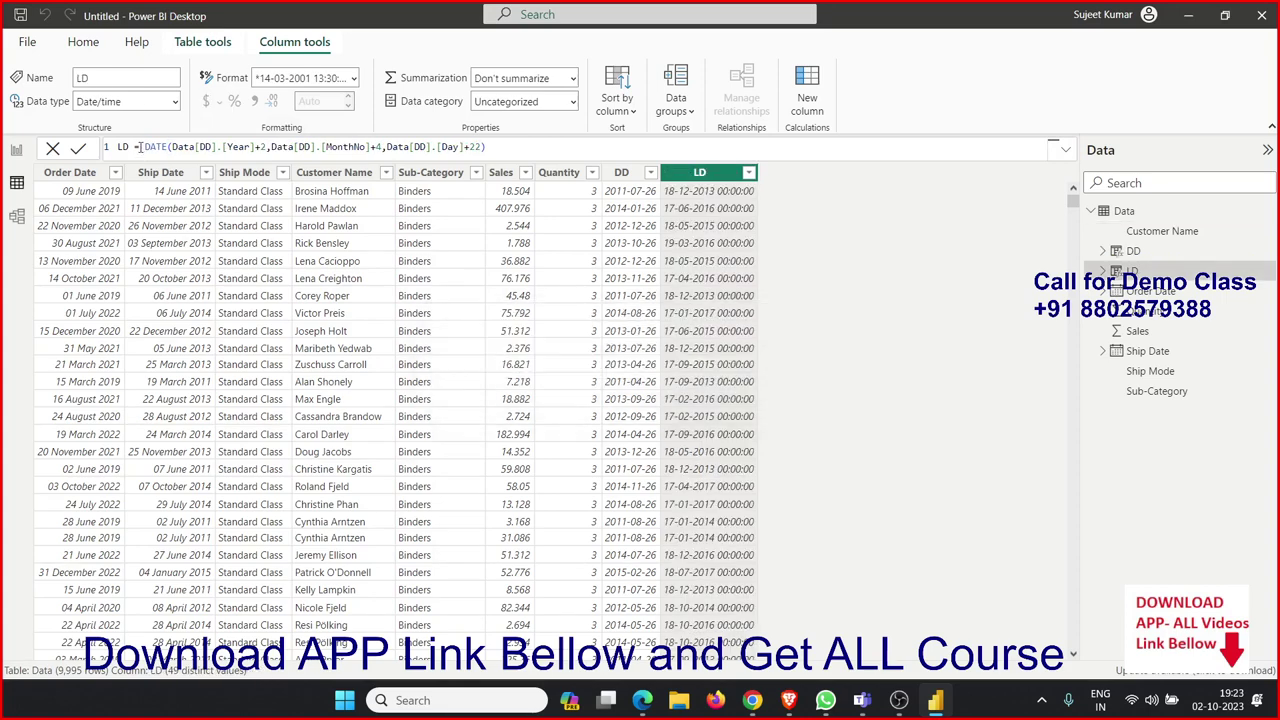
{"action": "left_click", "coordinate": [352, 80]}
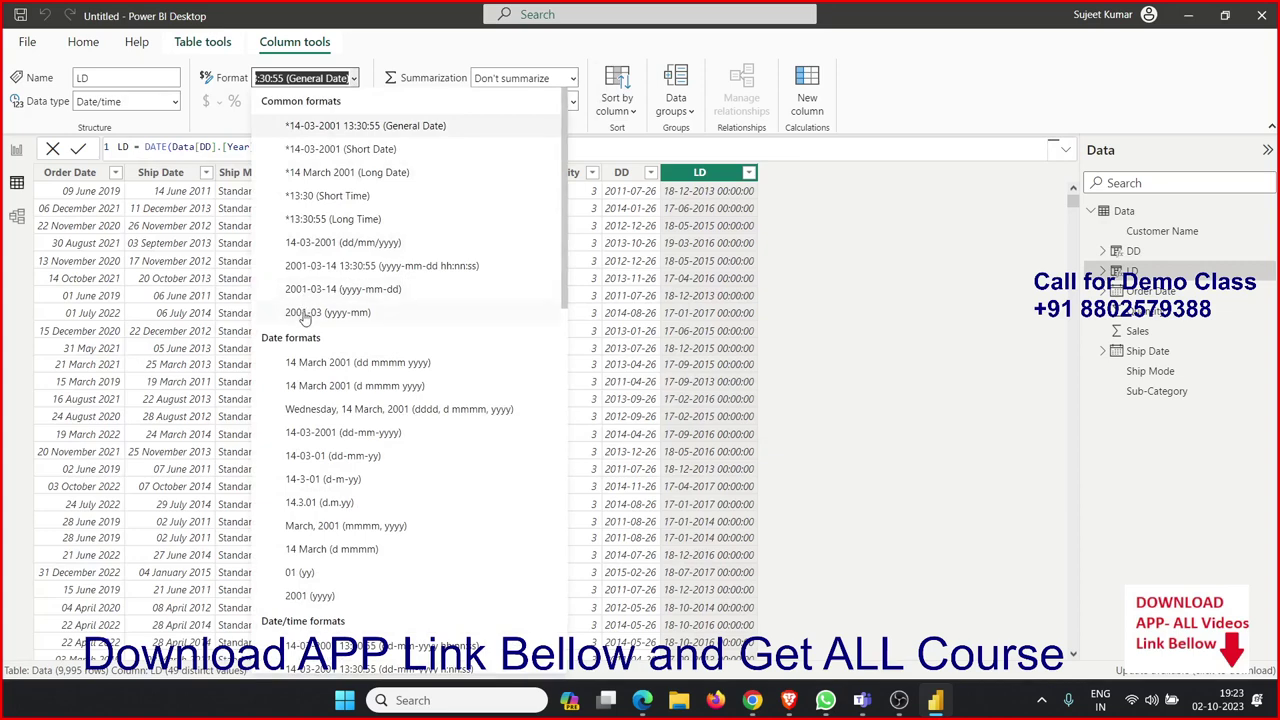
- Format LD as 14-03-2001 (dd-mm-yyyy), then highlight the formula's year and month arguments
{"action": "left_click", "coordinate": [310, 250]}
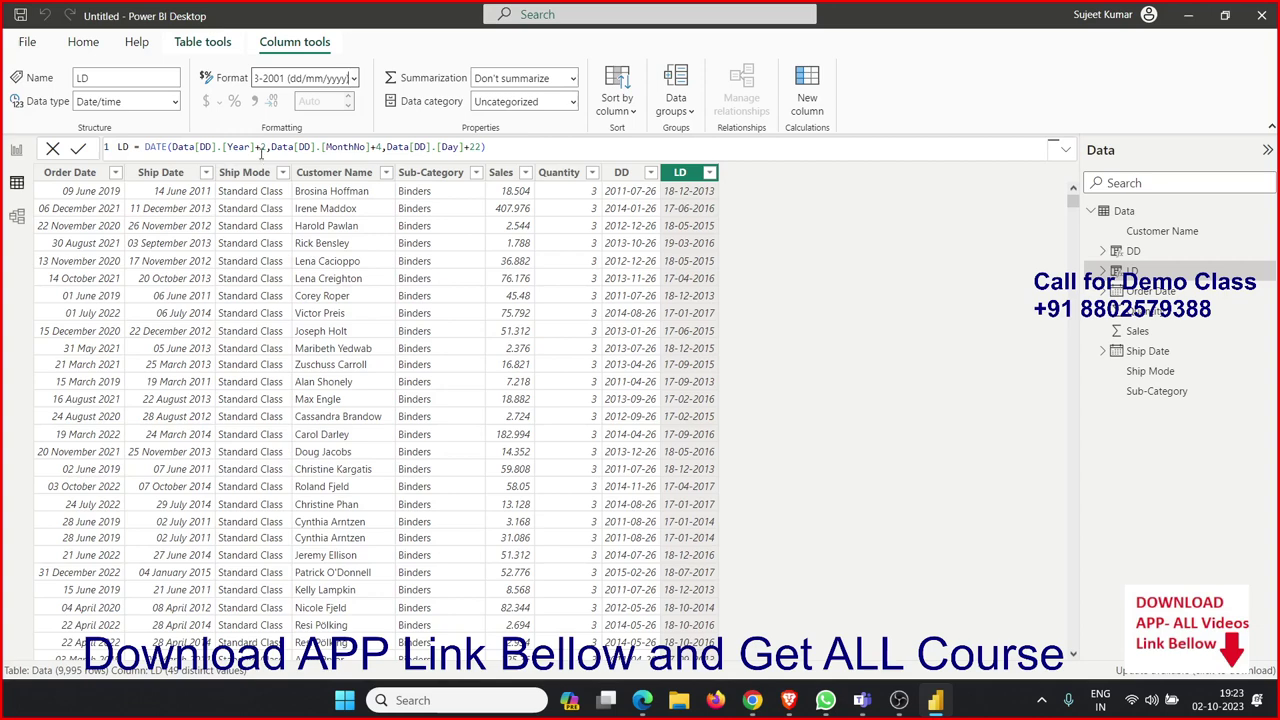
{"action": "left_click_drag", "start_coordinate": [171, 147], "coordinate": [256, 148]}
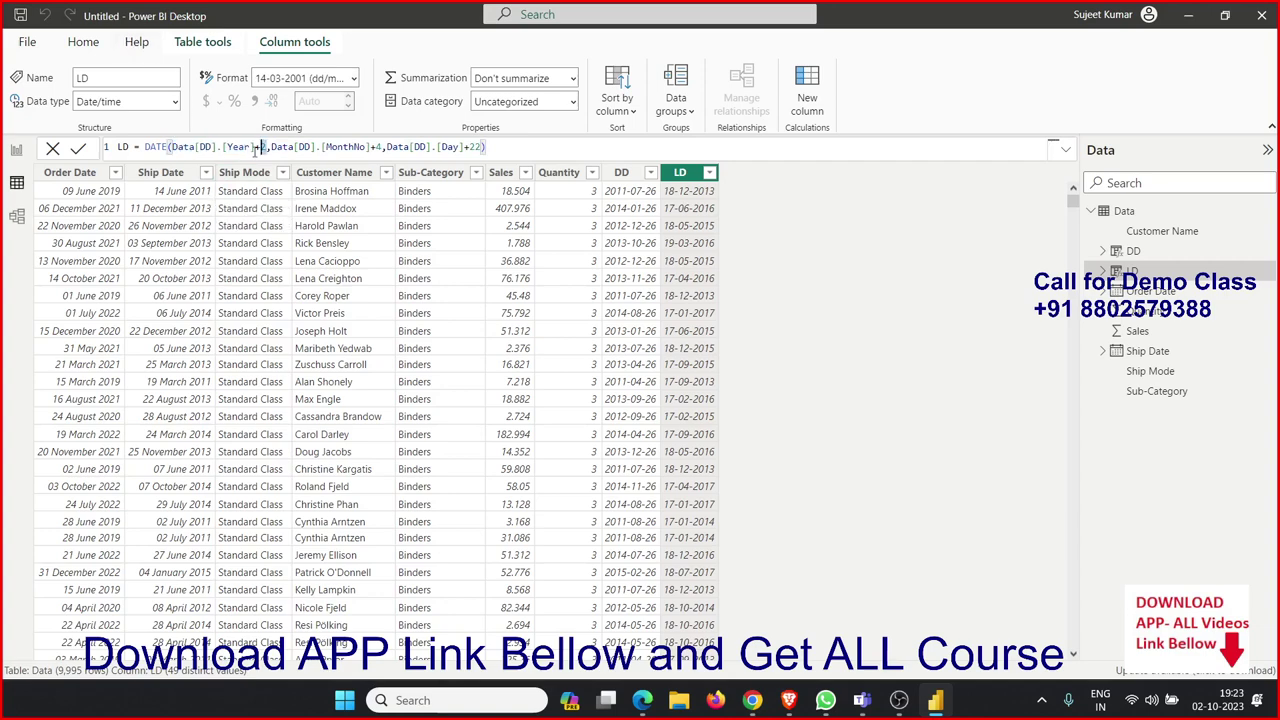
{"action": "left_click_drag", "start_coordinate": [266, 147], "coordinate": [171, 147]}
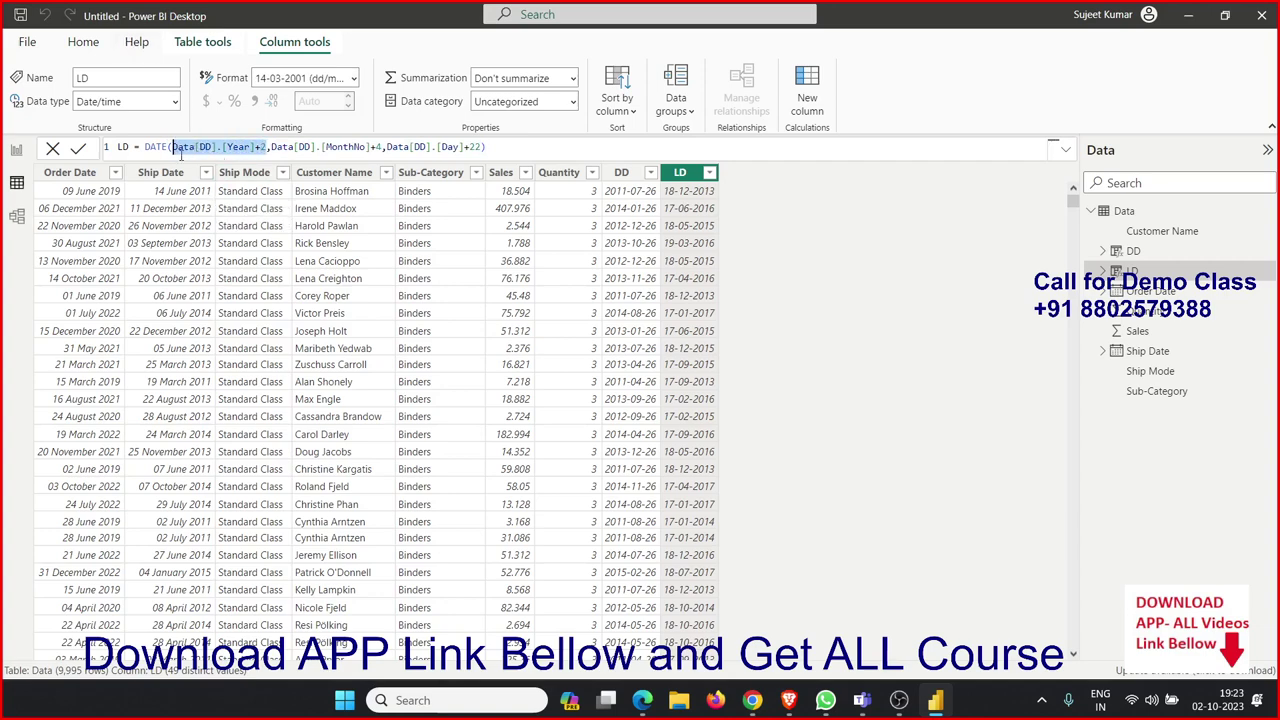
{"action": "left_click_drag", "start_coordinate": [272, 147], "coordinate": [370, 147]}
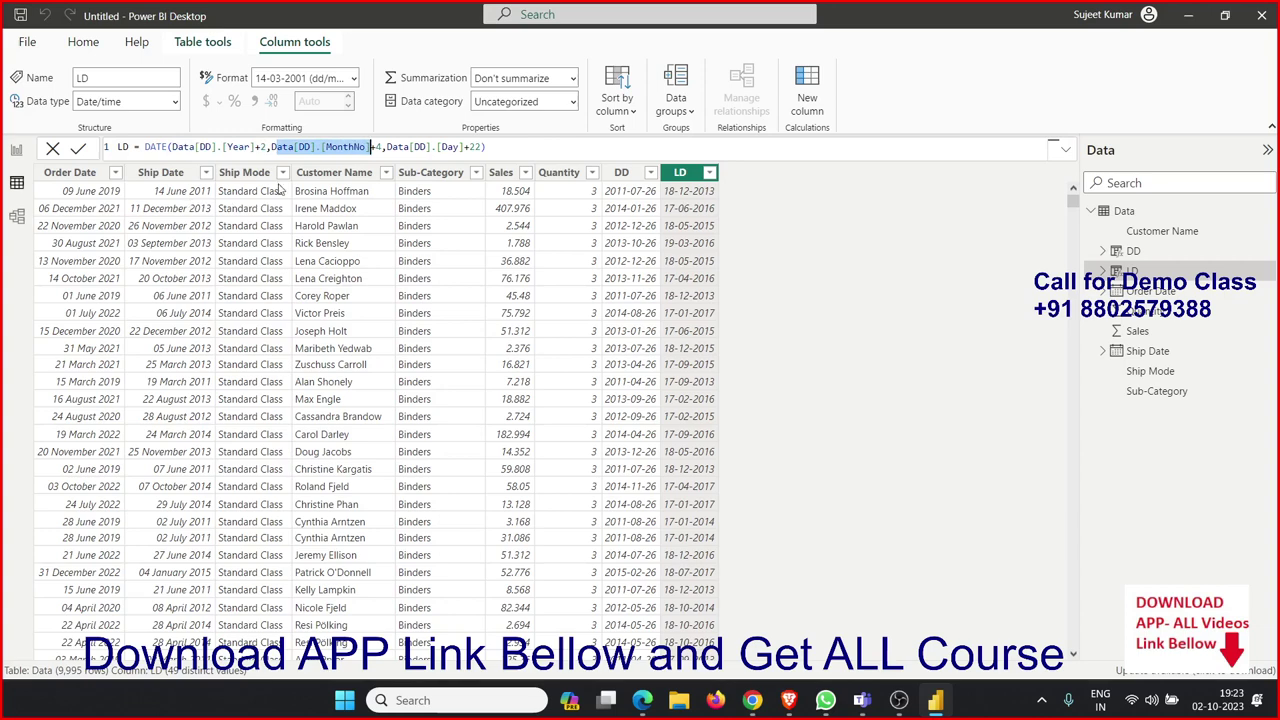
{"action": "key", "text": "End"}
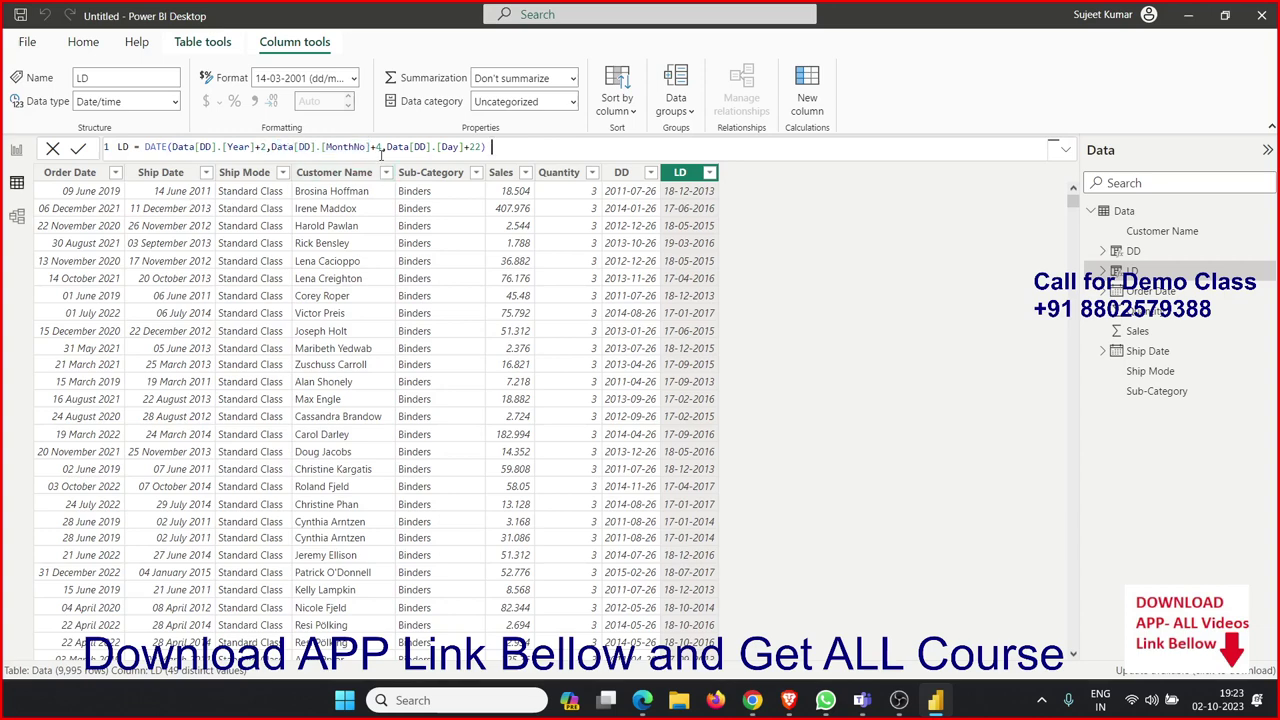
{"action": "left_click_drag", "start_coordinate": [384, 147], "coordinate": [338, 147]}
{"action": "left_click", "coordinate": [378, 147]}
{"action": "left_click_drag", "start_coordinate": [386, 147], "coordinate": [453, 147]}
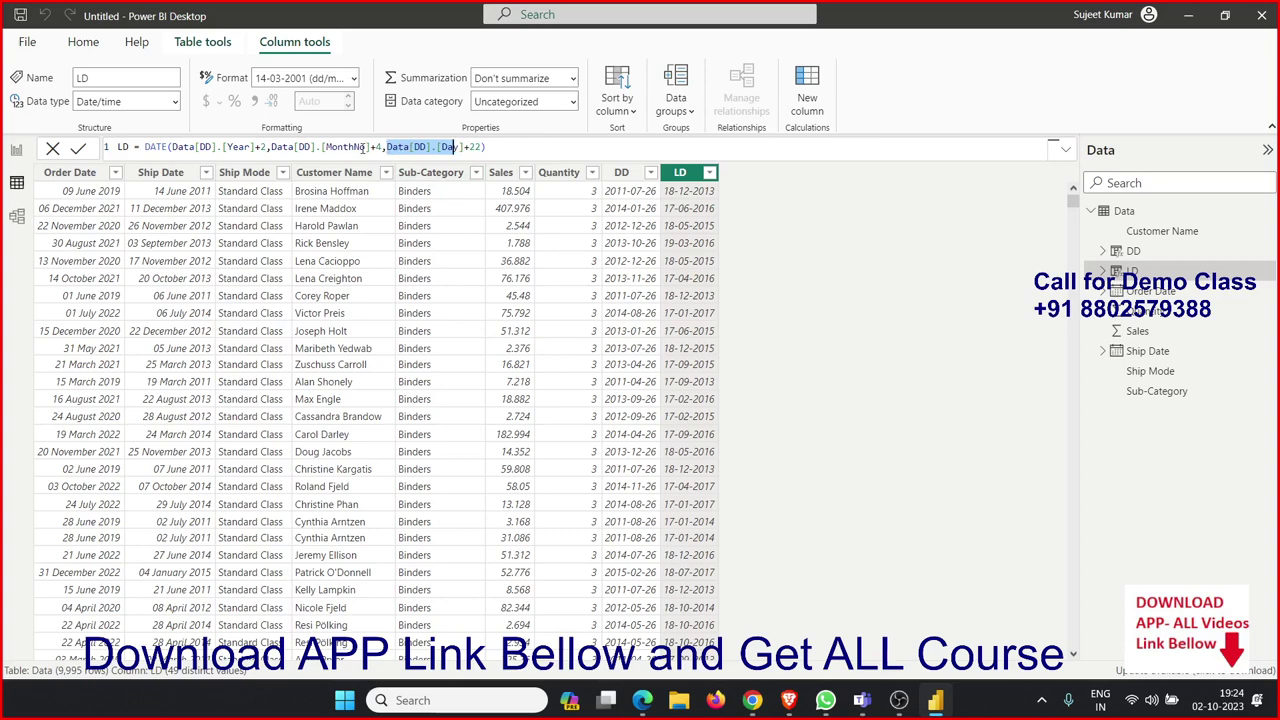
{"action": "left_click", "coordinate": [362, 147]}
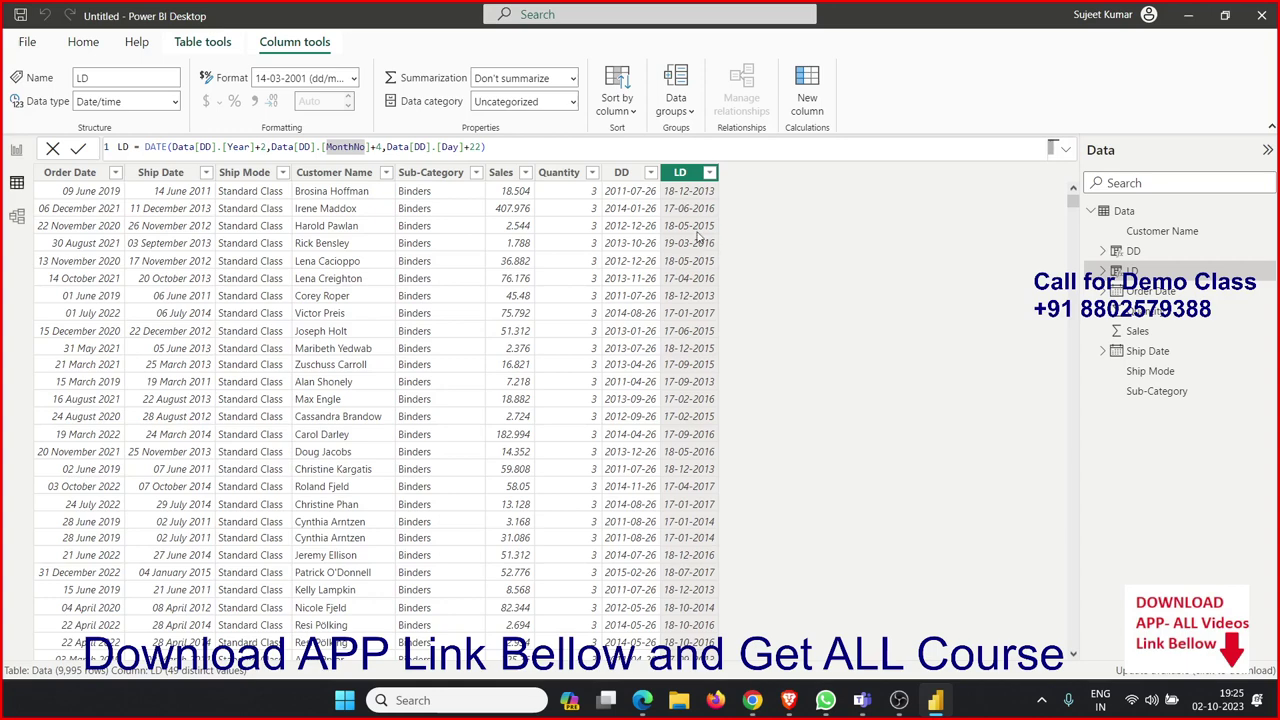
- Review the DD and LD formulas, then select the Ship Date column
{"action": "left_click", "coordinate": [618, 175]}
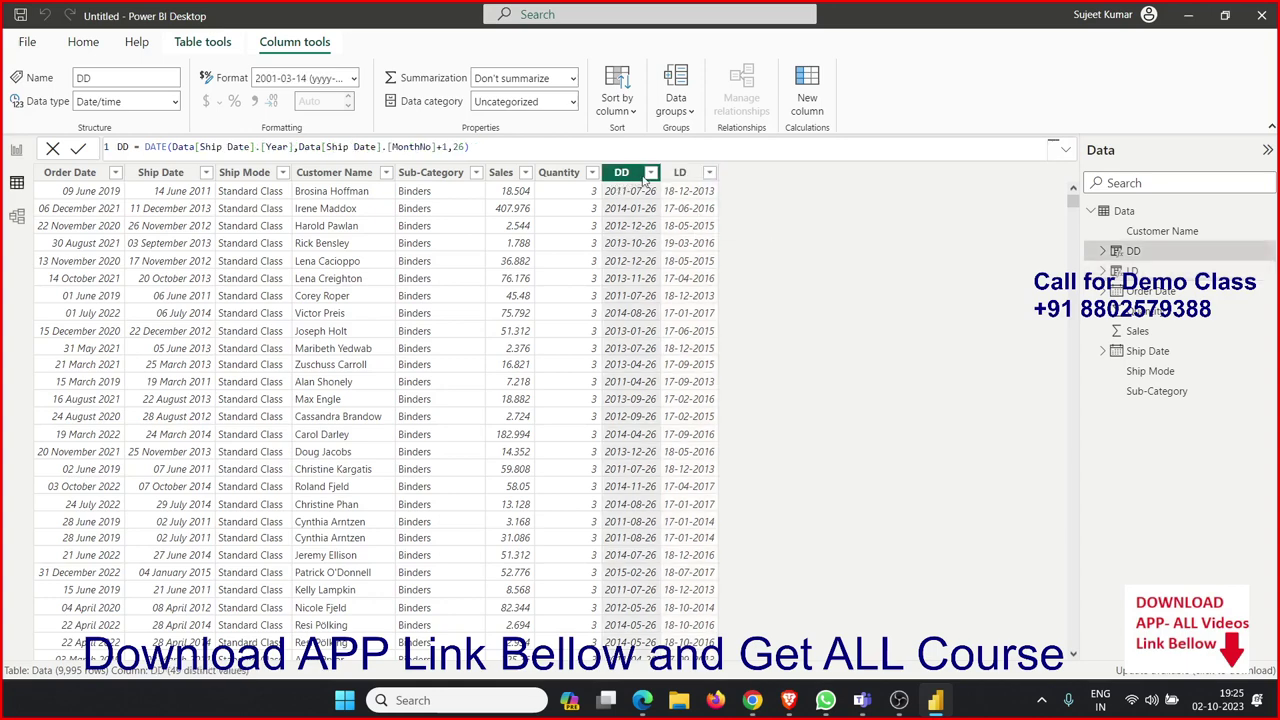
{"action": "left_click", "coordinate": [672, 177]}
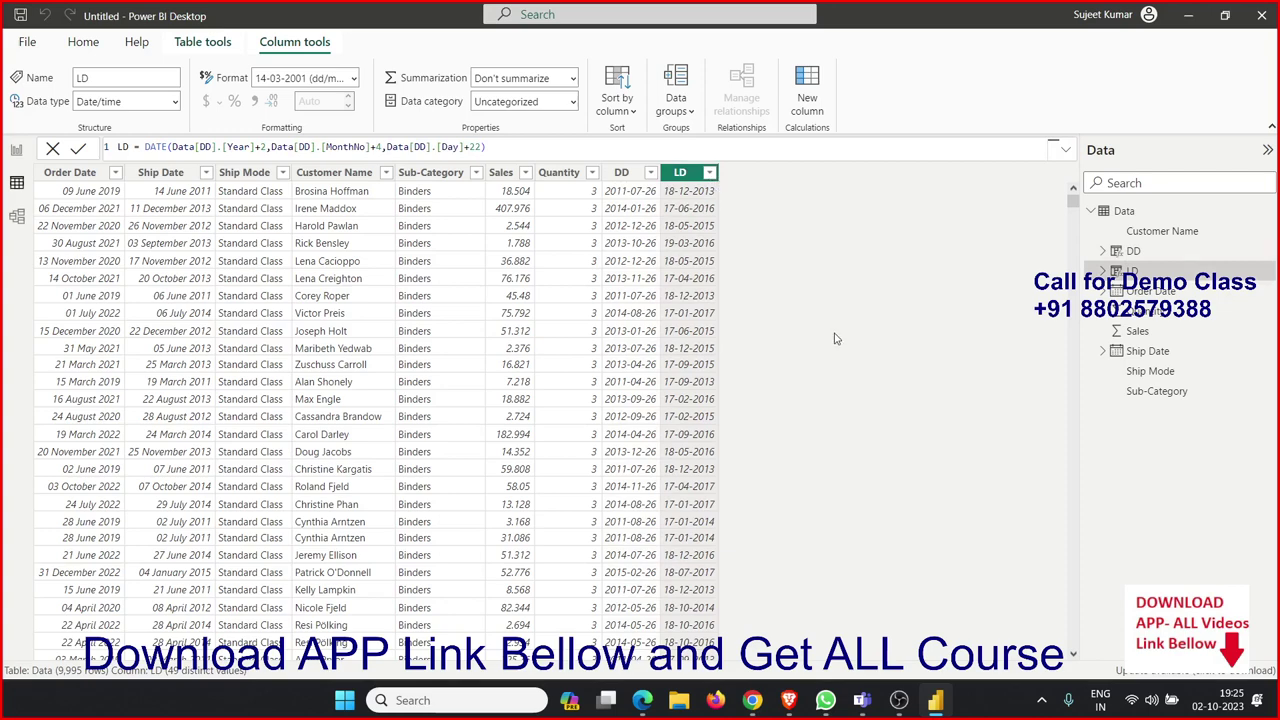
{"action": "left_click", "coordinate": [166, 241]}
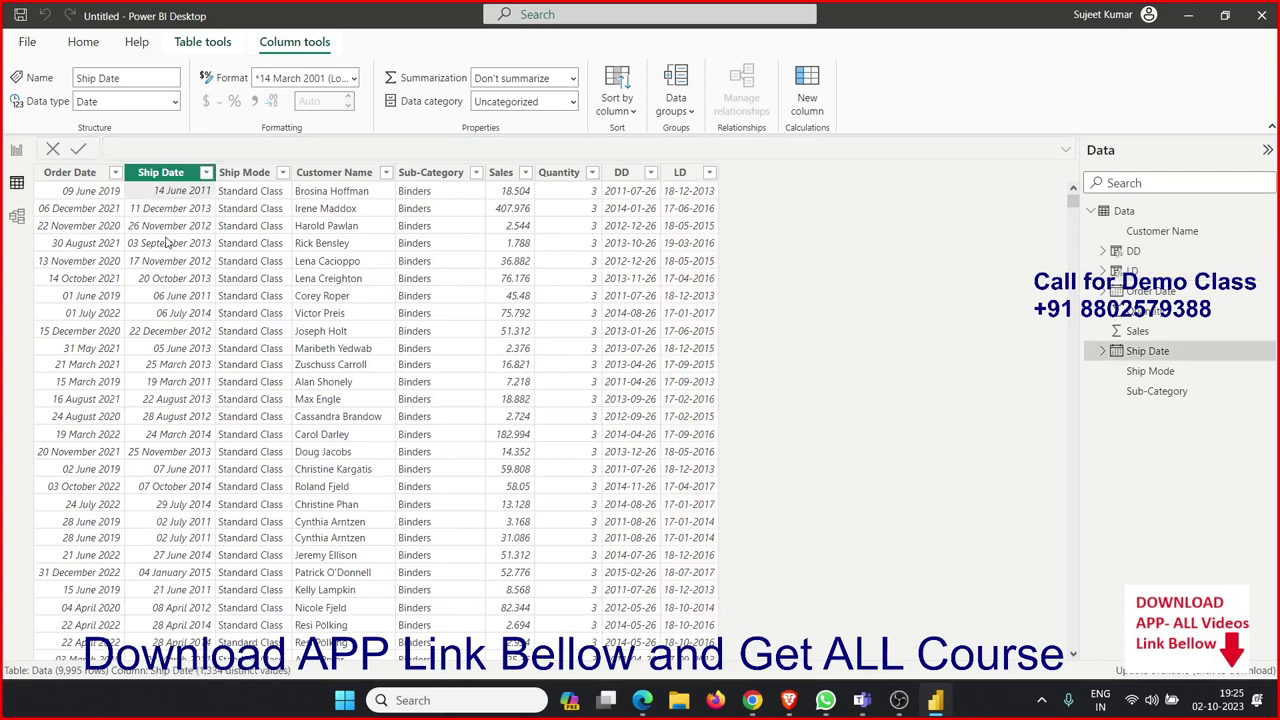
{"action": "left_click", "coordinate": [170, 178]}
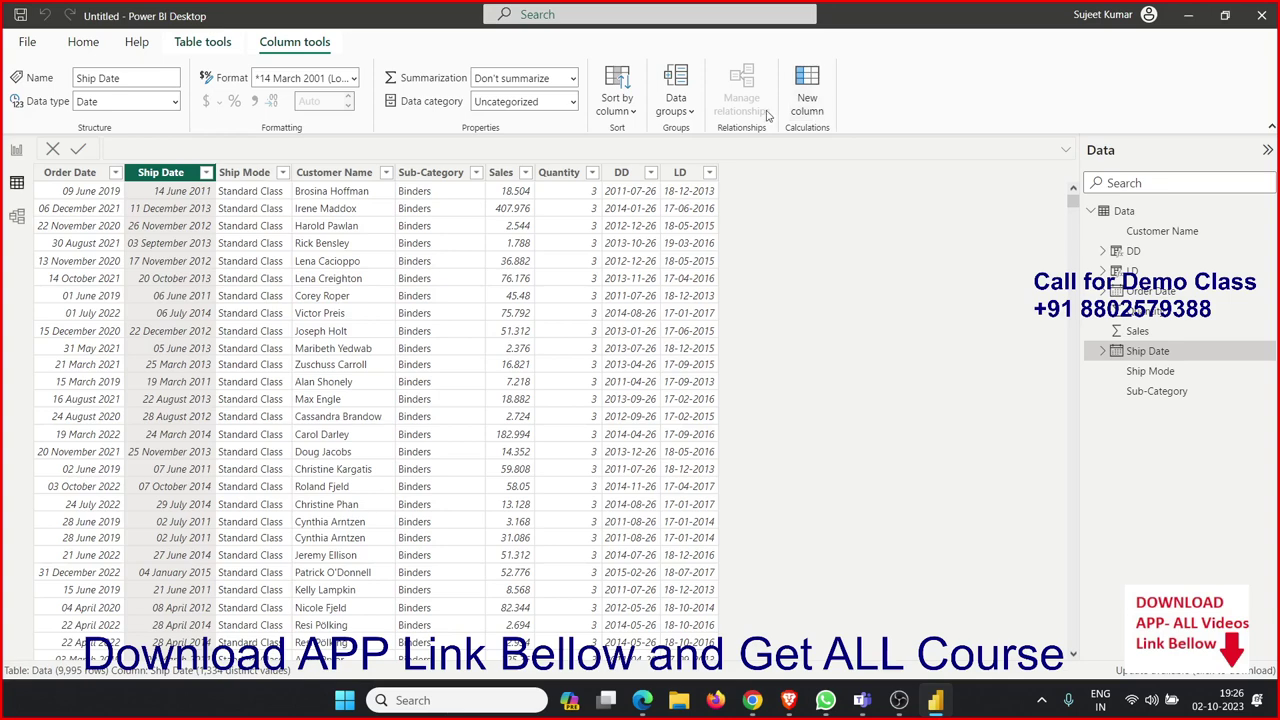
- Create the column CDate = Data[Ship Date]+12
{"action": "left_click", "coordinate": [807, 92]}
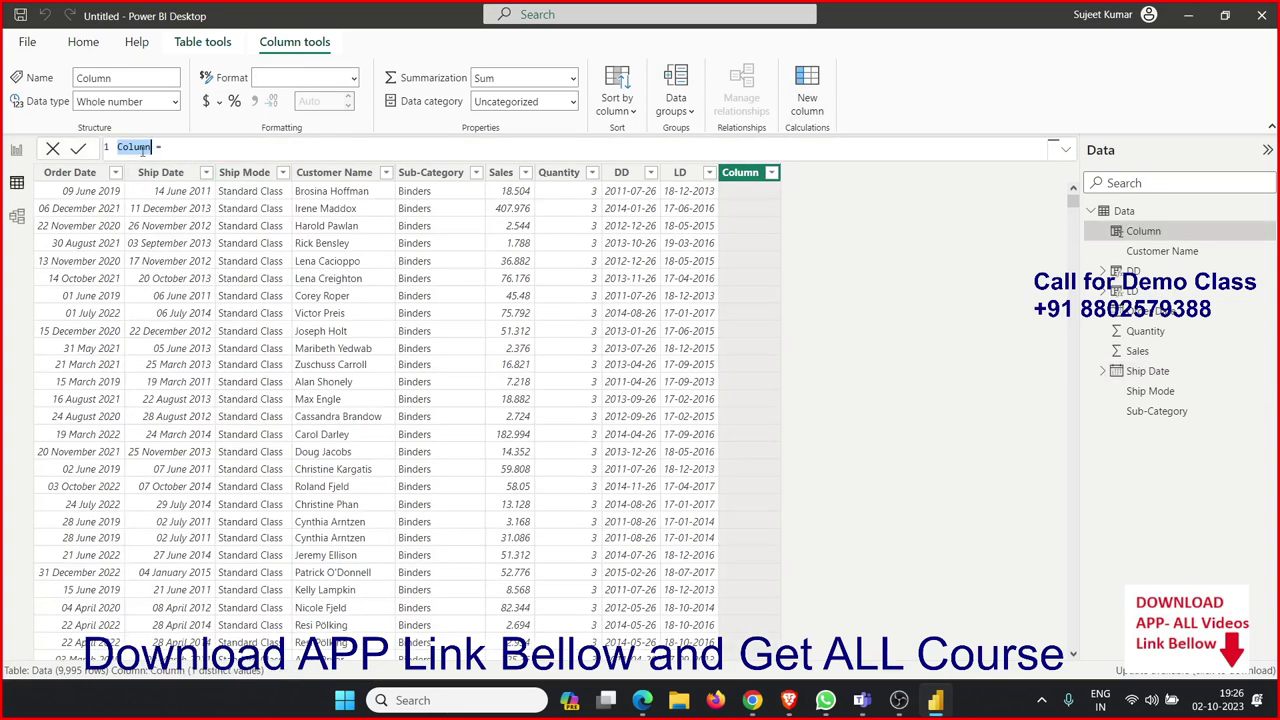
{"action": "type", "text": "CDate ="}
{"action": "type", "text": "sh"}
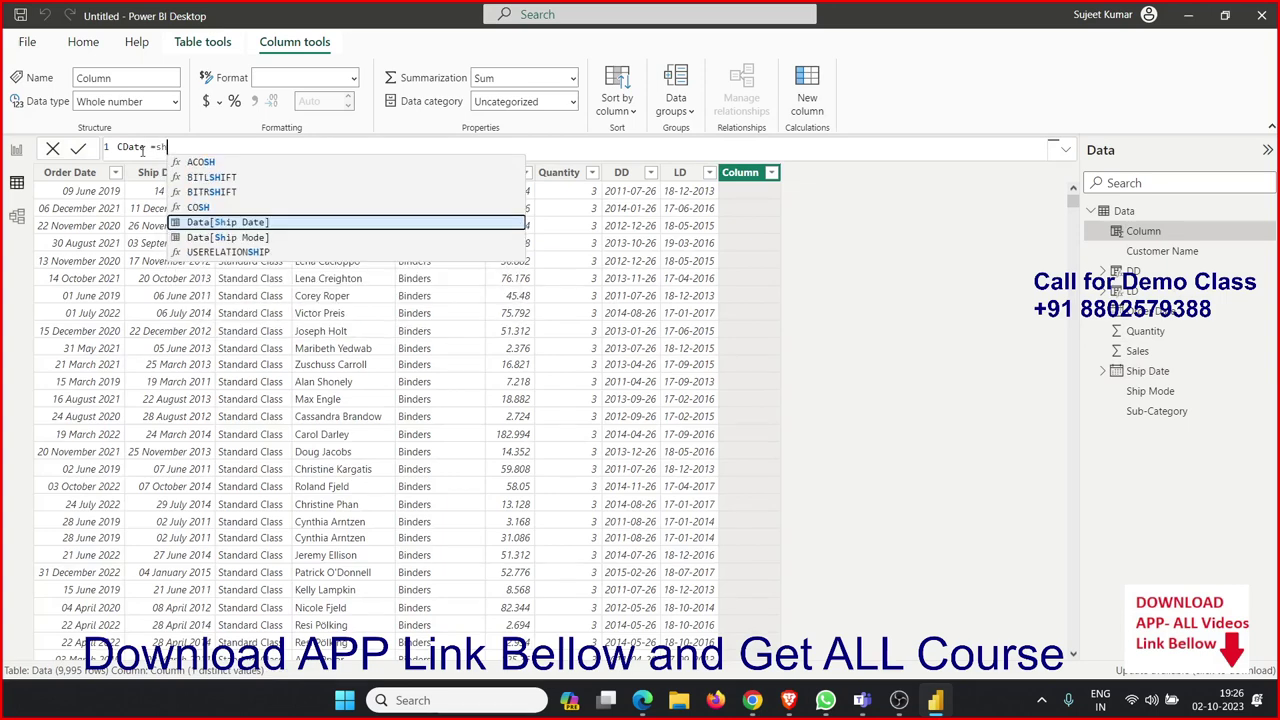
{"action": "key", "text": "Tab"}
{"action": "type", "text": "+"}
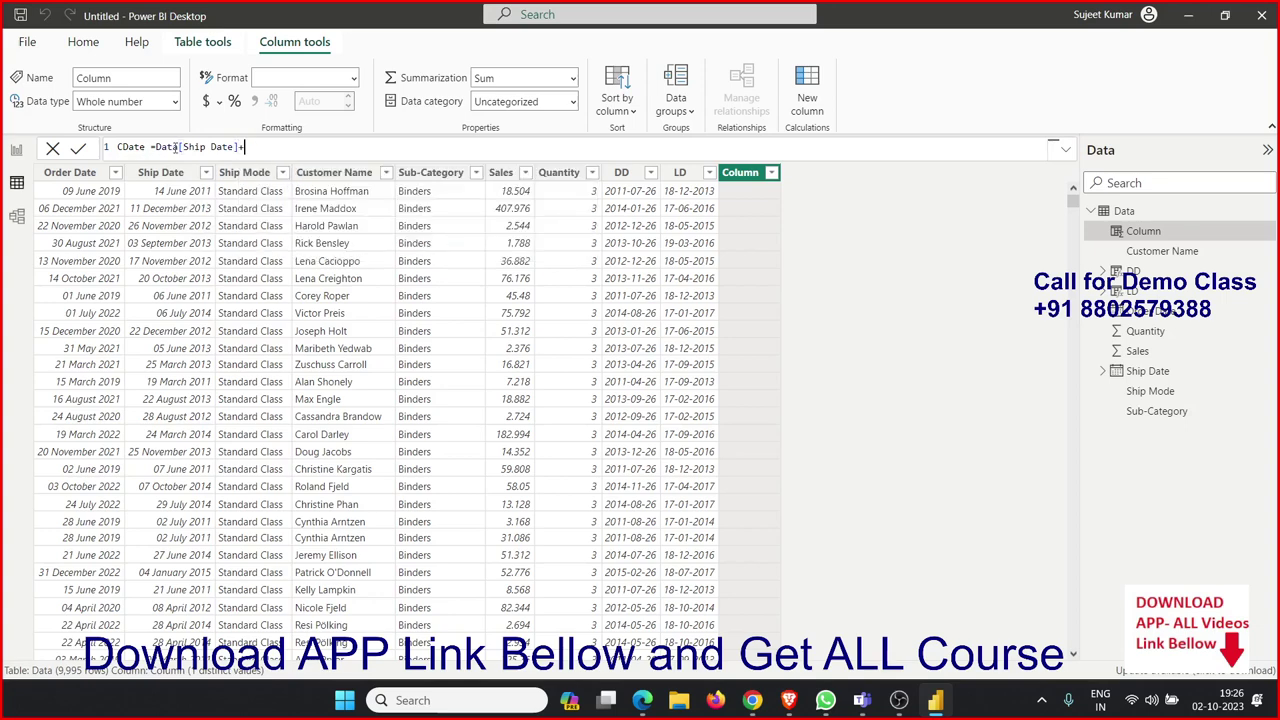
{"action": "type", "text": "12"}
{"action": "key", "text": "Return"}
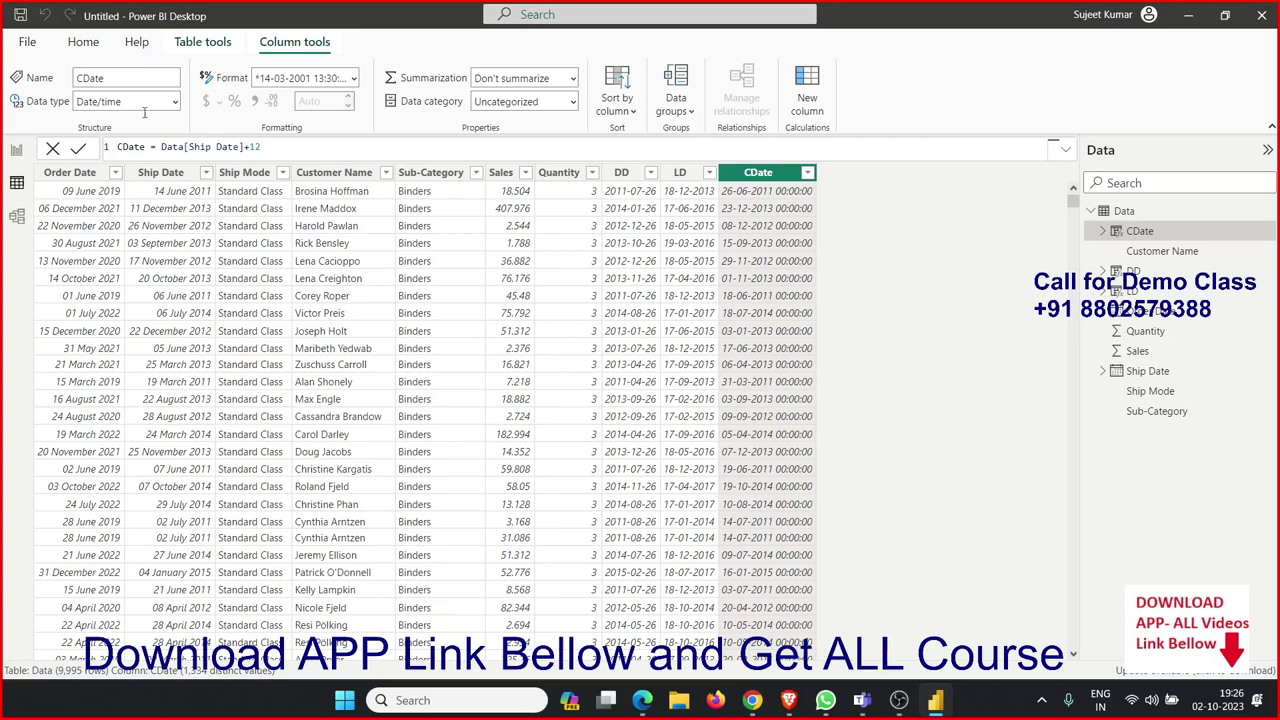
{"action": "left_click", "coordinate": [354, 78]}
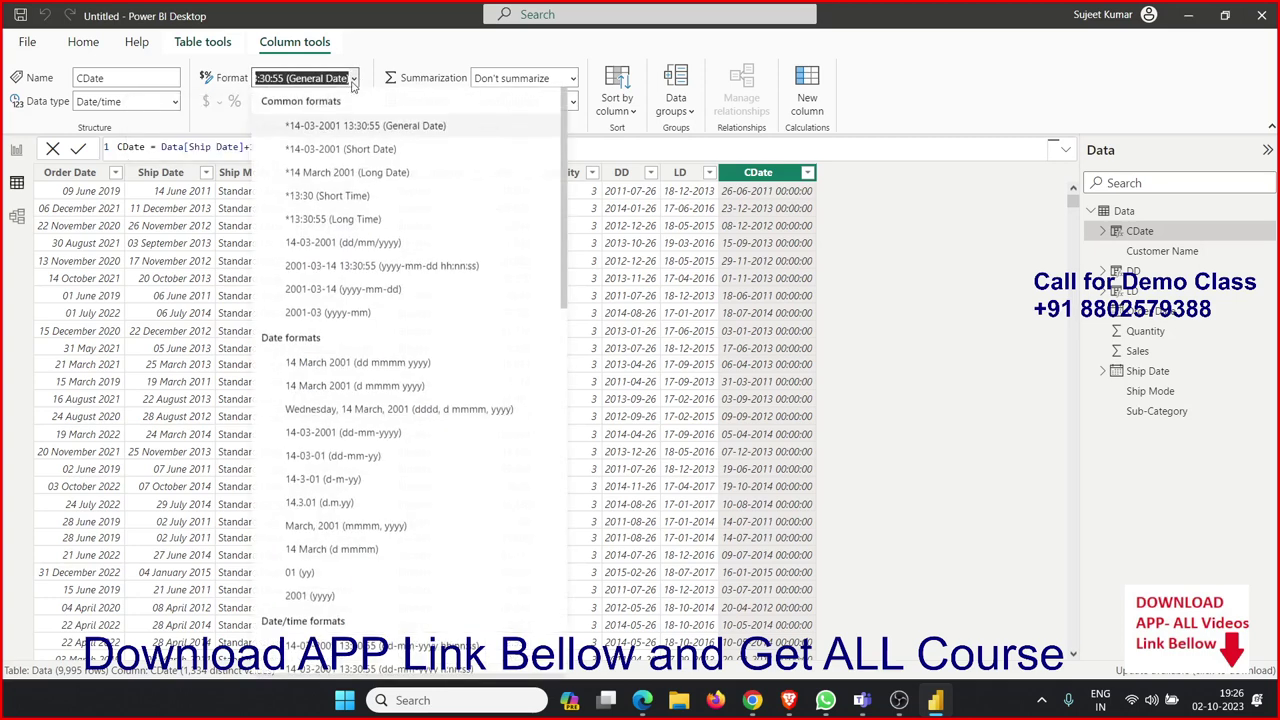
- Format CDate as 14-03-2001 (dd/mm/yyyy) dates, dropping the time part
{"action": "left_click", "coordinate": [300, 250]}
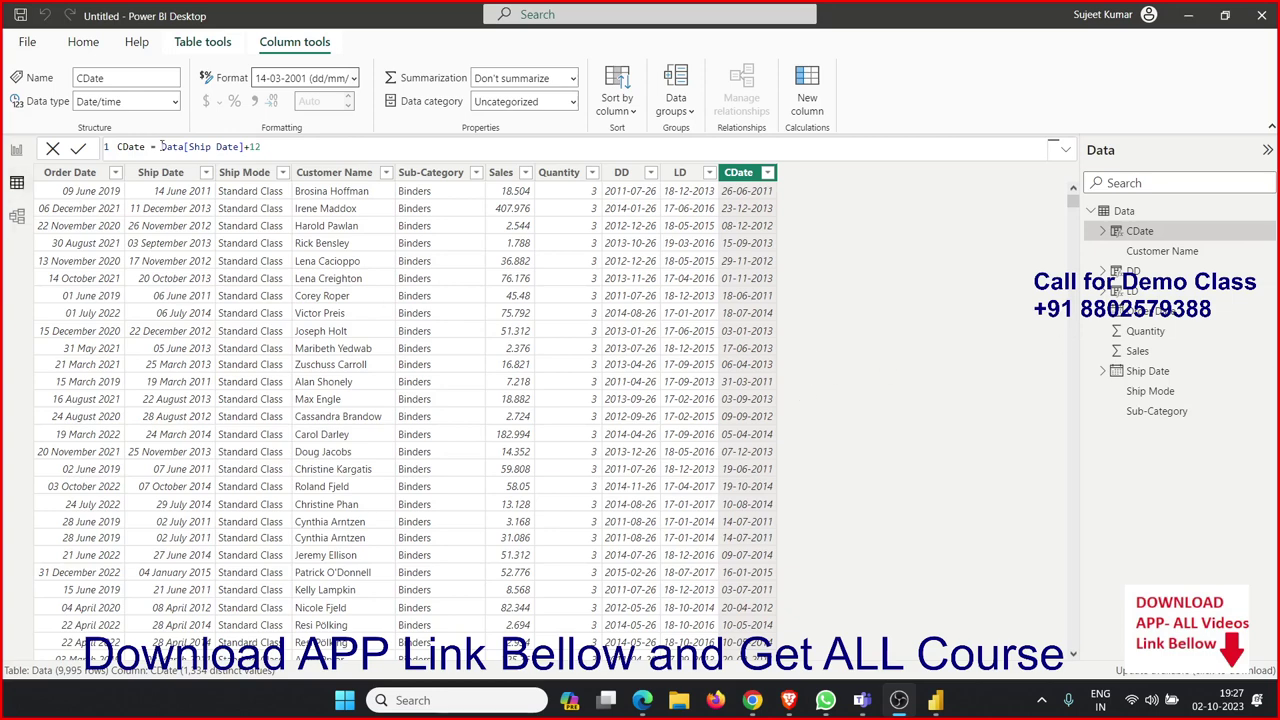
- Change the CDate formula from Data[Ship Date]+12 to EDATE(Data[Ship Date],3)
{"action": "left_click_drag", "start_coordinate": [161, 147], "coordinate": [301, 155]}
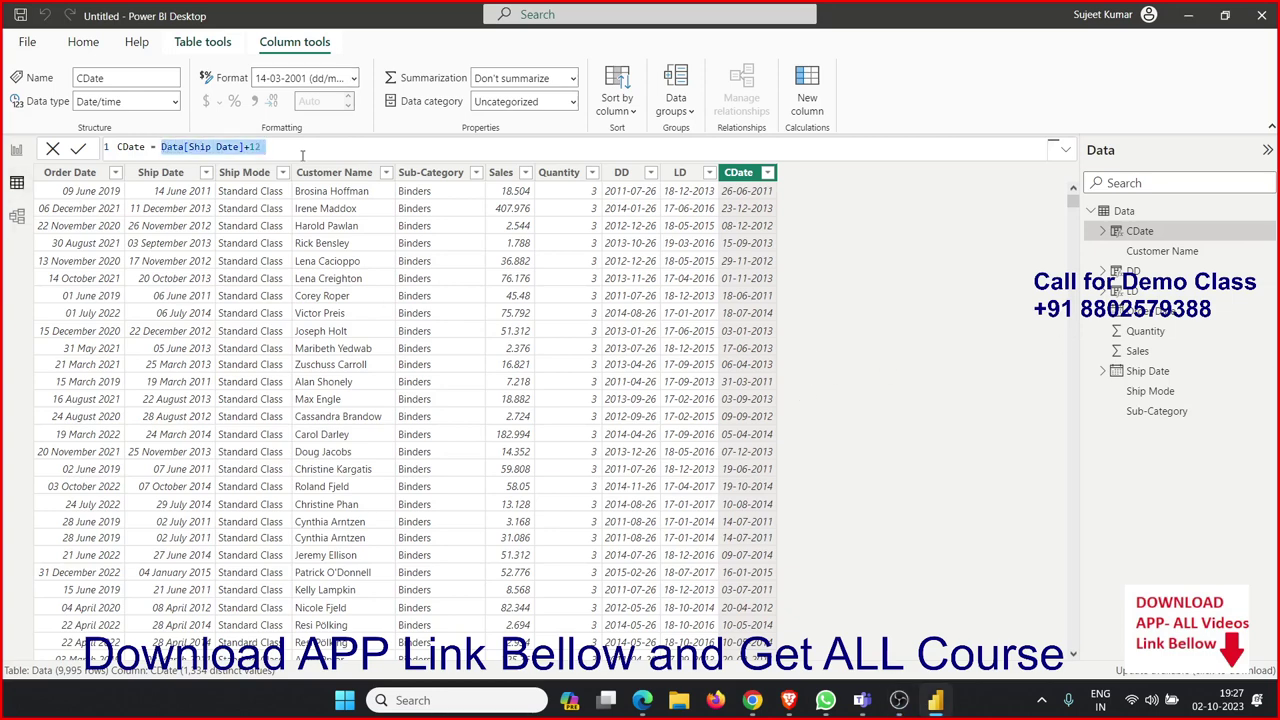
{"action": "type", "text": "EDATE("}
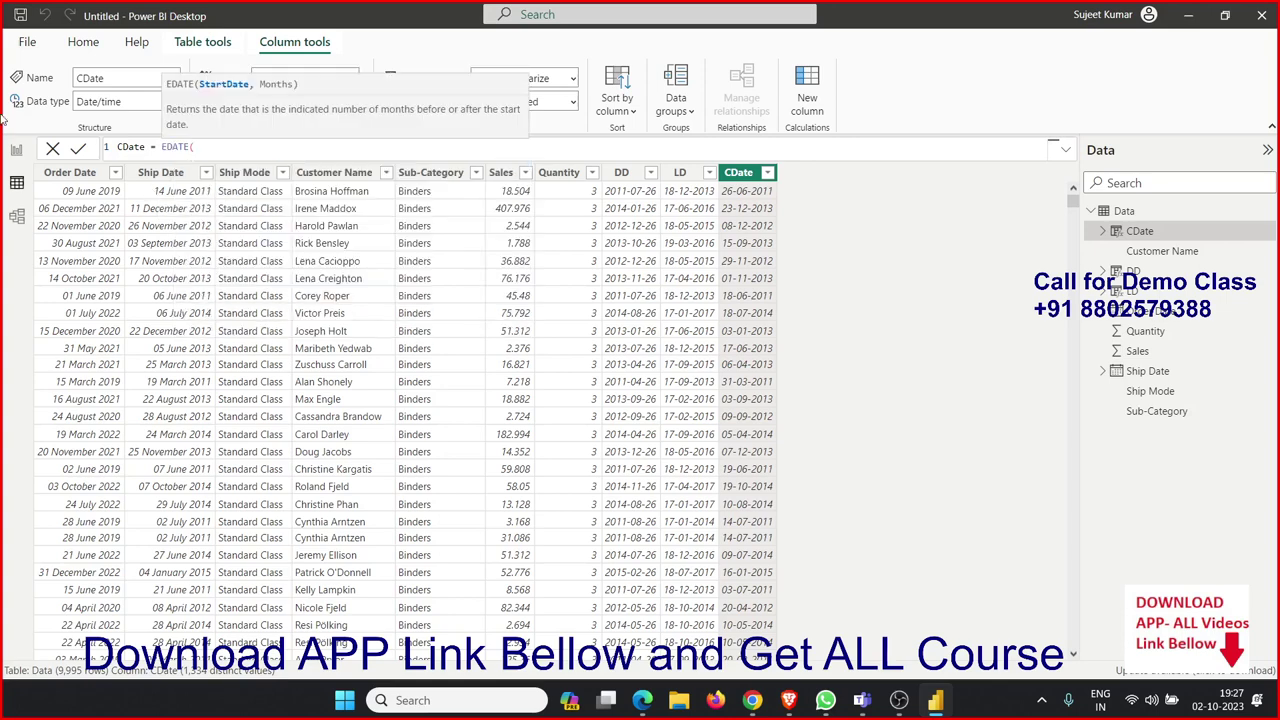
{"action": "type", "text": "sh"}
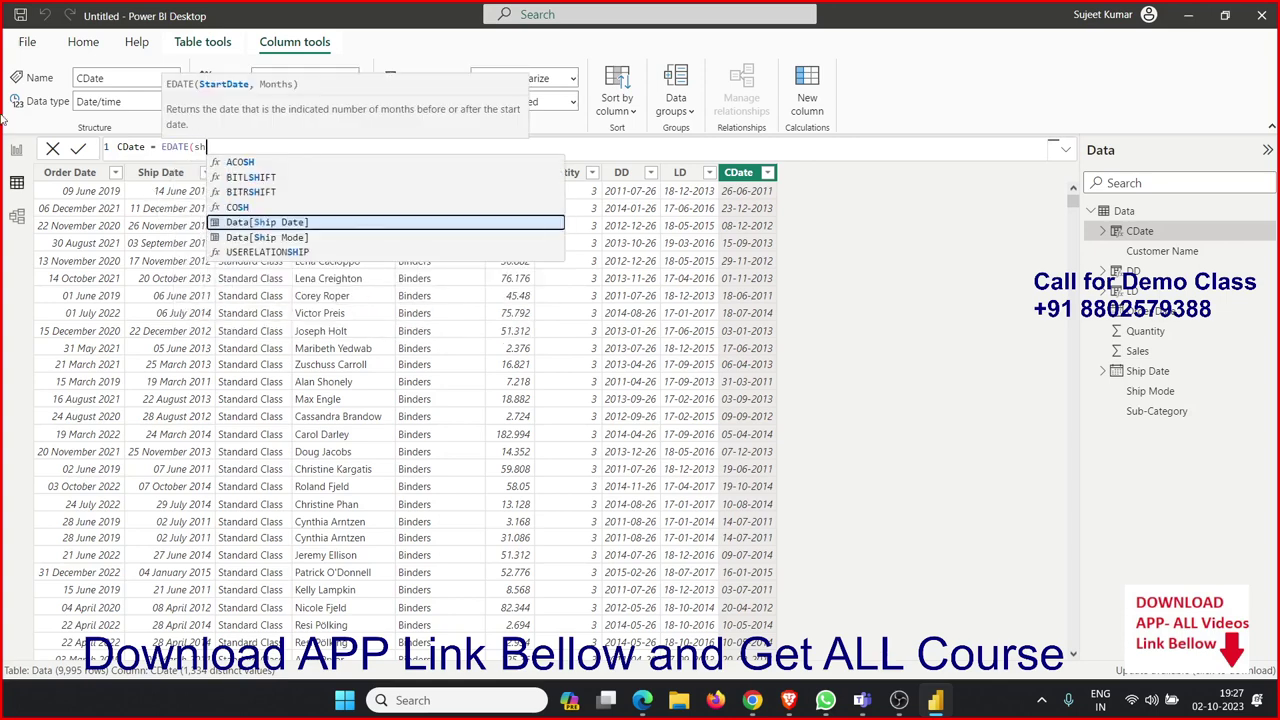
{"action": "key", "text": "Tab"}
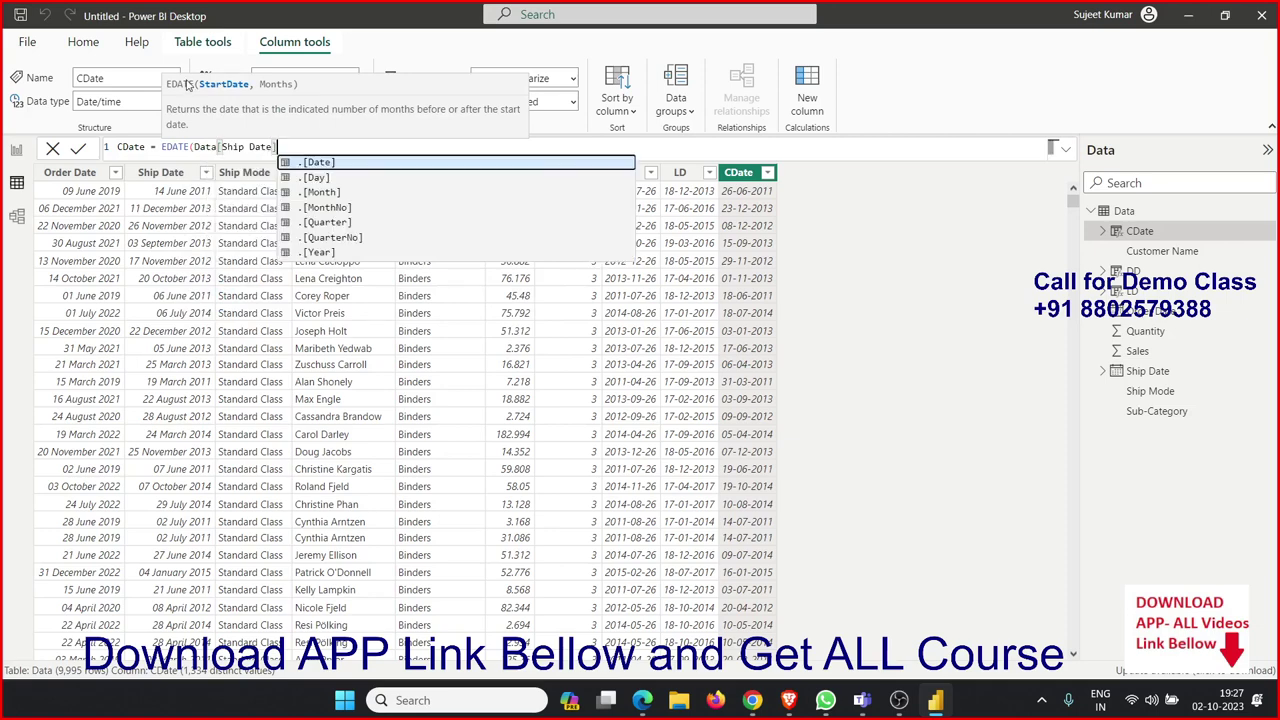
{"action": "type", "text": ","}
{"action": "type", "text": "3"}
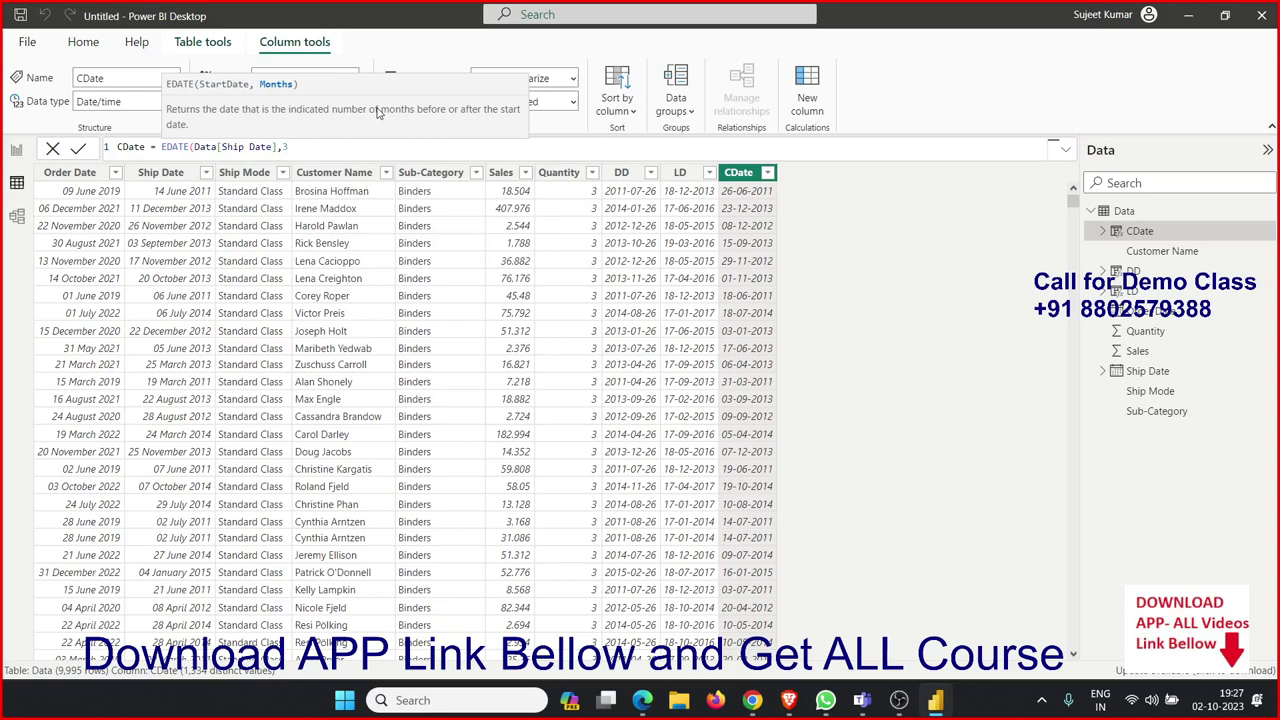
{"action": "type", "text": ")"}
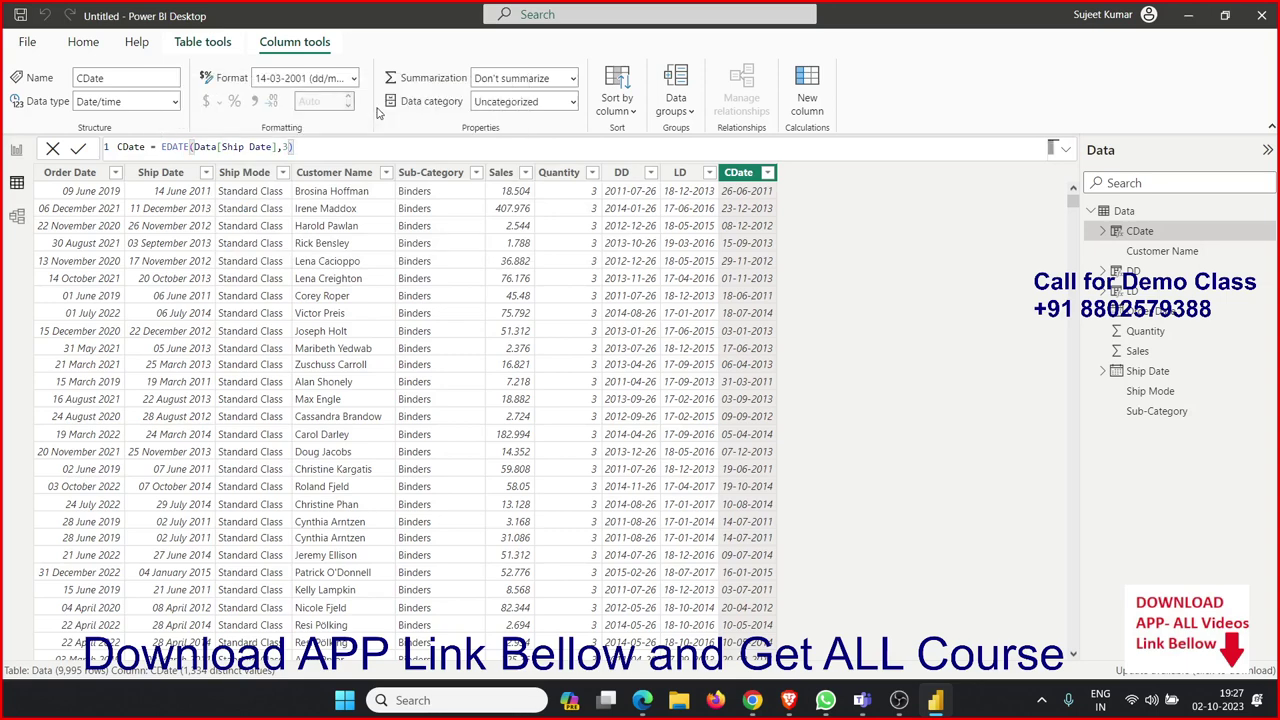
{"action": "key", "text": "Return"}
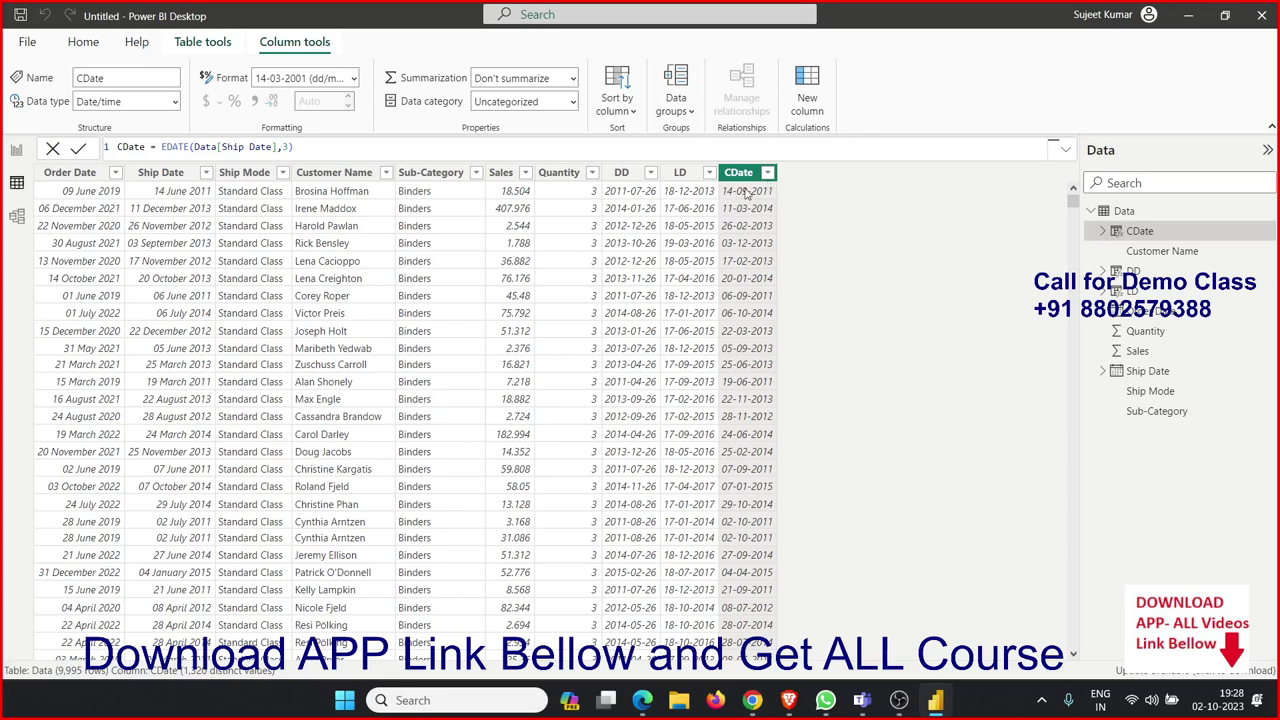
{"action": "left_click", "coordinate": [284, 147]}
{"action": "type", "text": "-"}
{"action": "key", "text": "Return"}
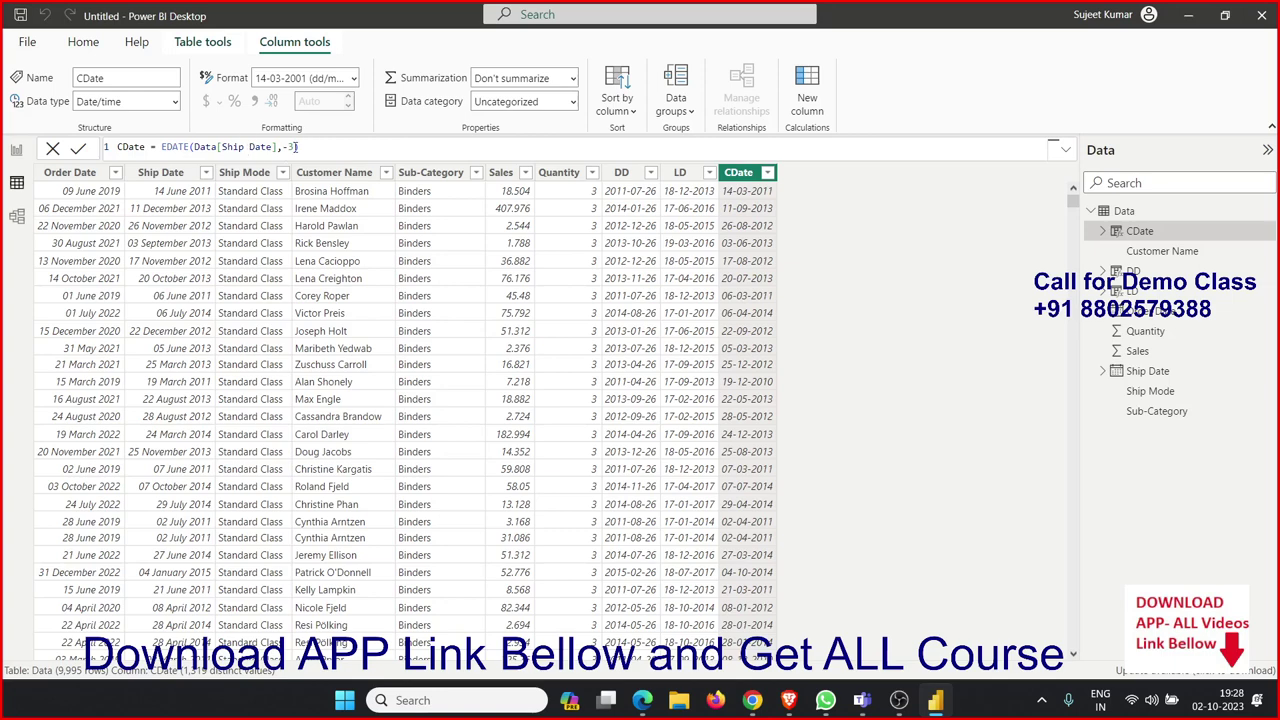
{"action": "left_click", "coordinate": [296, 147]}
{"action": "key", "text": "BackSpace"}
{"action": "key", "text": "BackSpace"}
{"action": "key", "text": "BackSpace"}
{"action": "key", "text": "BackSpace"}
{"action": "key", "text": "BackSpace"}
{"action": "key", "text": "Delete"}
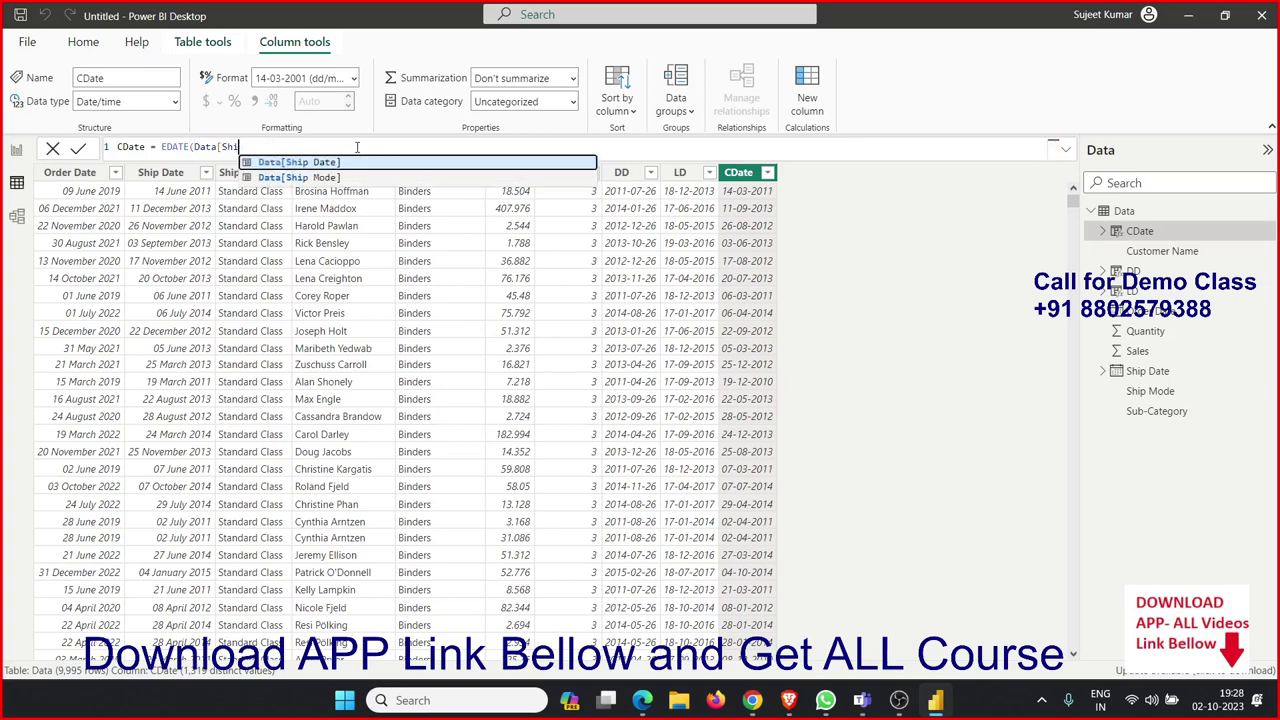
{"action": "key", "text": "Tab"}
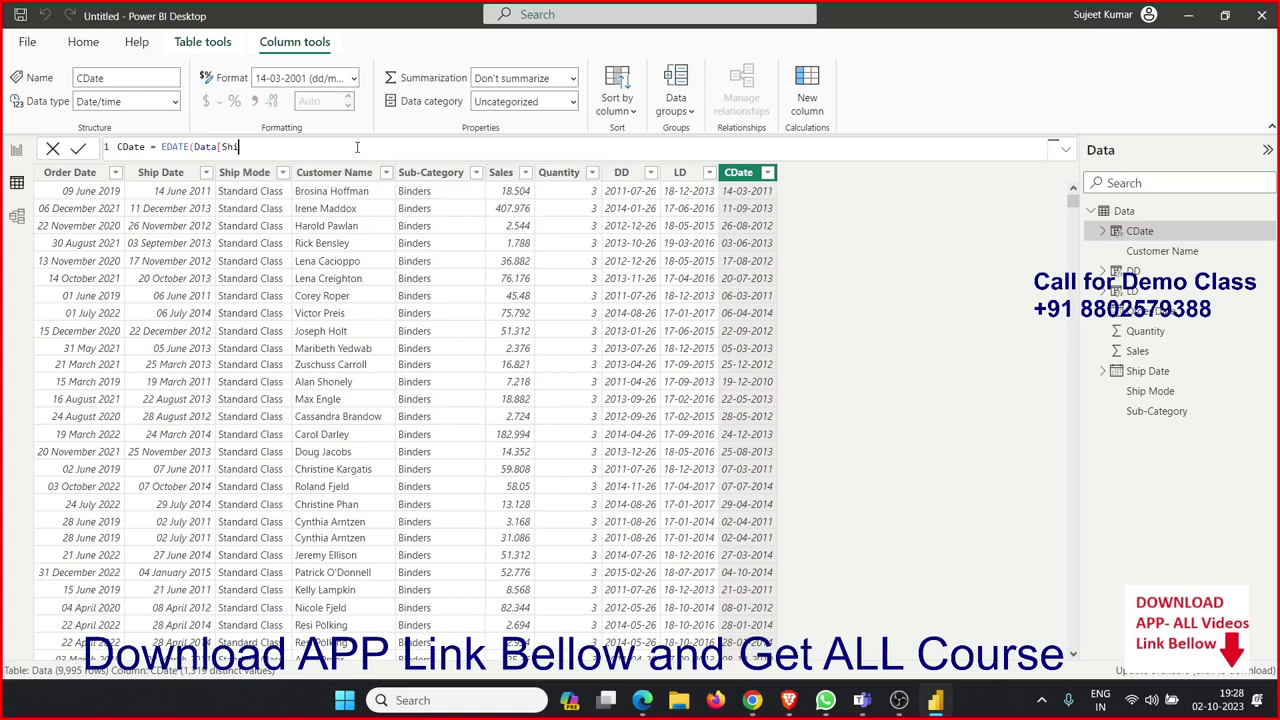
{"action": "type", "text": ",-3)"}
{"action": "left_click", "coordinate": [293, 147]}
{"action": "key", "text": "BackSpace"}
{"action": "key", "text": "Return"}
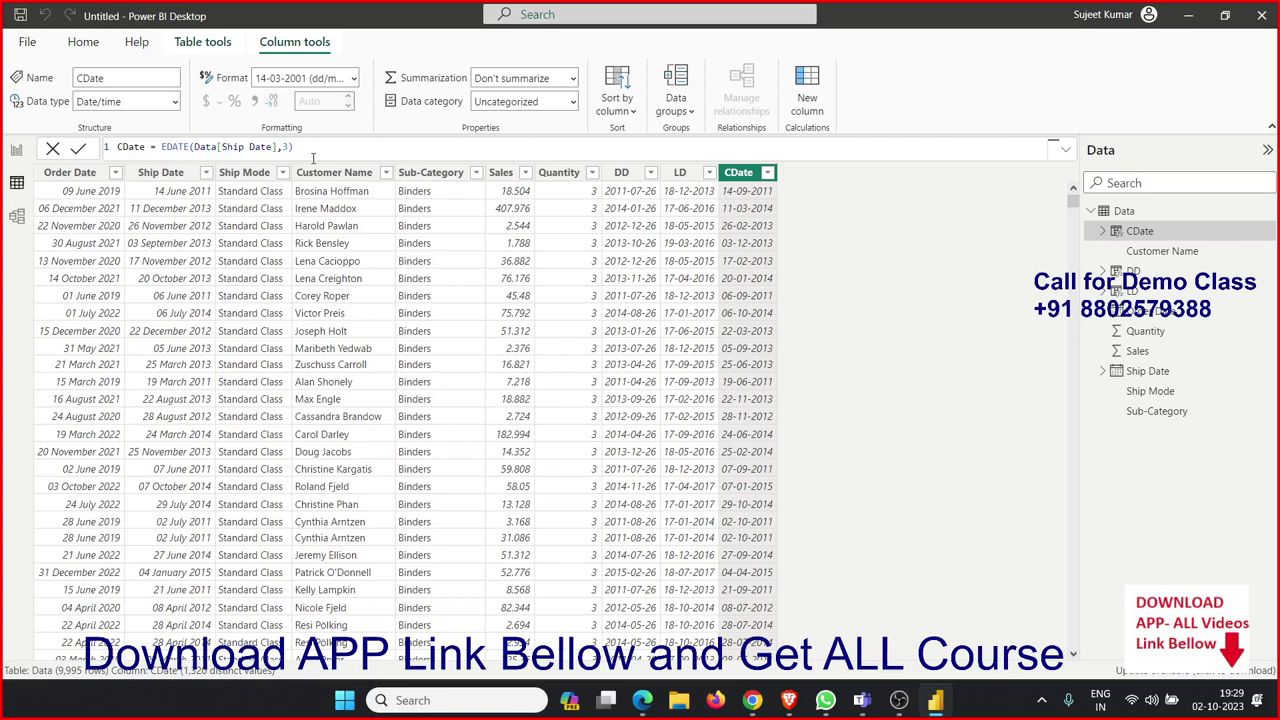
- Create a new column dif = TODAY()-Data[Ship Date].[Date]
{"action": "left_click", "coordinate": [797, 118]}
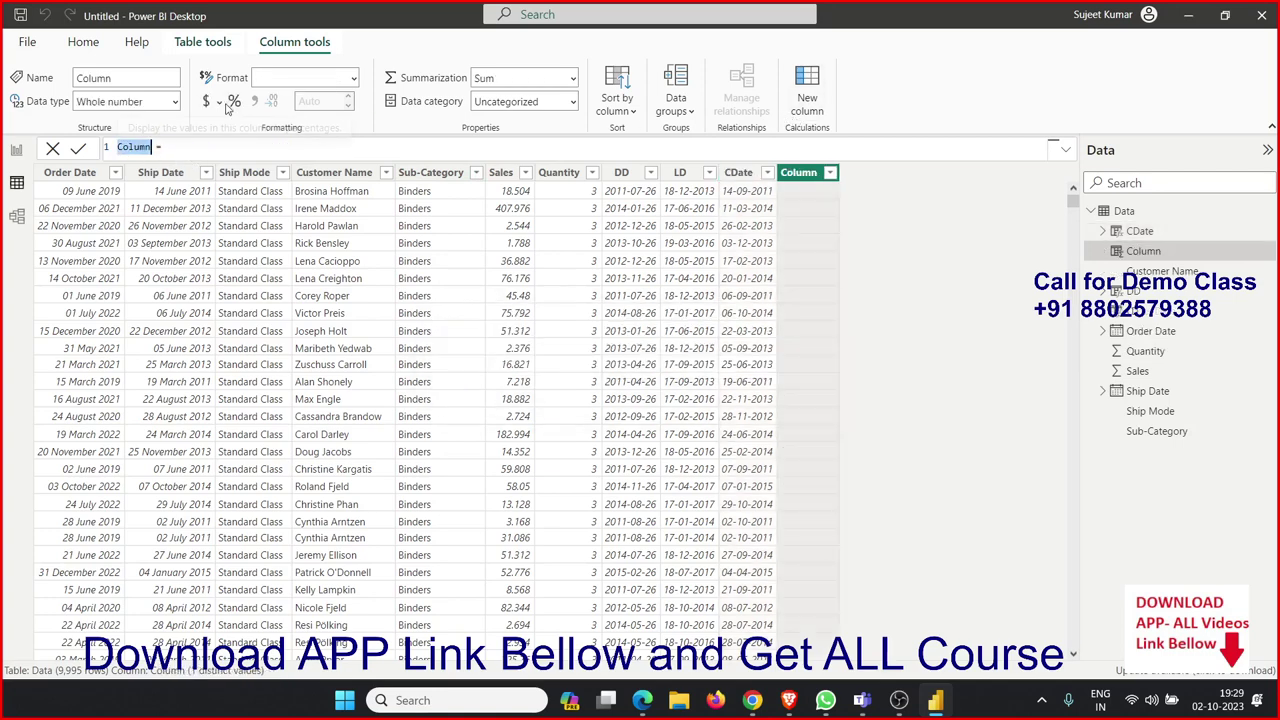
{"action": "type", "text": "dd"}
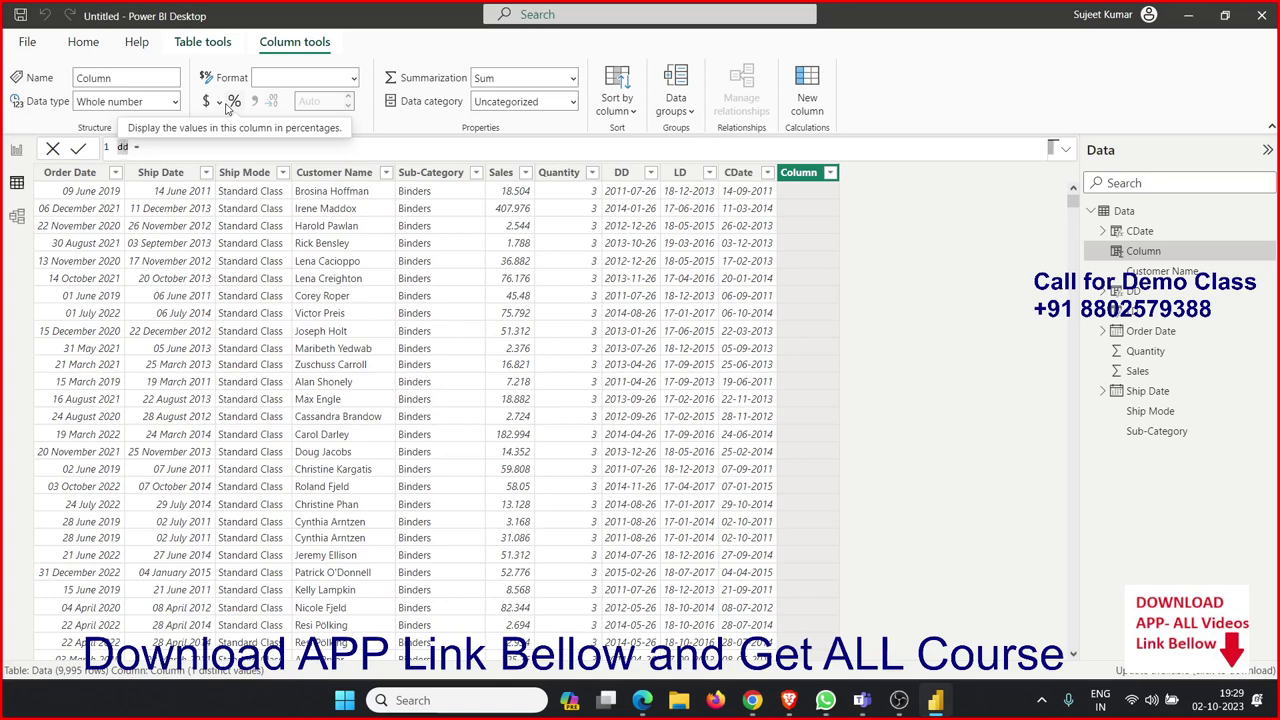
{"action": "key", "text": "ctrl+a"}
{"action": "key", "text": "BackSpace"}
{"action": "type", "text": "di"}
{"action": "type", "text": "f"}
{"action": "type", "text": "today()"}
{"action": "type", "text": "-sh"}
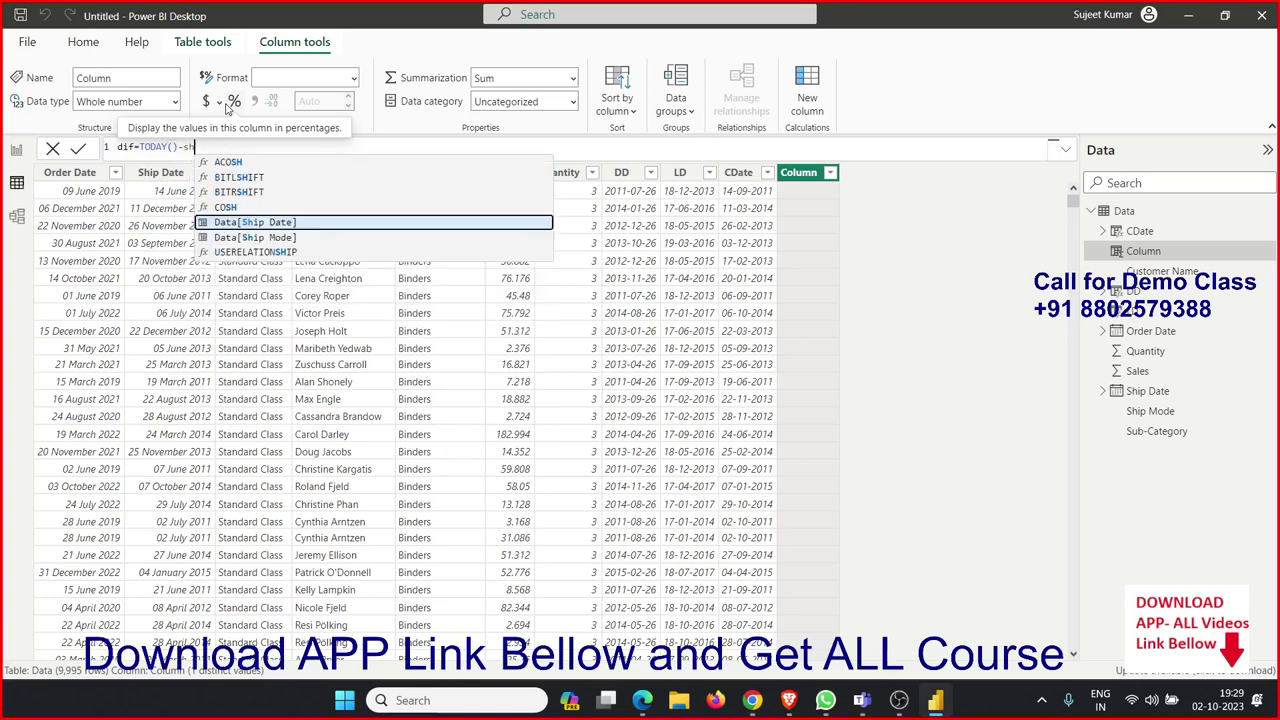
{"action": "key", "text": "Tab"}
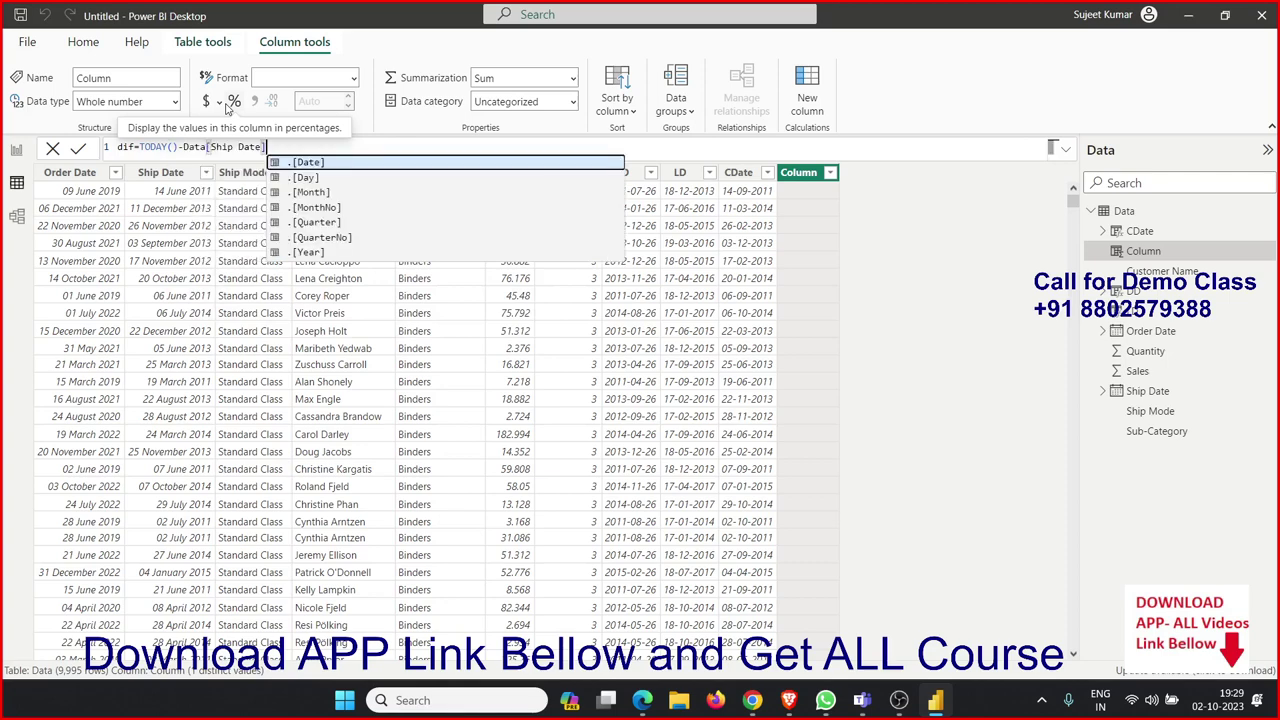
{"action": "key", "text": "Tab"}
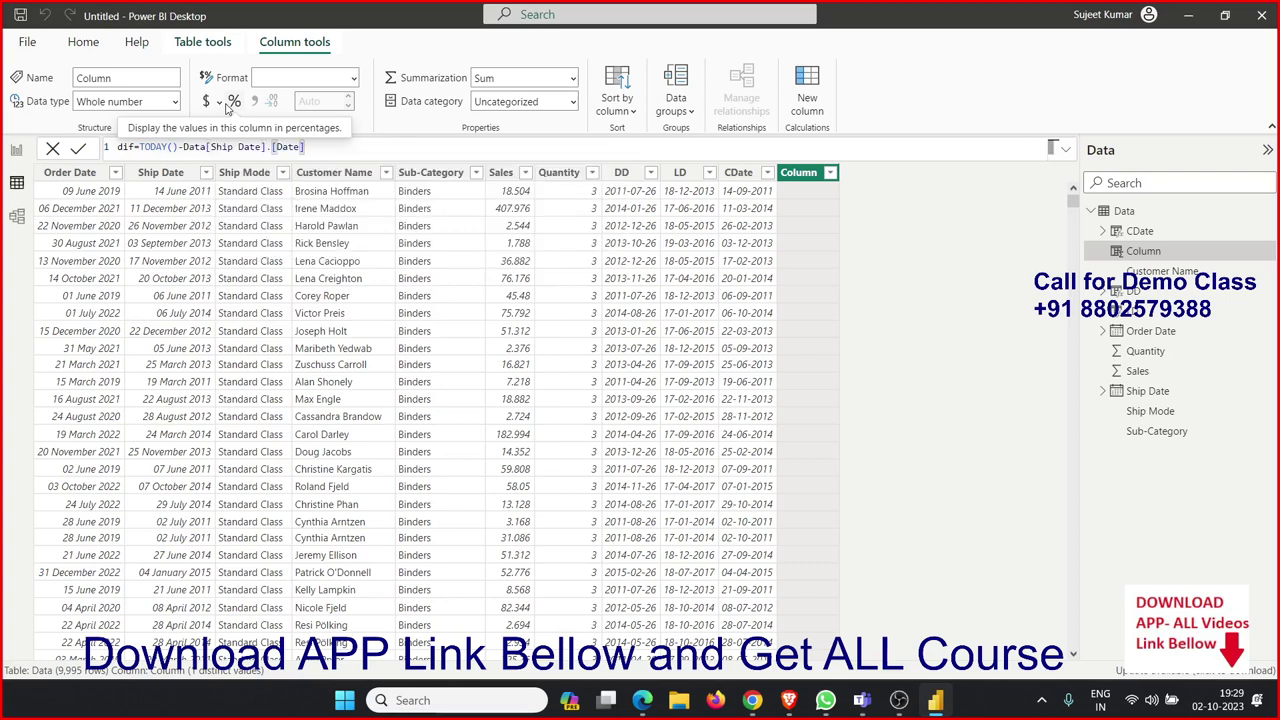
{"action": "key", "text": "Return"}
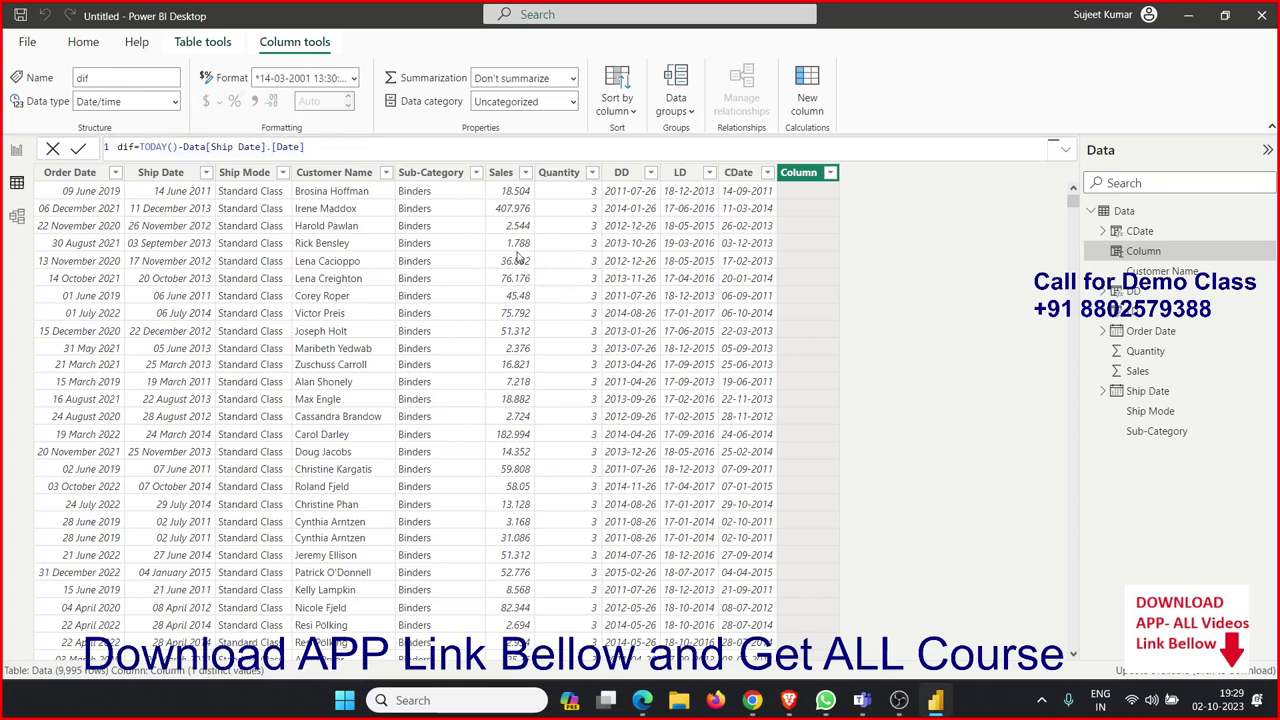
- Change dif's data type to Whole number and confirm, showing day counts like 4493
{"action": "left_click", "coordinate": [175, 102]}
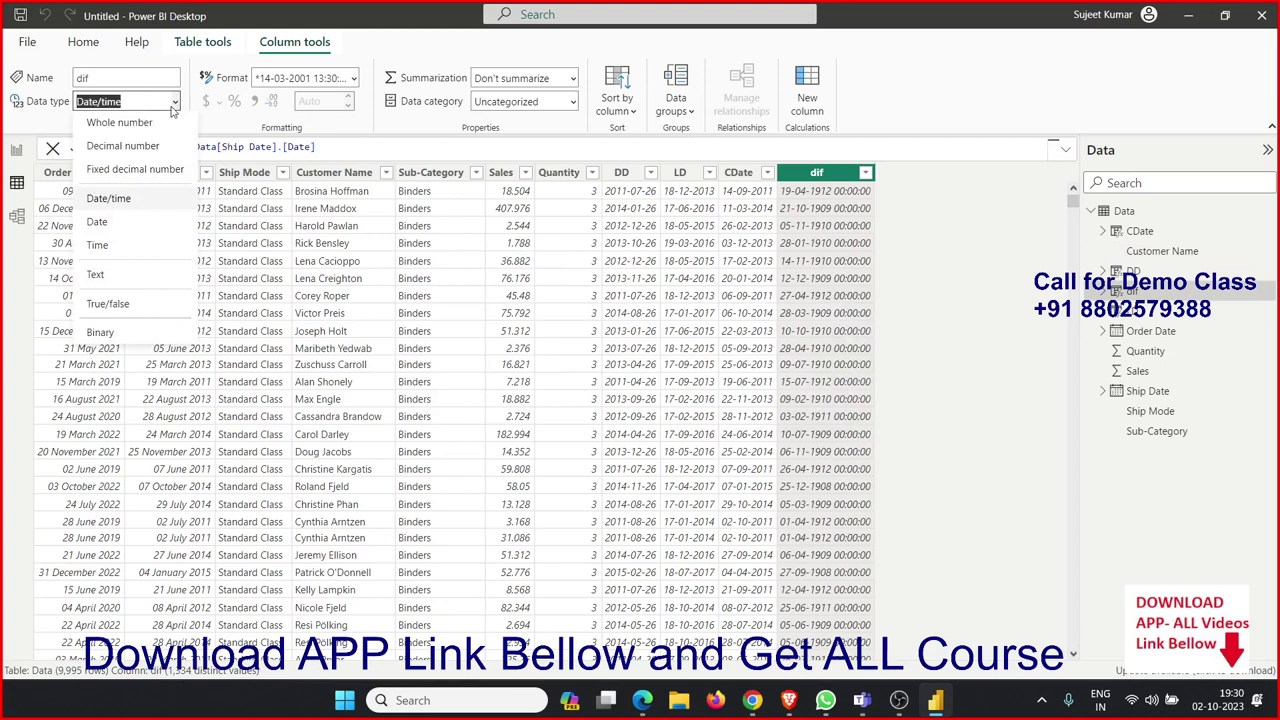
{"action": "left_click", "coordinate": [119, 123]}
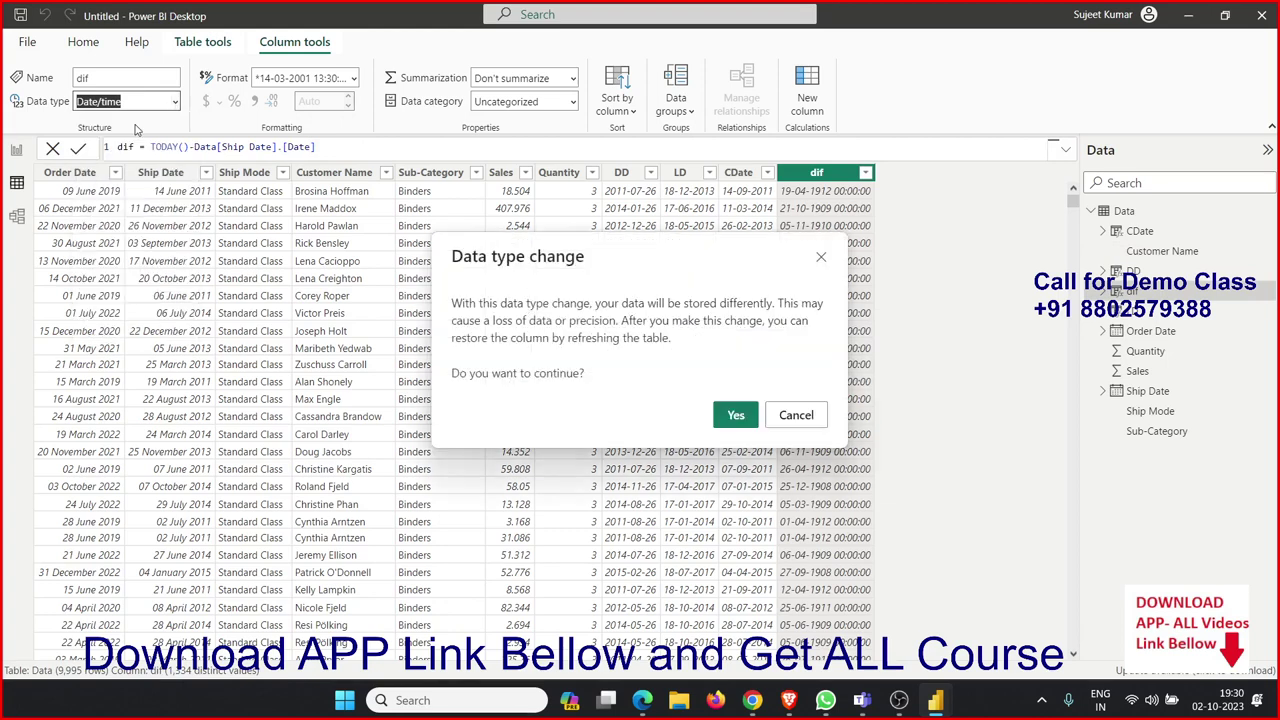
{"action": "left_click", "coordinate": [736, 416]}
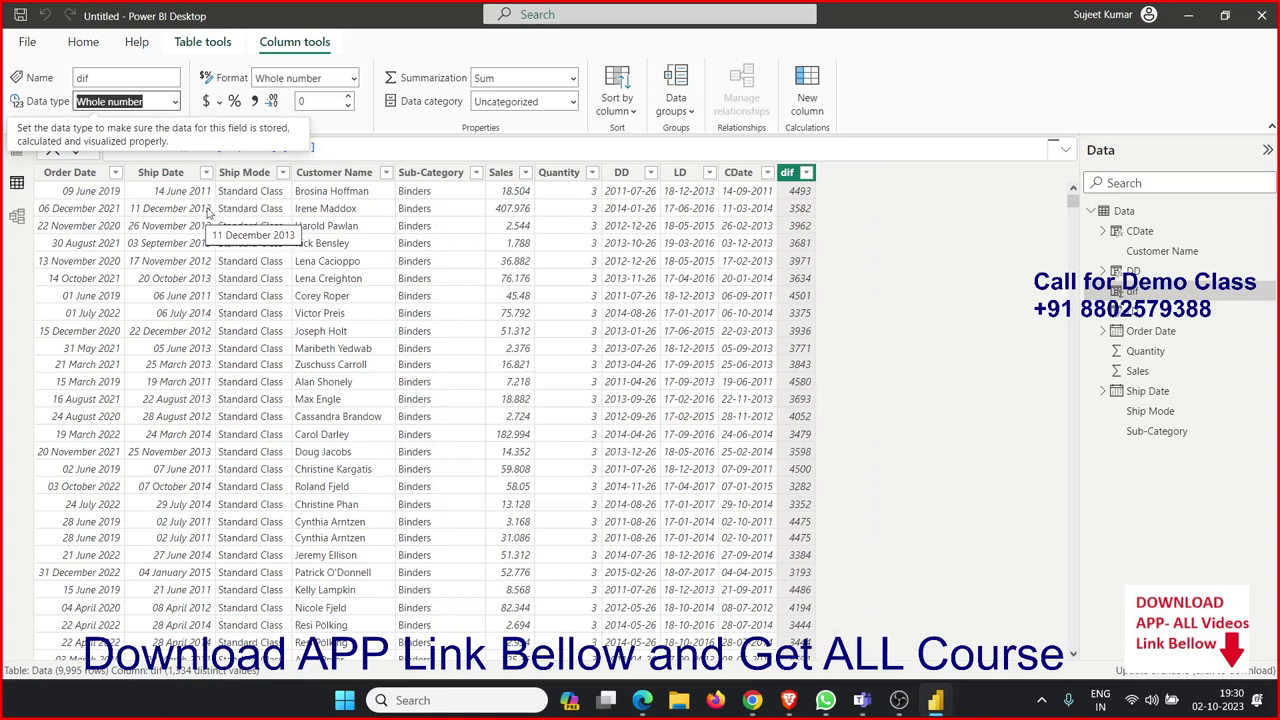
{"action": "left_click", "coordinate": [800, 195]}
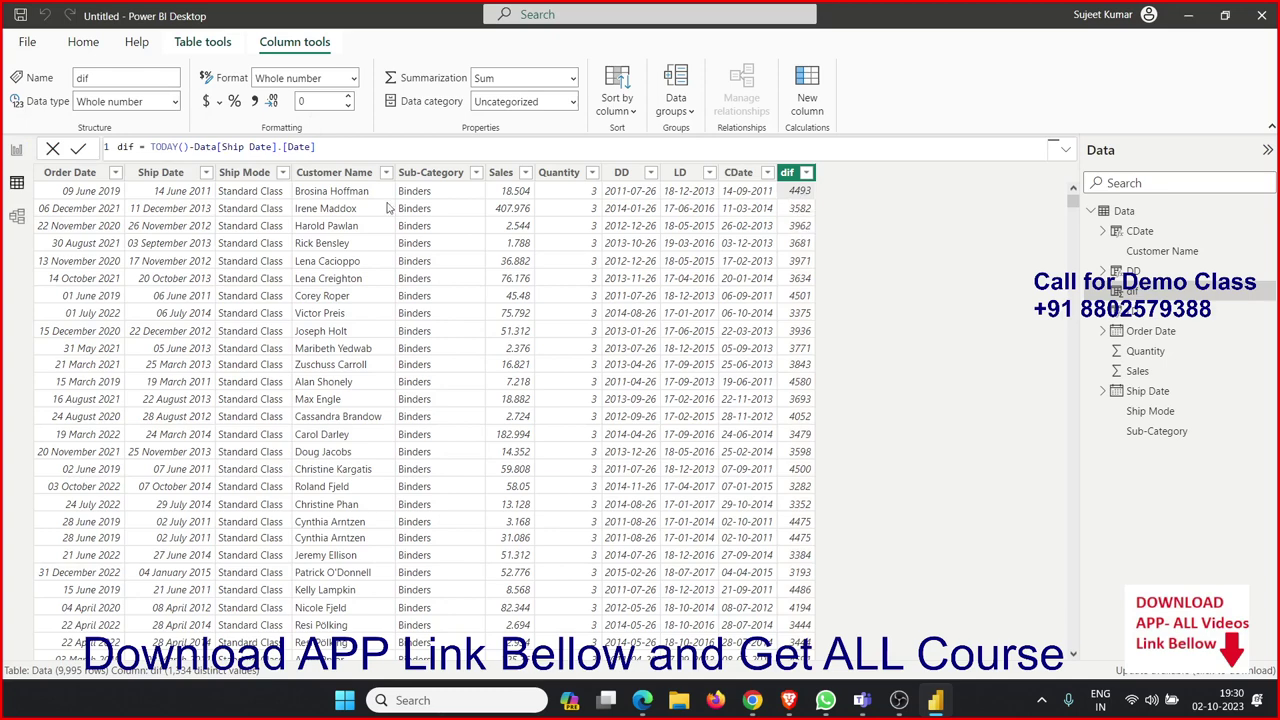
- Replace dif's subtraction with DATEDIFF(Data[Ship Date], TODAY(), ...) in the formula bar
{"action": "double_click", "coordinate": [157, 146]}
{"action": "left_click_drag", "start_coordinate": [171, 142], "coordinate": [342, 147]}
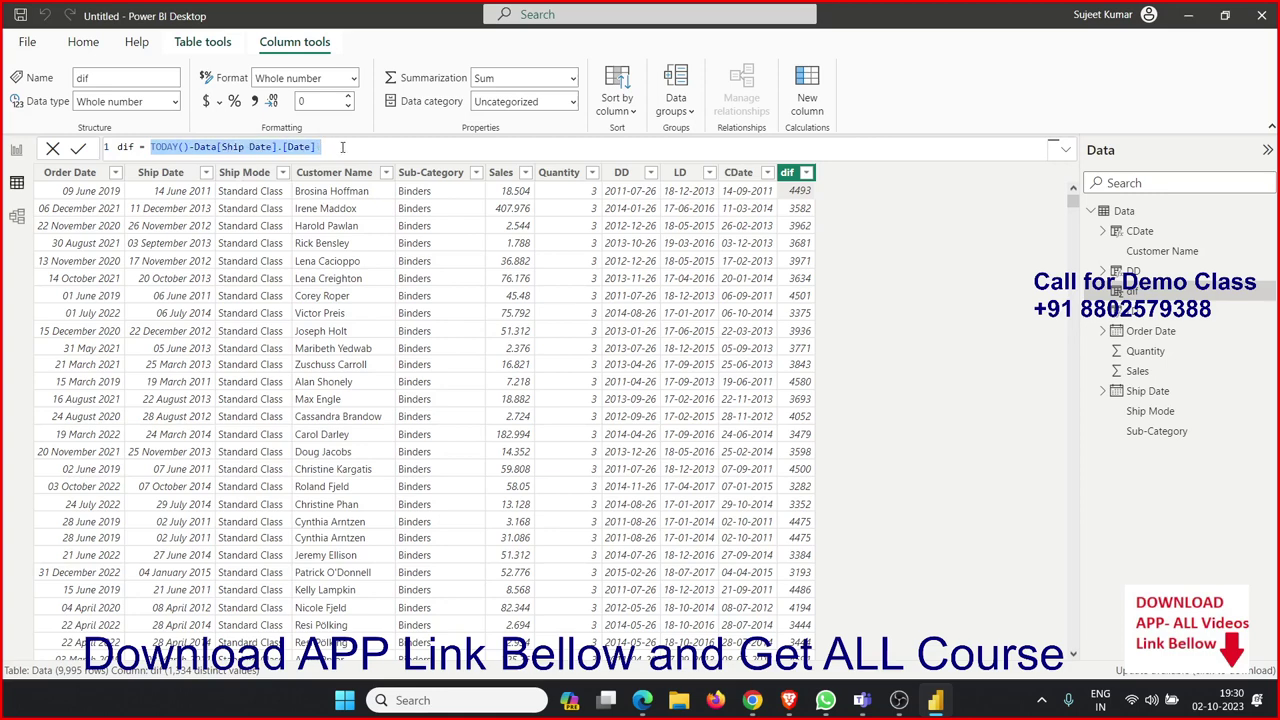
{"action": "type", "text": "date"}
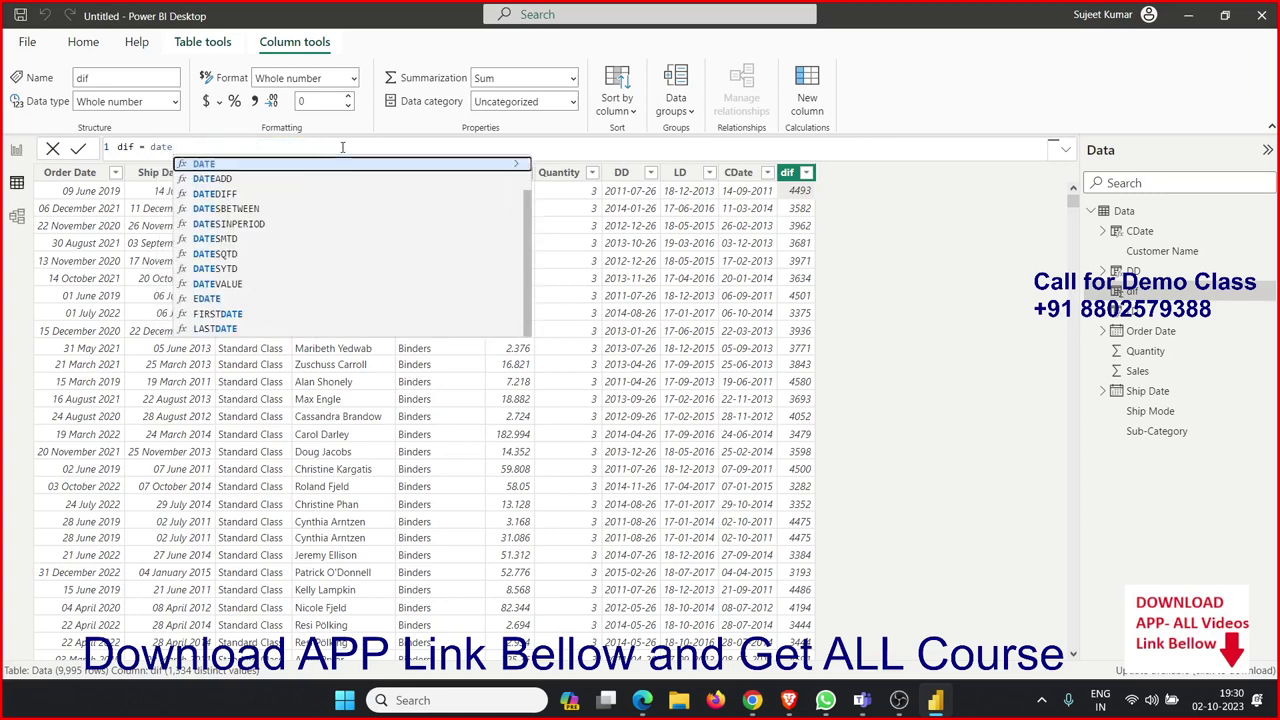
{"action": "type", "text": "diff"}
{"action": "key", "text": "Tab"}
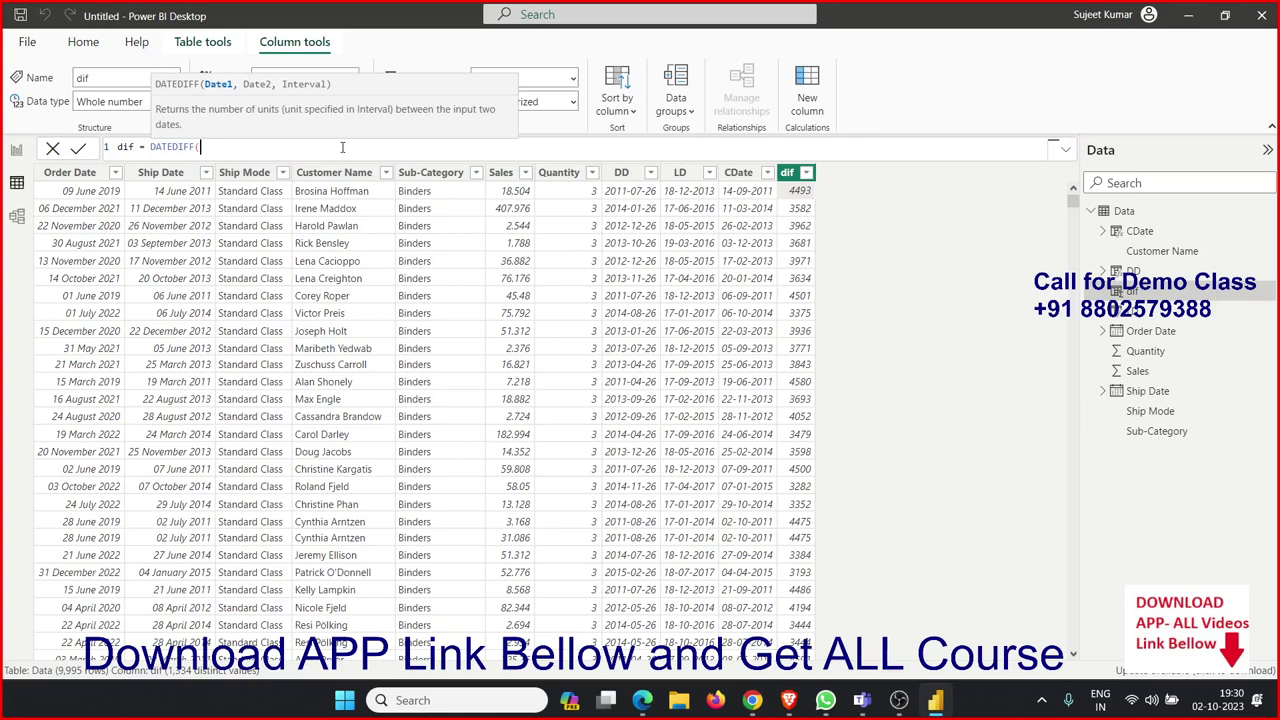
{"action": "type", "text": "ship"}
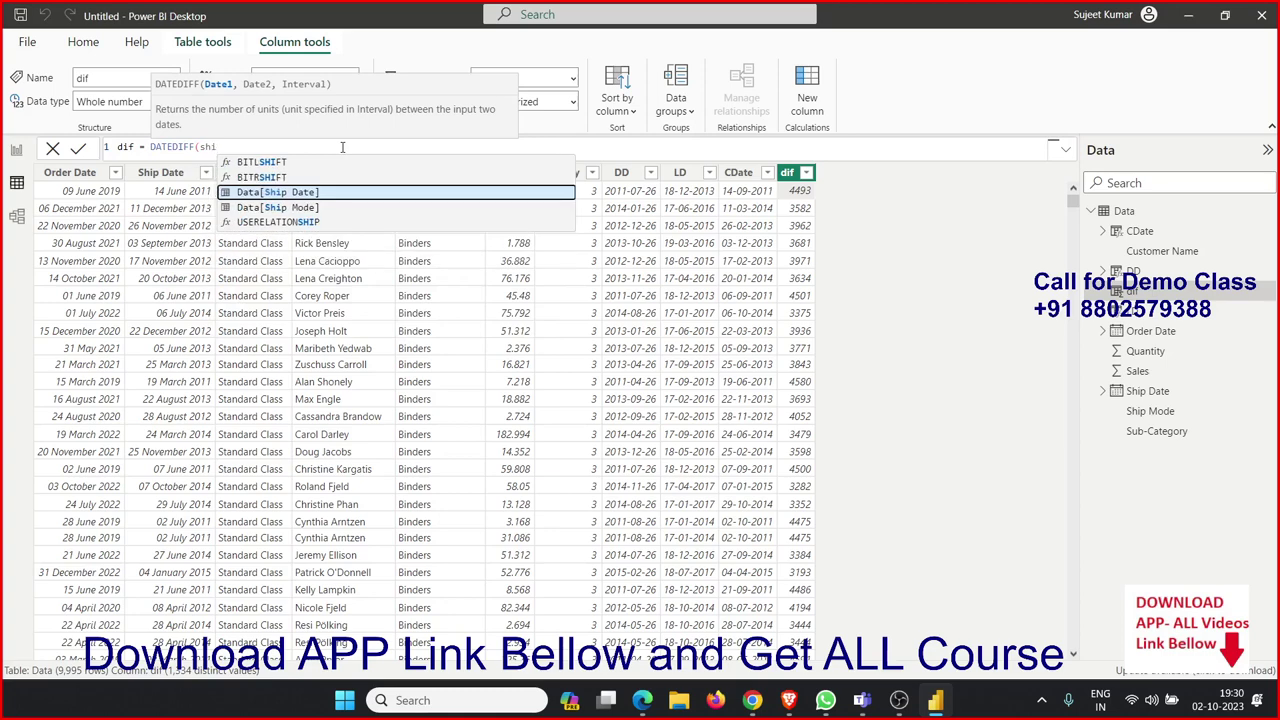
{"action": "key", "text": "Tab"}
{"action": "type", "text": ","}
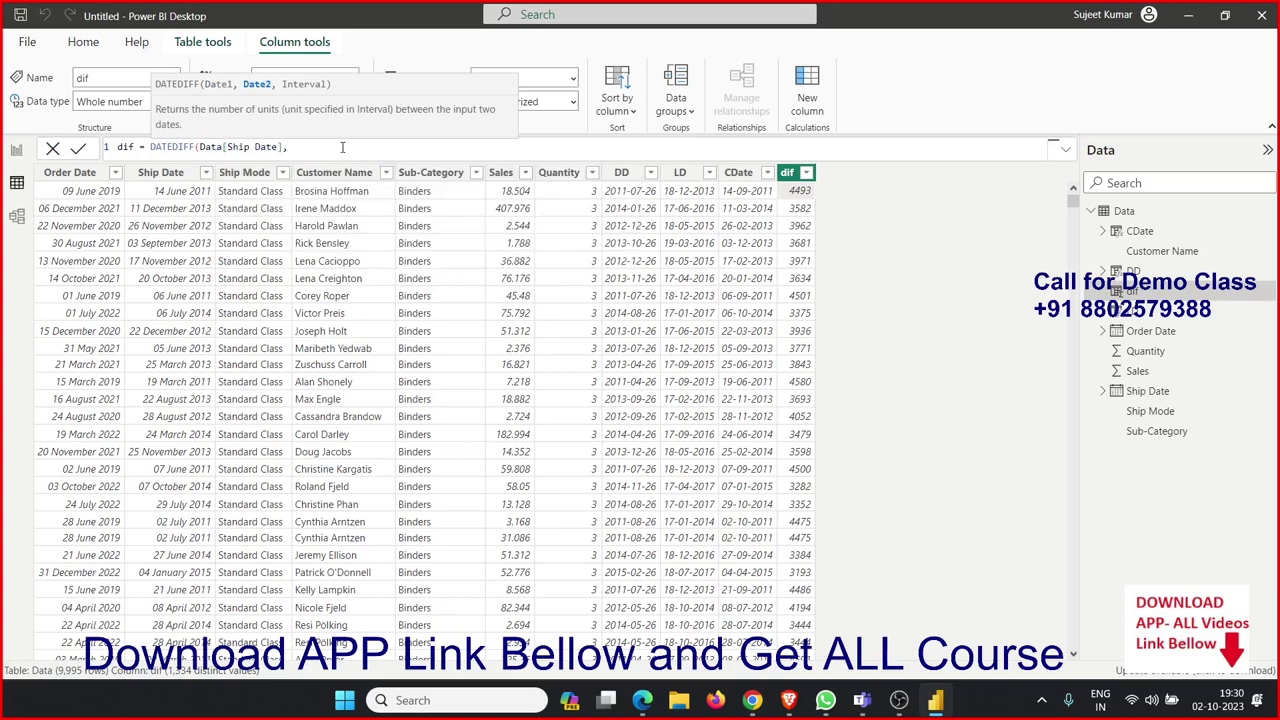
{"action": "type", "text": "to"}
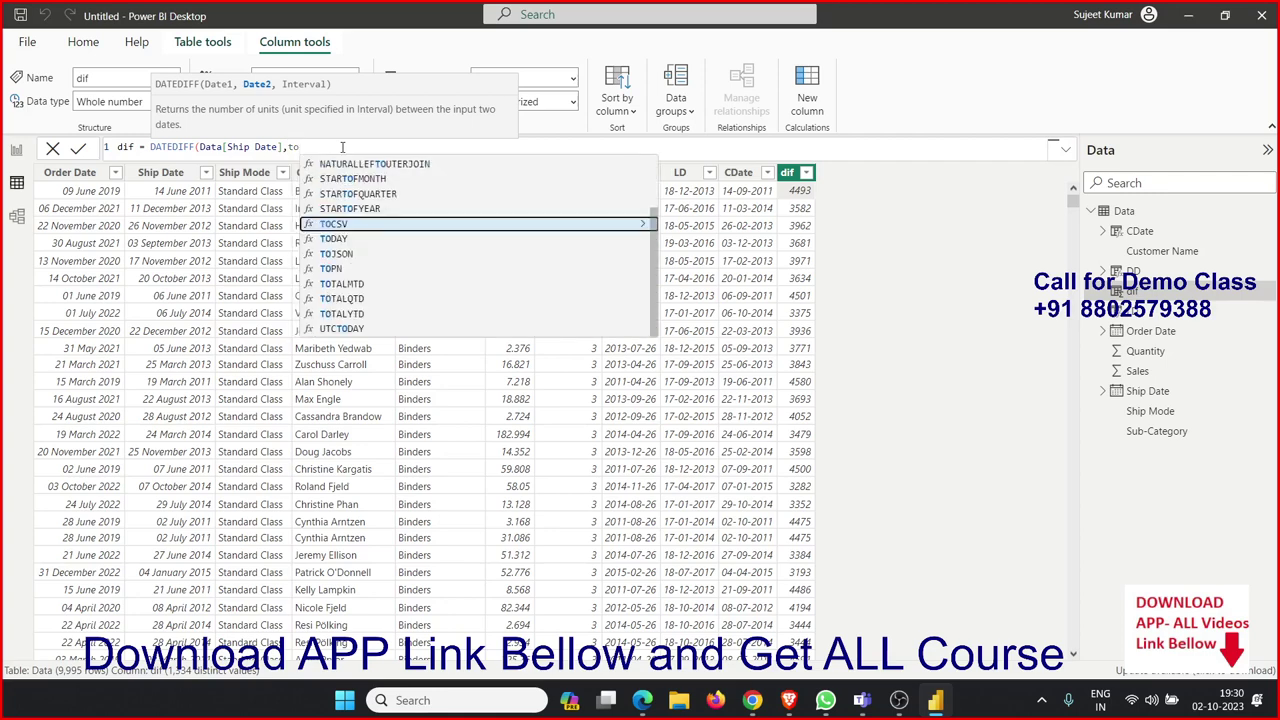
{"action": "type", "text": "d"}
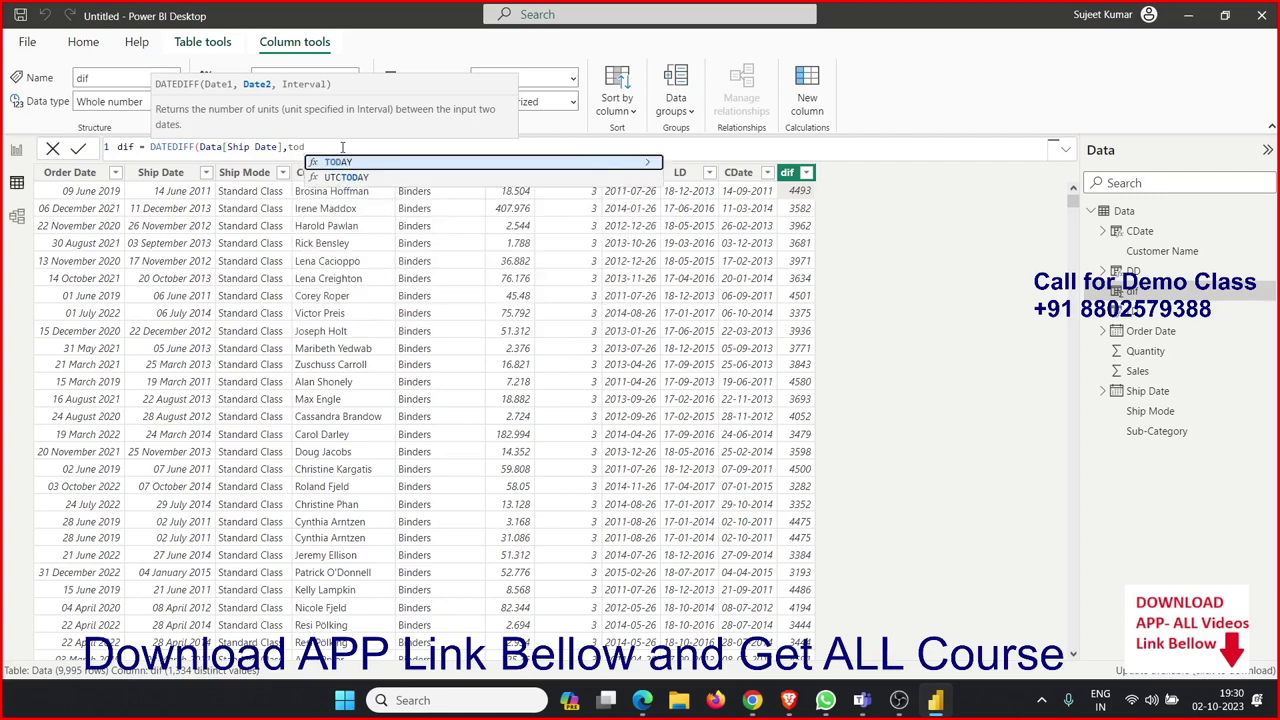
{"action": "key", "text": "Tab"}
{"action": "type", "text": ","}
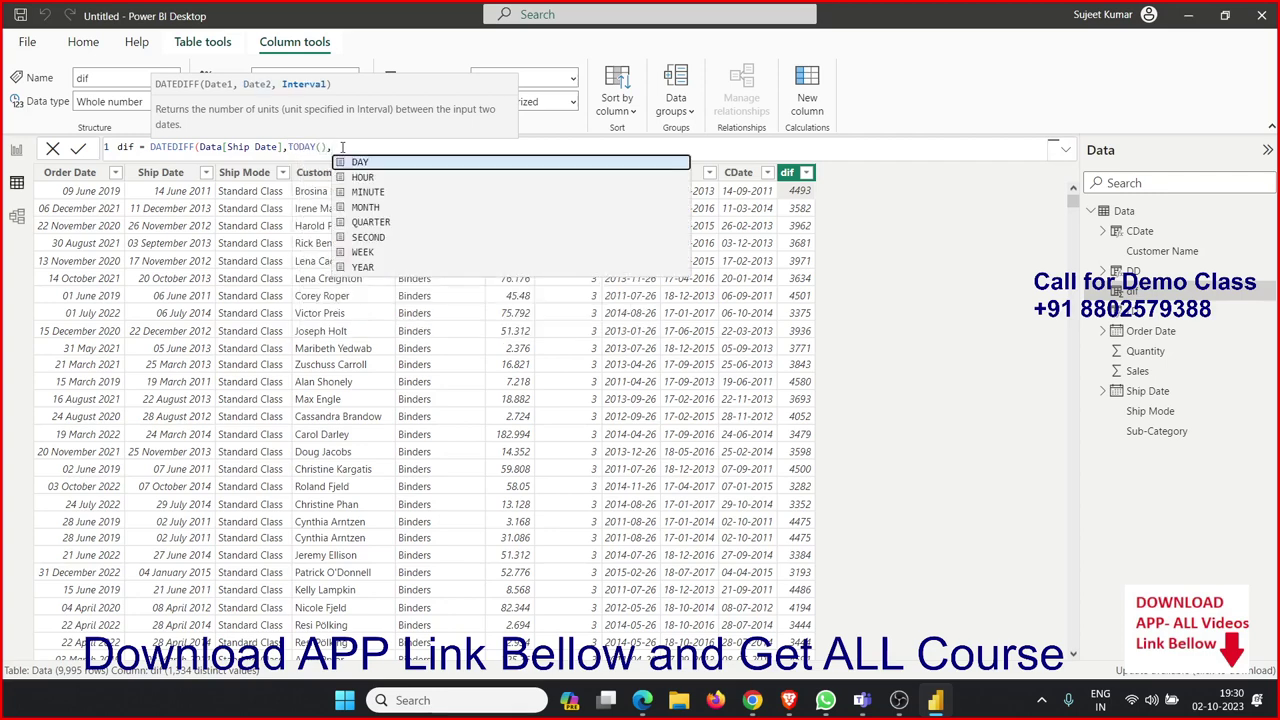
{"action": "type", "text": "'"}
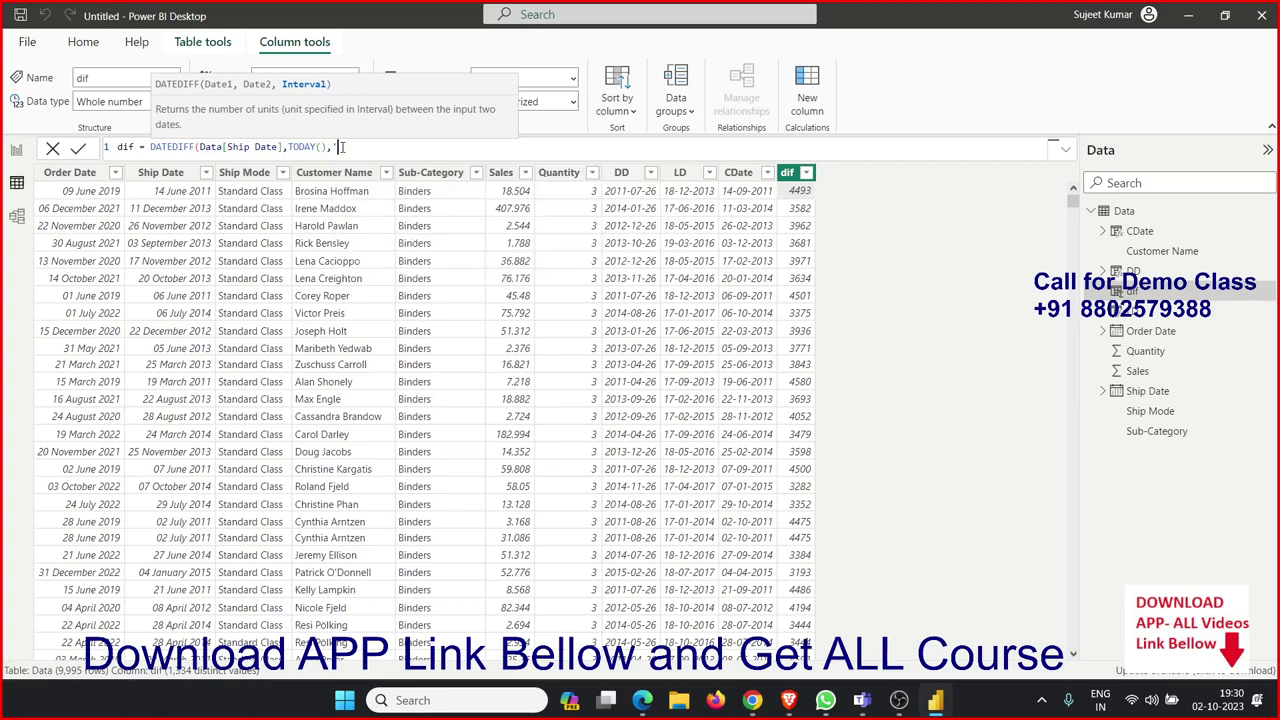
{"action": "type", "text": "y"}
- Give DATEDIFF the interval 'm' and commit, which yields #ERROR values
{"action": "key", "text": "BackSpace"}
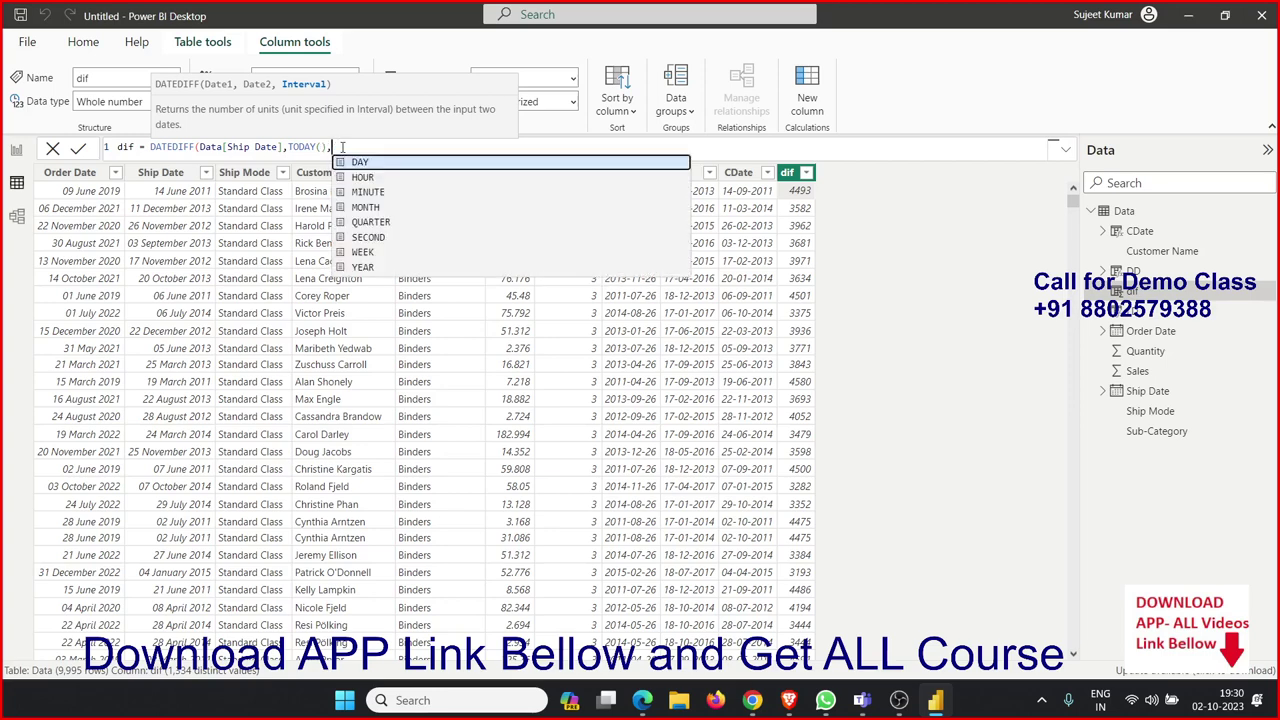
{"action": "key", "text": "Escape"}
{"action": "type", "text": "m"}
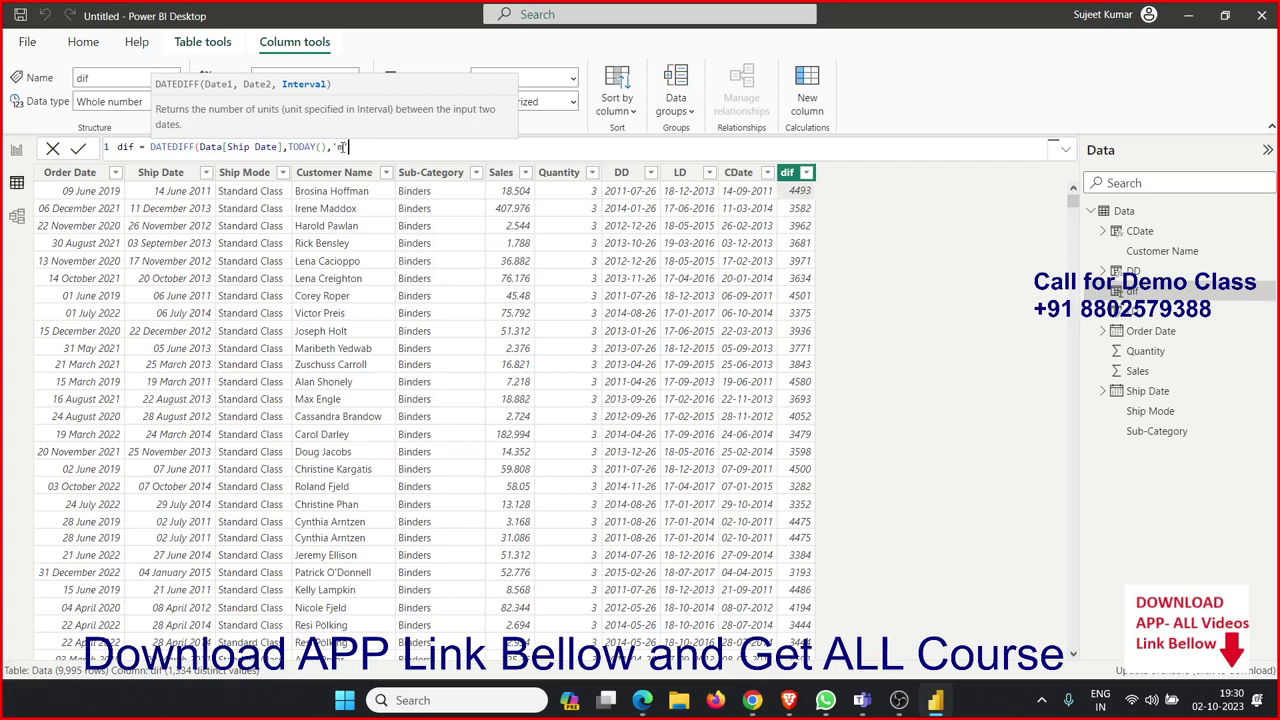
{"action": "type", "text": "')"}
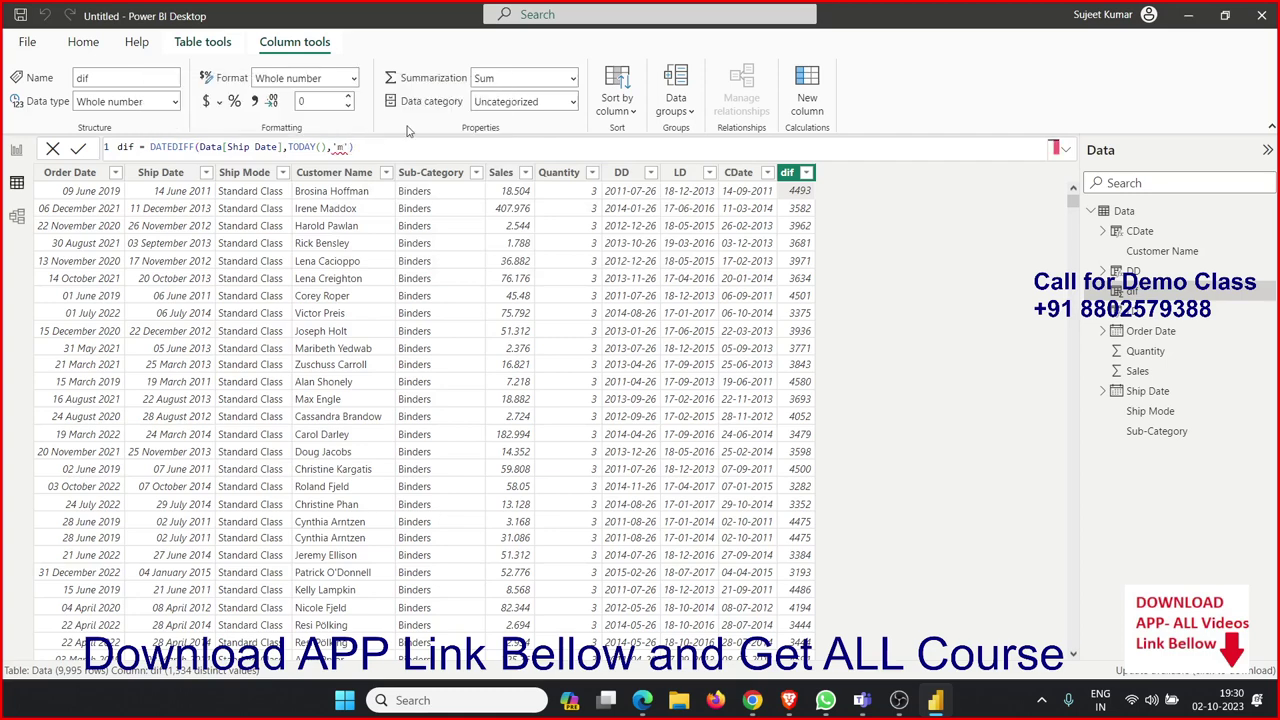
{"action": "key", "text": "Return"}
- Swap the invalid 'm' for the MONTH interval so dif shows month counts like 148
{"action": "double_click", "coordinate": [339, 146]}
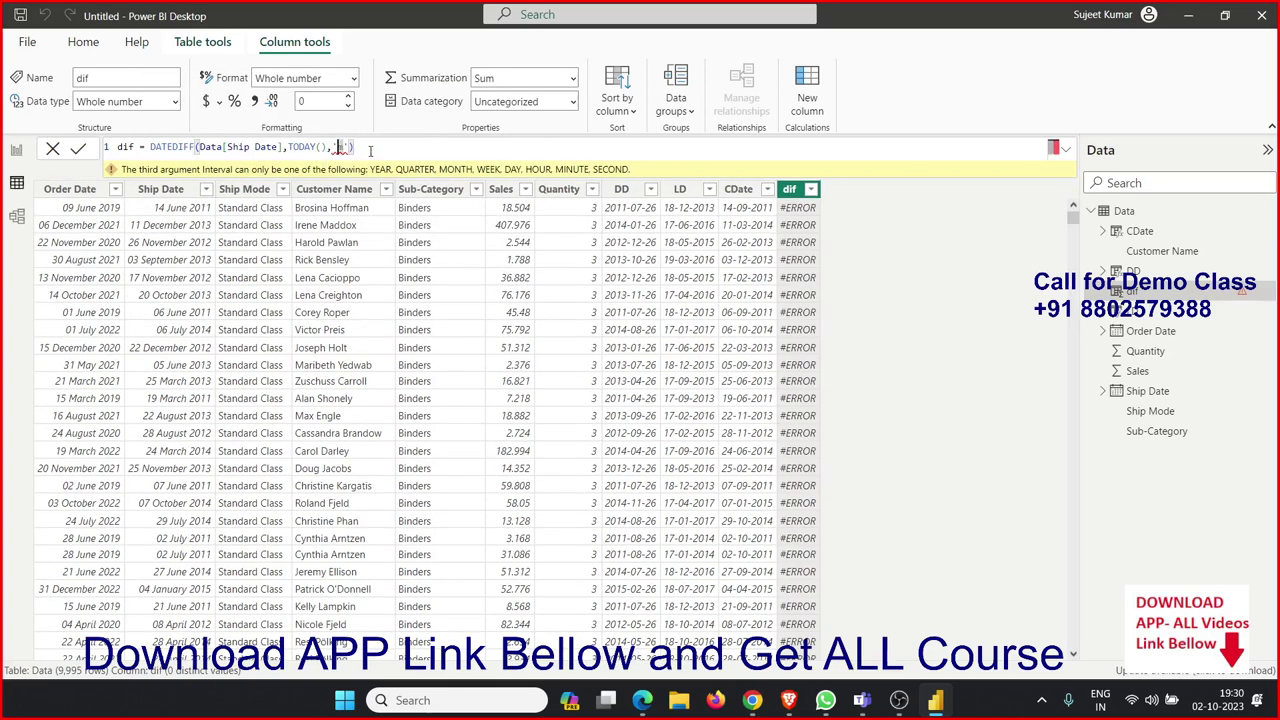
{"action": "key", "text": "BackSpace"}
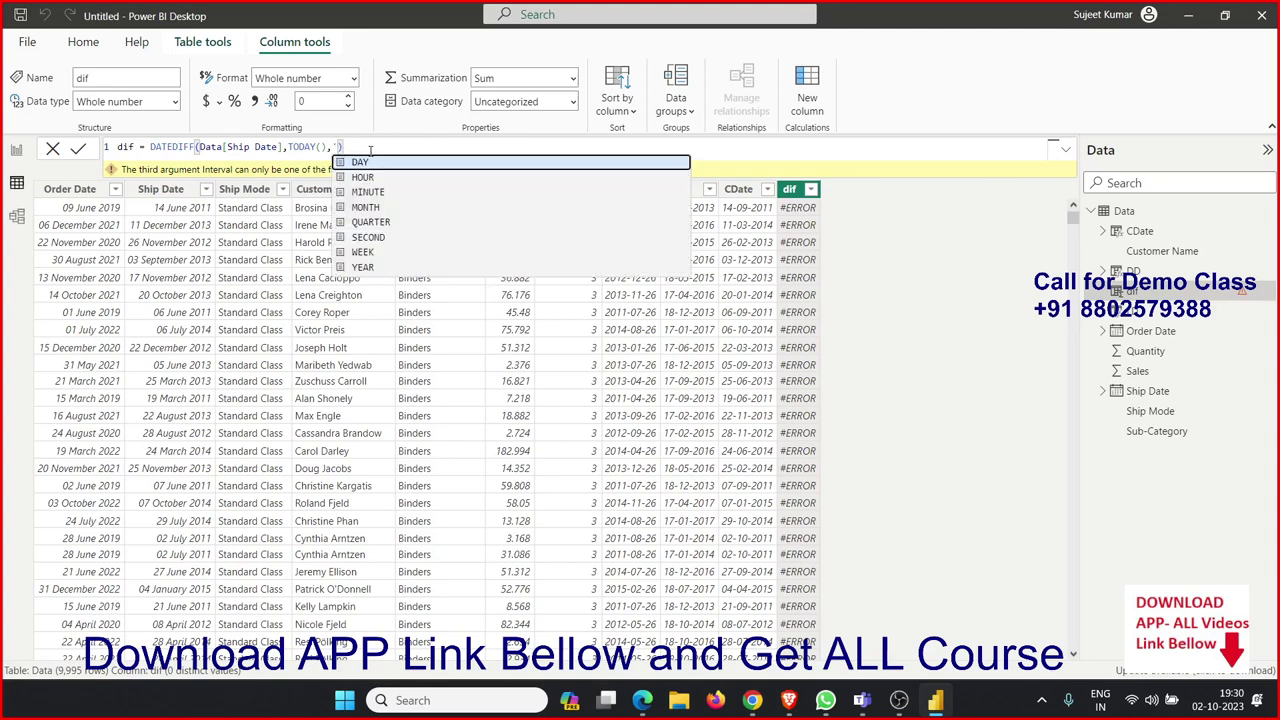
{"action": "key", "text": "Down"}
{"action": "key", "text": "Down"}
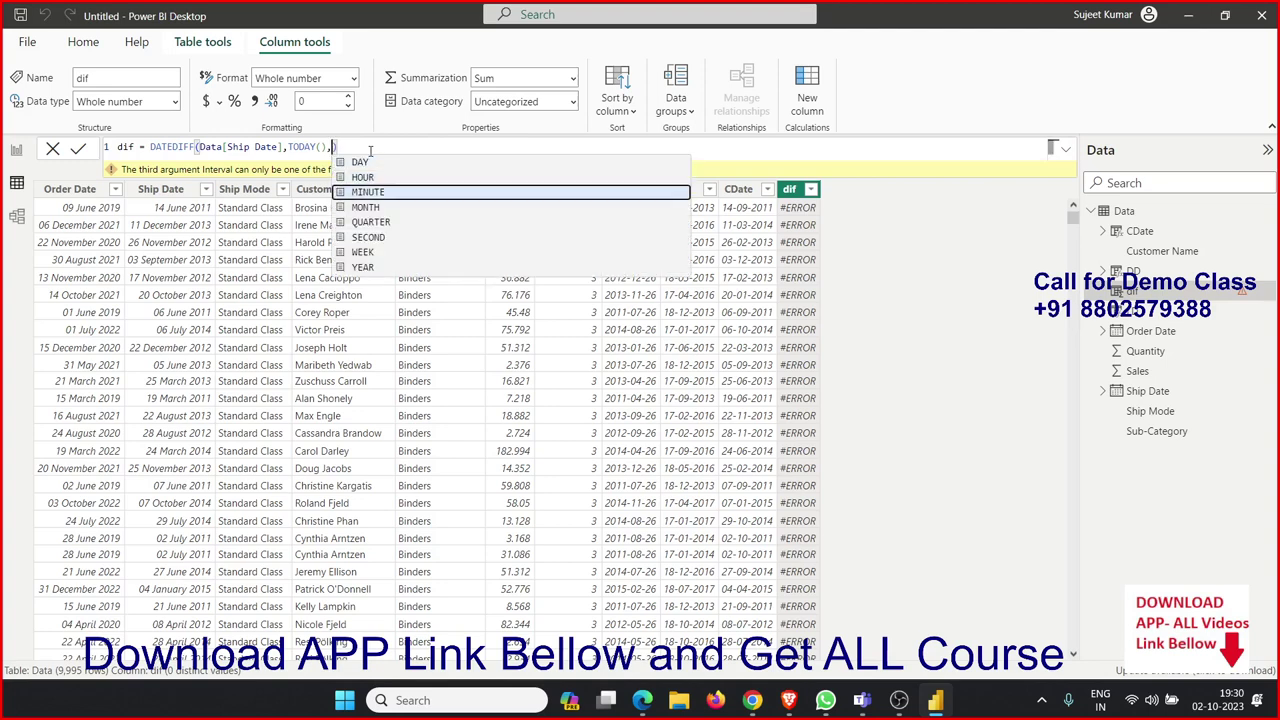
{"action": "key", "text": "Down"}
{"action": "key", "text": "Tab"}
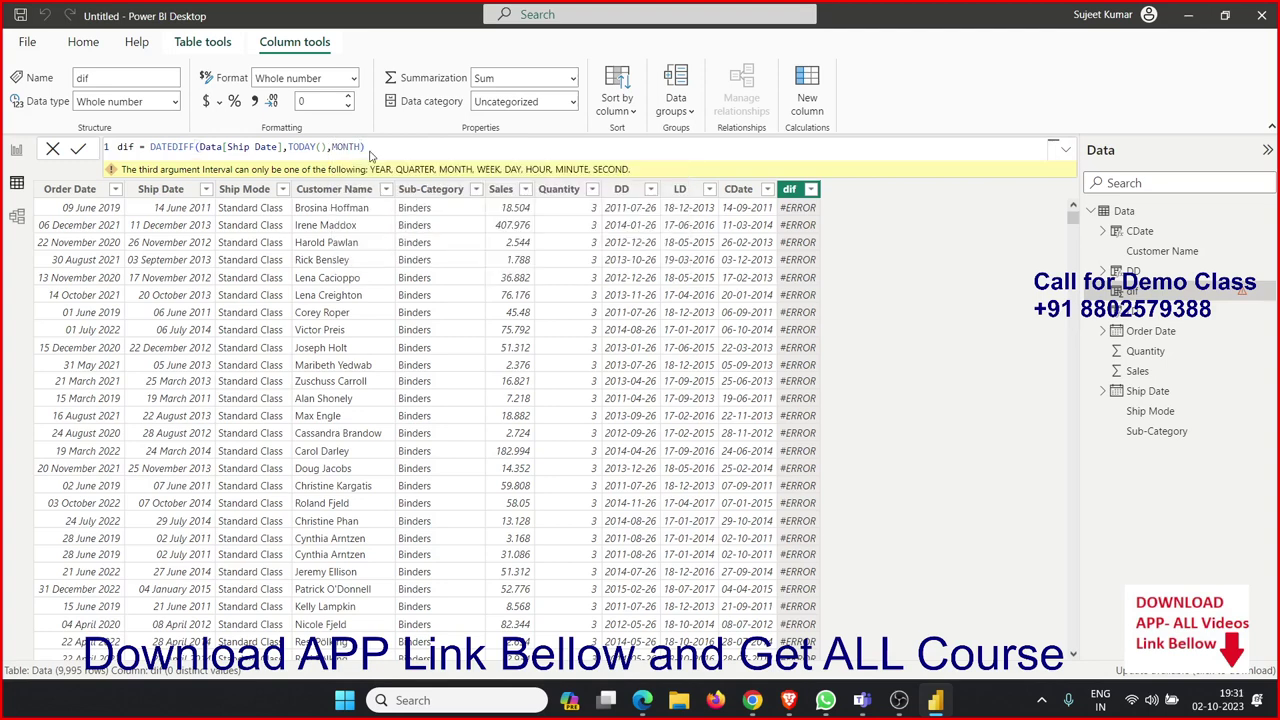
{"action": "key", "text": "Return"}
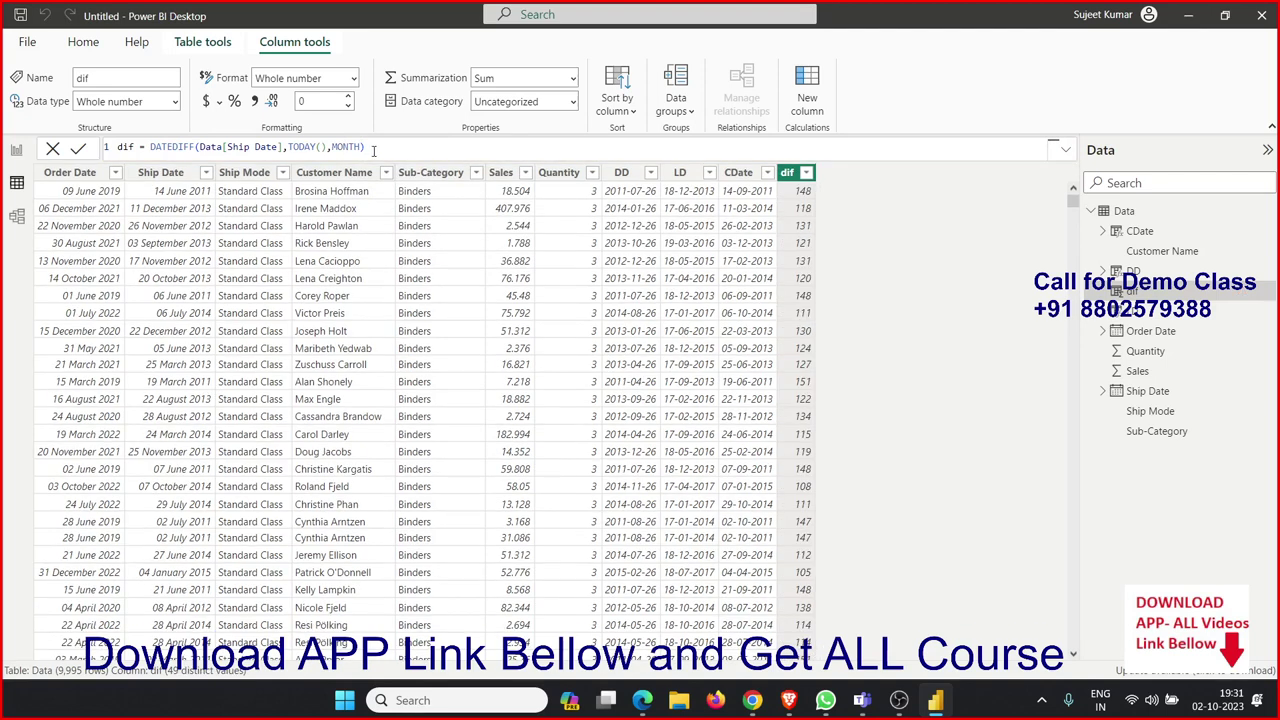
- Switch the DATEDIFF interval from MONTH to YEAR, giving dif values like 12 and 10
{"action": "double_click", "coordinate": [342, 147]}
{"action": "key", "text": "BackSpace"}
{"action": "key", "text": "Down"}
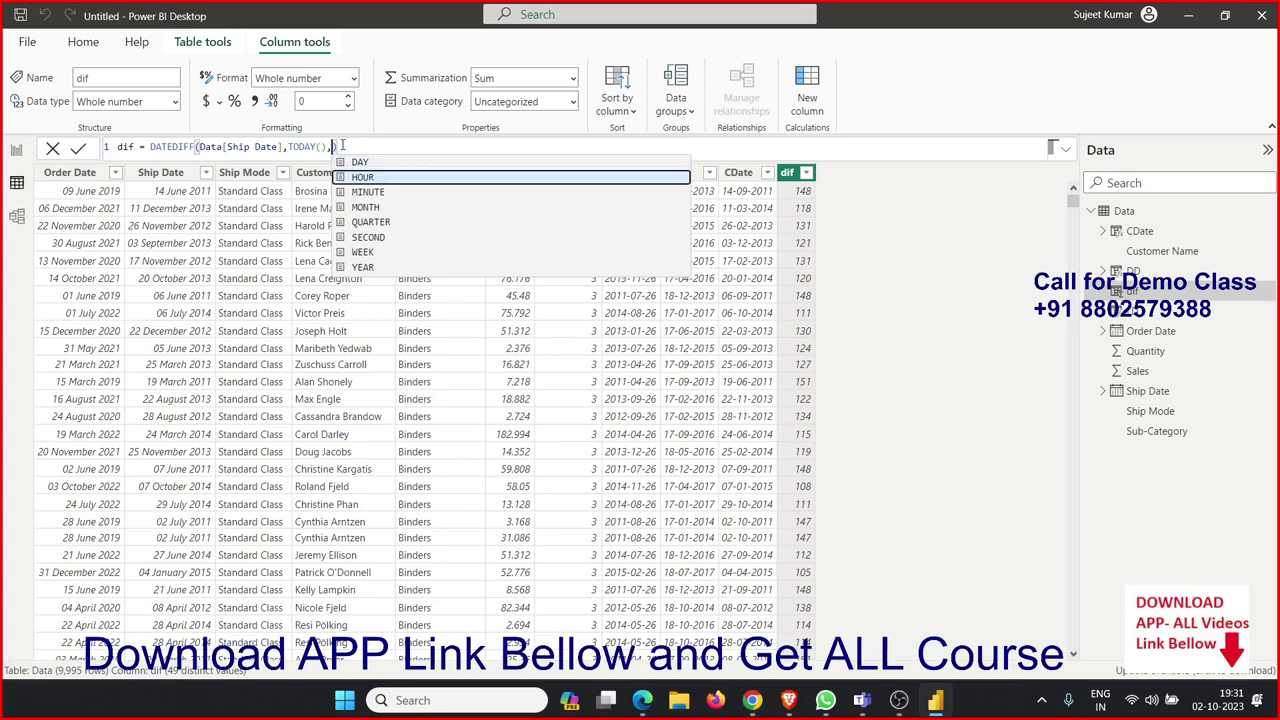
{"action": "key", "text": "Down"}
{"action": "key", "text": "Down"}
{"action": "key", "text": "Down"}
{"action": "key", "text": "Down"}
{"action": "key", "text": "Down"}
{"action": "key", "text": "Down"}
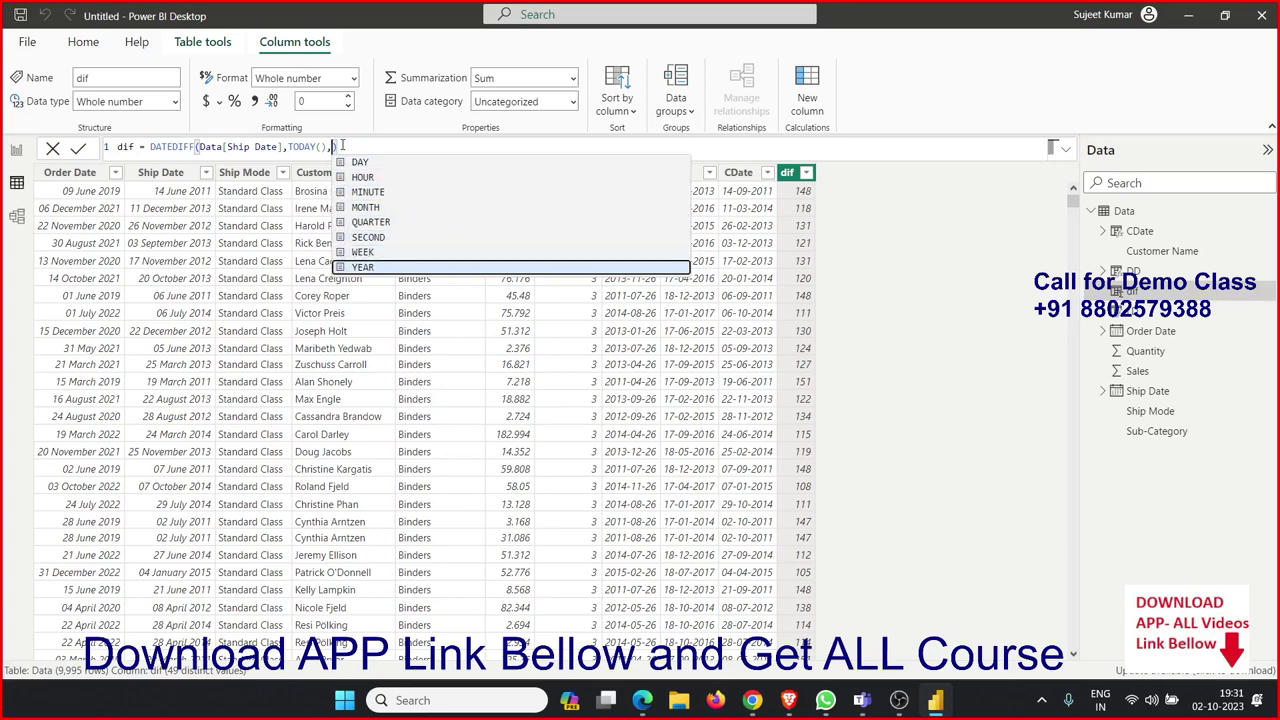
{"action": "key", "text": "Tab"}
{"action": "type", "text": ","}
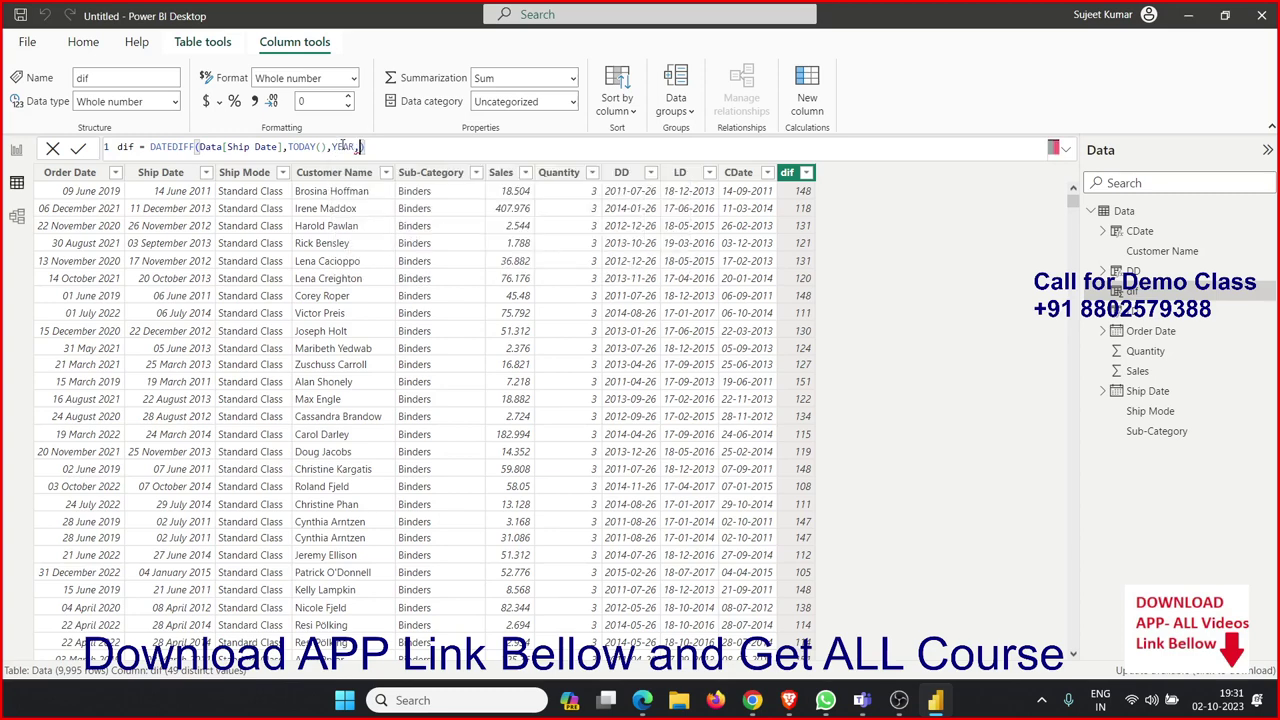
{"action": "key", "text": "BackSpace"}
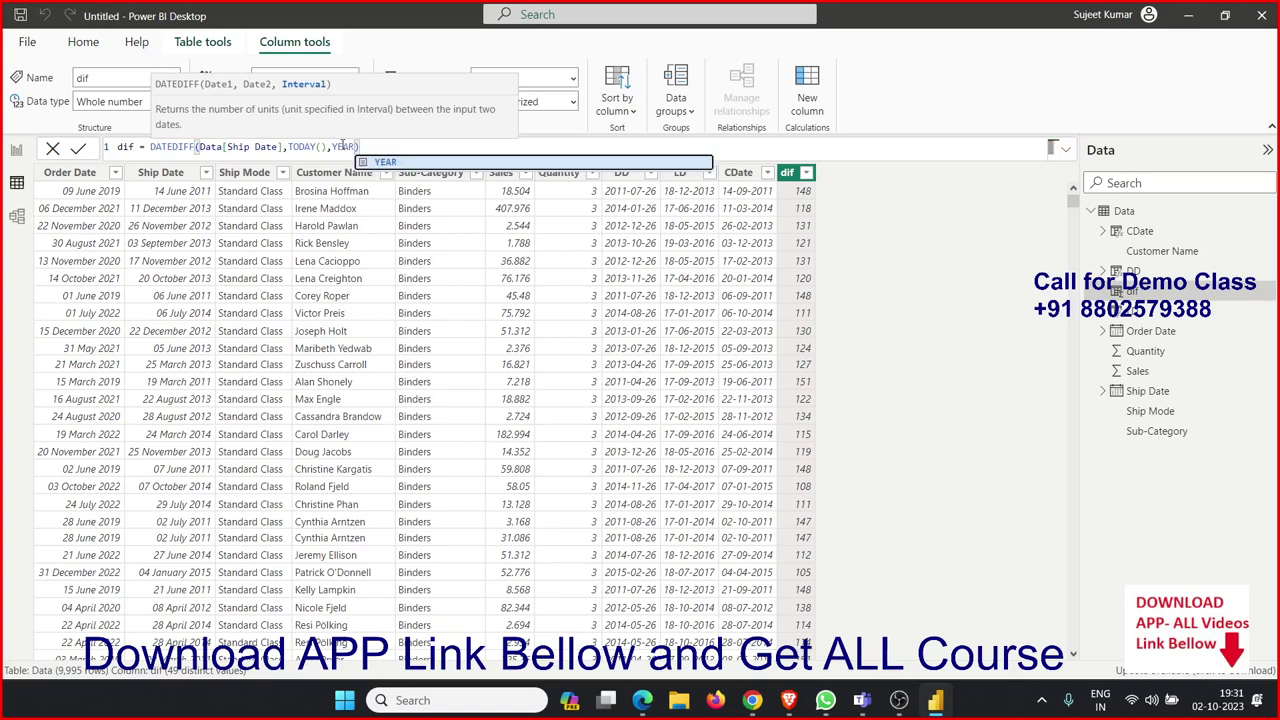
{"action": "key", "text": "Escape"}
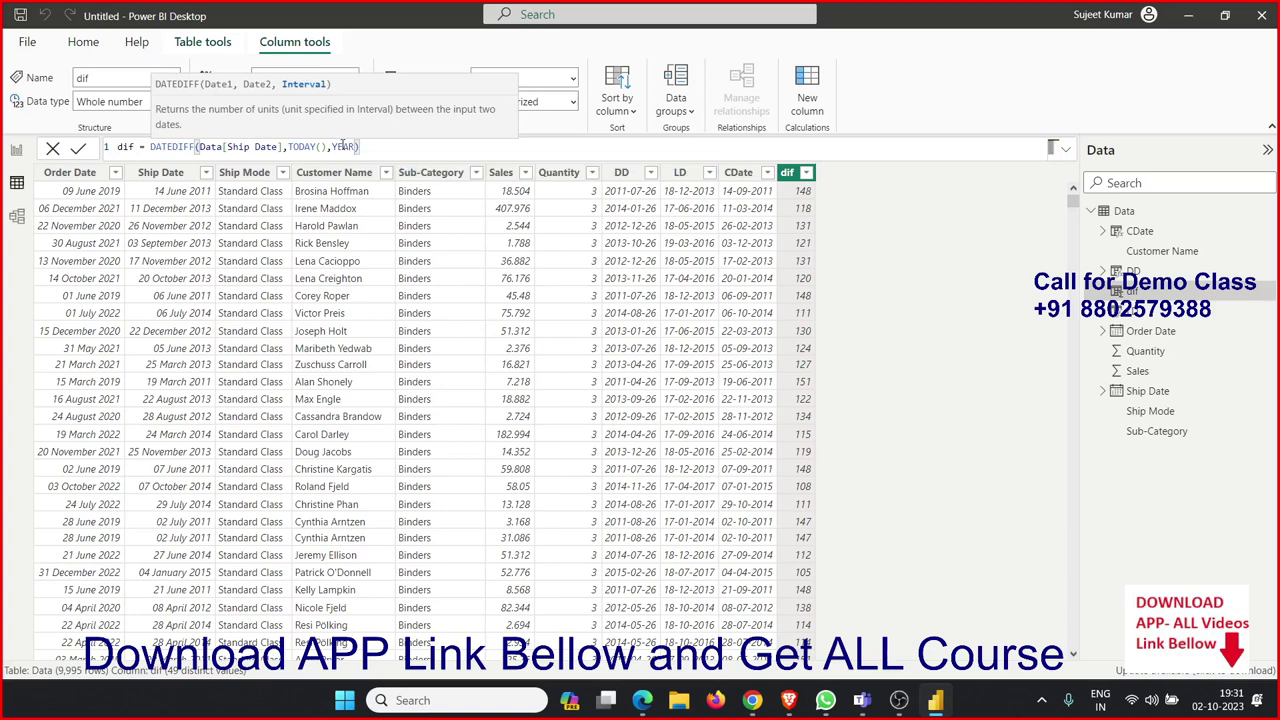
{"action": "key", "text": "Return"}
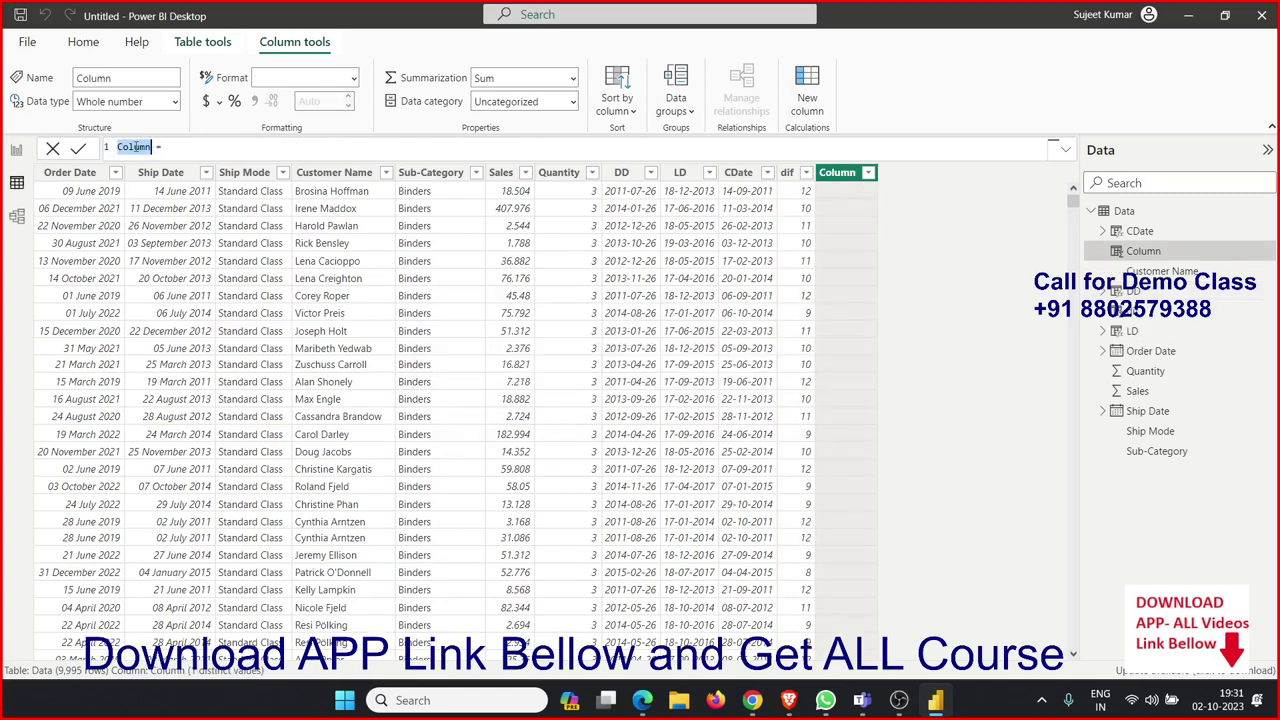
- Start the Difm column formula with DATEDIFF and Data[Ship Date] as the first date
{"action": "type", "text": "D"}
{"action": "type", "text": "iff ="}
{"action": "type", "text": "dte"}
{"action": "key", "text": "BackSpace"}
{"action": "key", "text": "BackSpace"}
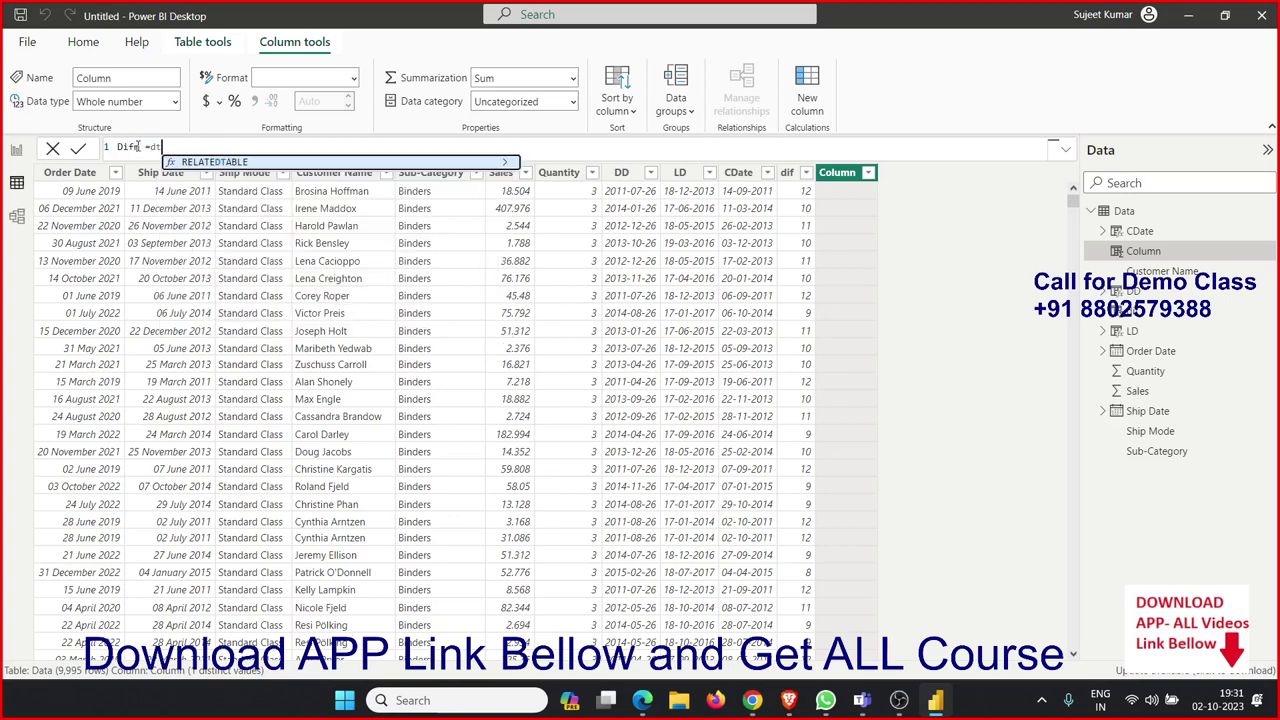
{"action": "type", "text": "a"}
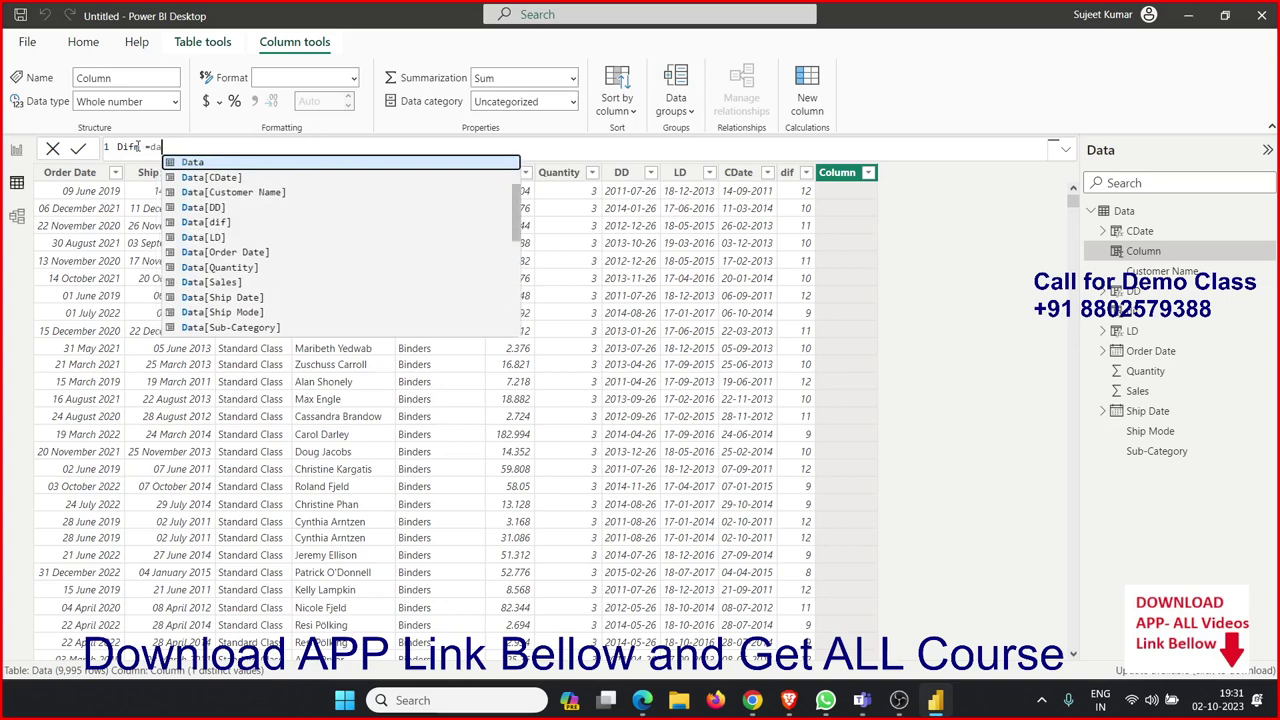
{"action": "type", "text": "t"}
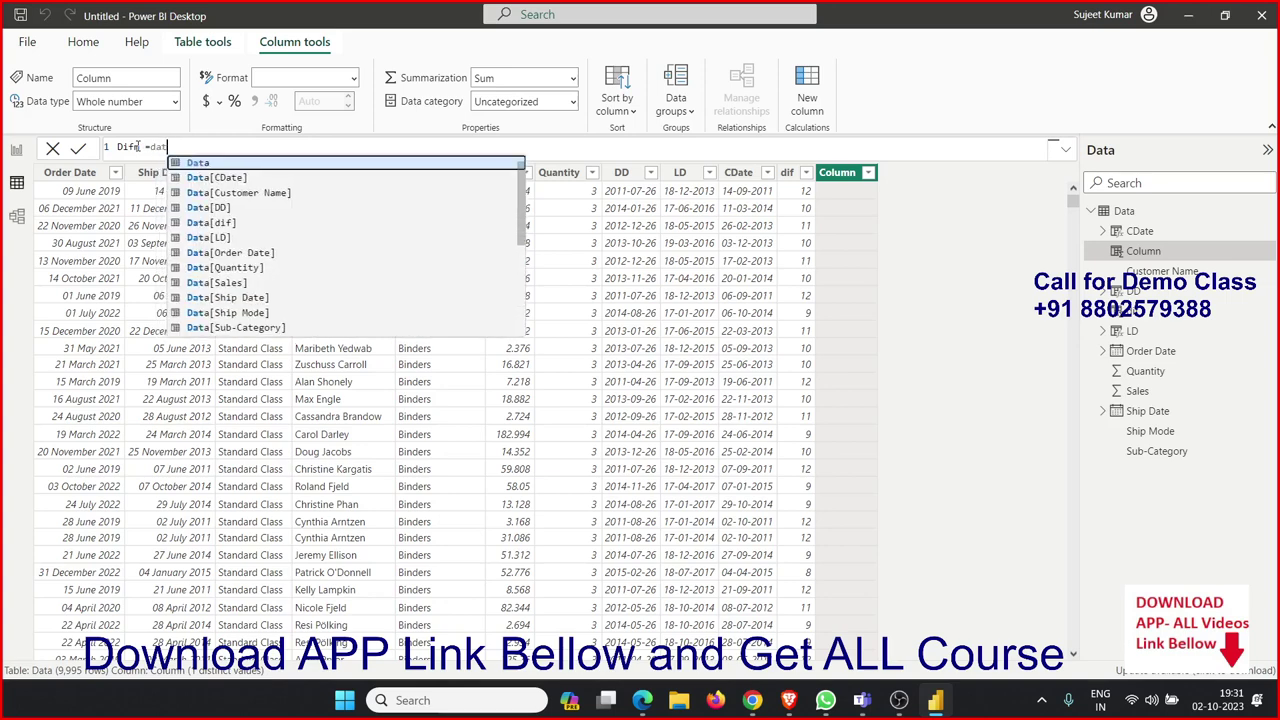
{"action": "type", "text": "ed"}
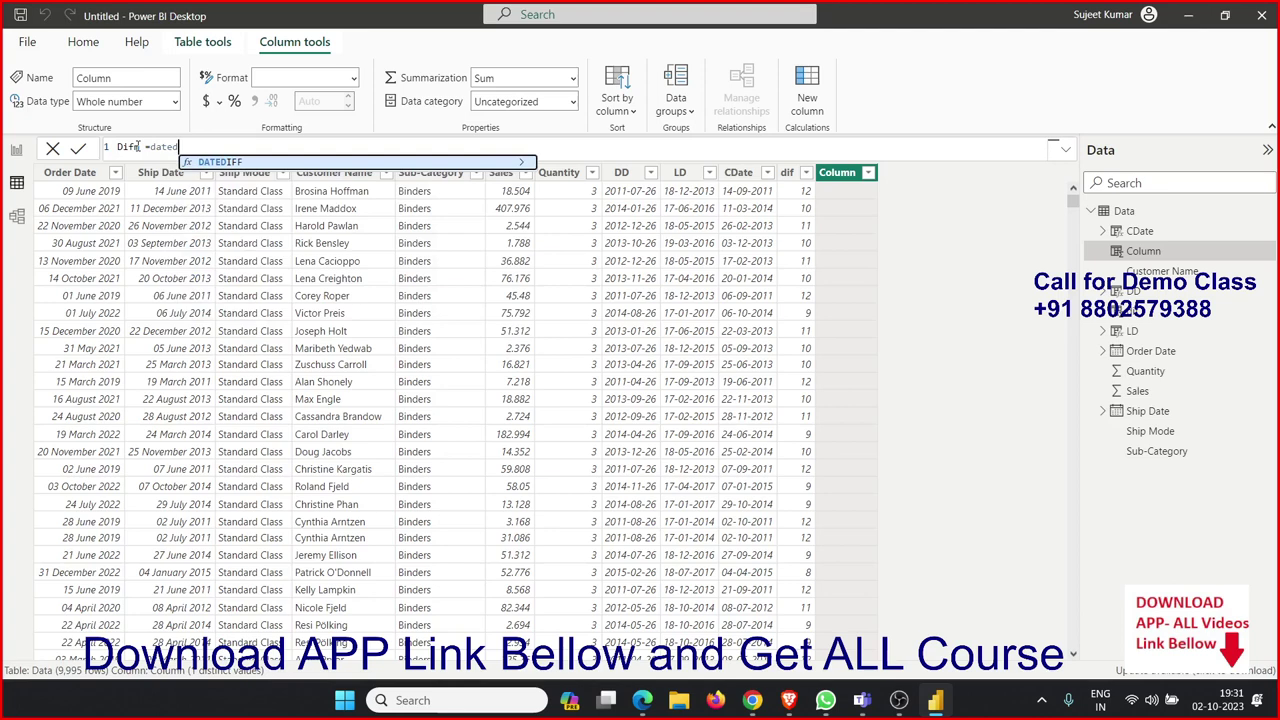
{"action": "key", "text": "Tab"}
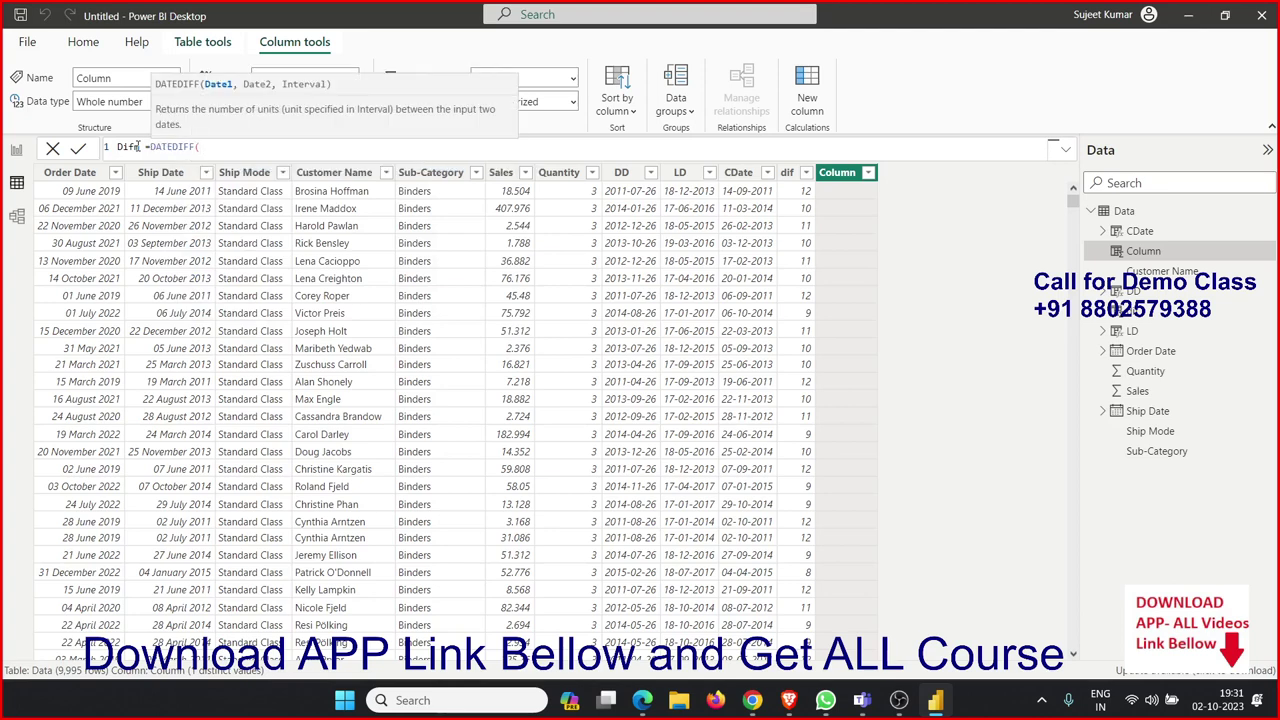
{"action": "type", "text": "sh"}
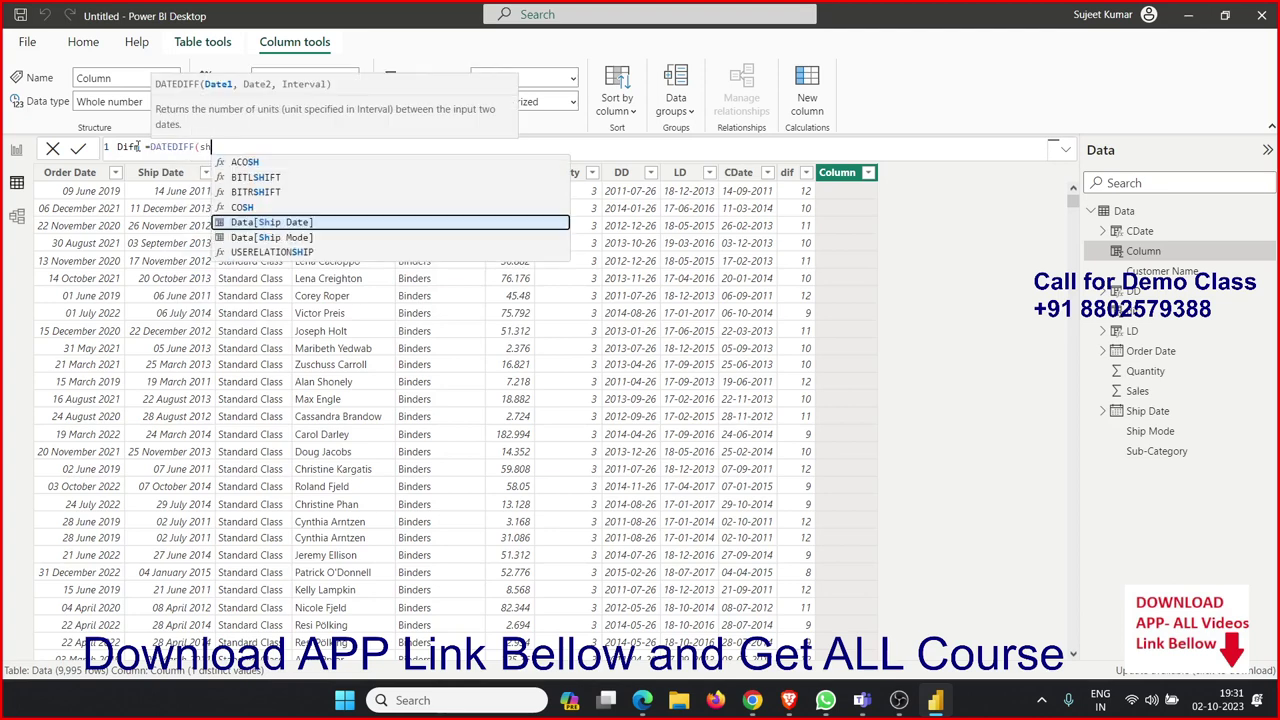
{"action": "key", "text": "Tab"}
- Complete Difm with TODAY() and the MONTH interval, producing month counts like 148
{"action": "type", "text": ","}
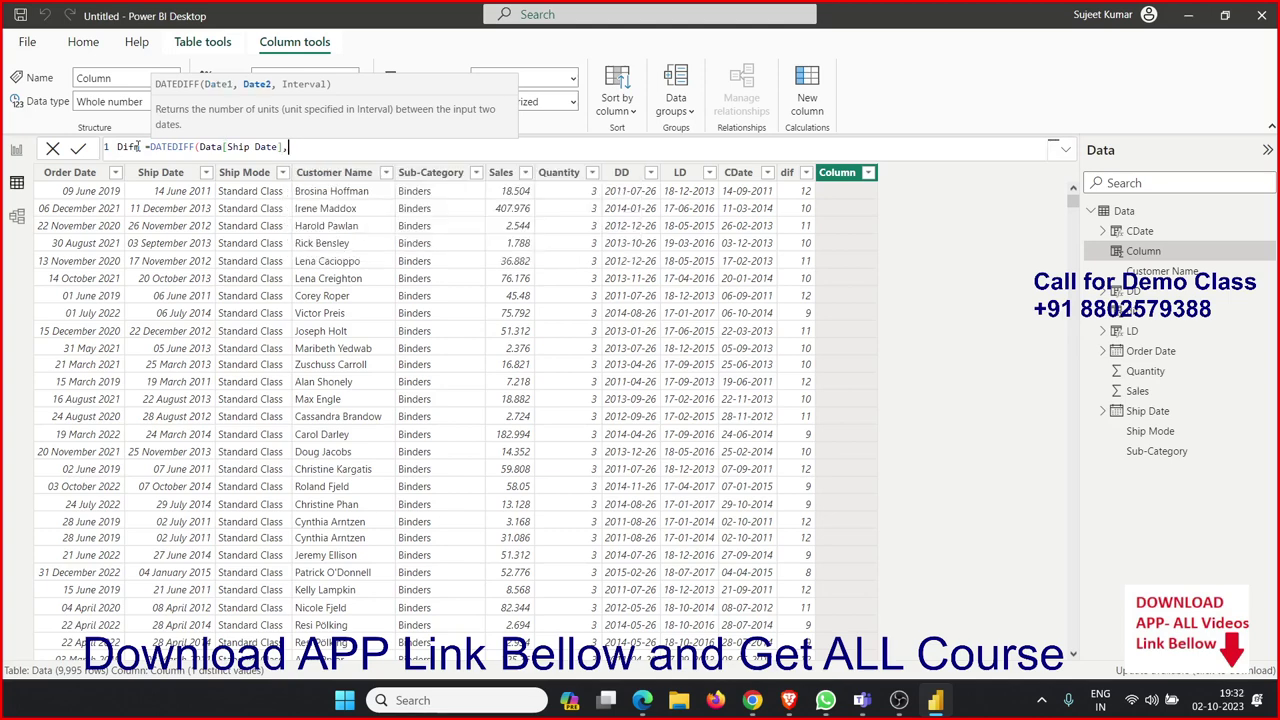
{"action": "type", "text": "tod"}
{"action": "key", "text": "Tab"}
{"action": "type", "text": ","}
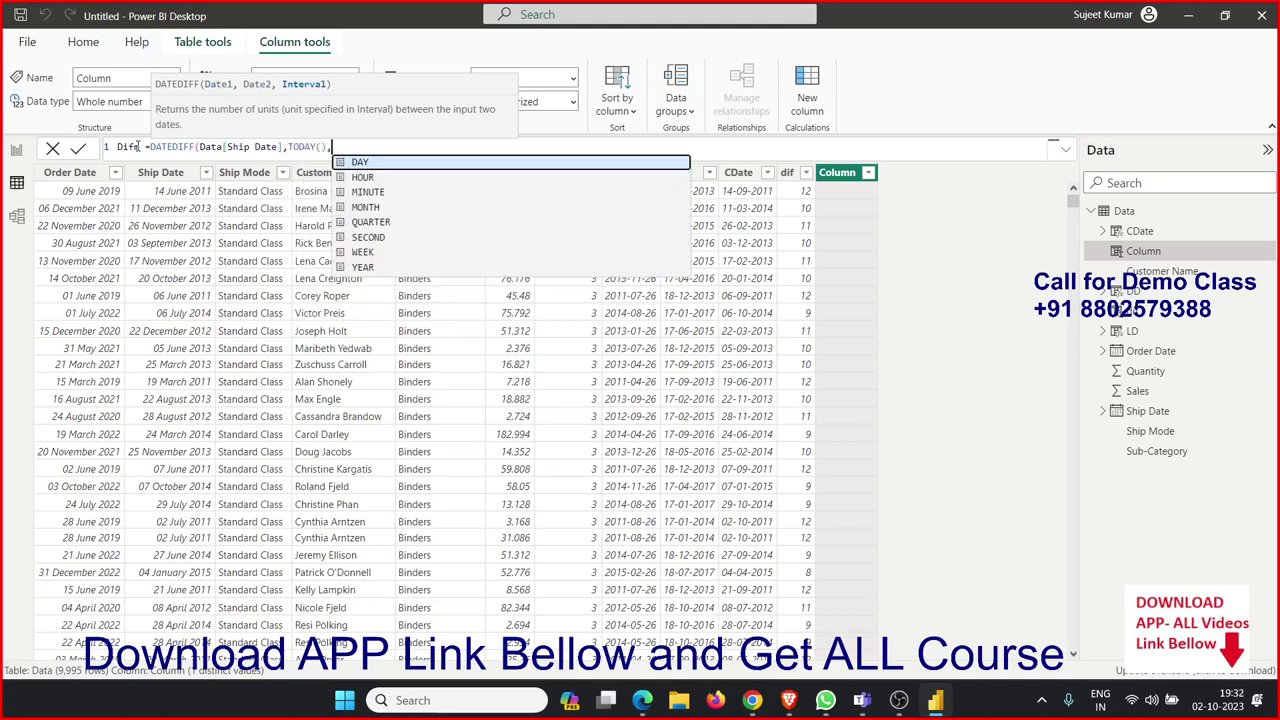
{"action": "key", "text": "Down"}
{"action": "key", "text": "Down"}
{"action": "key", "text": "Down"}
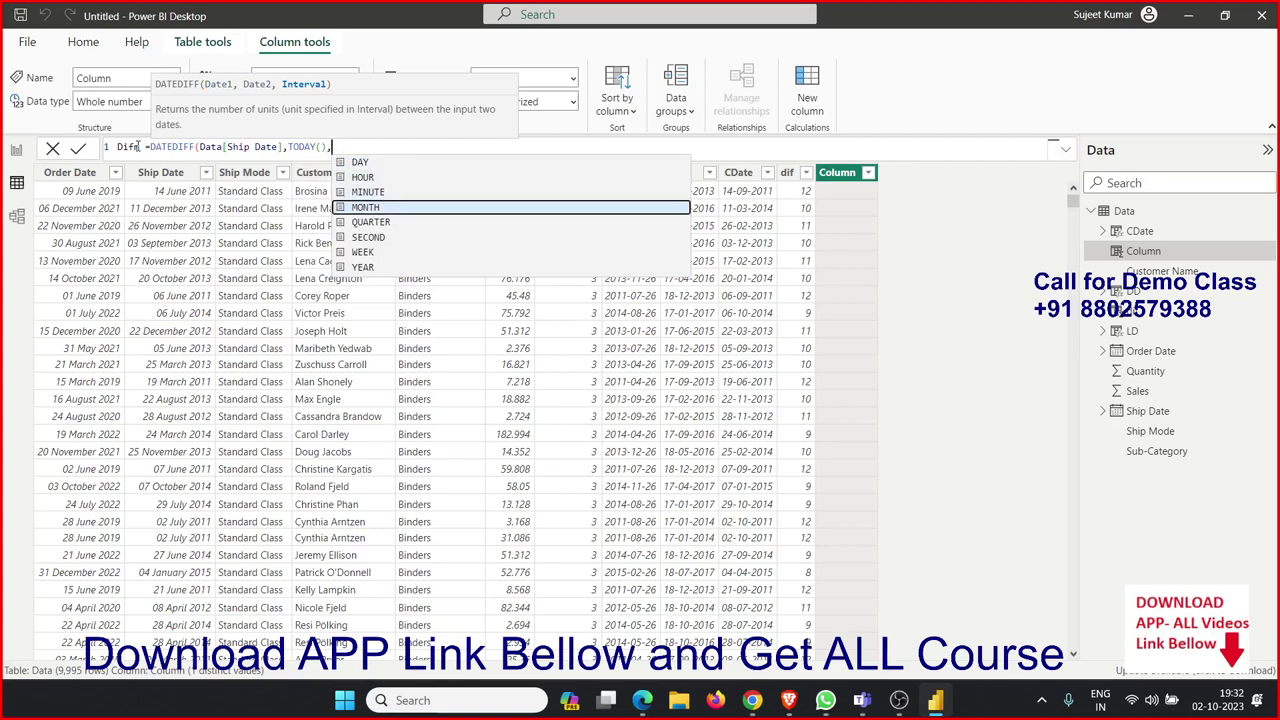
{"action": "key", "text": "Tab"}
{"action": "type", "text": ")"}
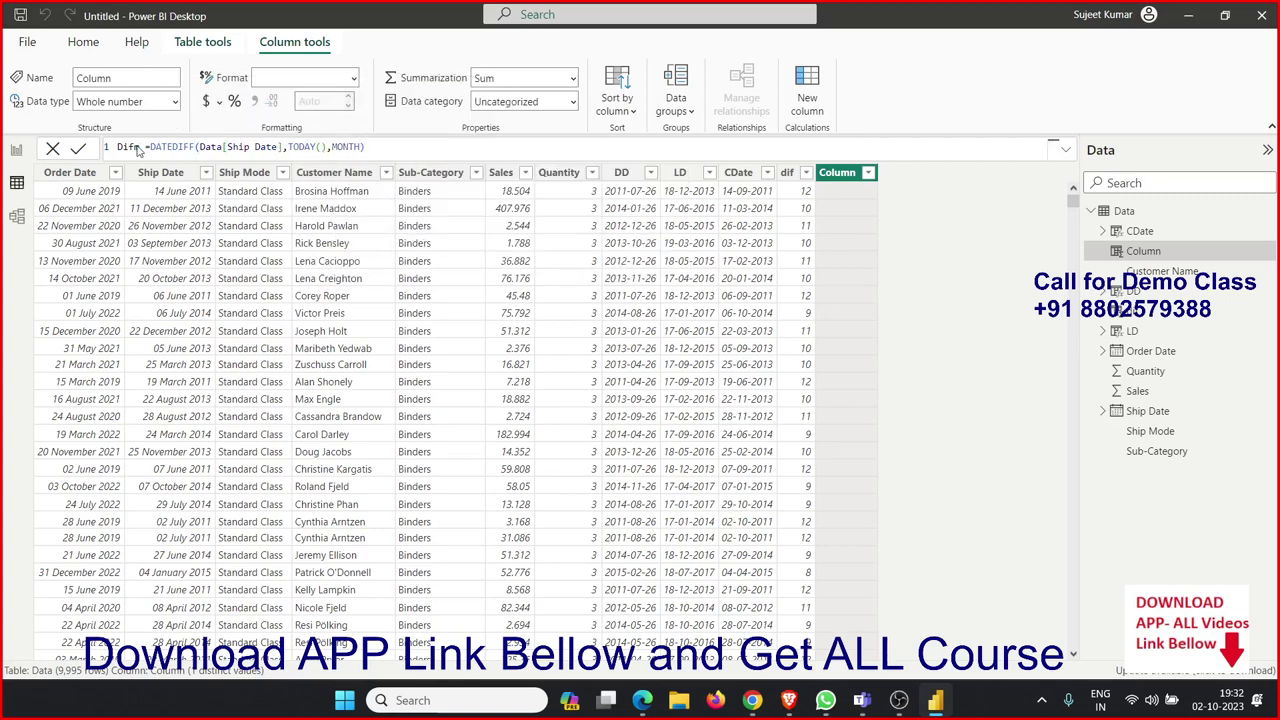
{"action": "key", "text": "Return"}
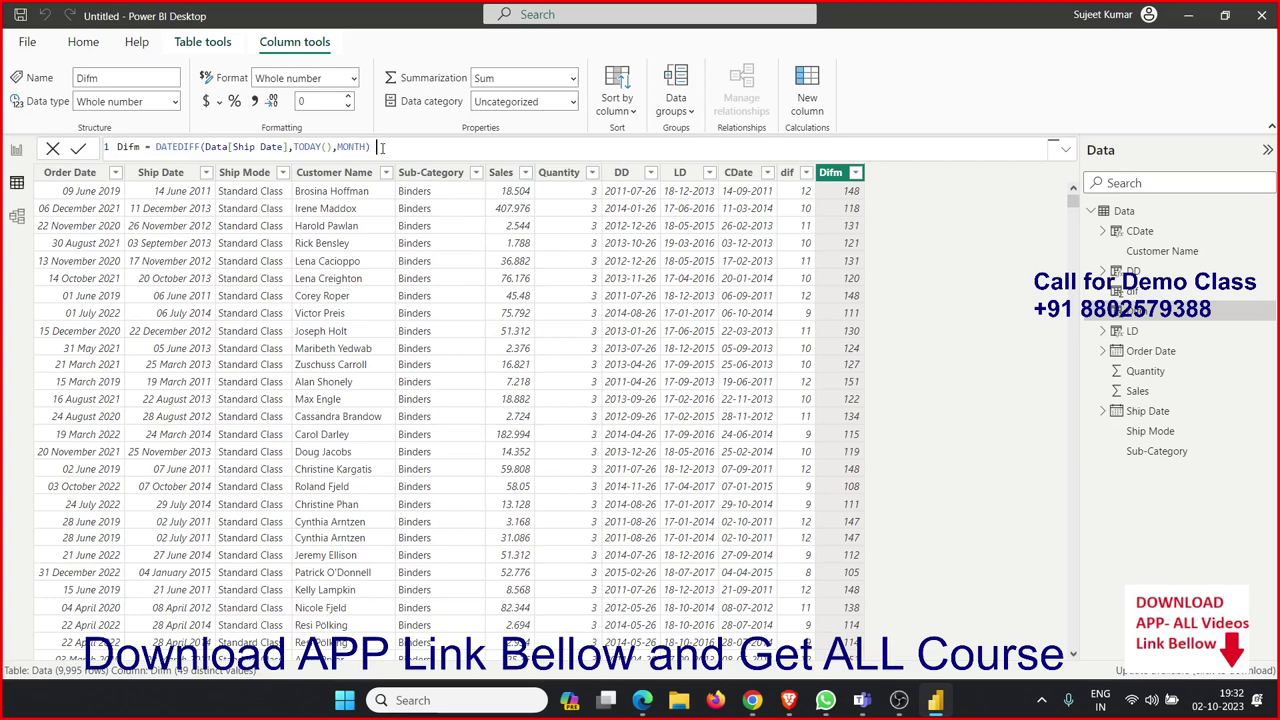
- Try subtracting (dif*12) in the Difm formula, then revert Difm to the plain month difference
{"action": "type", "text": "-"}
{"action": "type", "text": "dif"}
{"action": "key", "text": "Tab"}
{"action": "type", "text": "*1"}
{"action": "type", "text": "2"}
{"action": "left_click", "coordinate": [383, 147]}
{"action": "type", "text": "("}
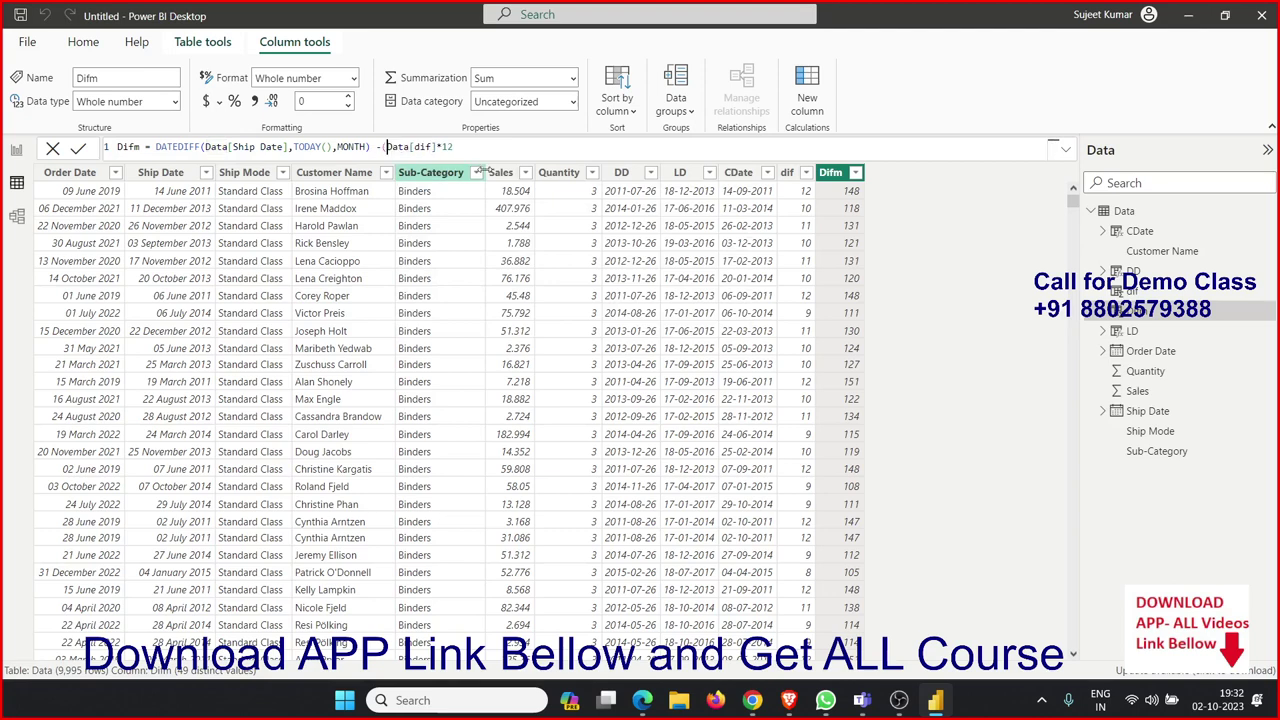
{"action": "left_click", "coordinate": [502, 147]}
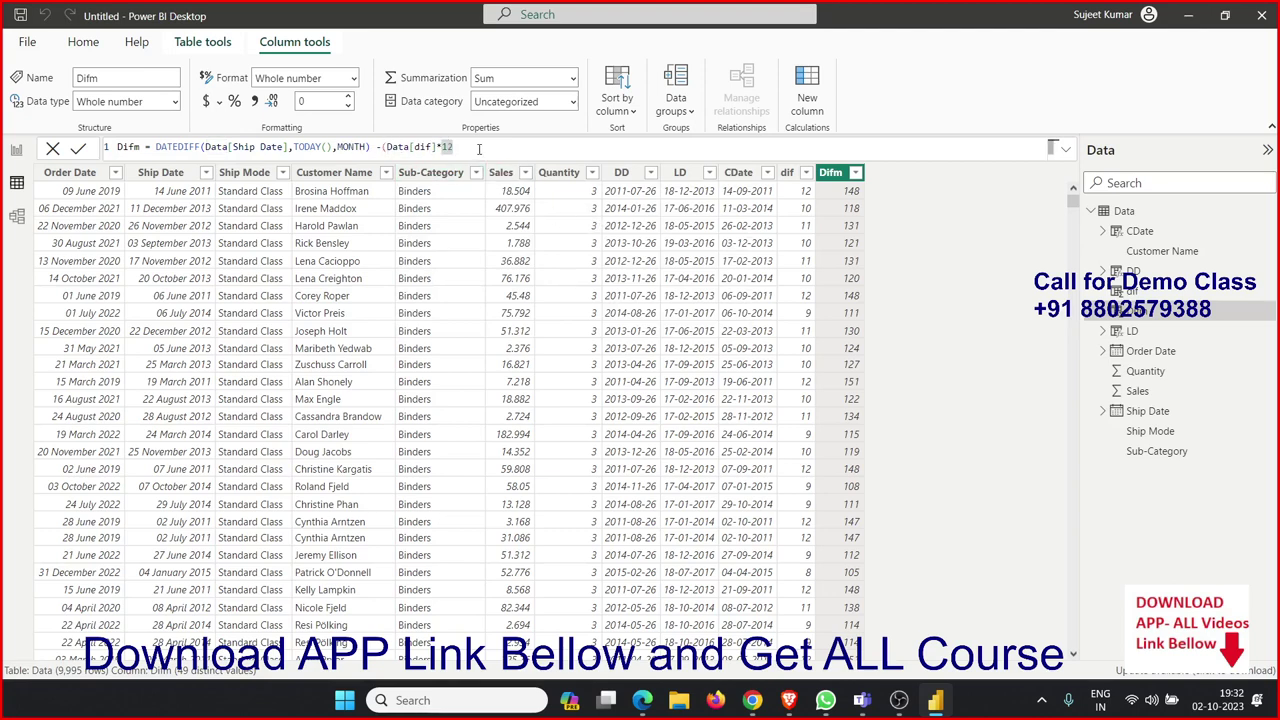
{"action": "type", "text": ")"}
{"action": "key", "text": "Return"}
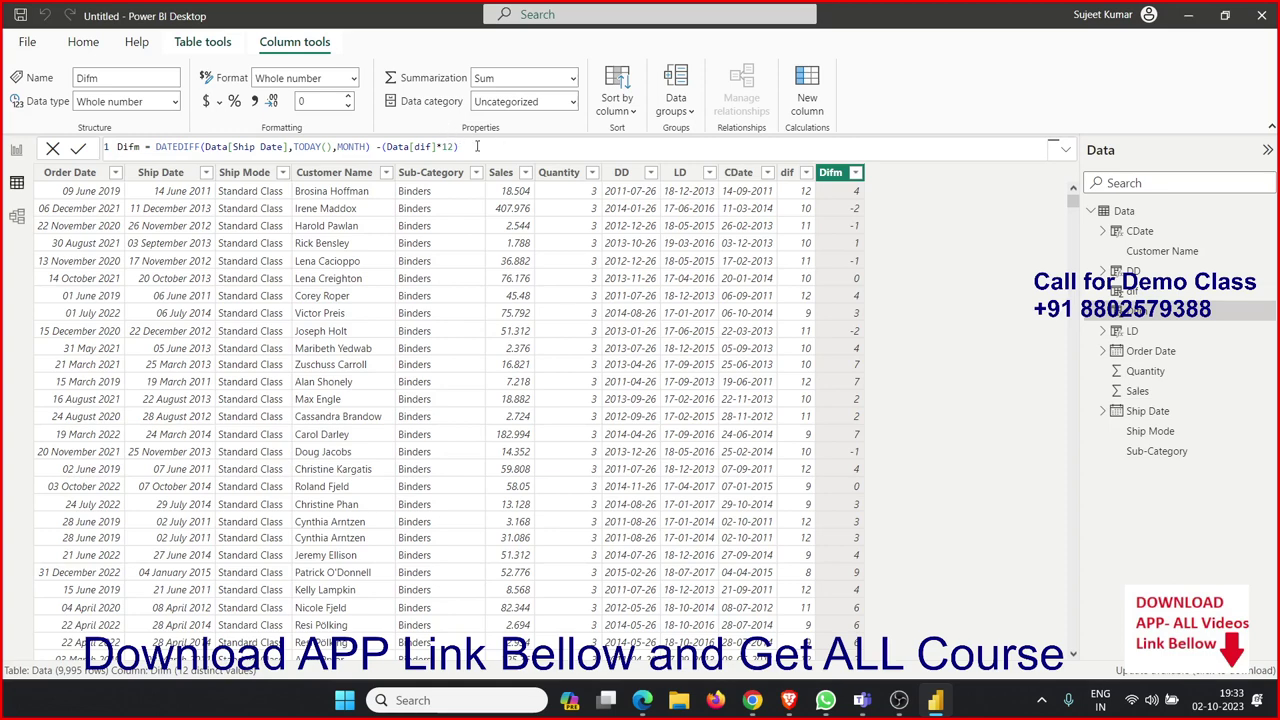
{"action": "left_click", "coordinate": [481, 146]}
{"action": "key", "text": "BackSpace"}
{"action": "key", "text": "BackSpace"}
{"action": "key", "text": "BackSpace"}
{"action": "key", "text": "BackSpace"}
{"action": "key", "text": "BackSpace"}
{"action": "key", "text": "BackSpace"}
{"action": "key", "text": "BackSpace"}
{"action": "key", "text": "BackSpace"}
{"action": "key", "text": "BackSpace"}
{"action": "key", "text": "BackSpace"}
{"action": "key", "text": "BackSpace"}
{"action": "key", "text": "Return"}
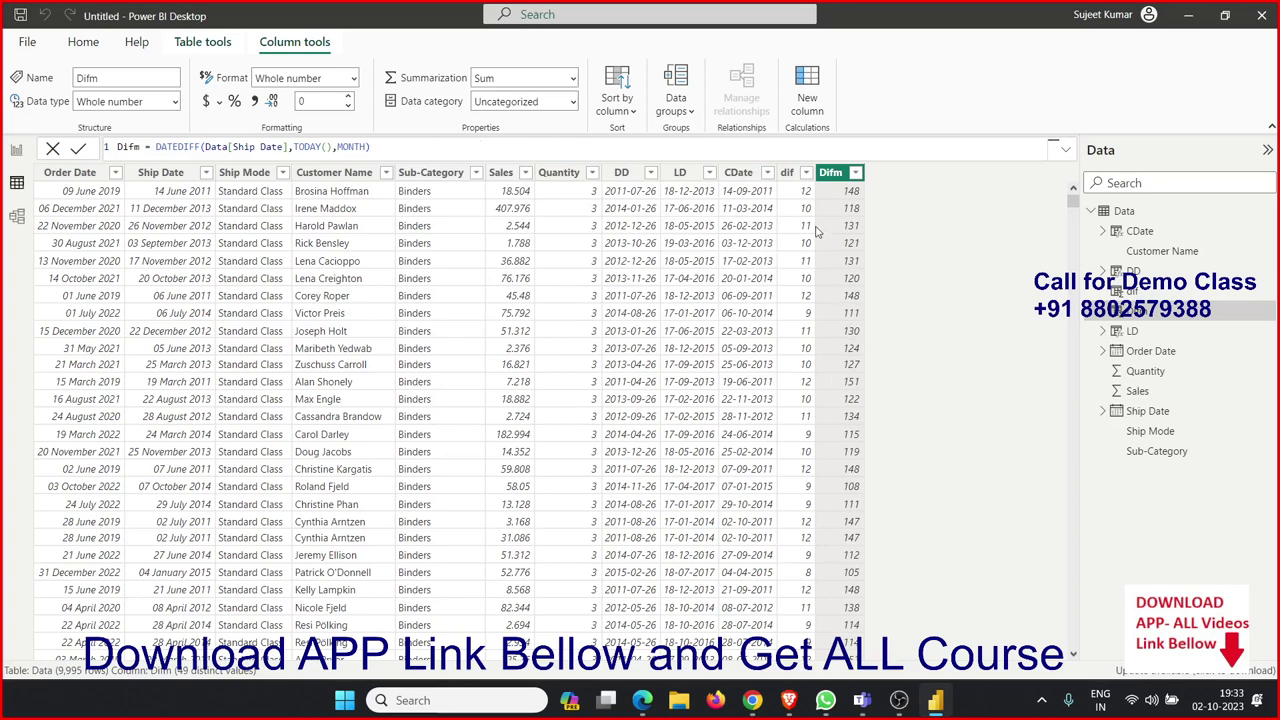
- Compare the dif and Difm columns' formulas and values
{"action": "left_click", "coordinate": [805, 215]}
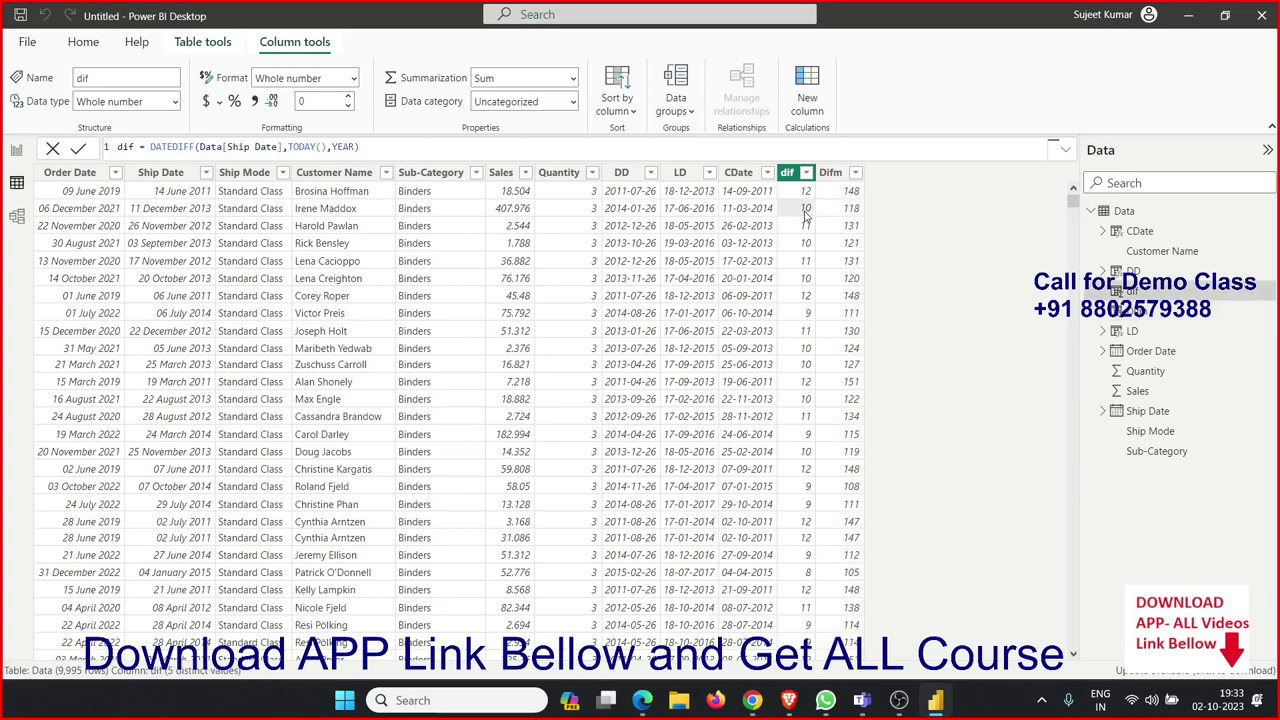
{"action": "left_click", "coordinate": [845, 215]}
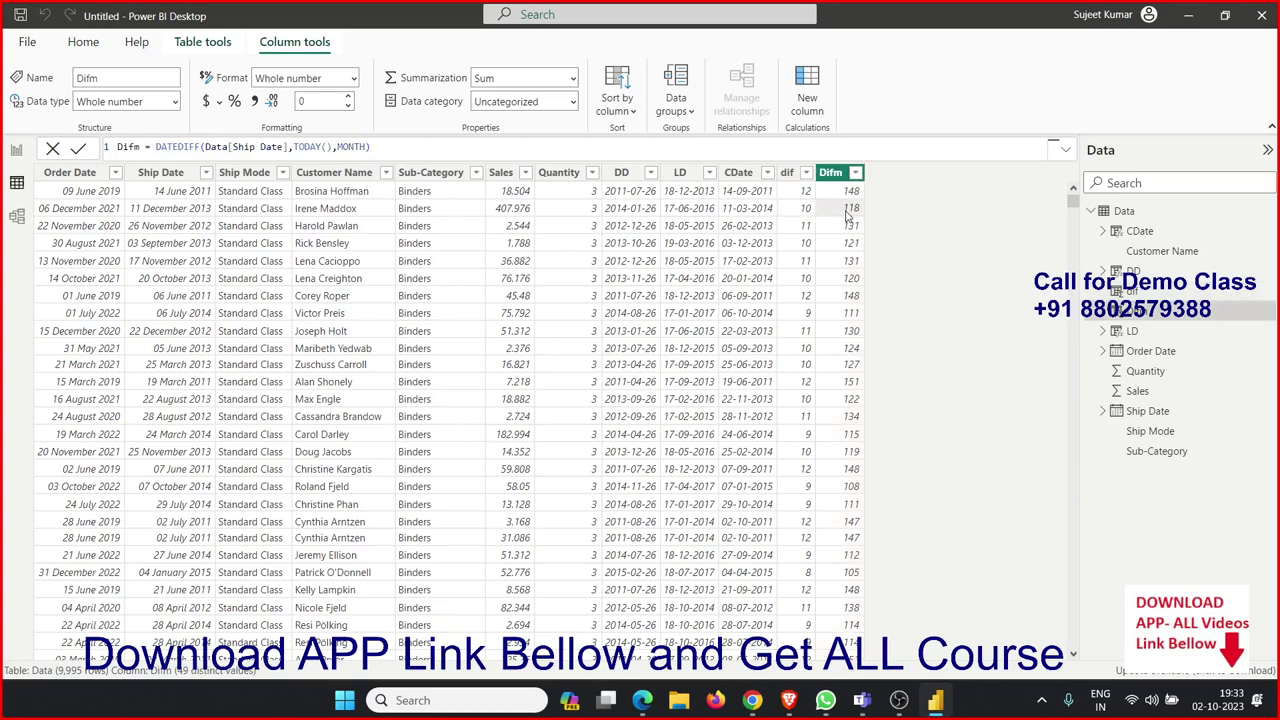
{"action": "left_click", "coordinate": [810, 218]}
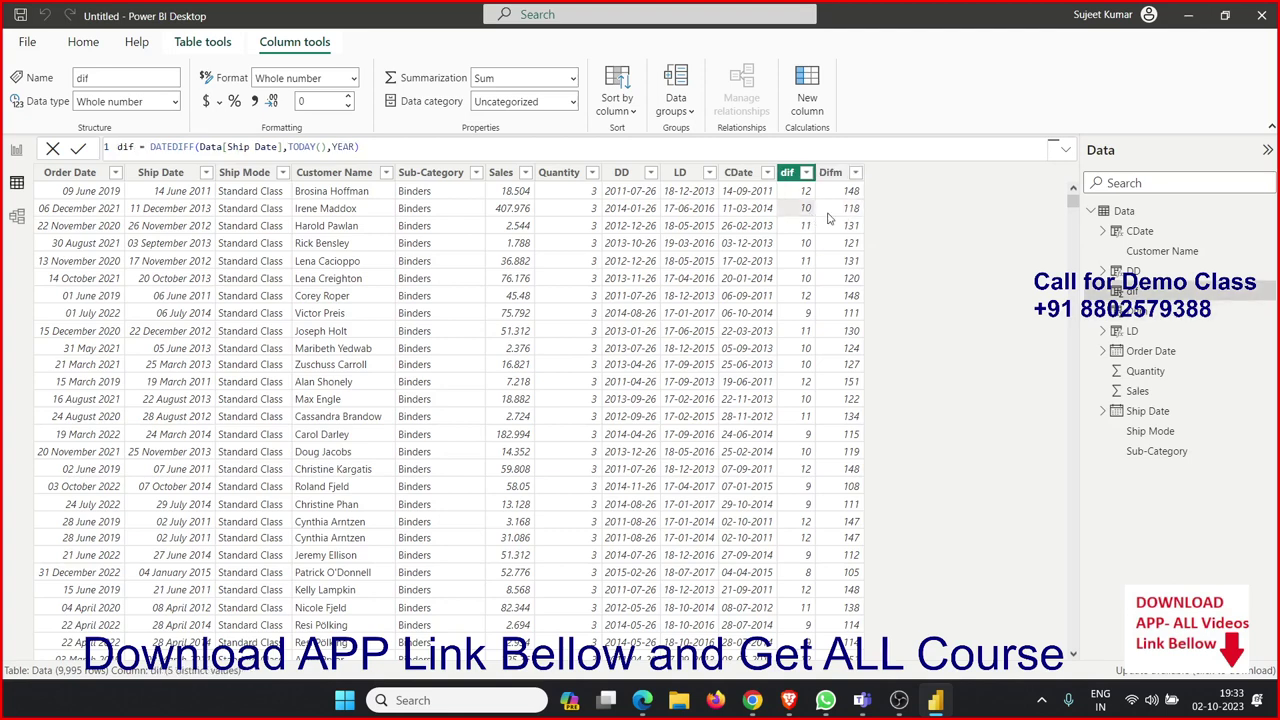
{"action": "left_click", "coordinate": [828, 218]}
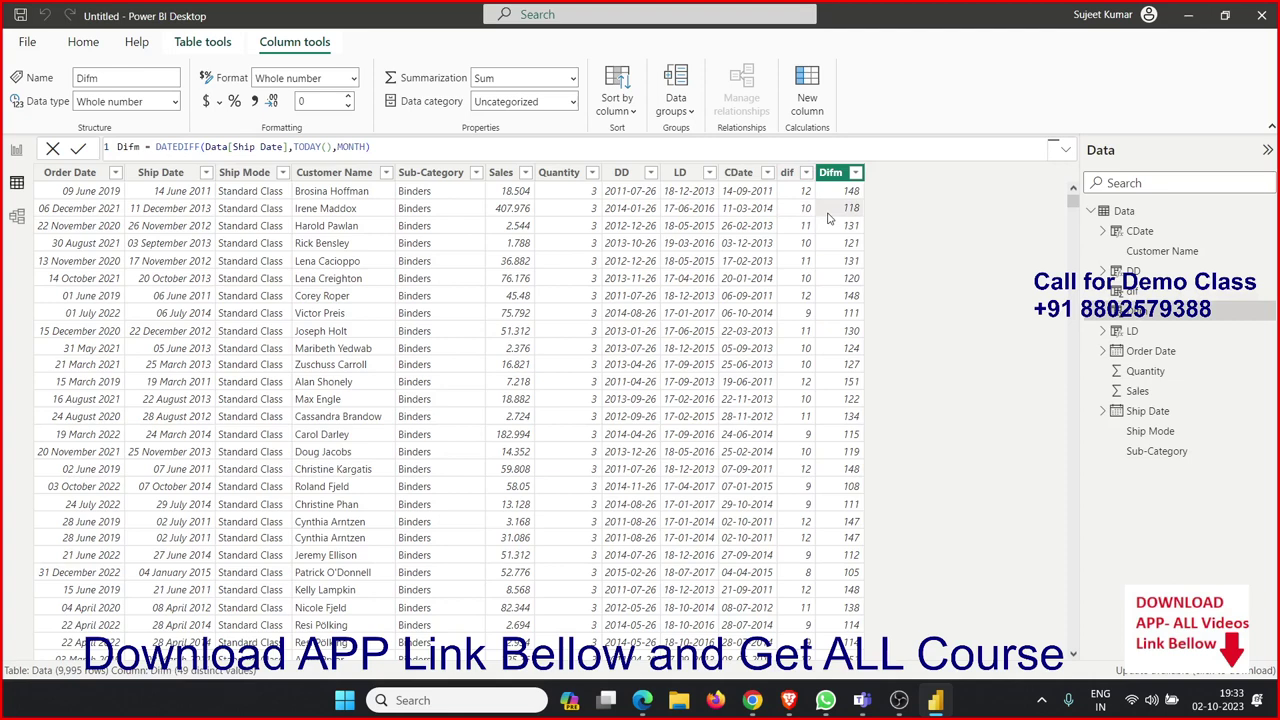
{"action": "key", "text": "Left"}
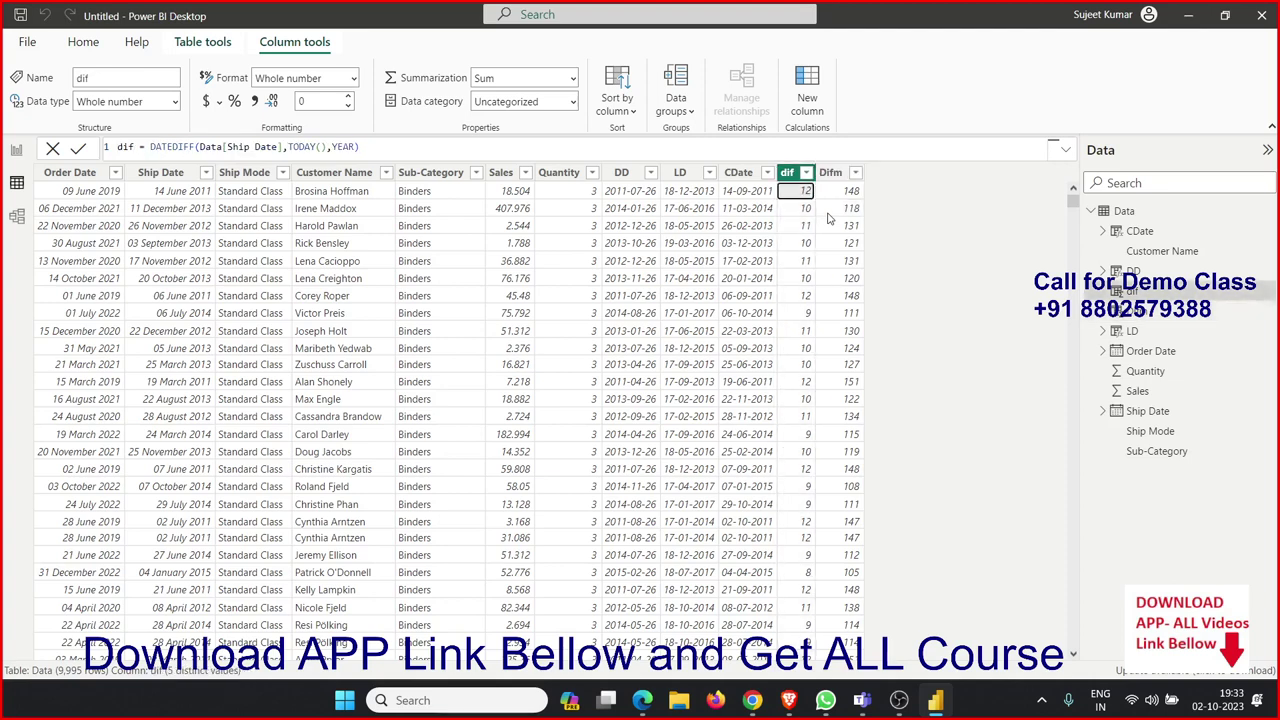
{"action": "key", "text": "Down"}
{"action": "key", "text": "Down"}
{"action": "key", "text": "Down"}
{"action": "key", "text": "Up"}
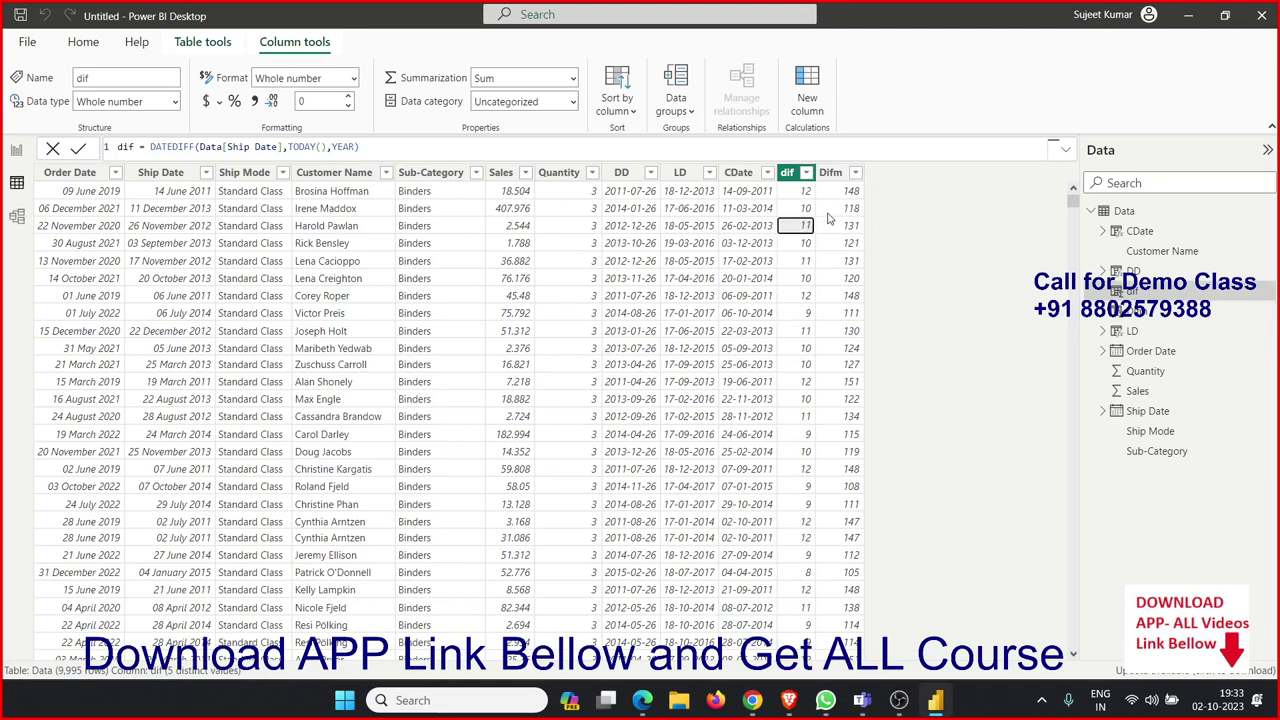
{"action": "key", "text": "Up"}
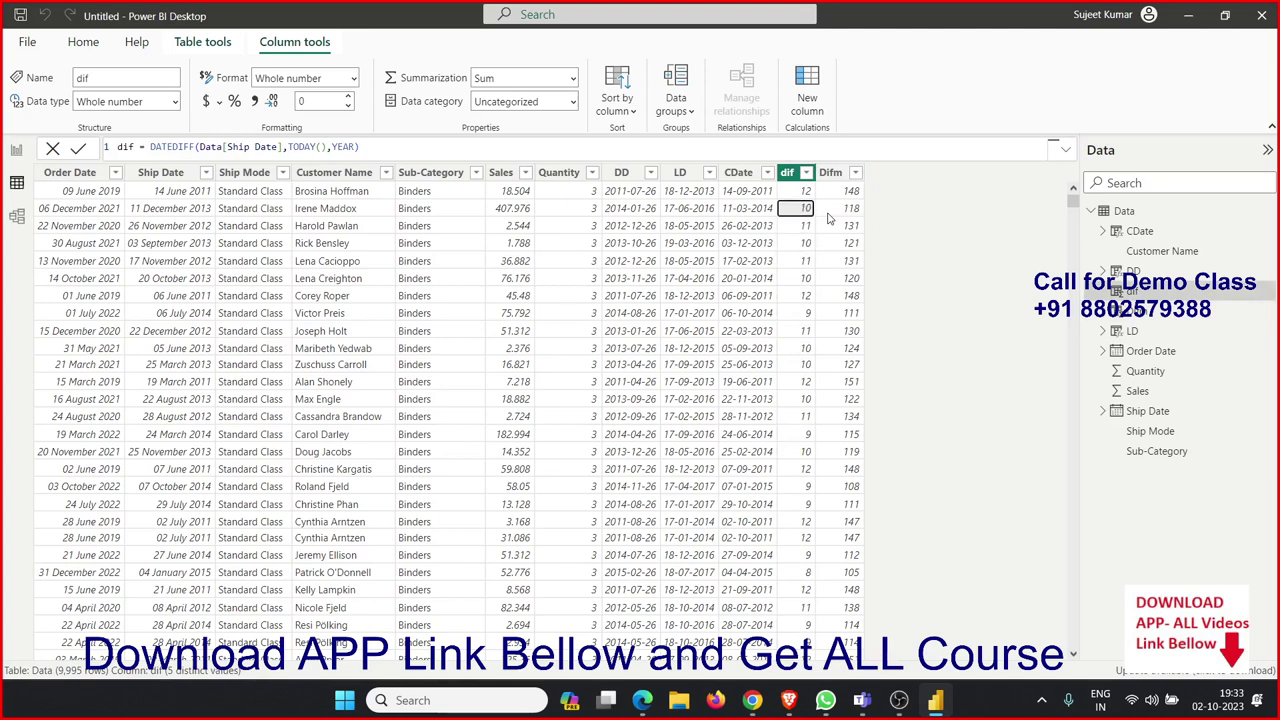
{"action": "key", "text": "Up"}
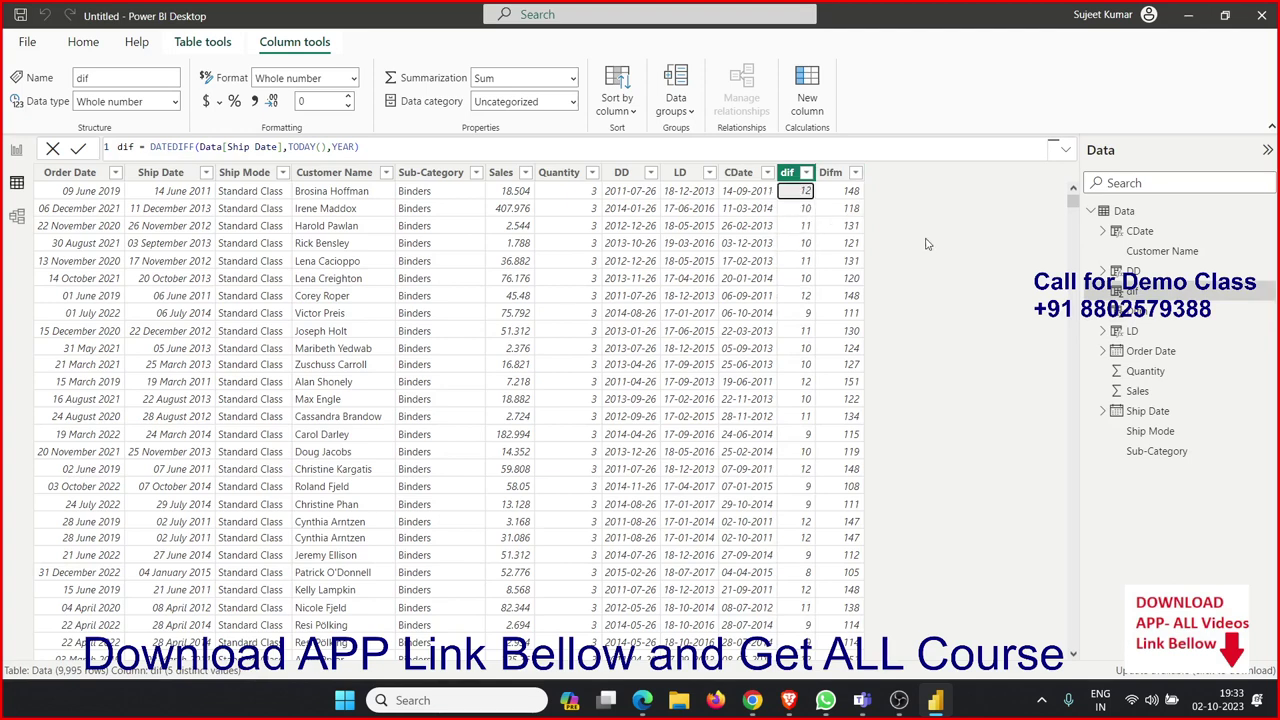
- Change dif to DATEDIFF(Data[Ship Date],TODAY(),YEAR)-1, giving values like 11 and 9
{"action": "left_click", "coordinate": [450, 147]}
{"action": "type", "text": "-"}
{"action": "type", "text": "1"}
{"action": "key", "text": "Return"}
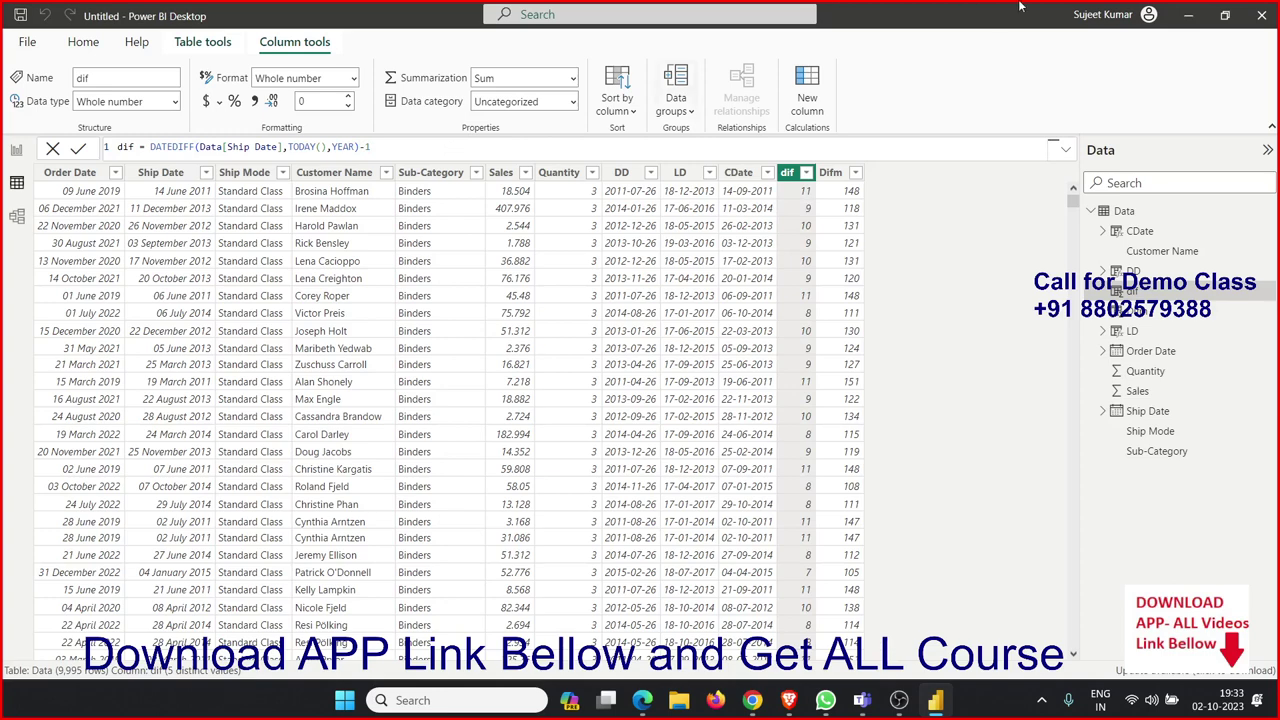
- Append -(Data[dif]*12) to the Difm DATEDIFF formula
{"action": "left_click", "coordinate": [840, 190]}
{"action": "left_click", "coordinate": [463, 150]}
{"action": "type", "text": "-"}
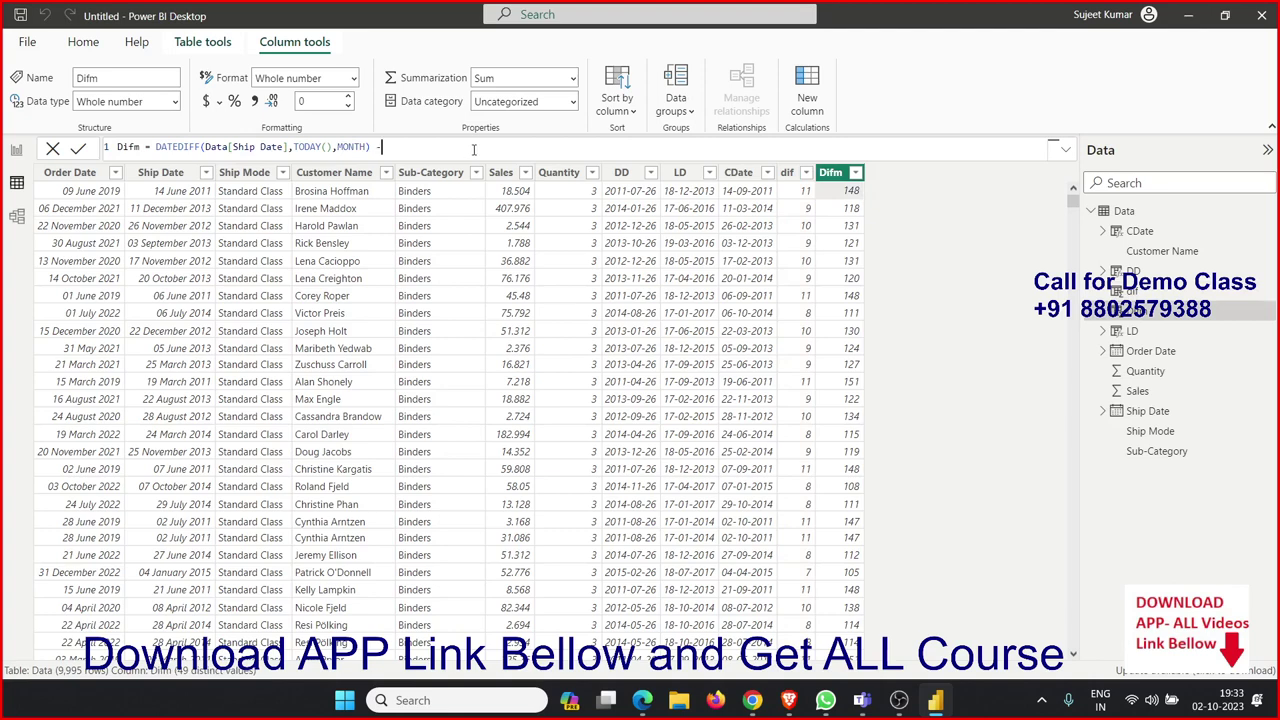
{"action": "type", "text": "("}
{"action": "type", "text": "data[dif"}
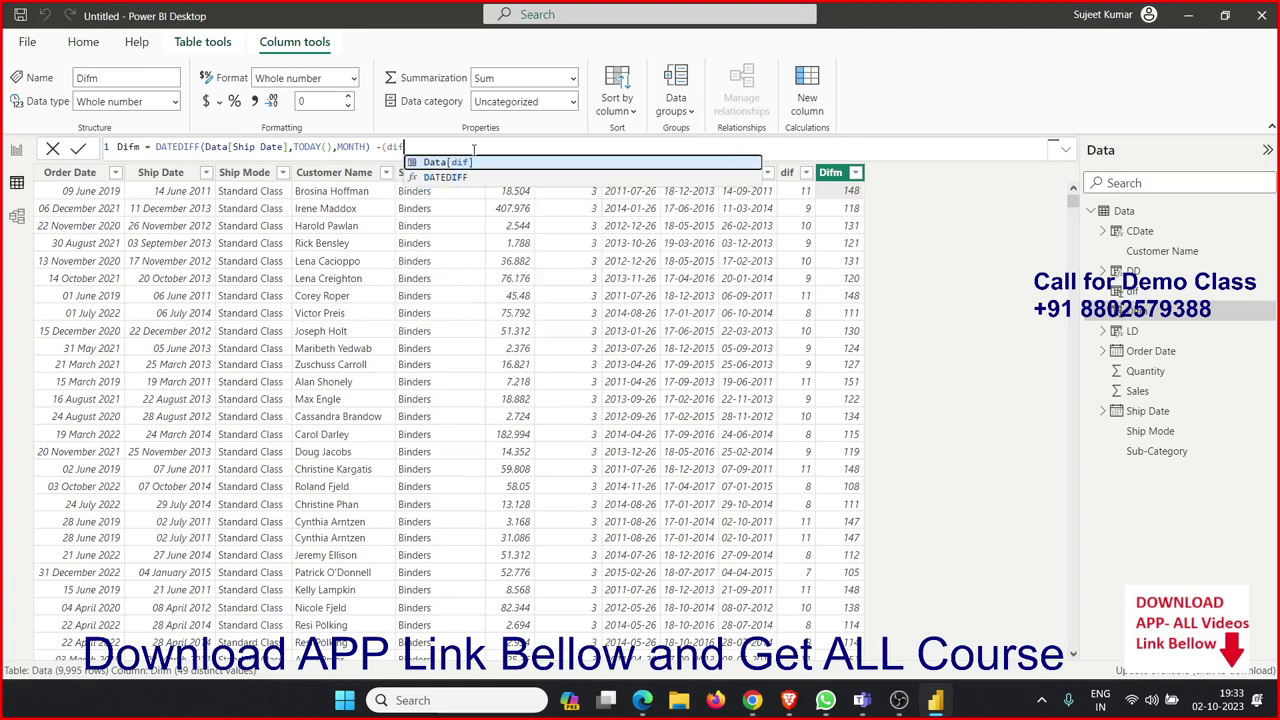
{"action": "key", "text": "Tab"}
{"action": "type", "text": "*"}
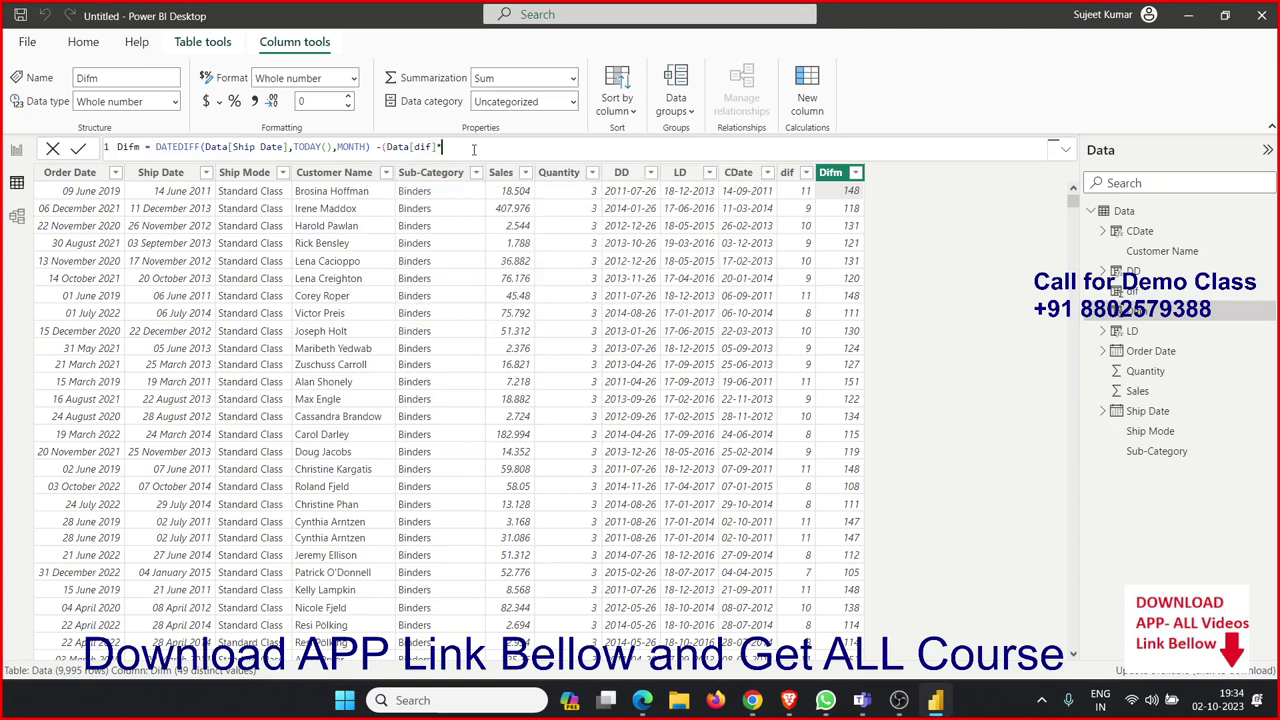
{"action": "type", "text": "12)"}
{"action": "key", "text": "Return"}
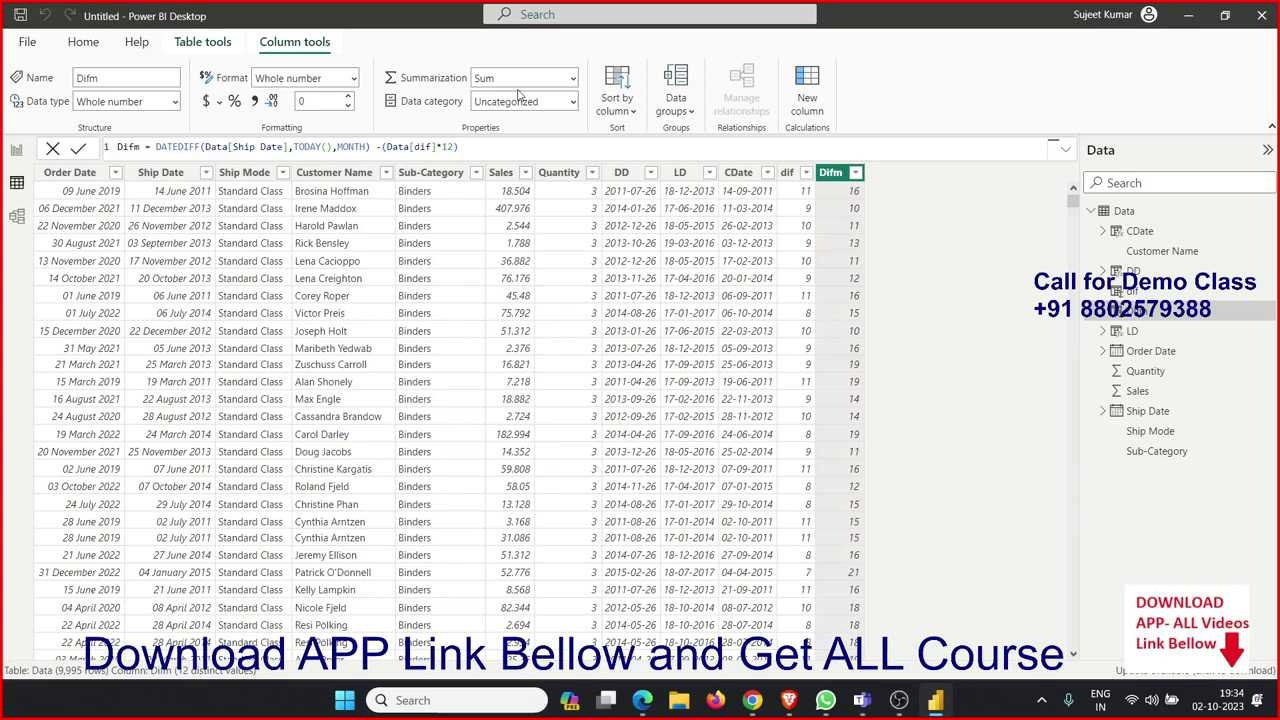
- Compare the dif and Difm values in row 3 to check the leftover months
{"action": "left_click", "coordinate": [808, 209]}
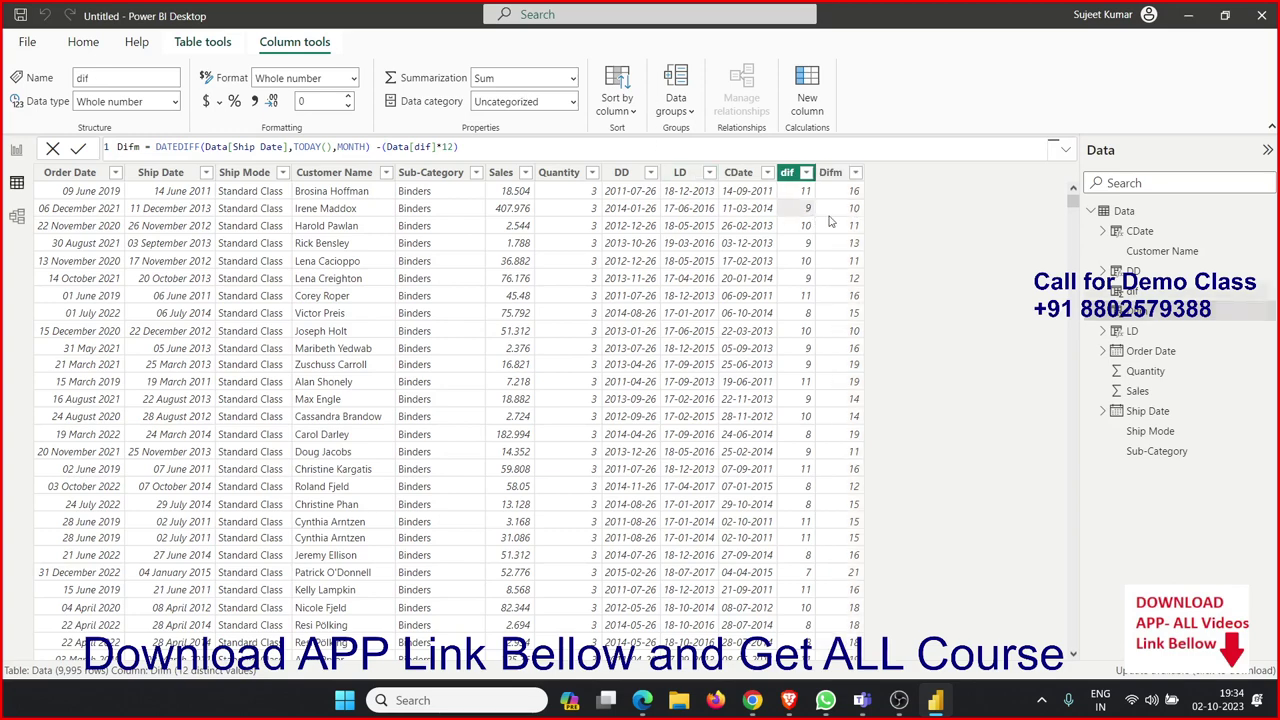
{"action": "left_click", "coordinate": [830, 220]}
{"action": "left_click", "coordinate": [810, 236]}
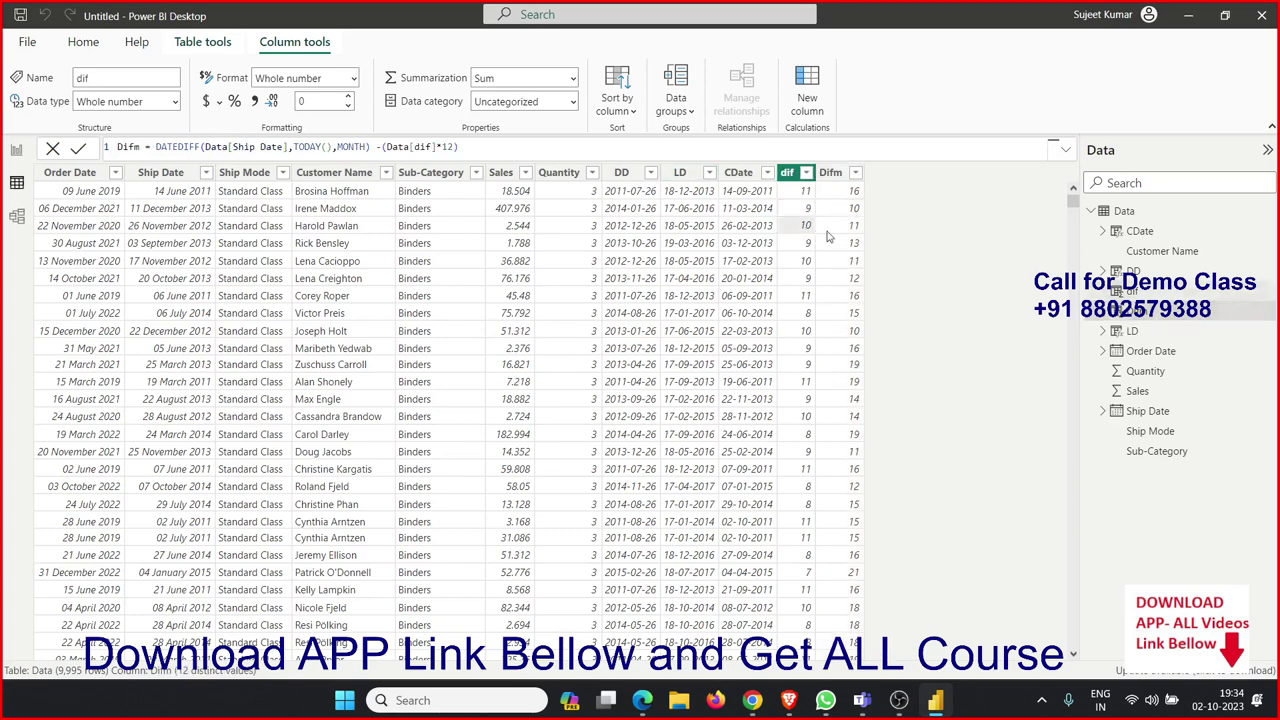
{"action": "left_click", "coordinate": [838, 224]}
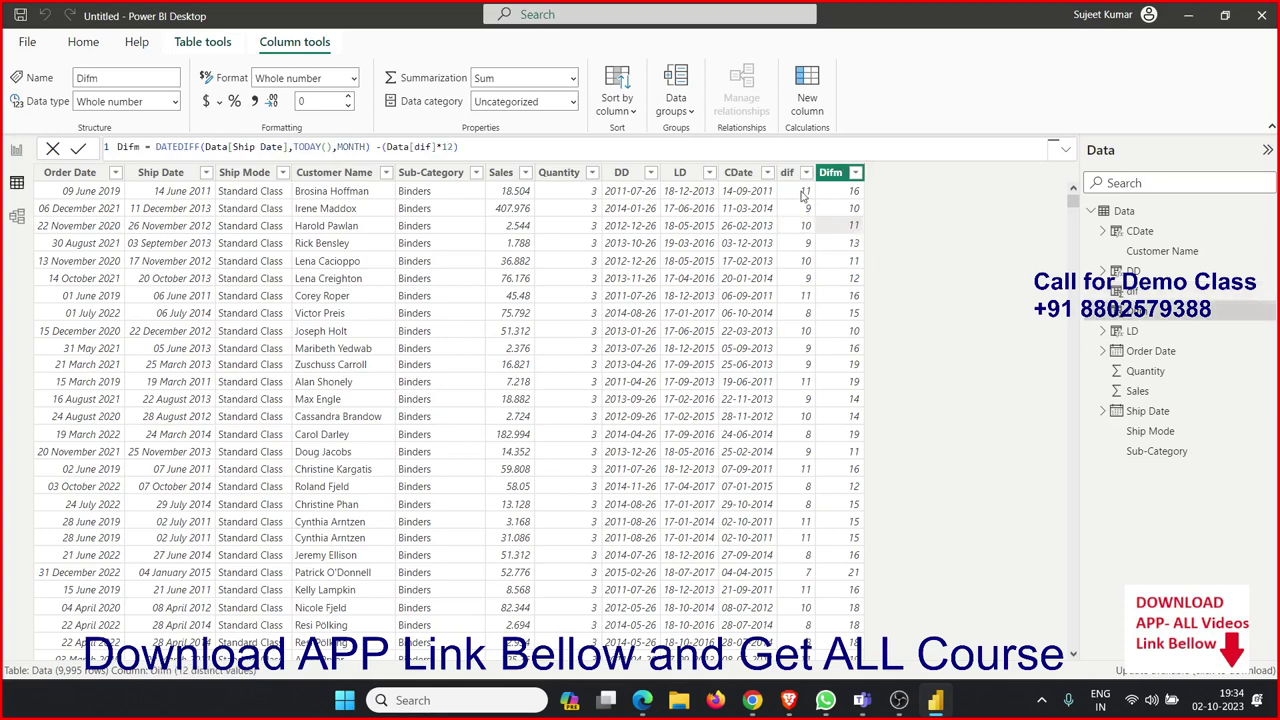
{"action": "left_click", "coordinate": [803, 196]}
{"action": "left_click", "coordinate": [806, 209]}
- Add column cus = Data[Customer Name]&"-"&Data[Sub-Category] and remove the stray space
{"action": "left_click", "coordinate": [808, 108]}
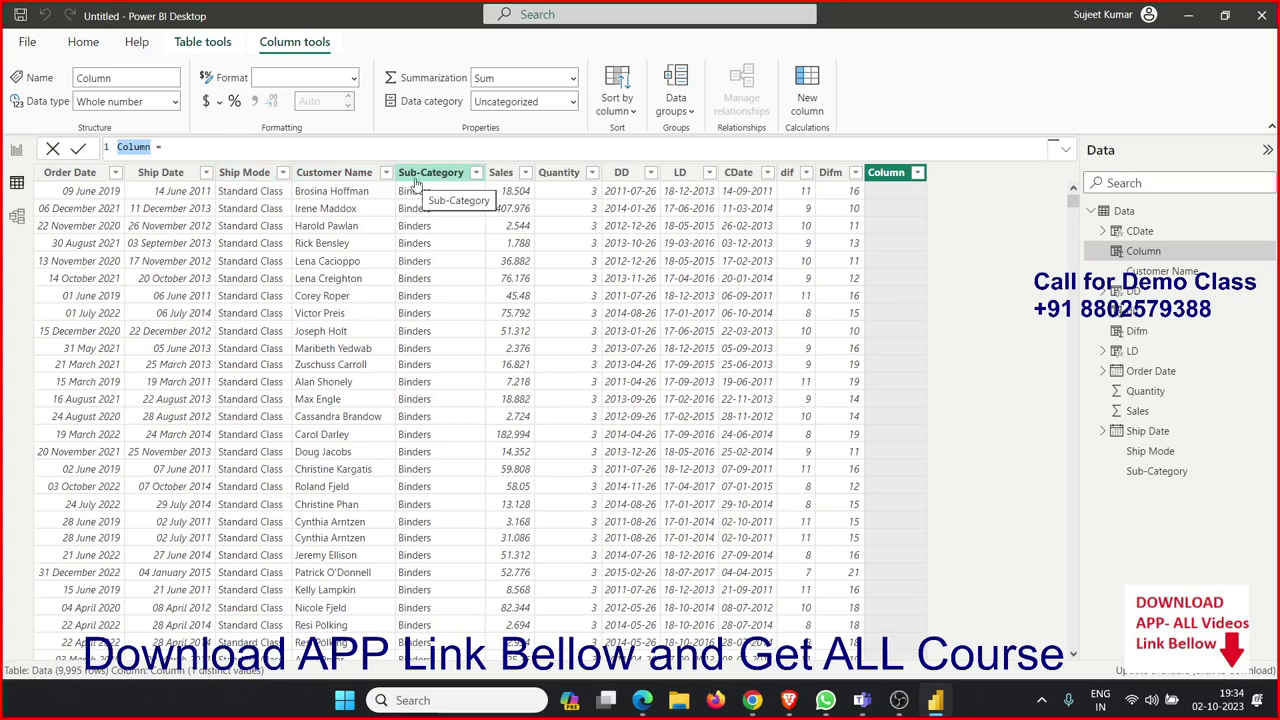
{"action": "key", "text": "BackSpace"}
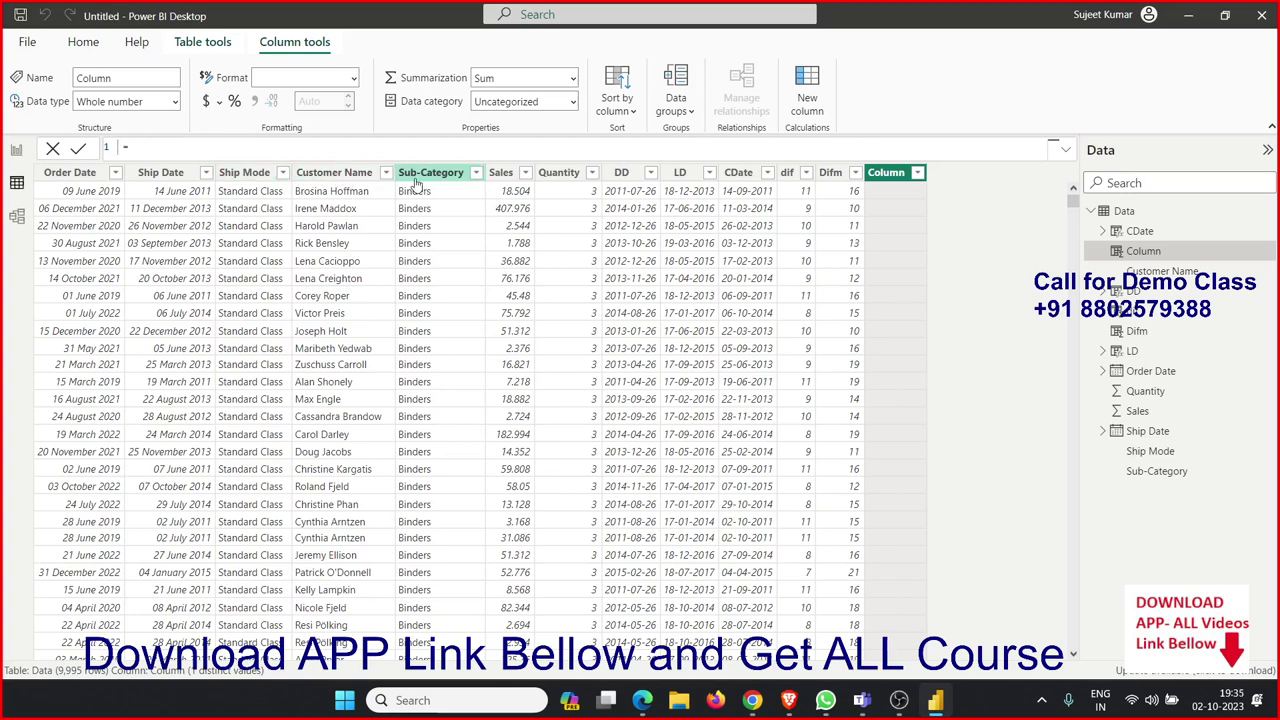
{"action": "type", "text": "cus ="}
{"action": "type", "text": "c"}
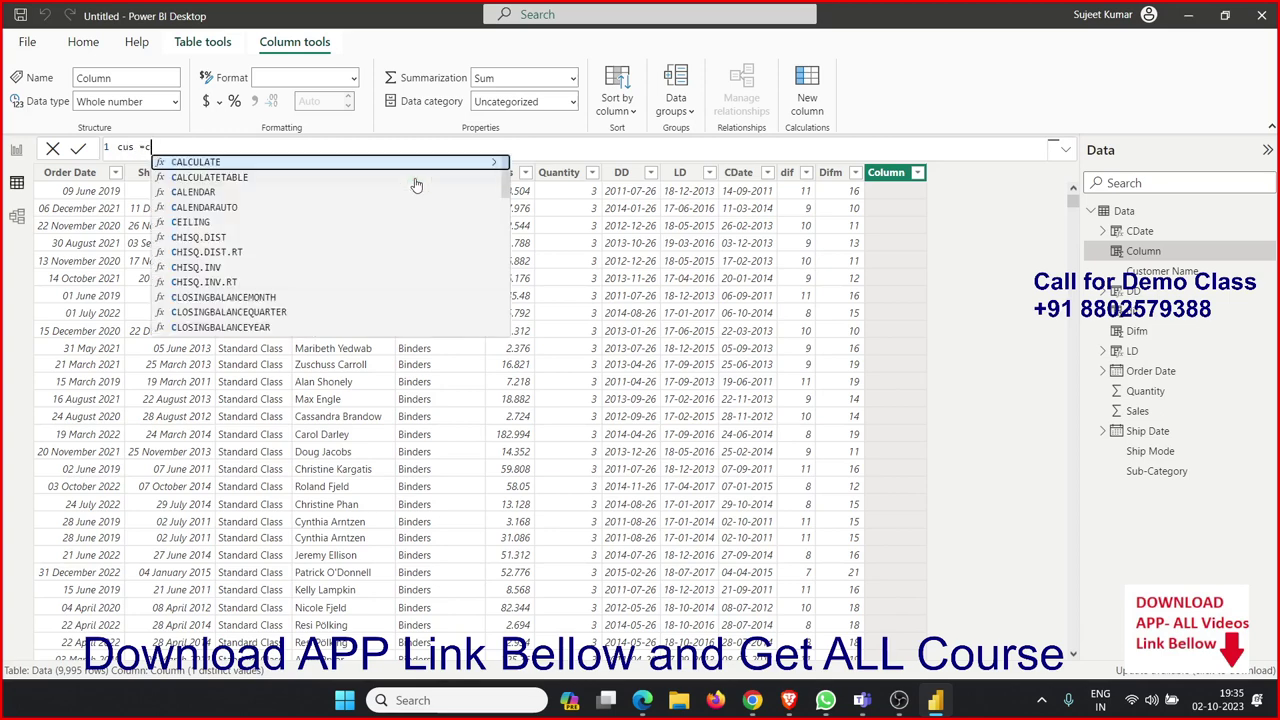
{"action": "type", "text": "u"}
{"action": "key", "text": "Down"}
{"action": "key", "text": "Down"}
{"action": "key", "text": "Down"}
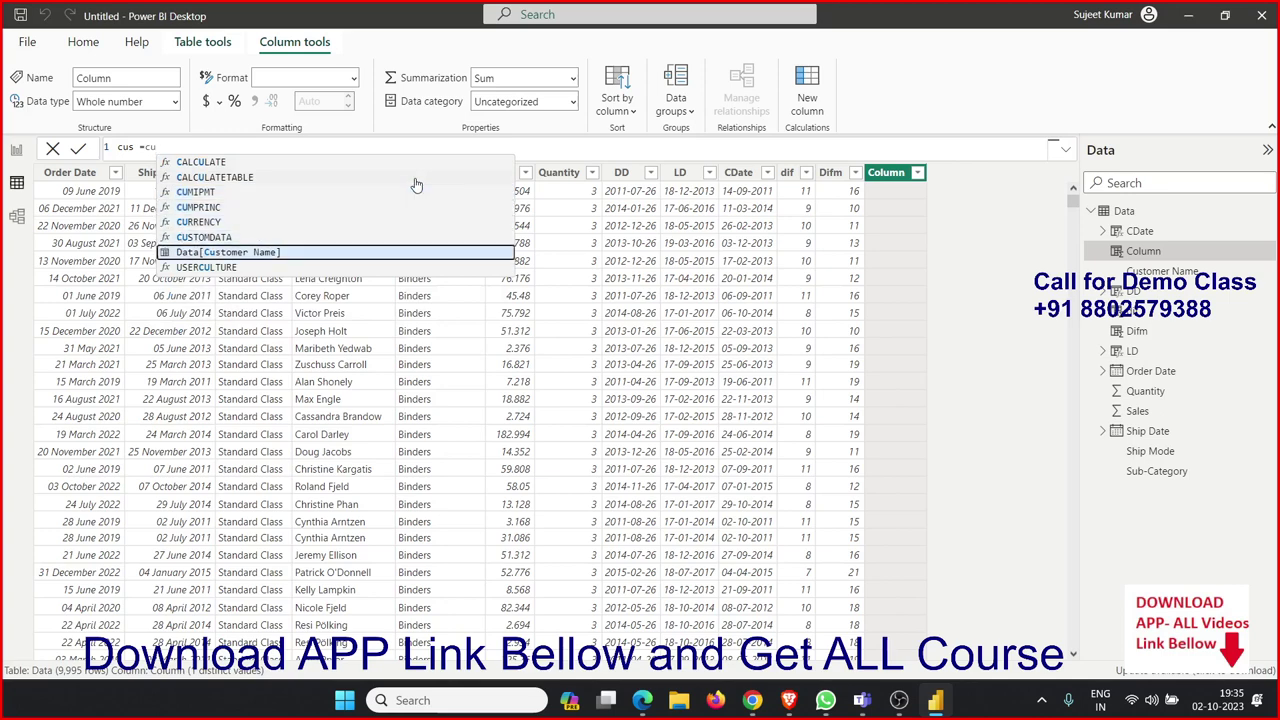
{"action": "key", "text": "Tab"}
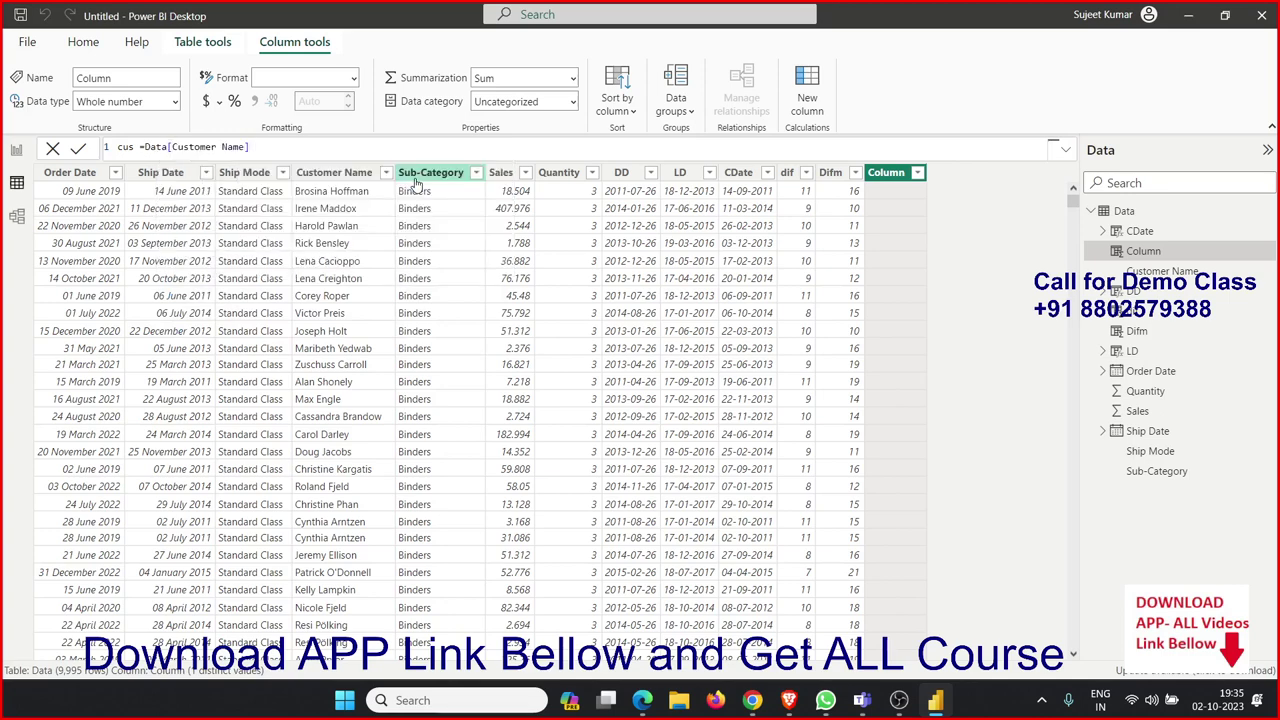
{"action": "type", "text": "&\"-"}
{"action": "type", "text": "\"&"}
{"action": "type", "text": "sub"}
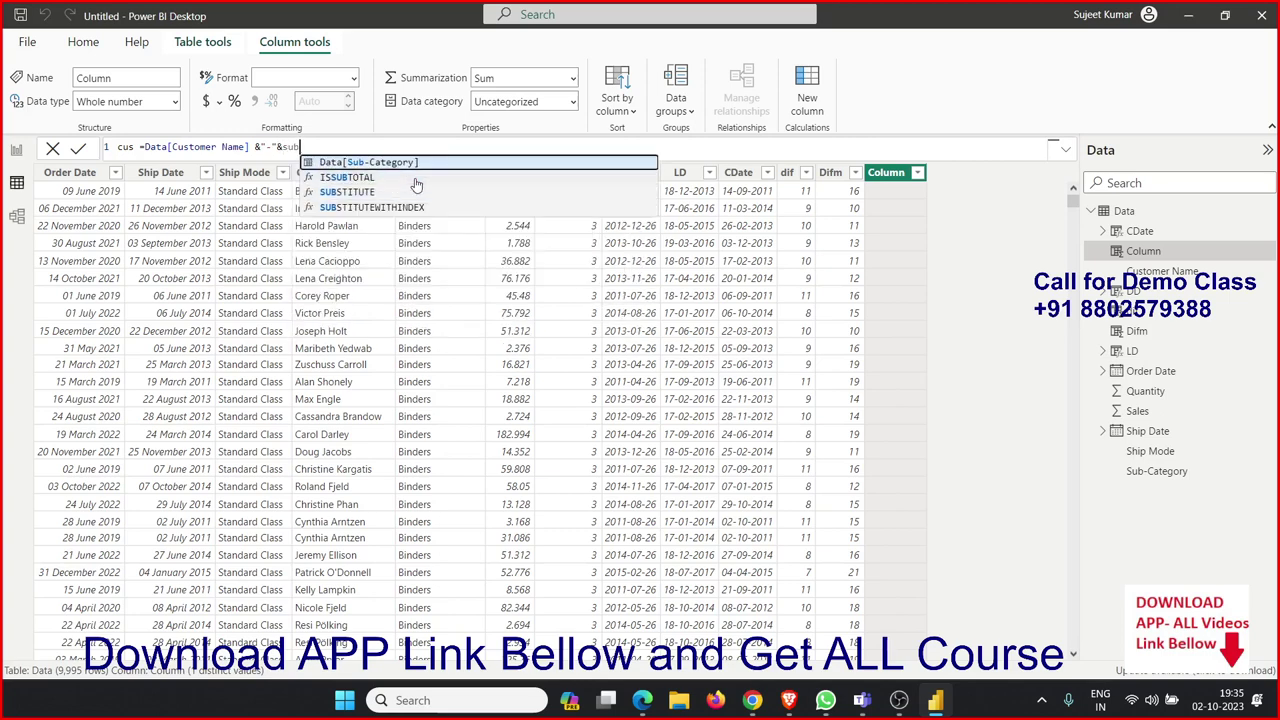
{"action": "key", "text": "Tab"}
{"action": "key", "text": "Return"}
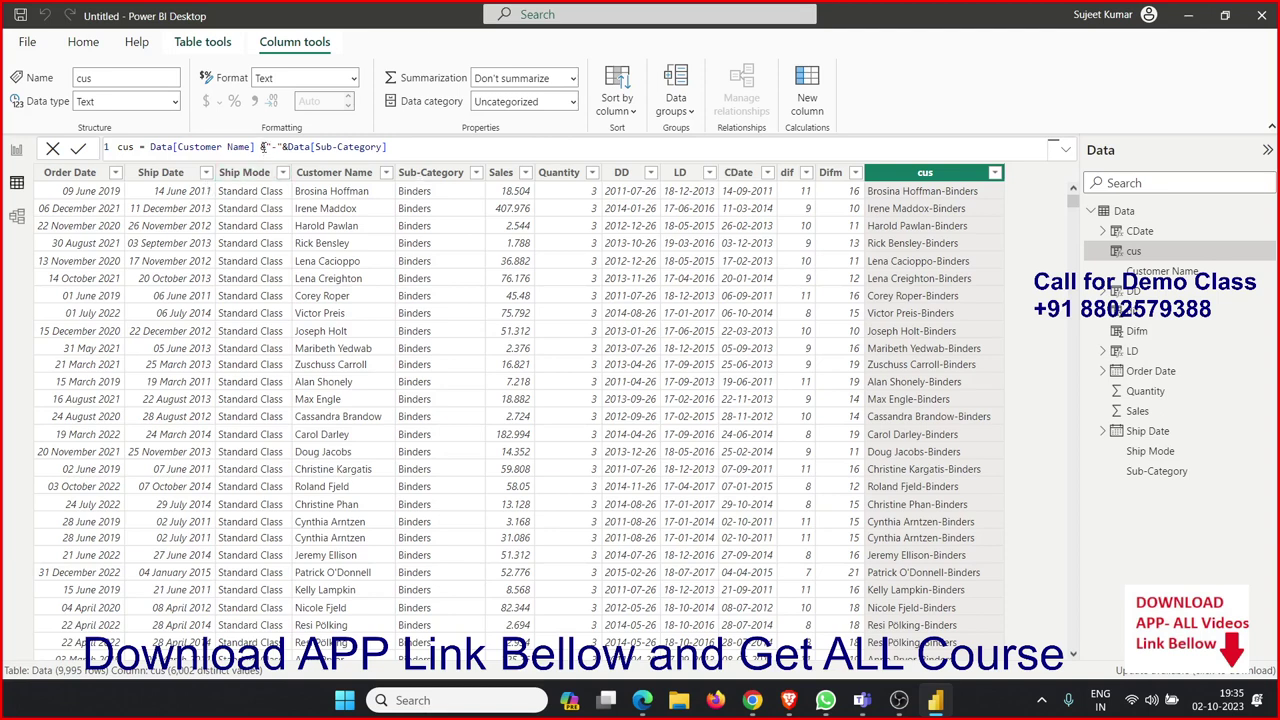
{"action": "key", "text": "BackSpace"}
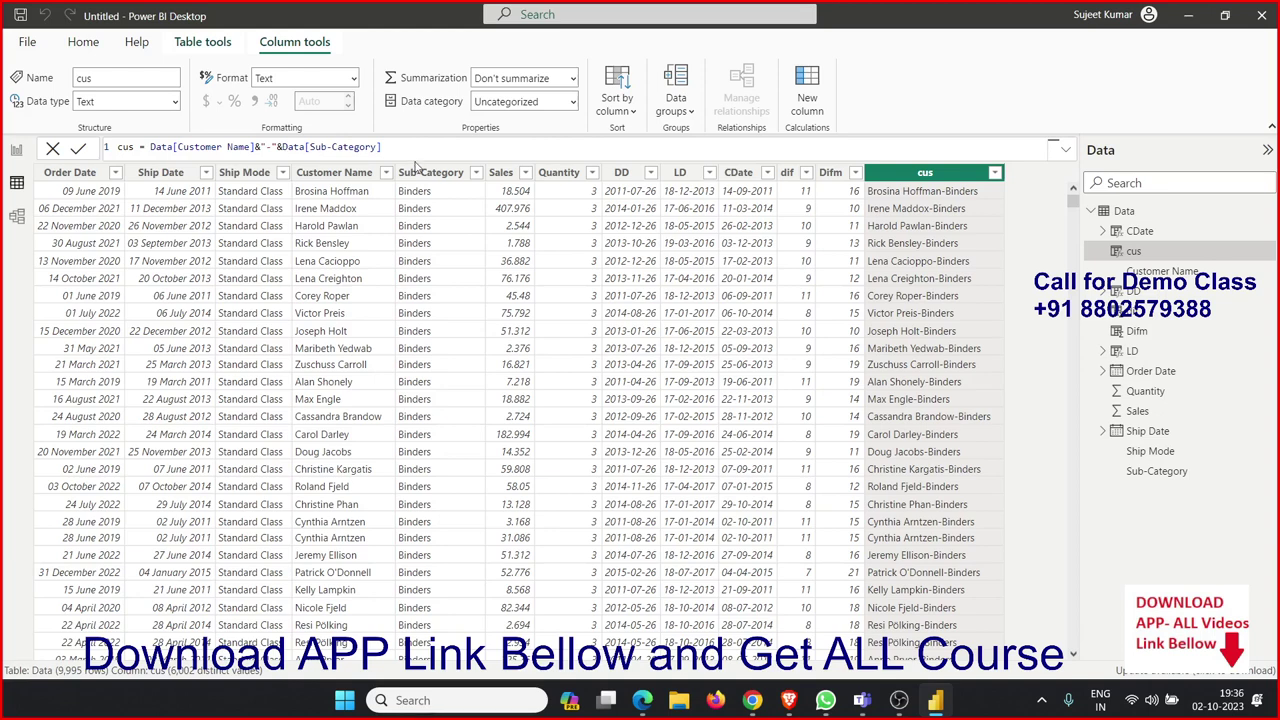
{"action": "left_click_drag", "start_coordinate": [410, 147], "coordinate": [148, 147]}
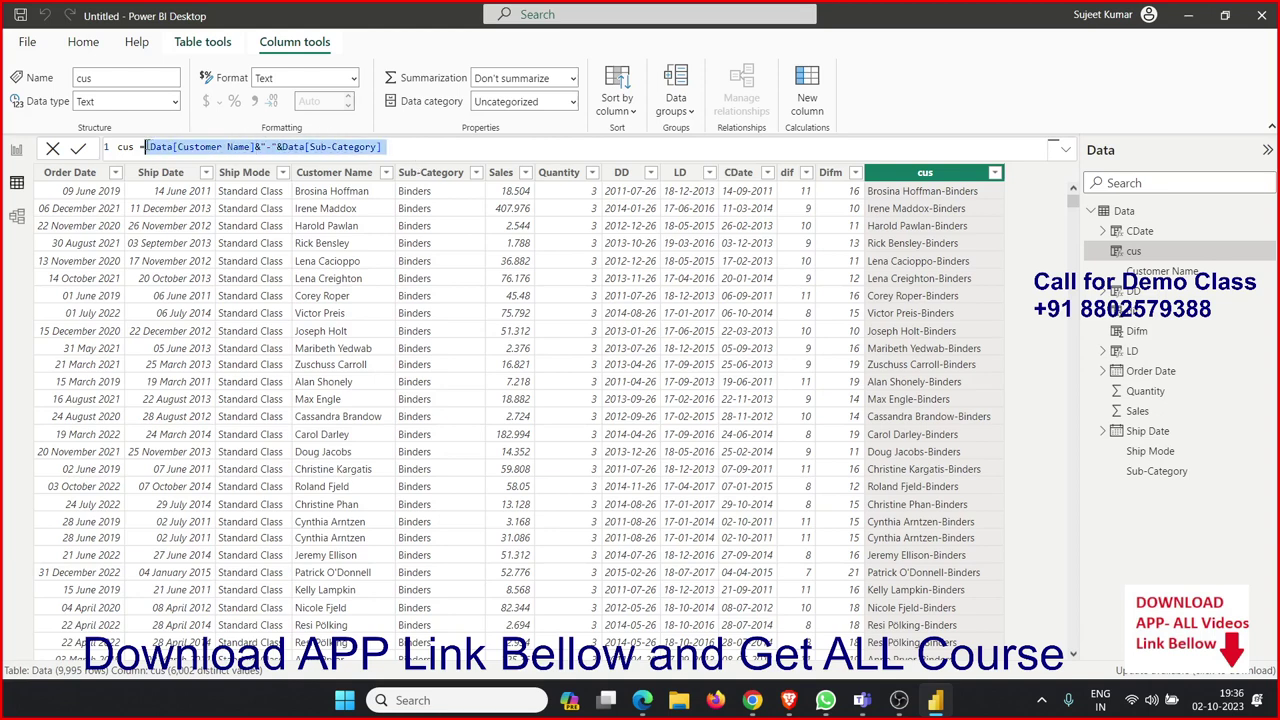
{"action": "key", "text": "shift+Left"}
{"action": "key", "text": "shift+Left"}
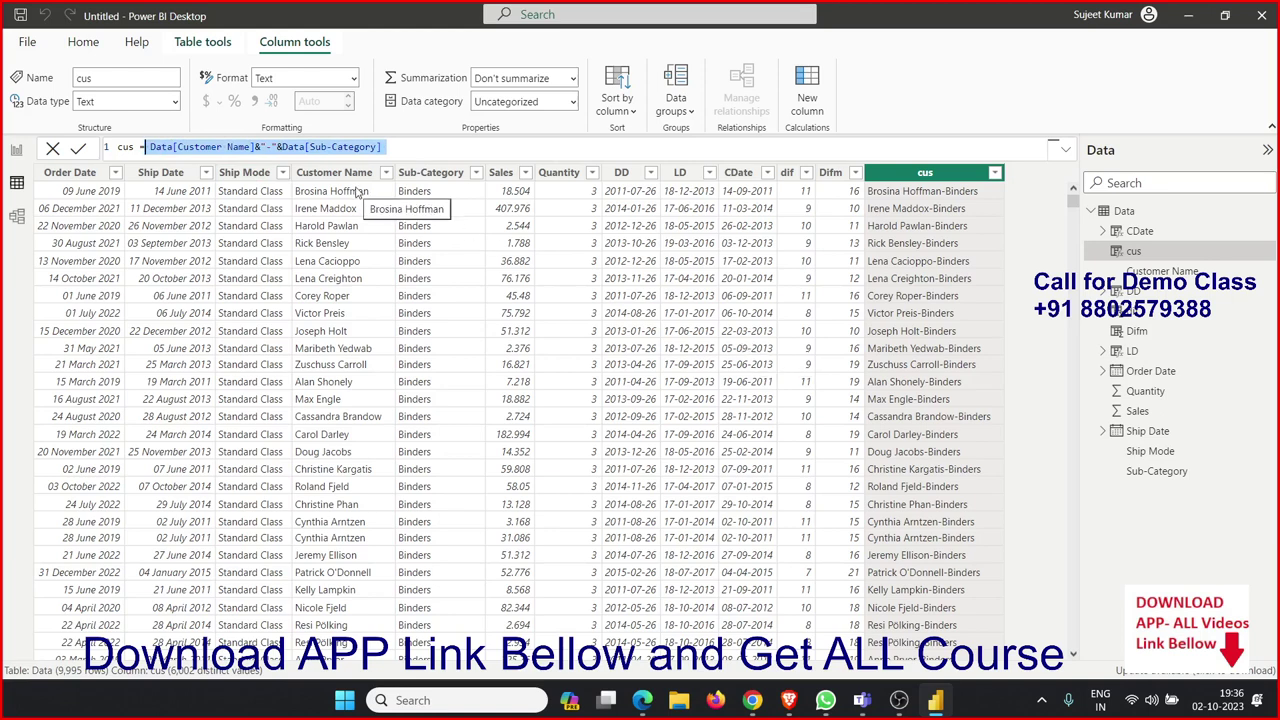
{"action": "type", "text": "shi"}
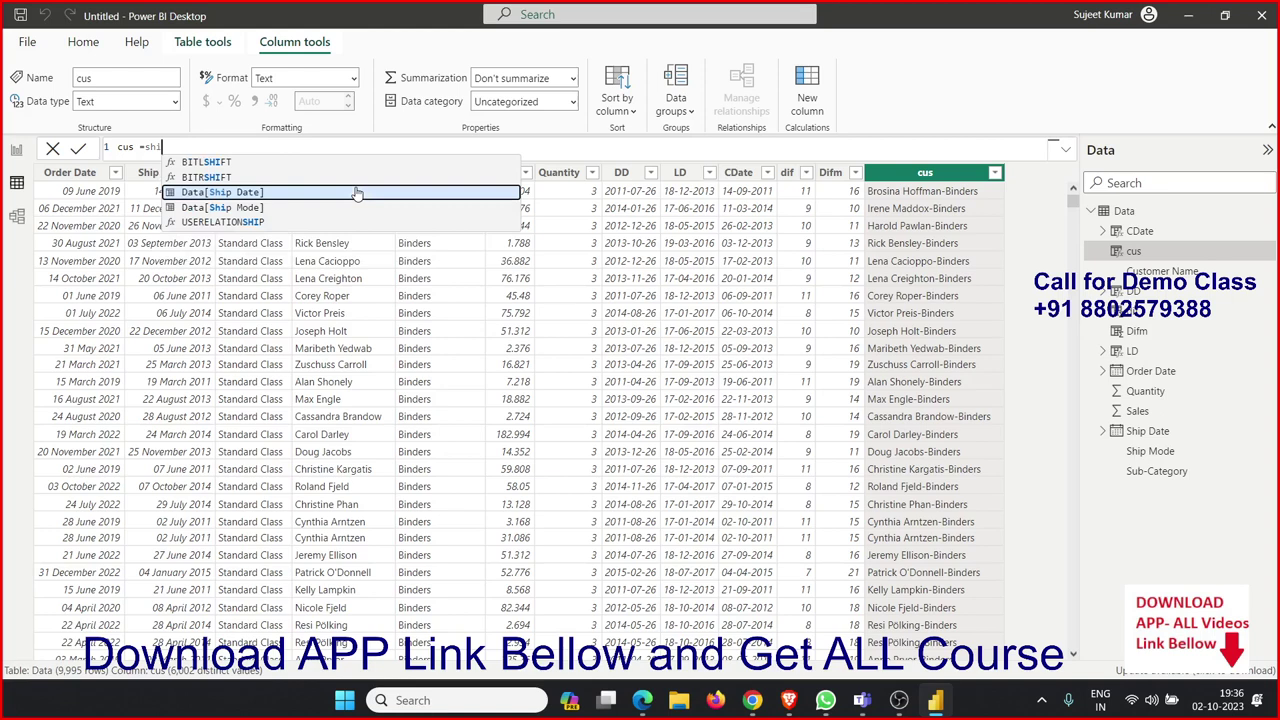
{"action": "key", "text": "Down"}
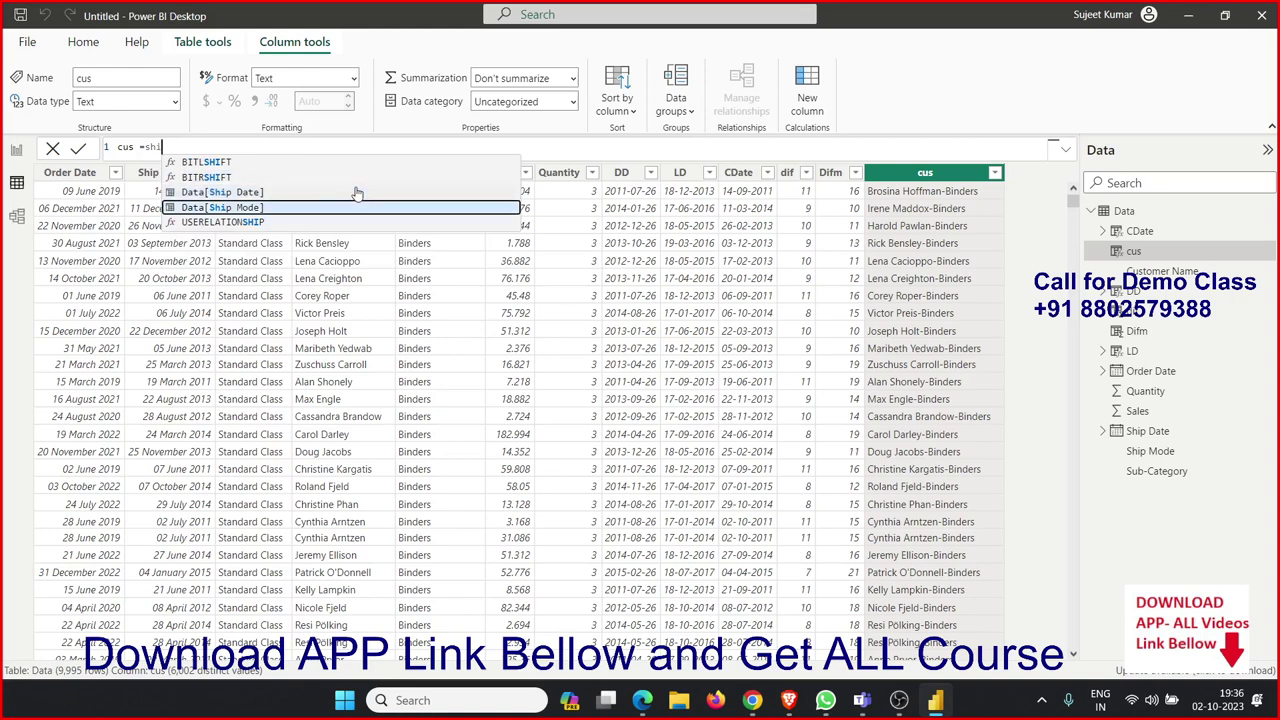
{"action": "key", "text": "Tab"}
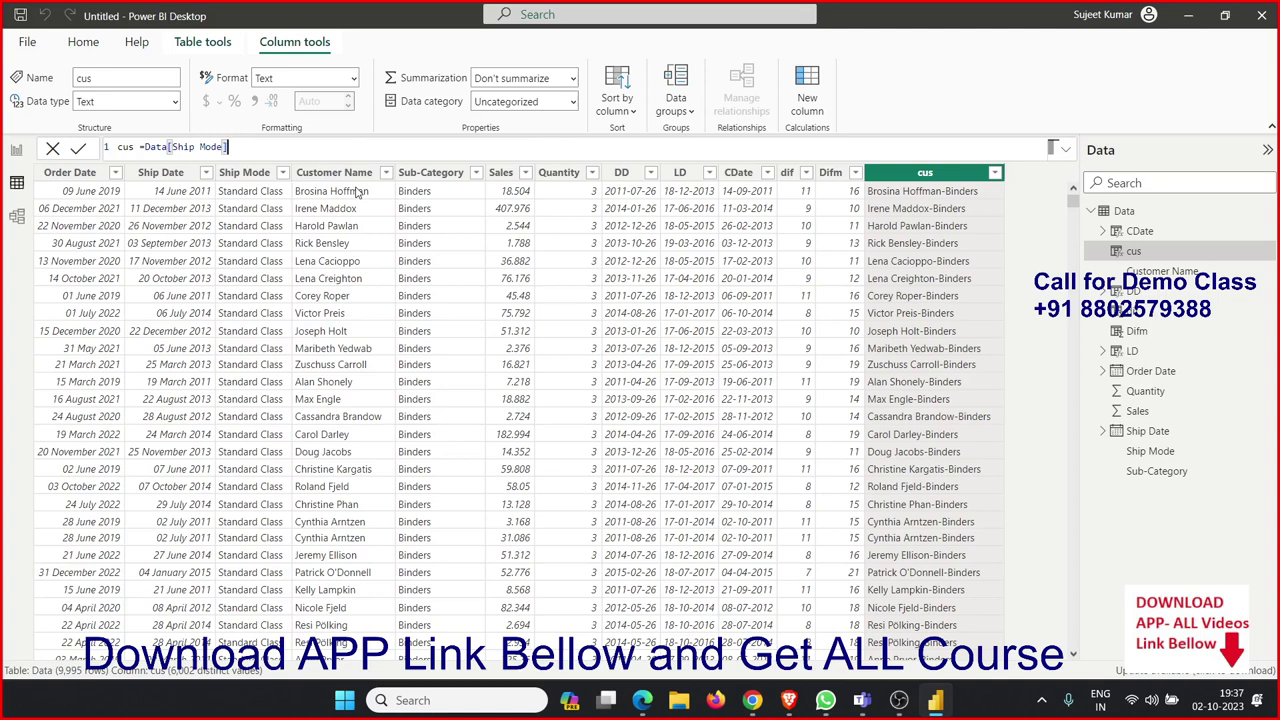
{"action": "key", "text": "Escape"}
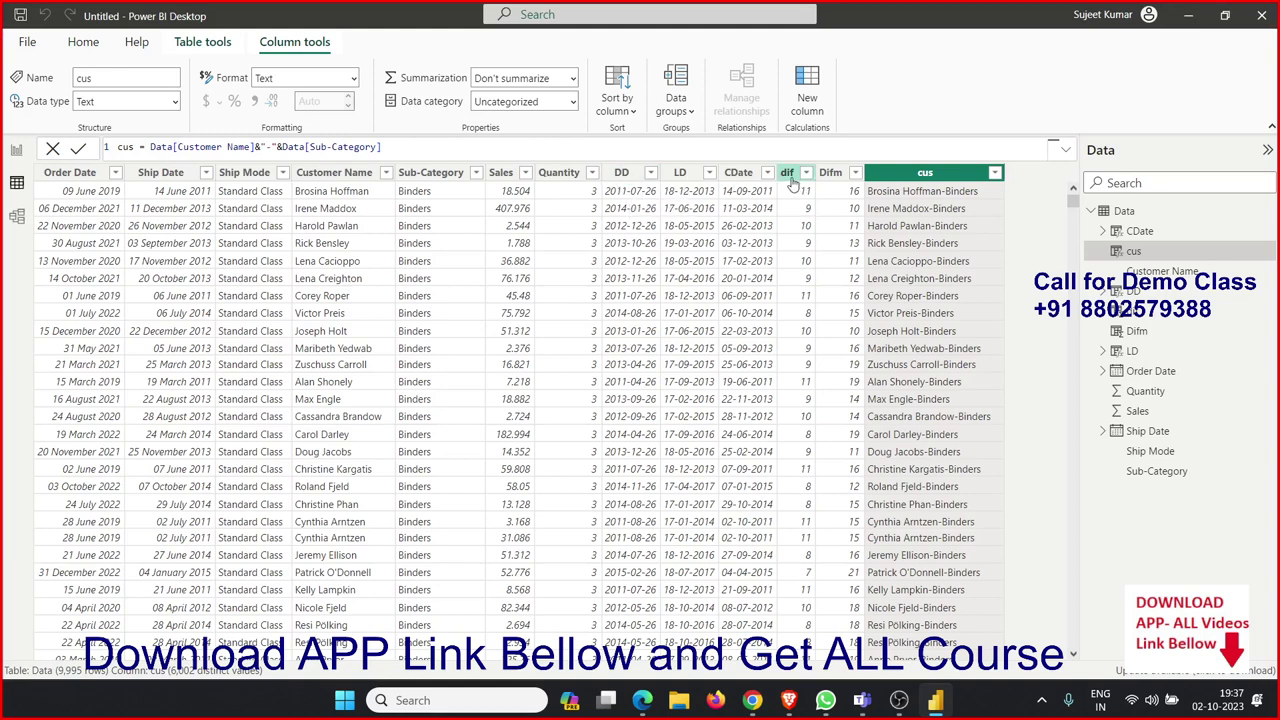
- Replace dif's DATEDIFF with NETWORKDAYS(Data[Ship Date],TODAY(),1), giving workday counts like 3210
{"action": "left_click", "coordinate": [788, 174]}
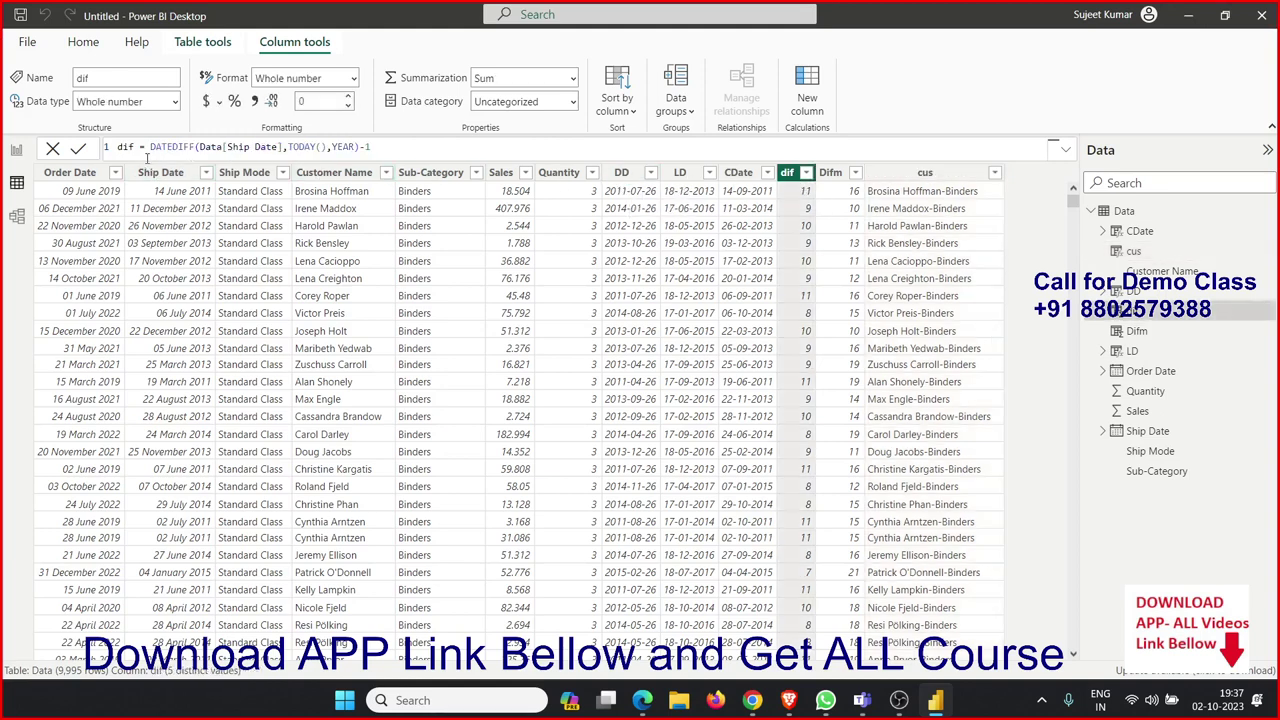
{"action": "left_click_drag", "start_coordinate": [150, 147], "coordinate": [439, 160]}
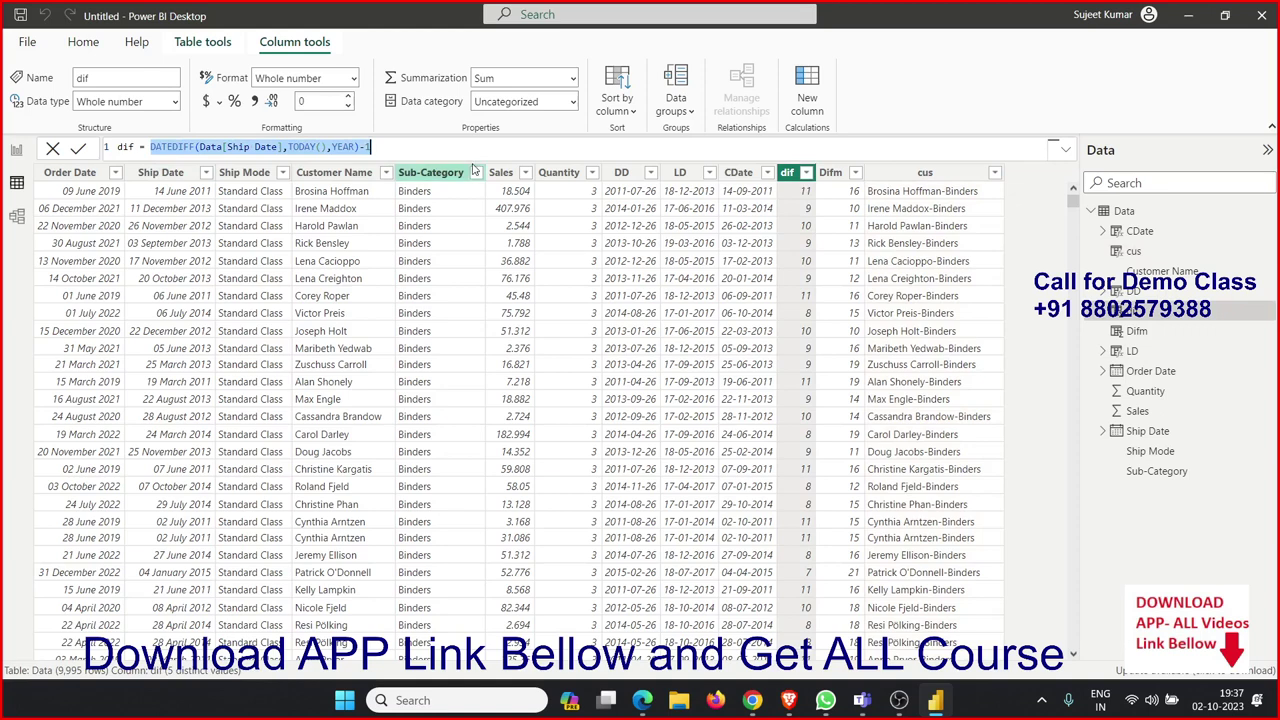
{"action": "type", "text": "net"}
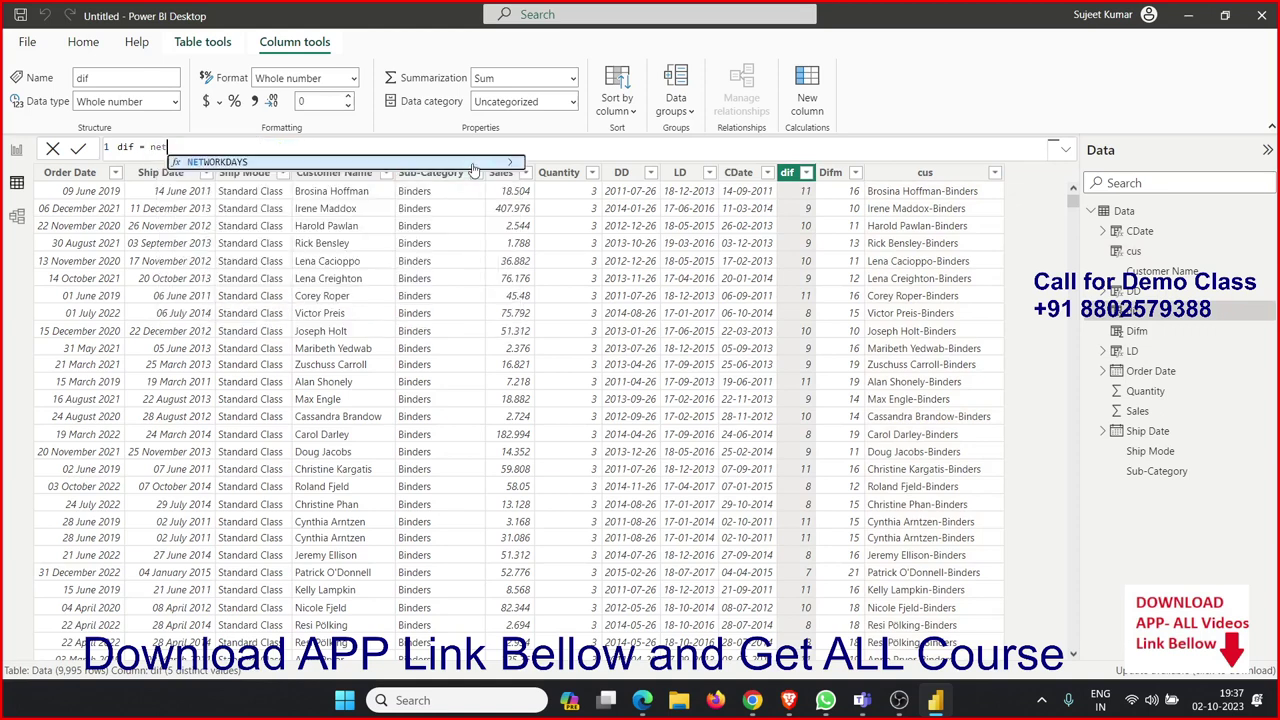
{"action": "key", "text": "Tab"}
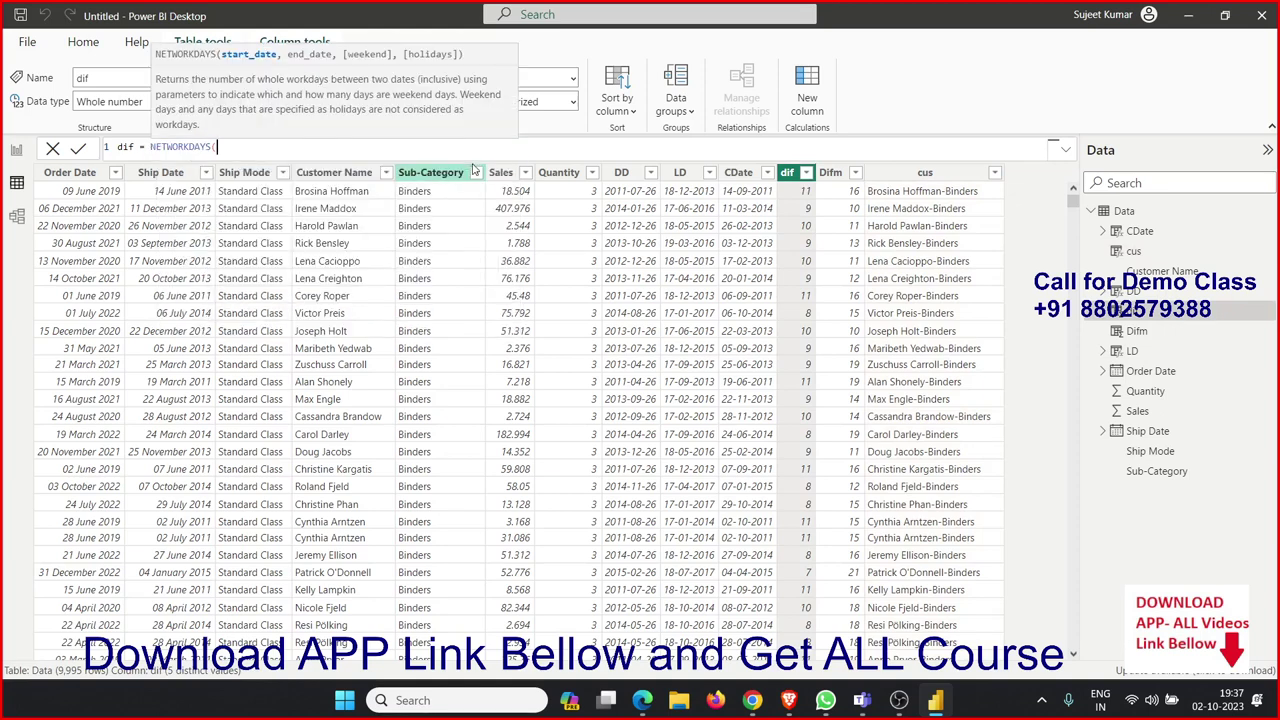
{"action": "type", "text": "sh"}
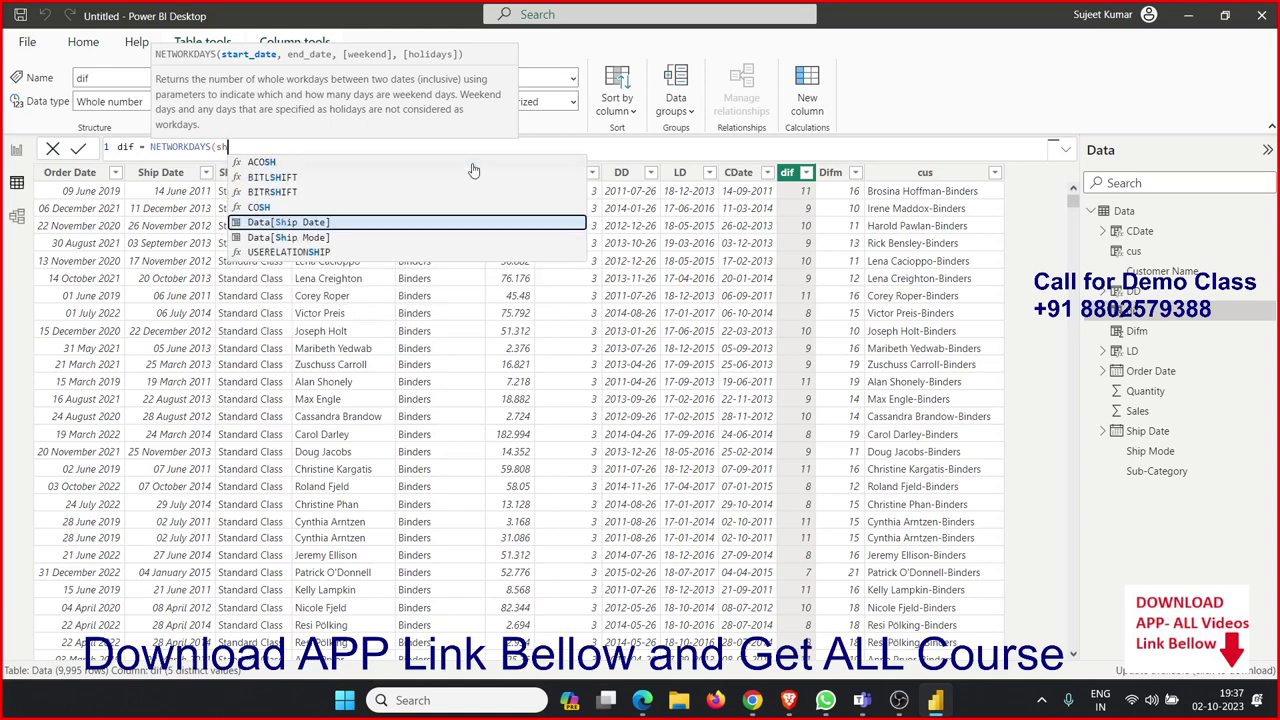
{"action": "key", "text": "Tab"}
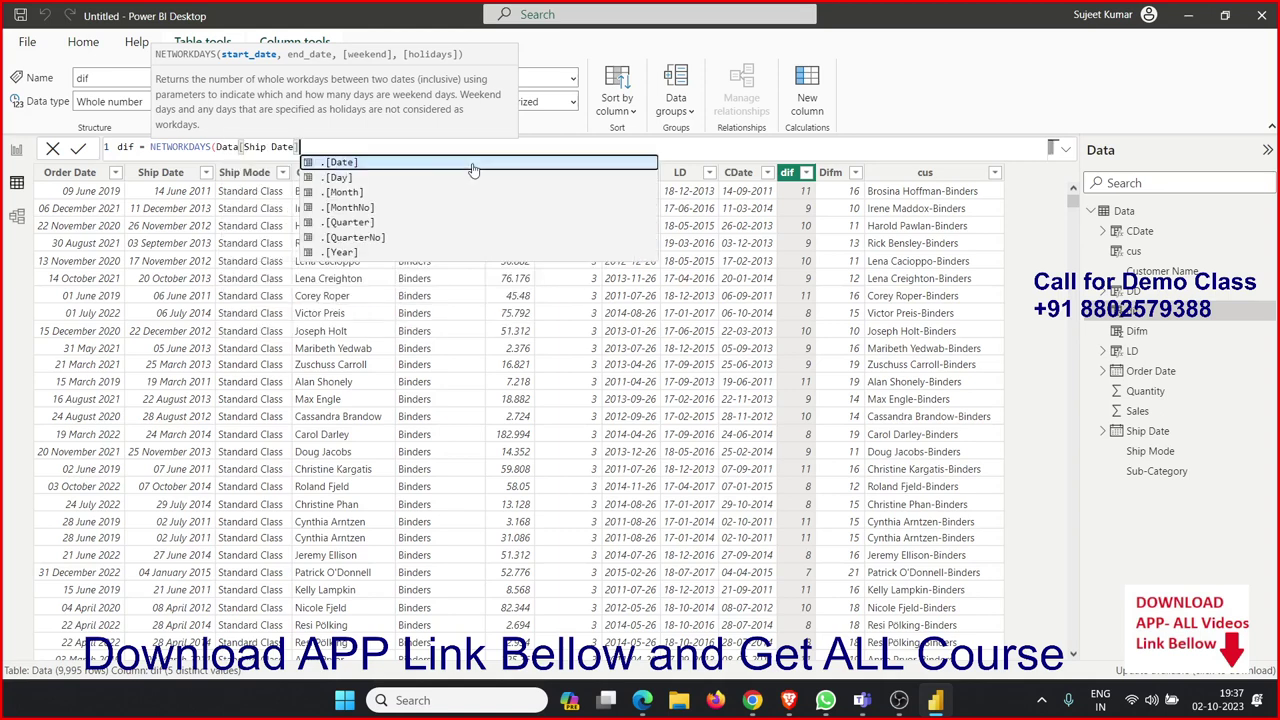
{"action": "type", "text": ",toda"}
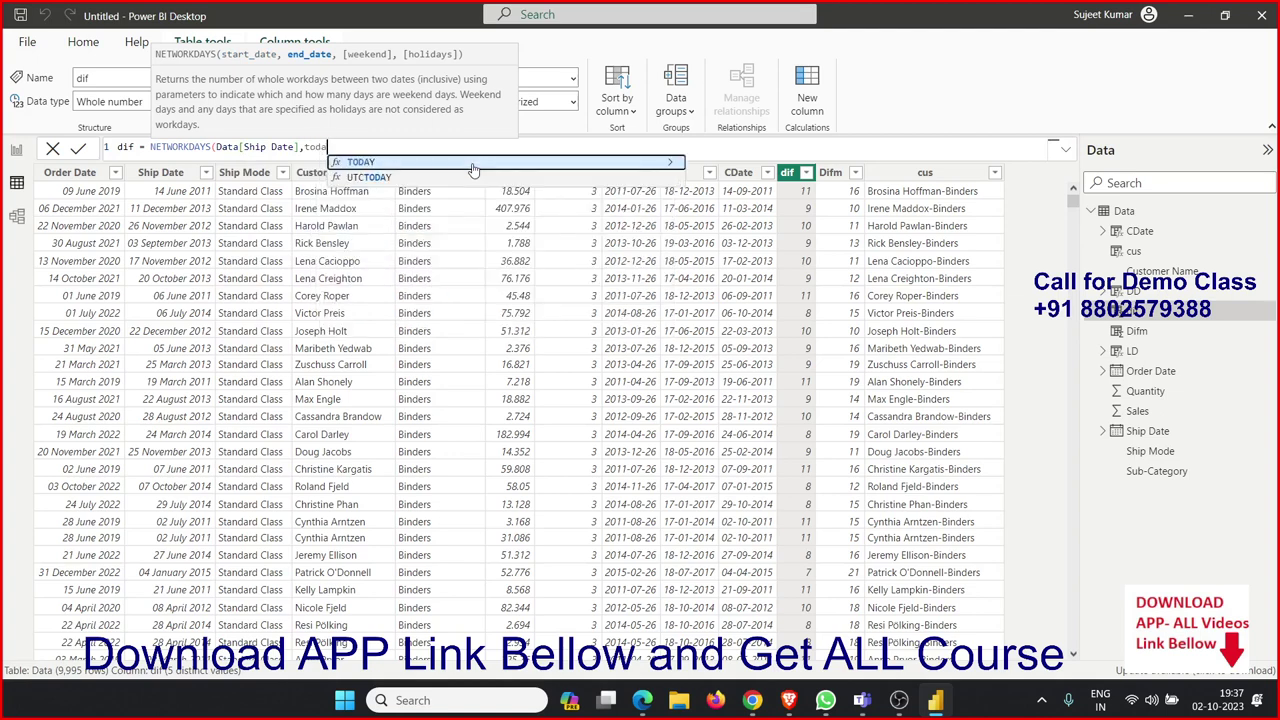
{"action": "left_click", "coordinate": [472, 163]}
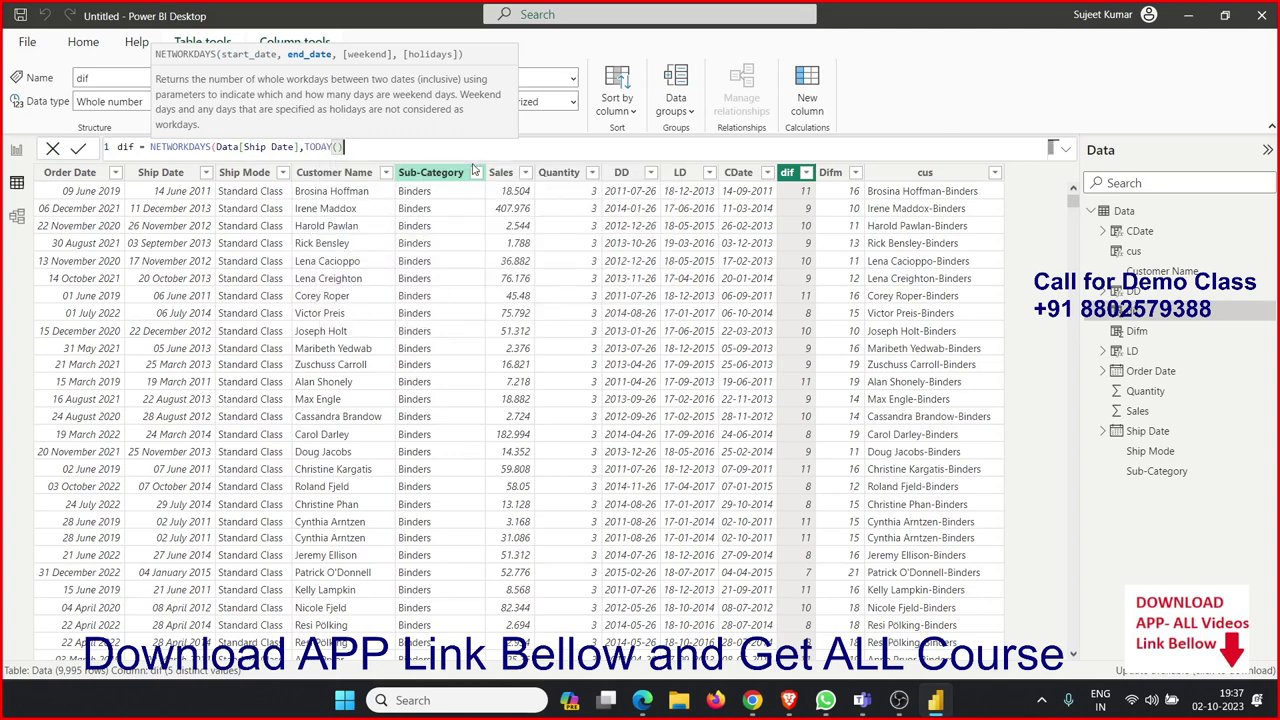
{"action": "key", "text": "Right"}
{"action": "type", "text": ","}
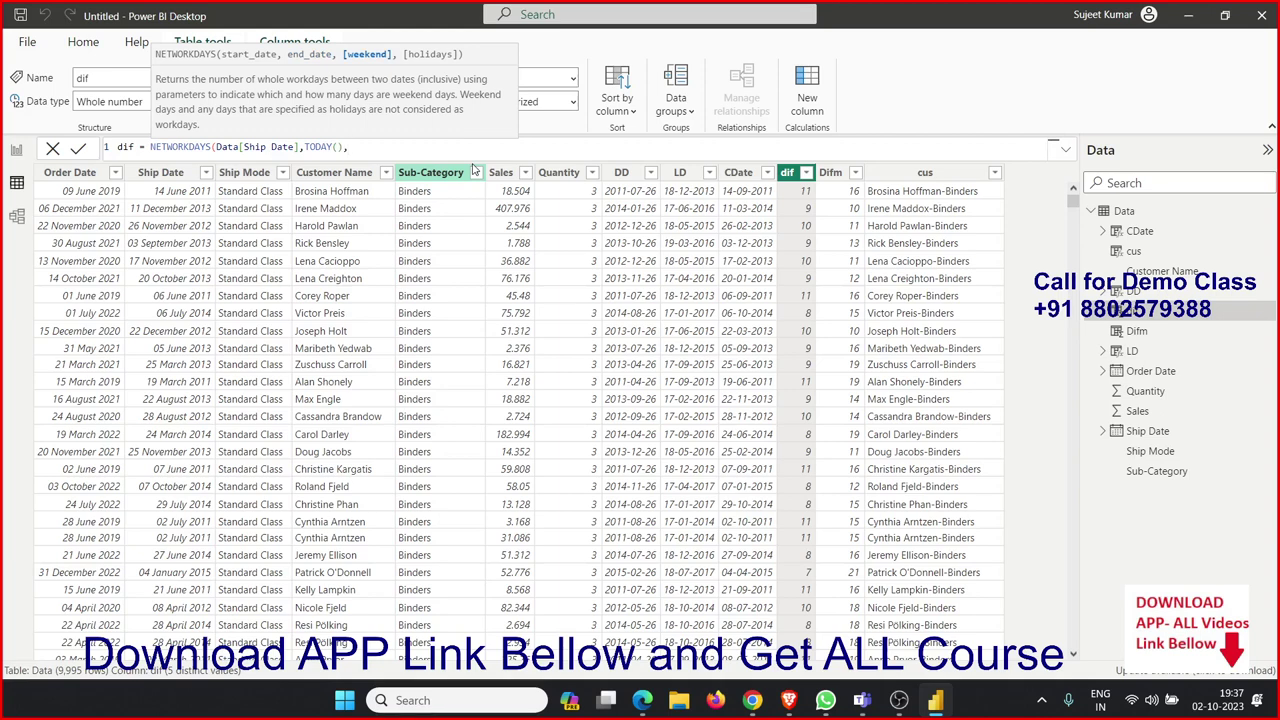
{"action": "type", "text": "1"}
{"action": "type", "text": ")"}
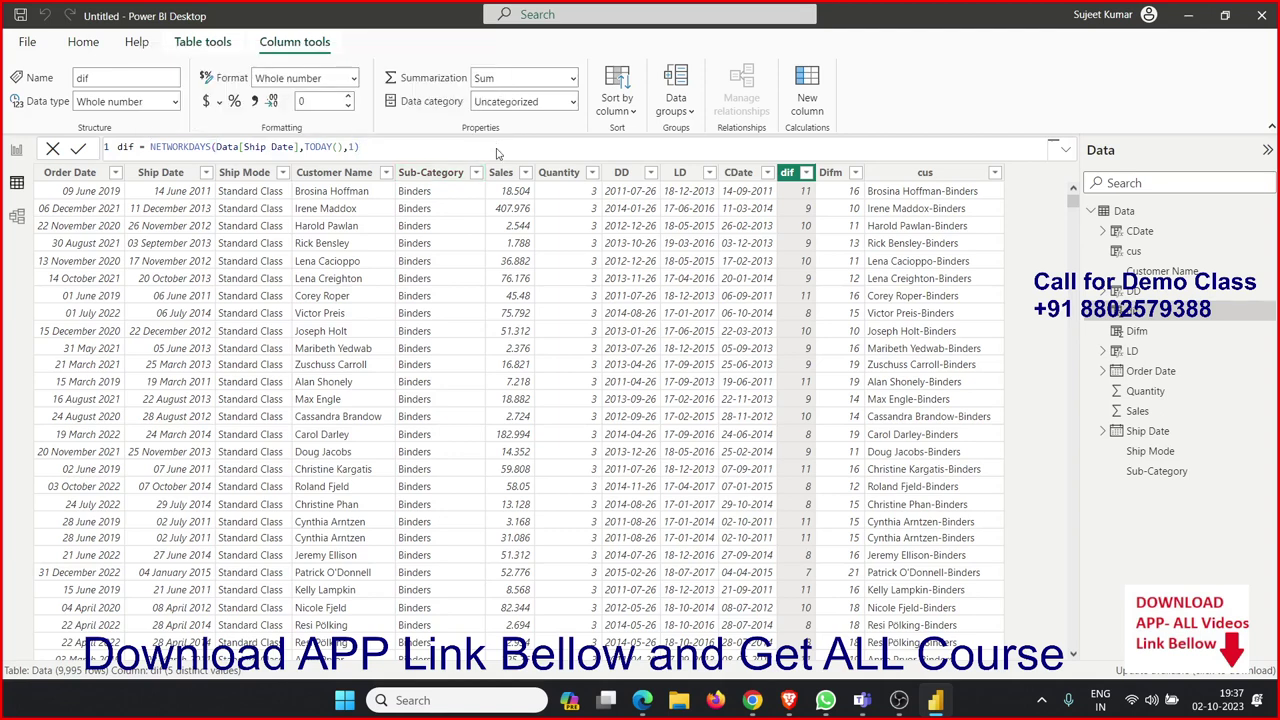
{"action": "key", "text": "Return"}
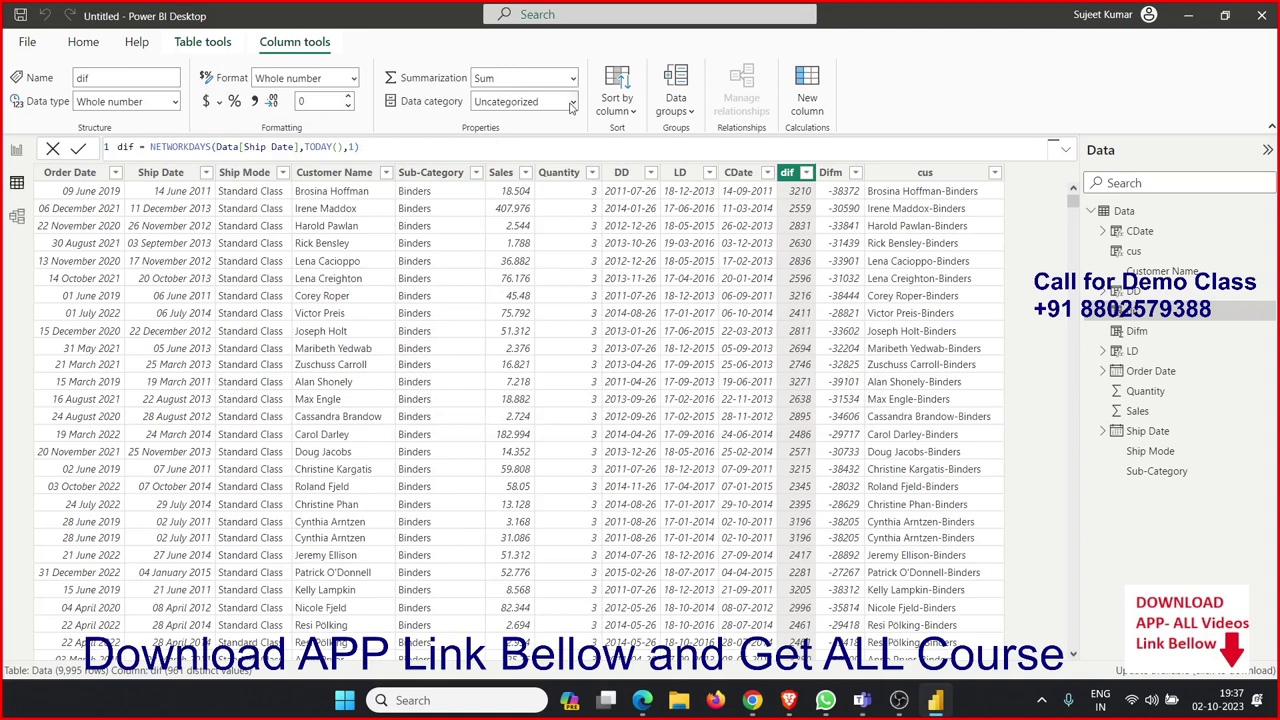
- Check the LD and Ship Date columns, then add a new calculated column after cus
{"action": "type", "text": "1"}
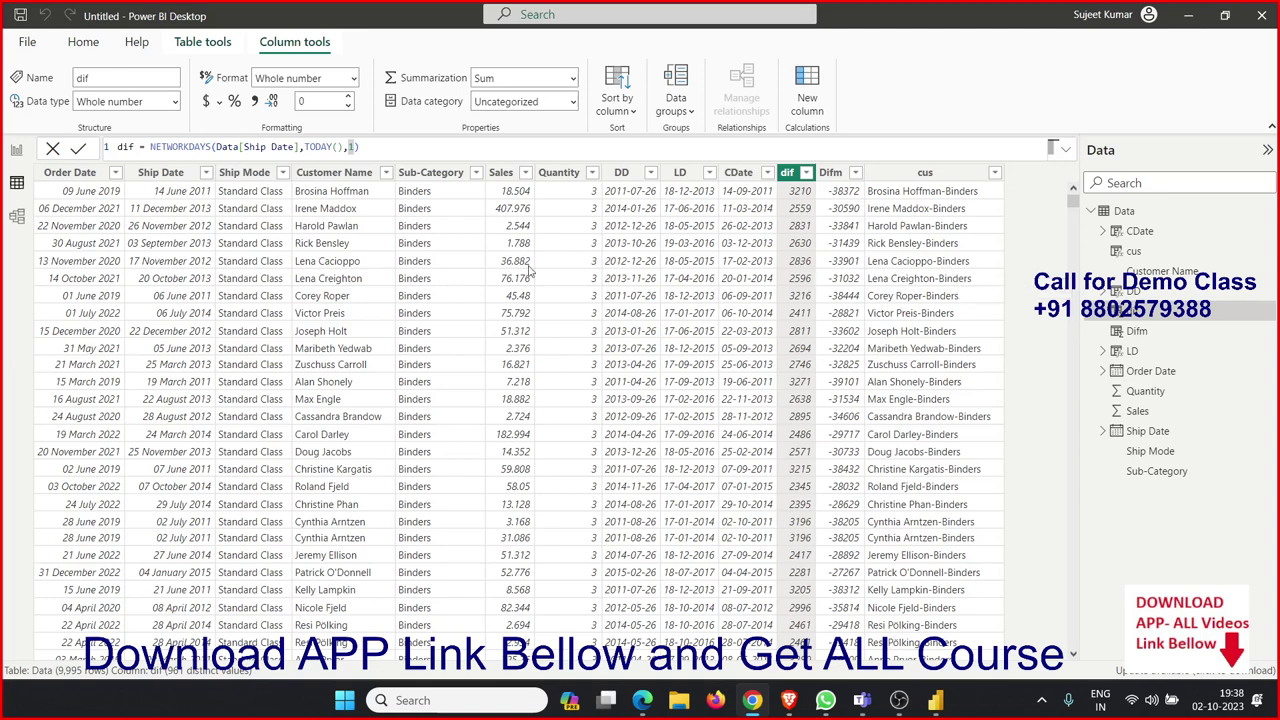
{"action": "left_click", "coordinate": [682, 234]}
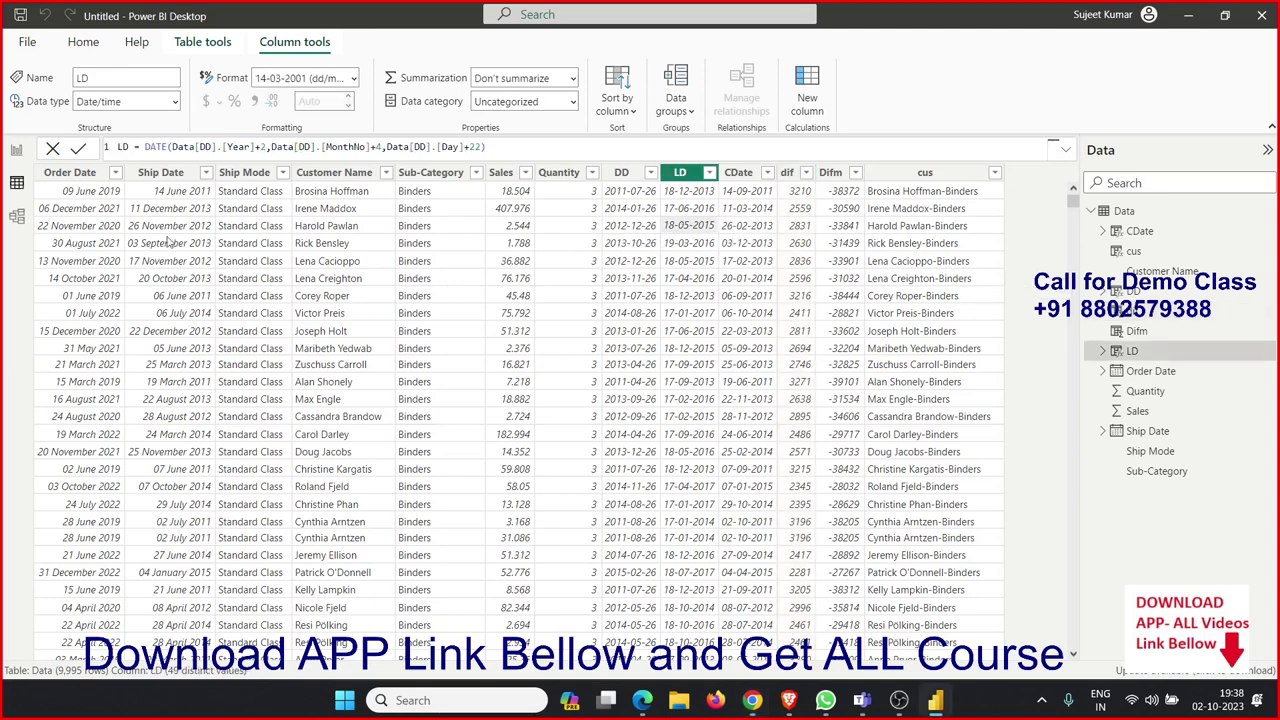
{"action": "left_click", "coordinate": [160, 174]}
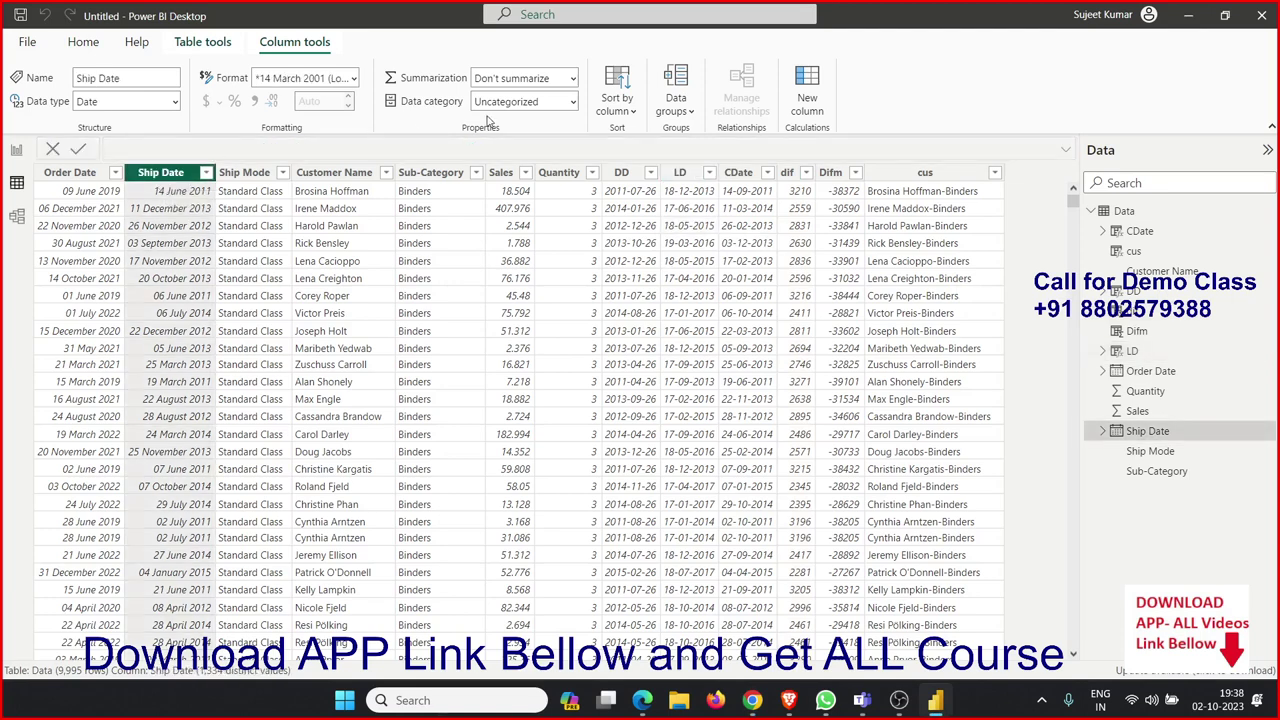
{"action": "left_click", "coordinate": [800, 104]}
- Start a We column with a WORKDAY-style formula, then erase it and abandon the column
{"action": "double_click", "coordinate": [125, 148]}
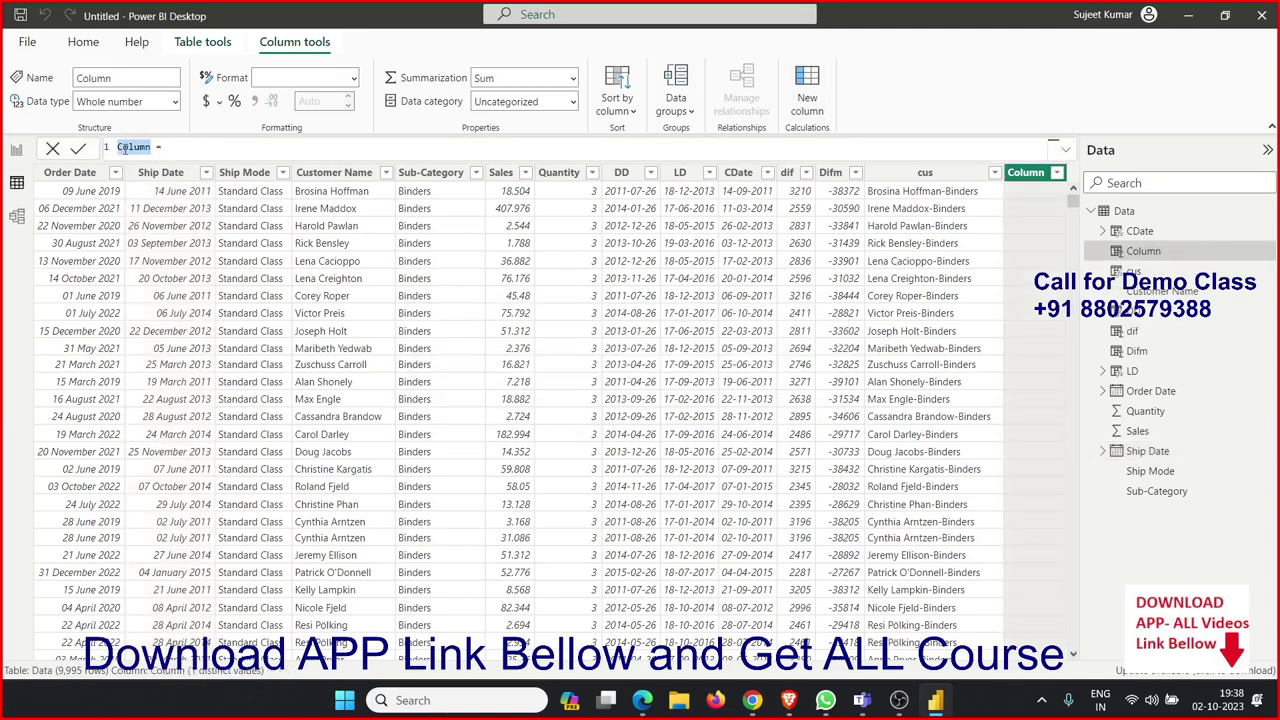
{"action": "type", "text": "We ="}
{"action": "type", "text": "word"}
{"action": "key", "text": "BackSpace"}
{"action": "type", "text": "k"}
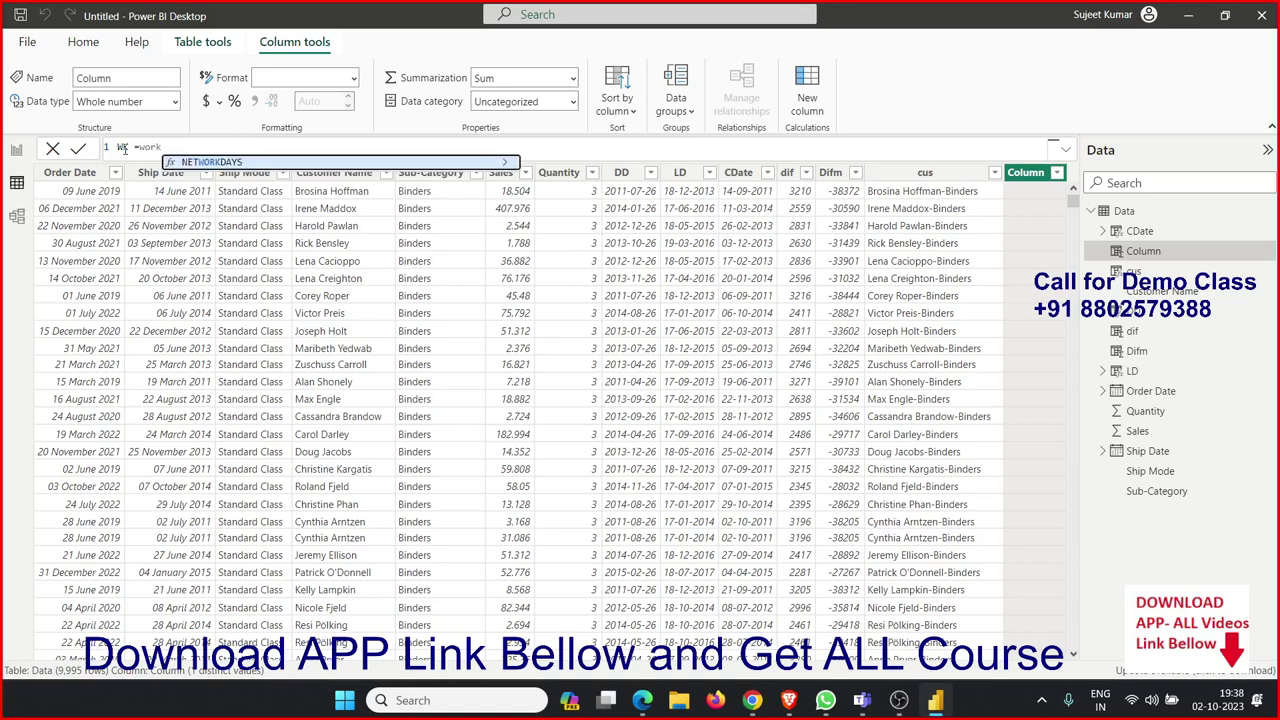
{"action": "type", "text": "da"}
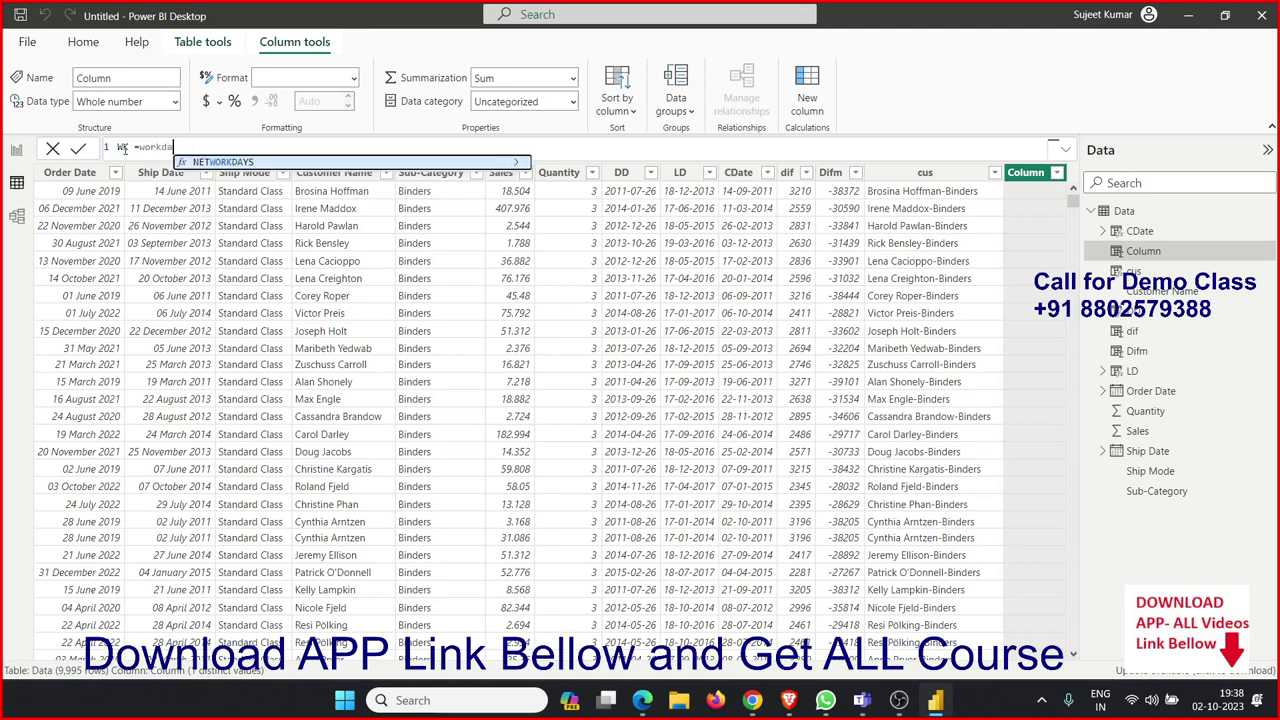
{"action": "key", "text": "BackSpace"}
{"action": "key", "text": "BackSpace"}
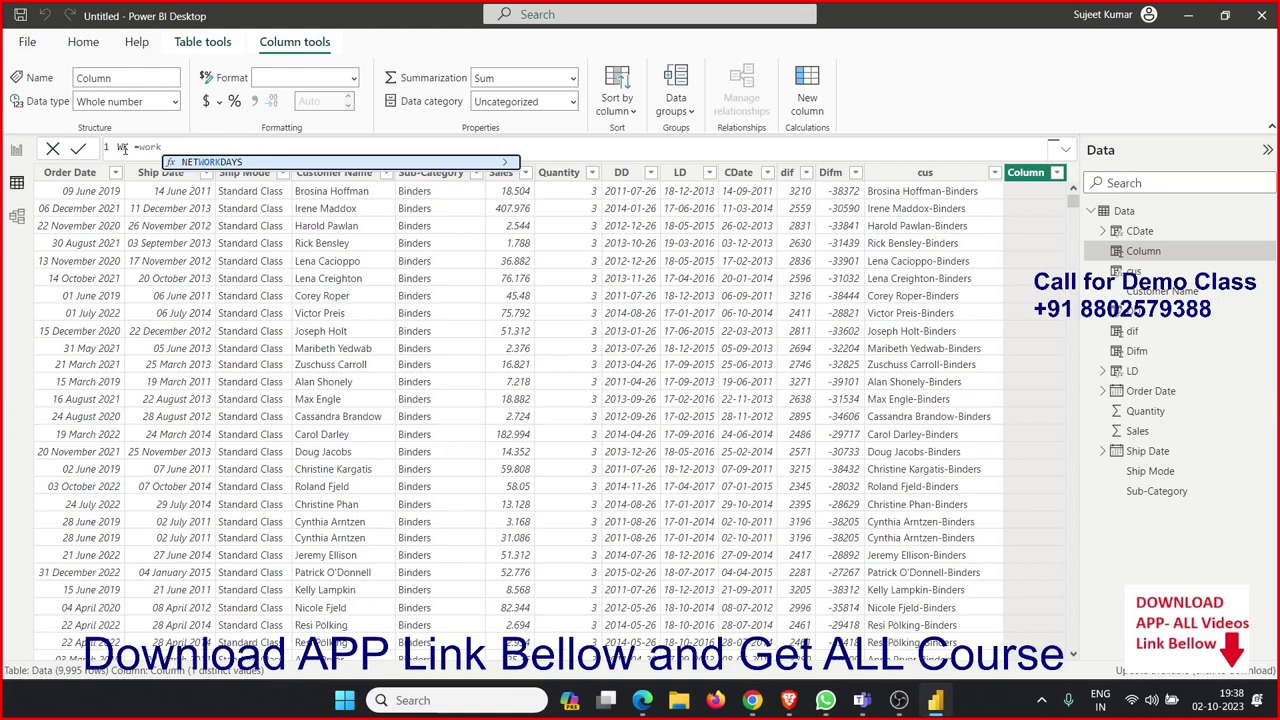
{"action": "key", "text": "BackSpace"}
{"action": "key", "text": "BackSpace"}
{"action": "key", "text": "BackSpace"}
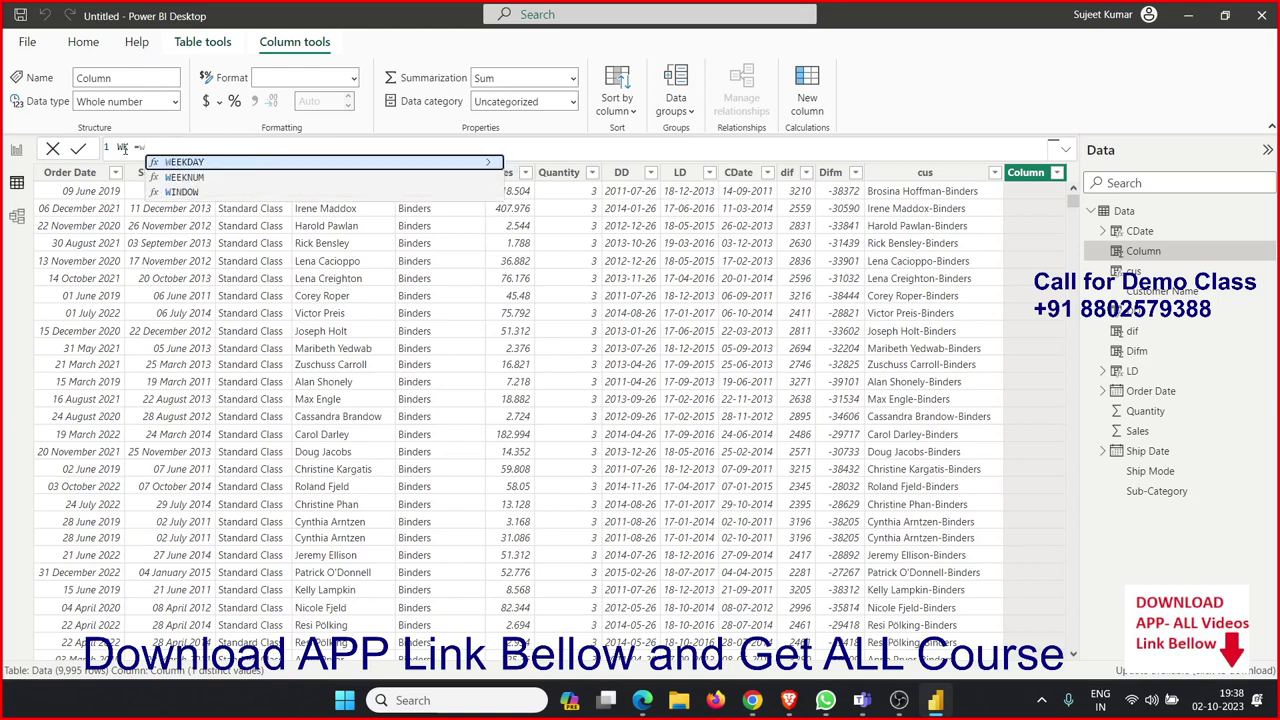
{"action": "key", "text": "BackSpace"}
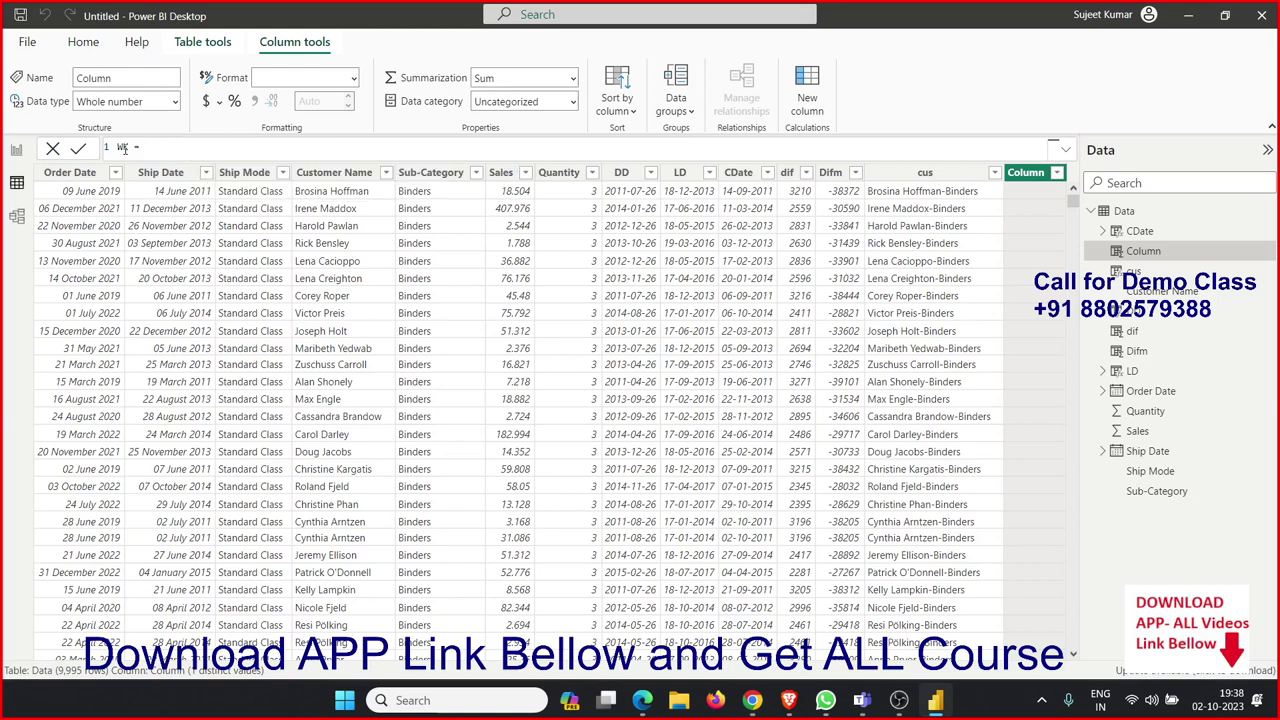
{"action": "type", "text": "w"}
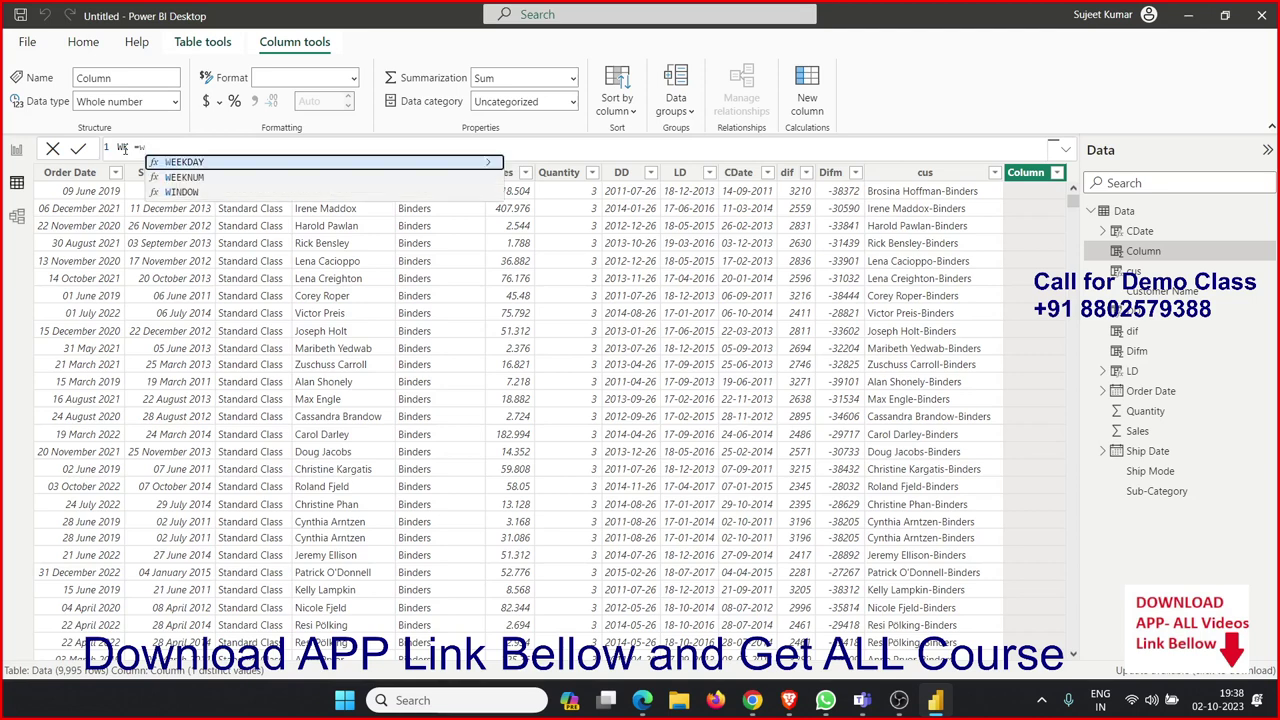
{"action": "type", "text": "o"}
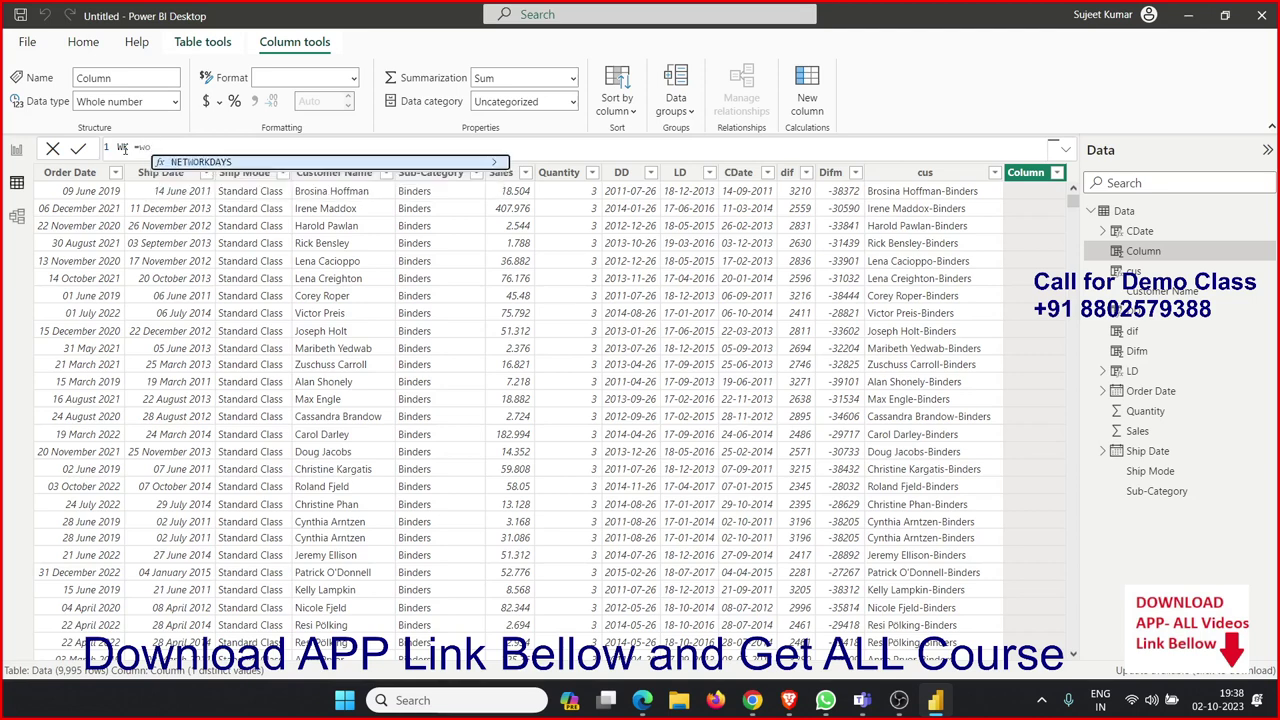
{"action": "type", "text": "r"}
{"action": "key", "text": "BackSpace"}
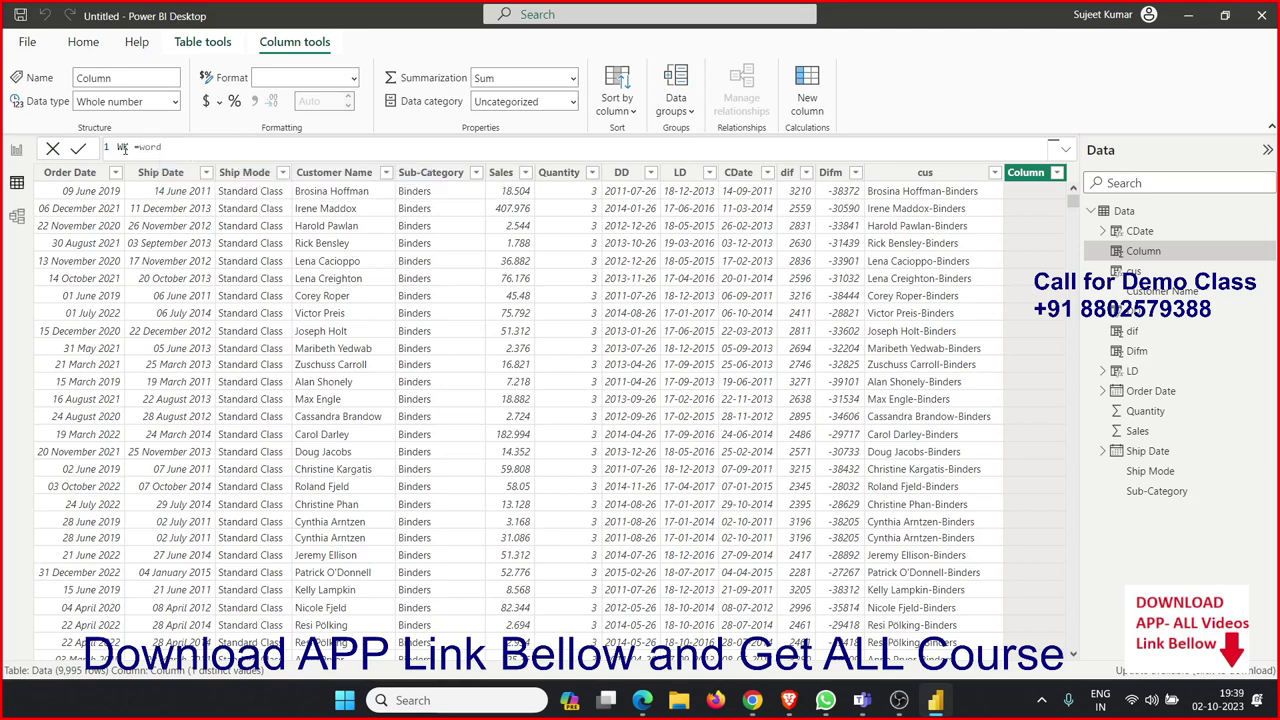
{"action": "key", "text": "BackSpace"}
{"action": "key", "text": "BackSpace"}
{"action": "key", "text": "BackSpace"}
{"action": "key", "text": "BackSpace"}
{"action": "key", "text": "BackSpace"}
{"action": "key", "text": "BackSpace"}
{"action": "key", "text": "Return"}
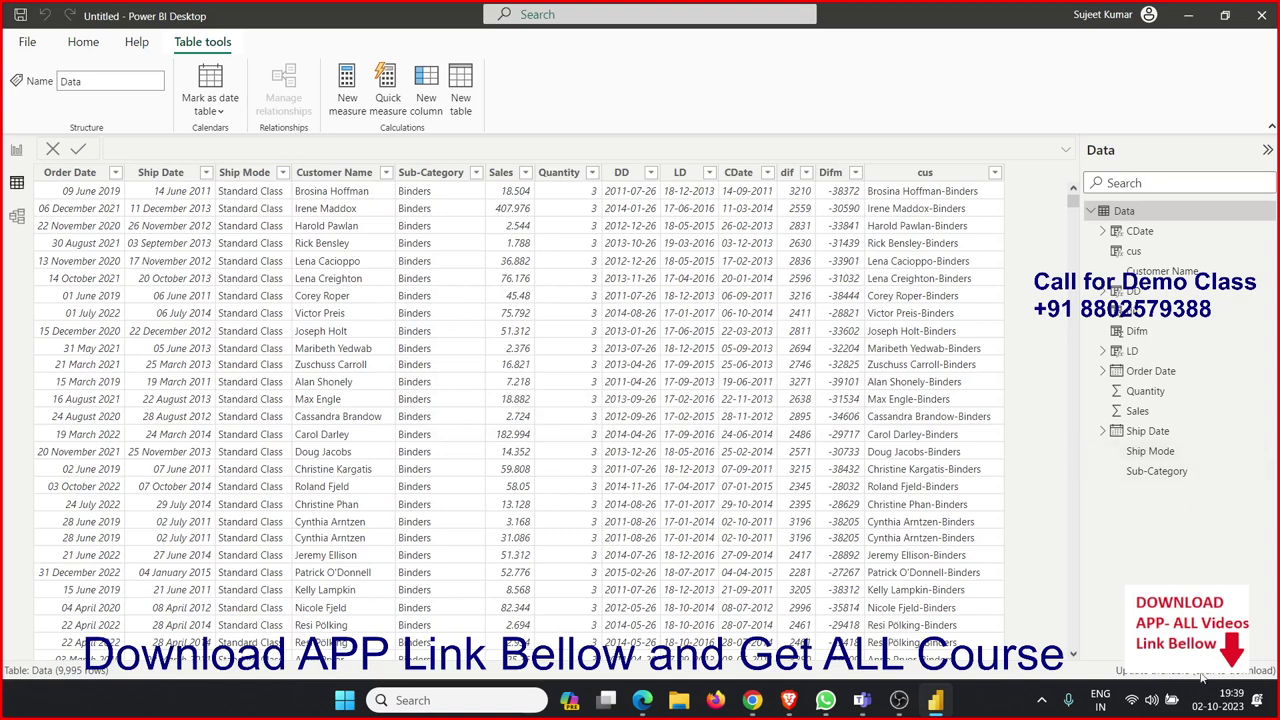
- Review the Sub-Category, Quantity and LD columns
{"action": "left_click", "coordinate": [480, 241]}
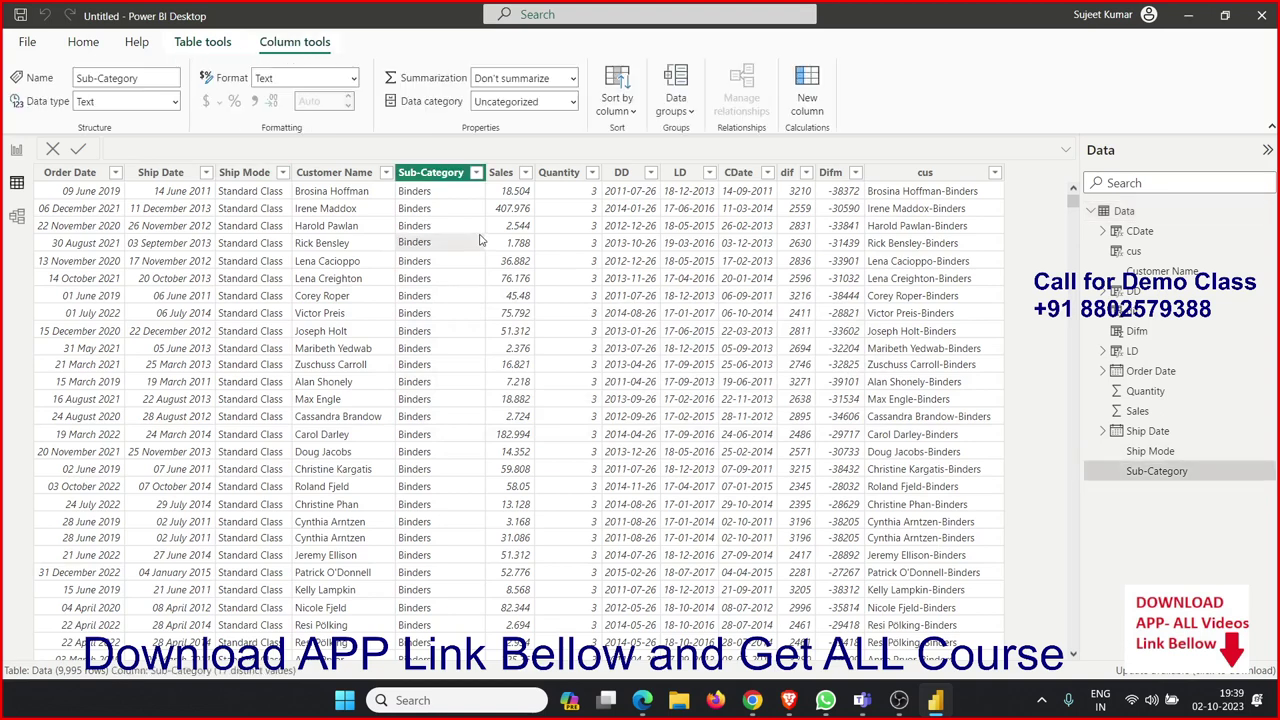
{"action": "left_click", "coordinate": [567, 241]}
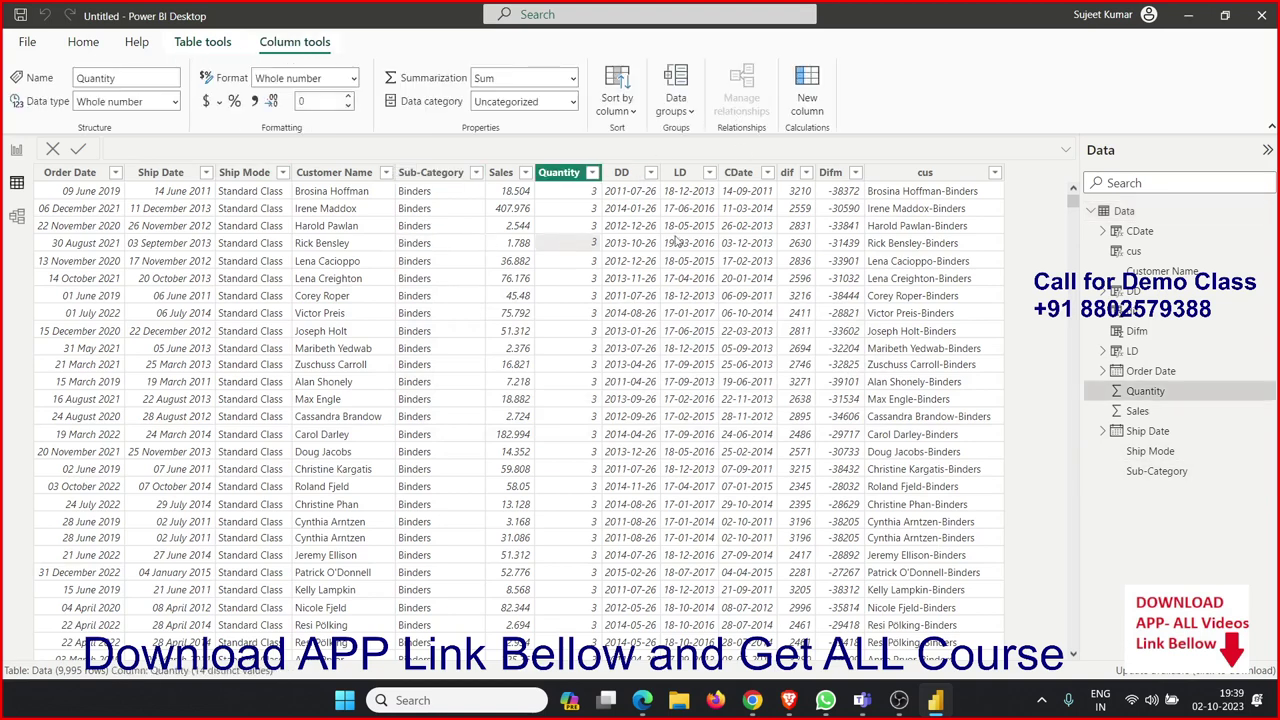
{"action": "left_click", "coordinate": [696, 226]}
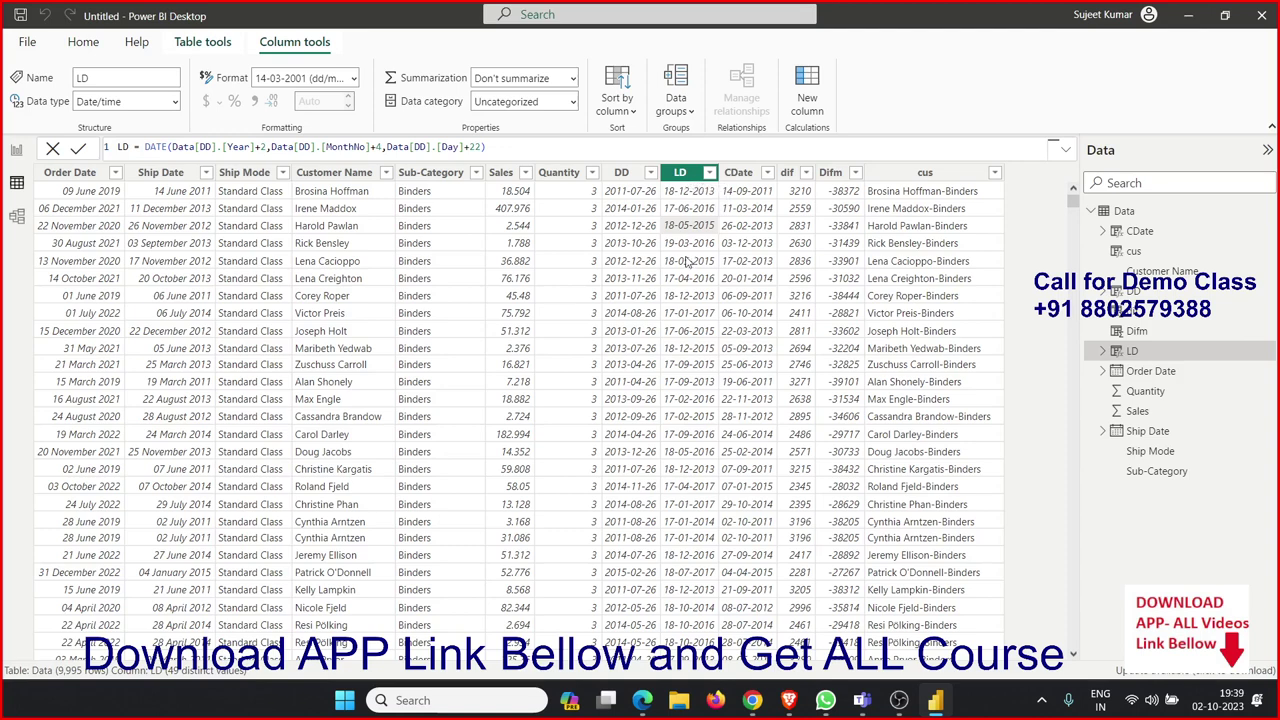
- Add column ED = EOMONTH(Data[Ship Date],0), showing month-end dates like 30-06-2011
{"action": "left_click", "coordinate": [803, 103]}
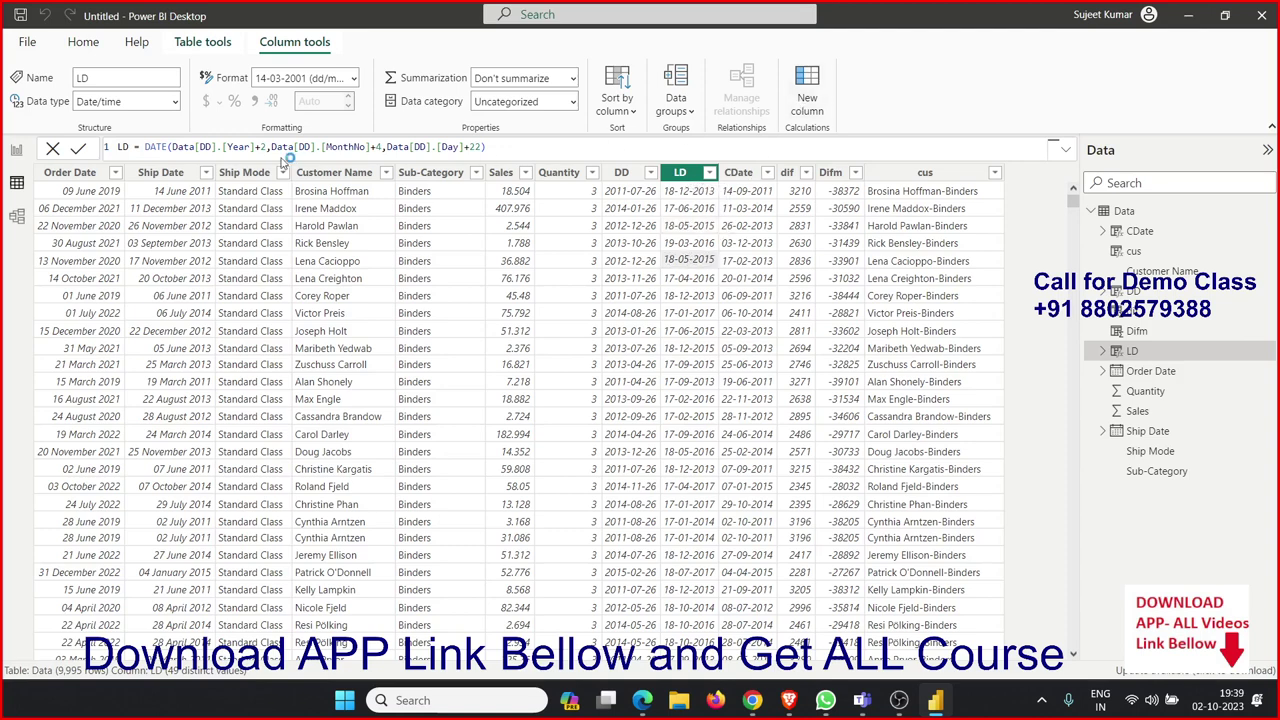
{"action": "double_click", "coordinate": [122, 146]}
{"action": "key", "text": "BackSpace"}
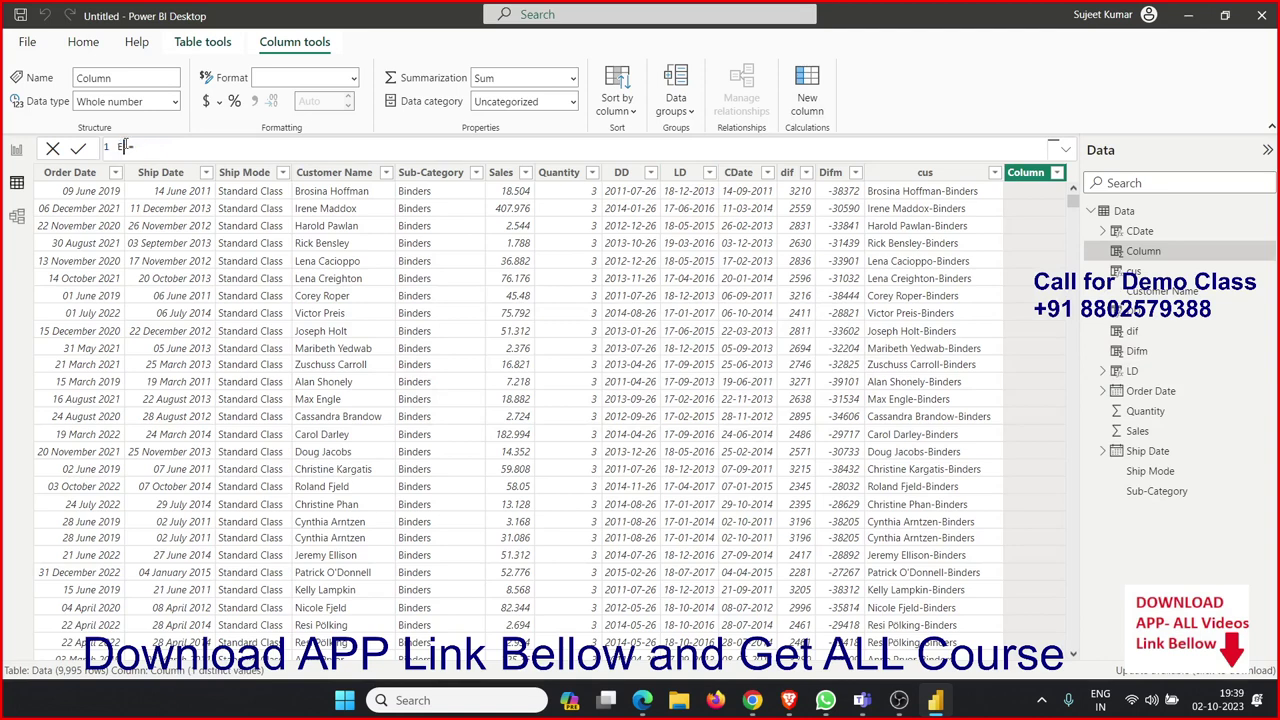
{"action": "type", "text": "EO "}
{"action": "type", "text": "=eo"}
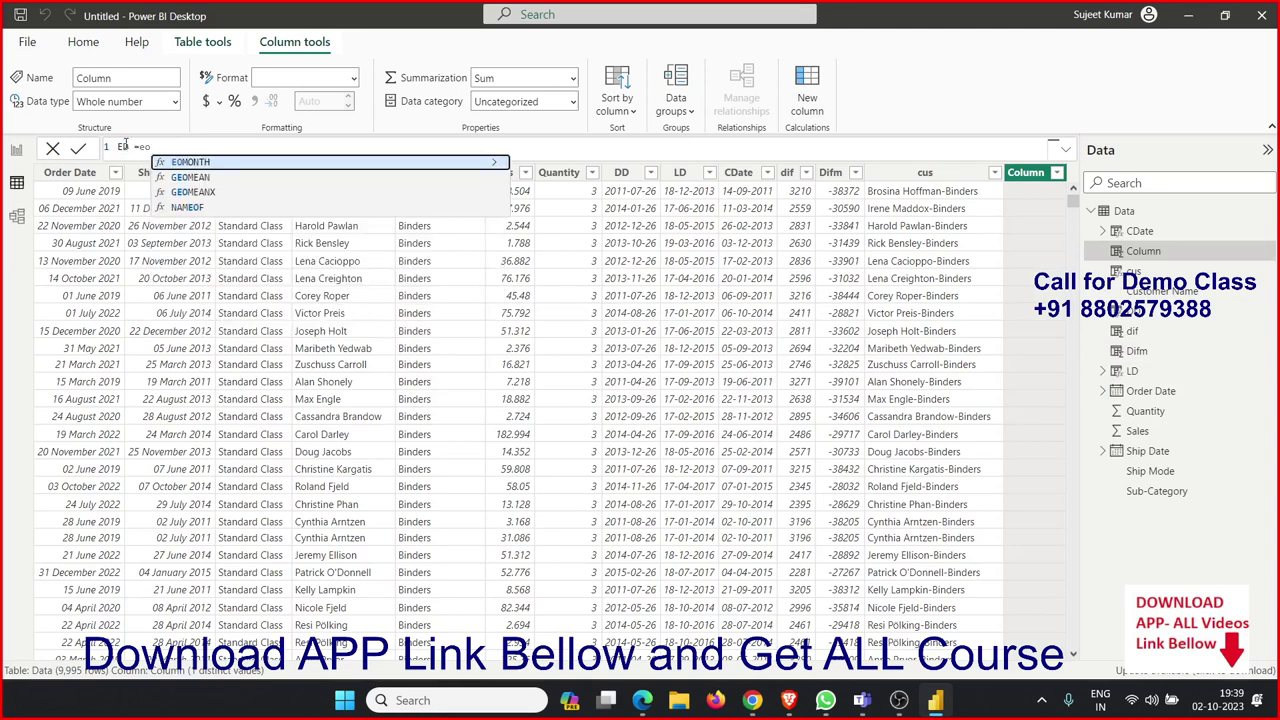
{"action": "key", "text": "Tab"}
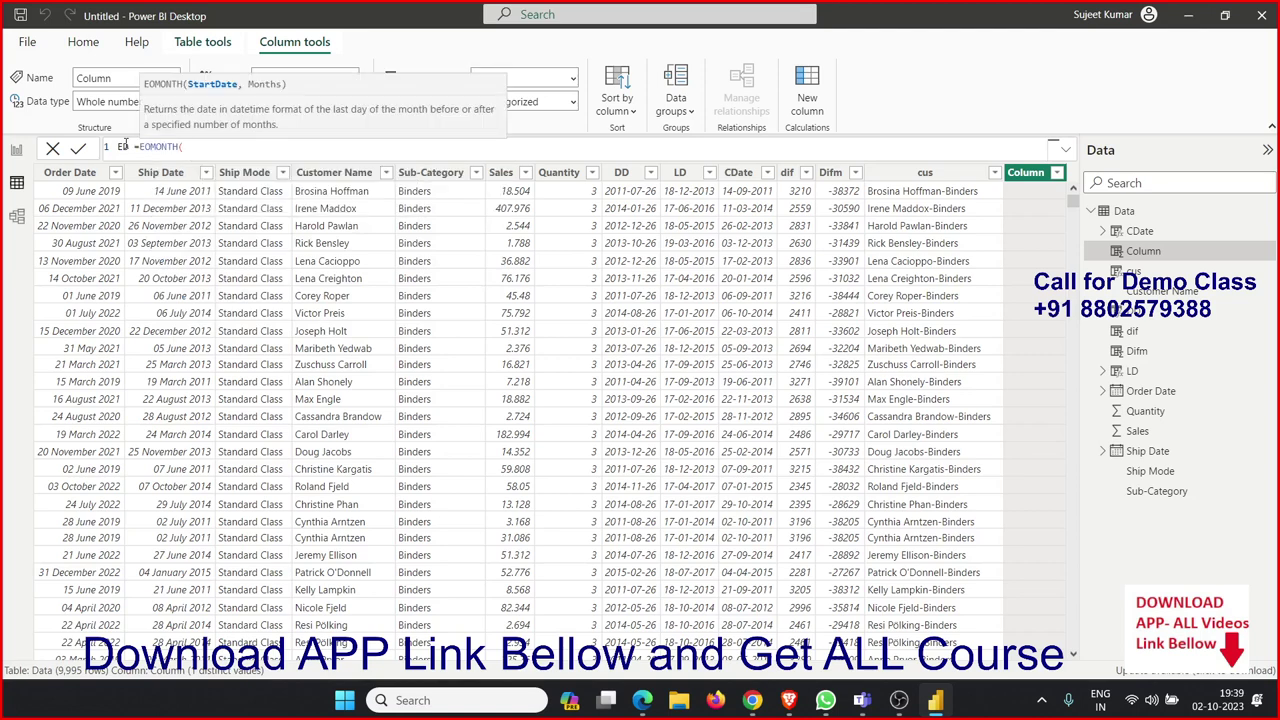
{"action": "type", "text": "shi"}
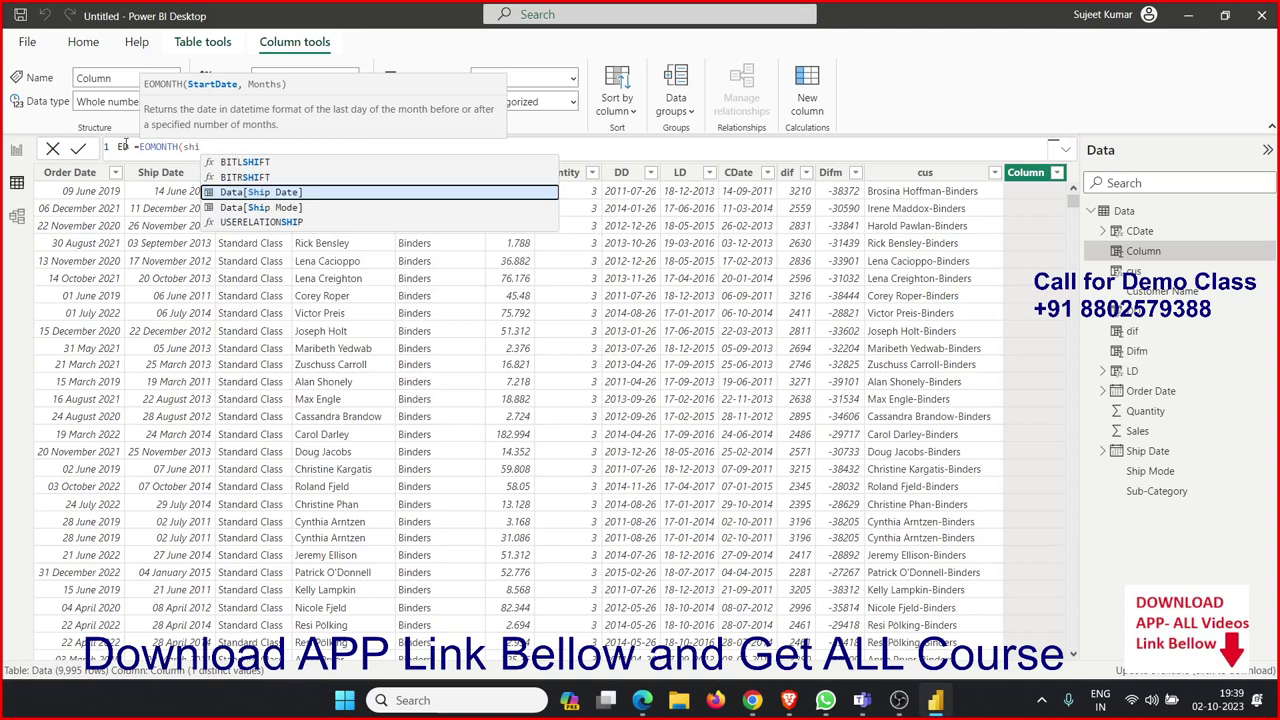
{"action": "key", "text": "Tab"}
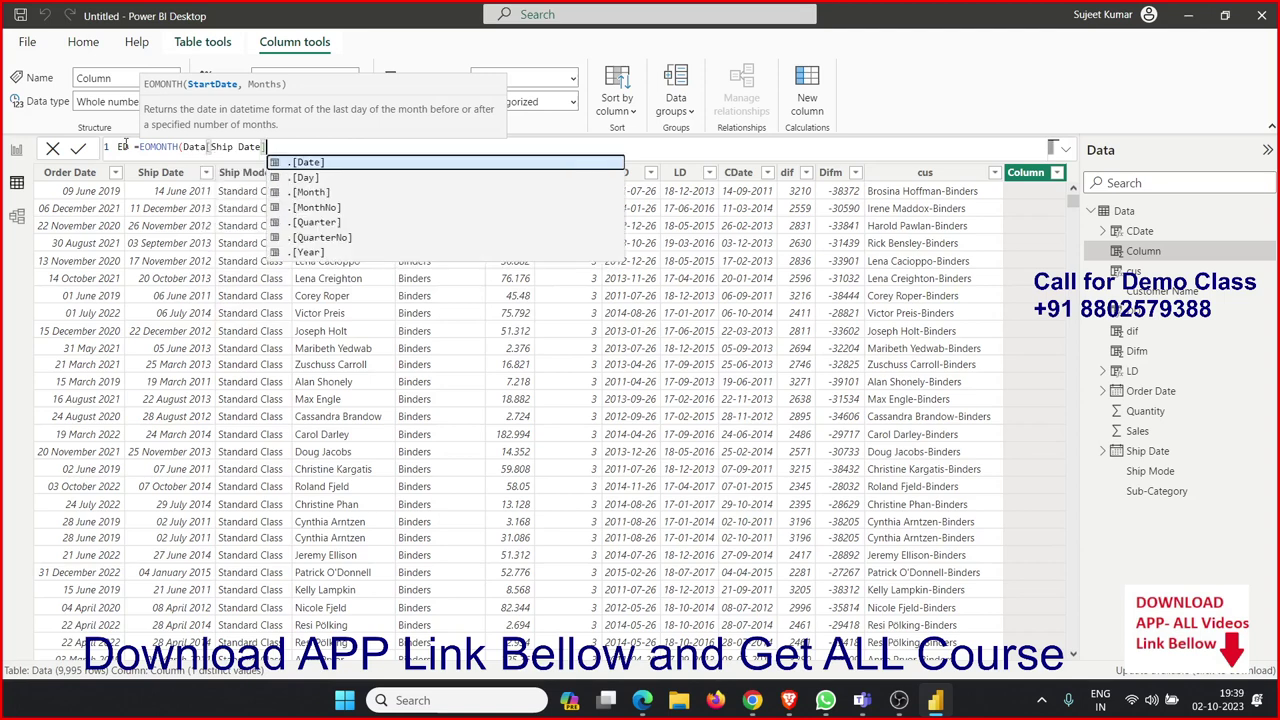
{"action": "type", "text": ","}
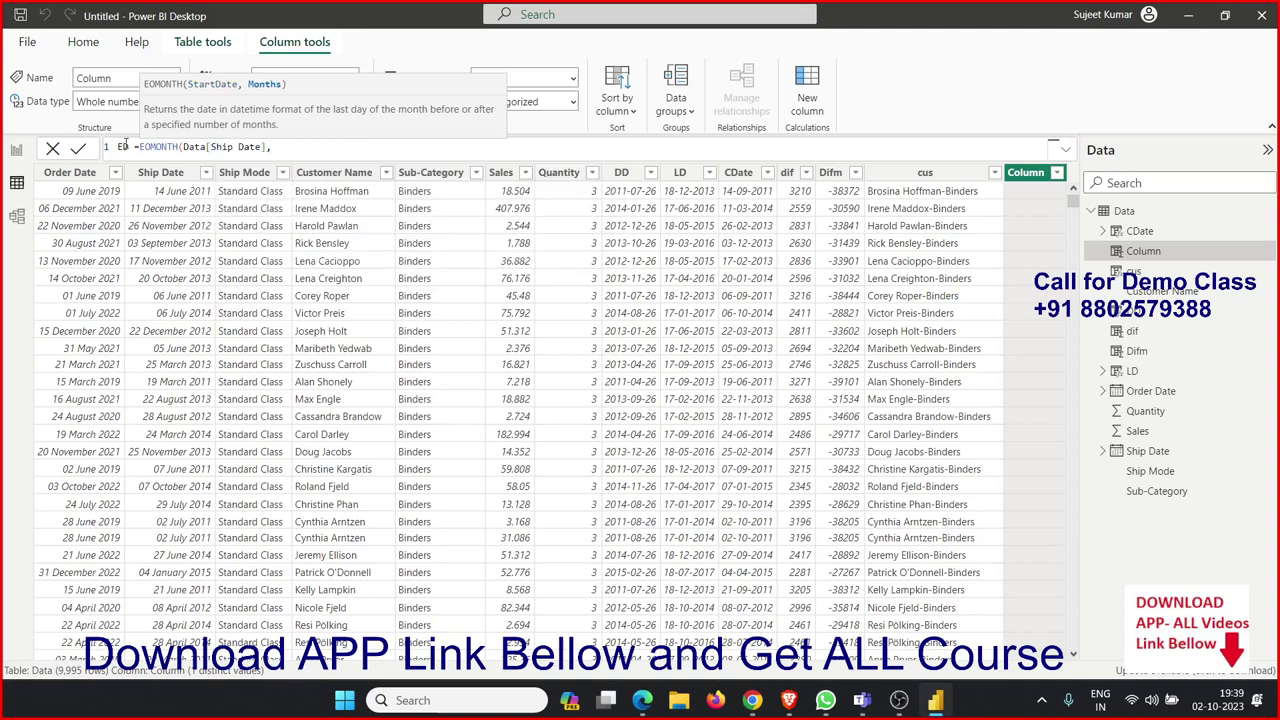
{"action": "type", "text": "0)"}
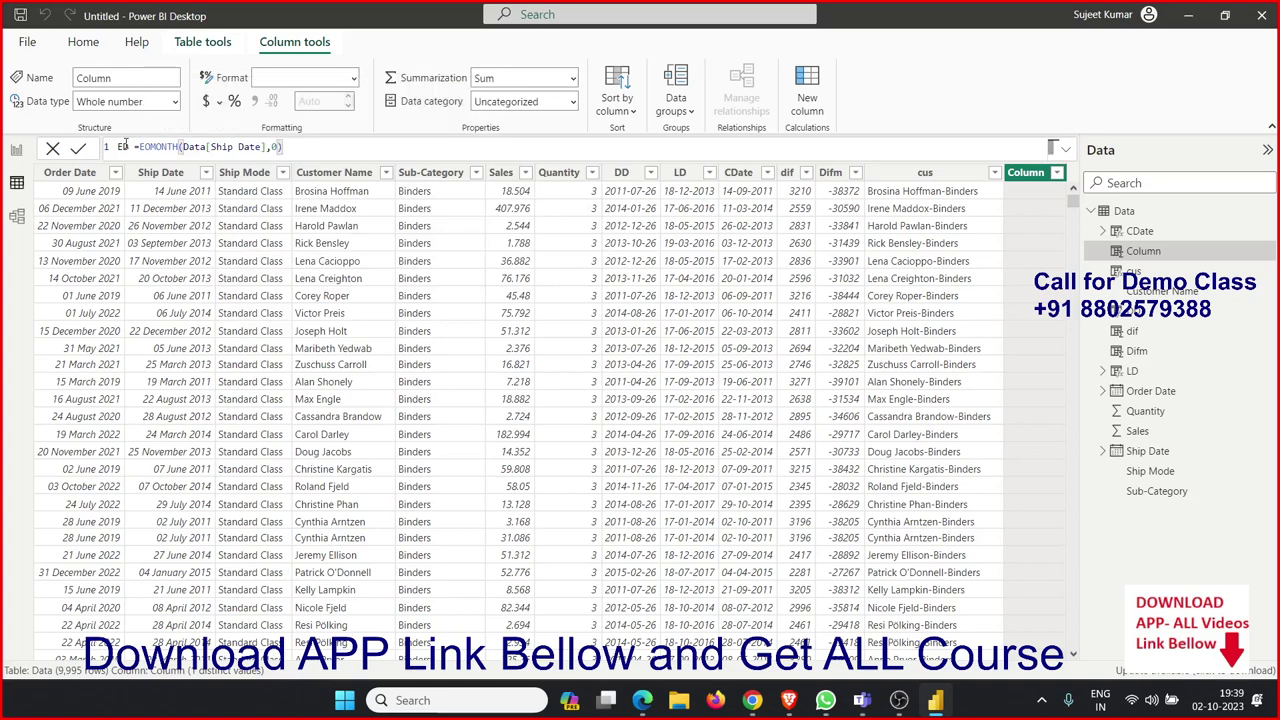
{"action": "key", "text": "Return"}
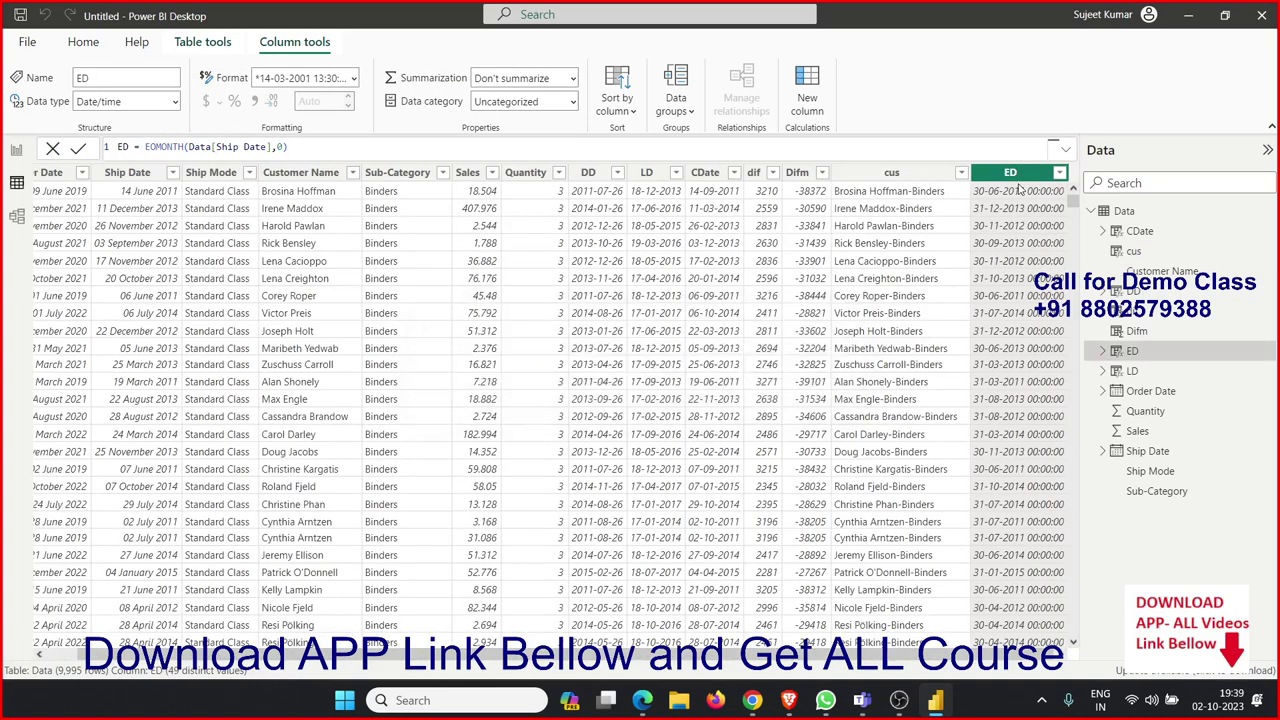
- Change ED's data type to Date so it shows month-ends like 30 June 2011
{"action": "left_click", "coordinate": [150, 101]}
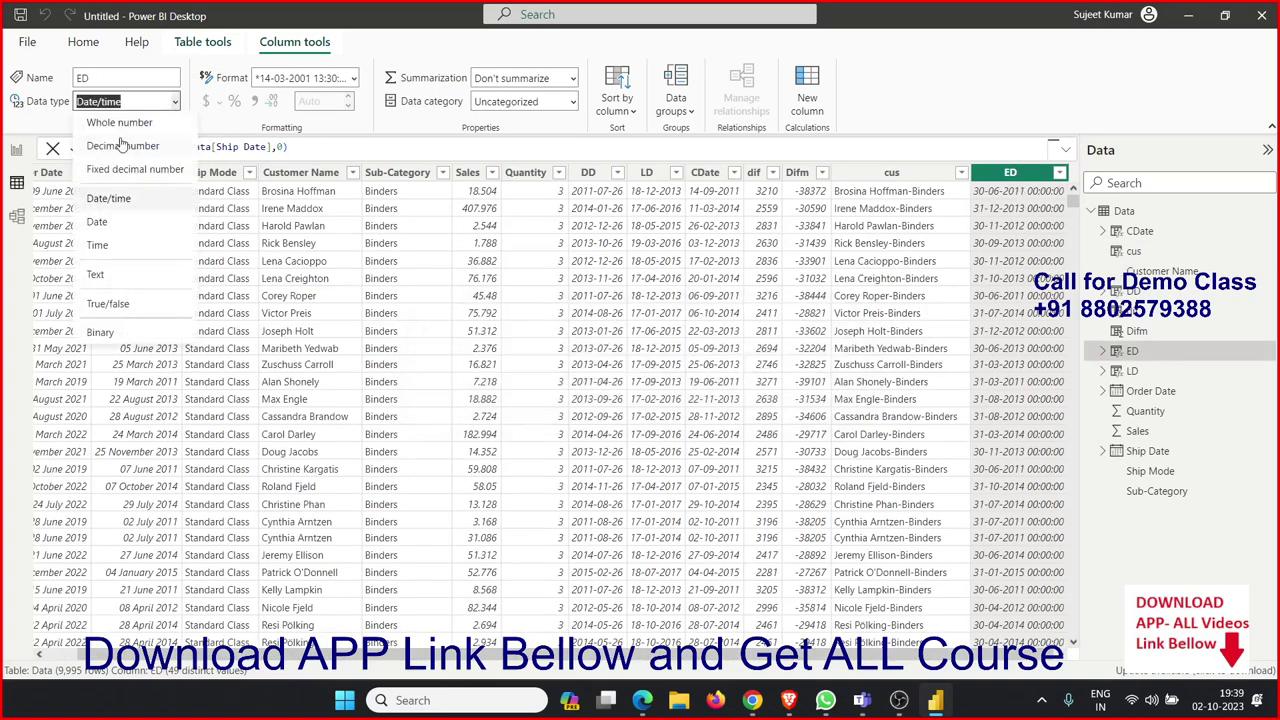
{"action": "key", "text": "Escape"}
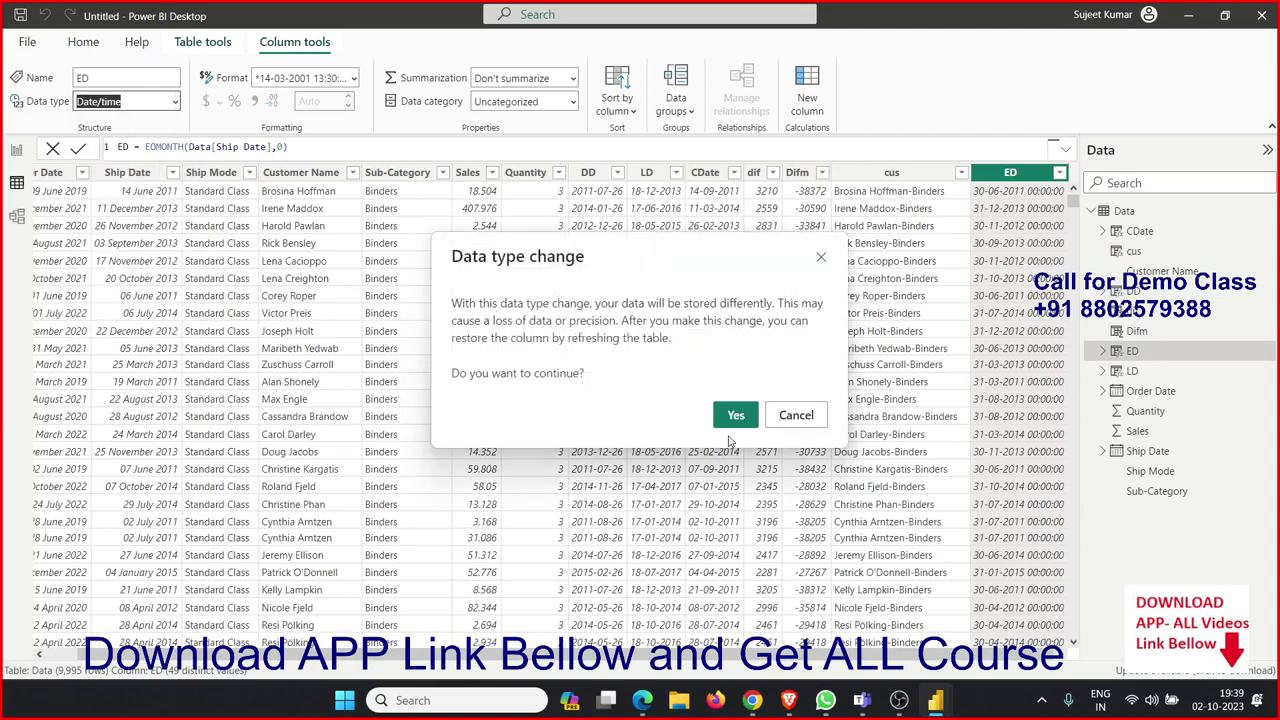
{"action": "left_click", "coordinate": [792, 415]}
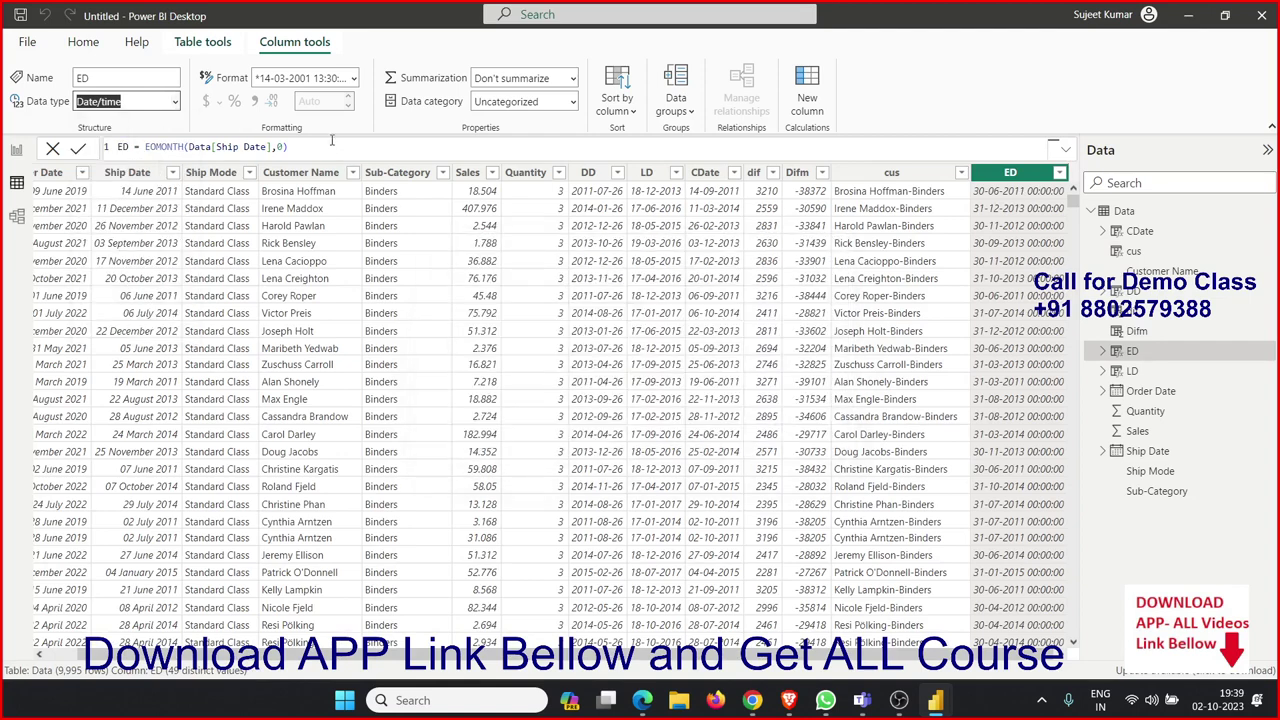
{"action": "left_click", "coordinate": [177, 102]}
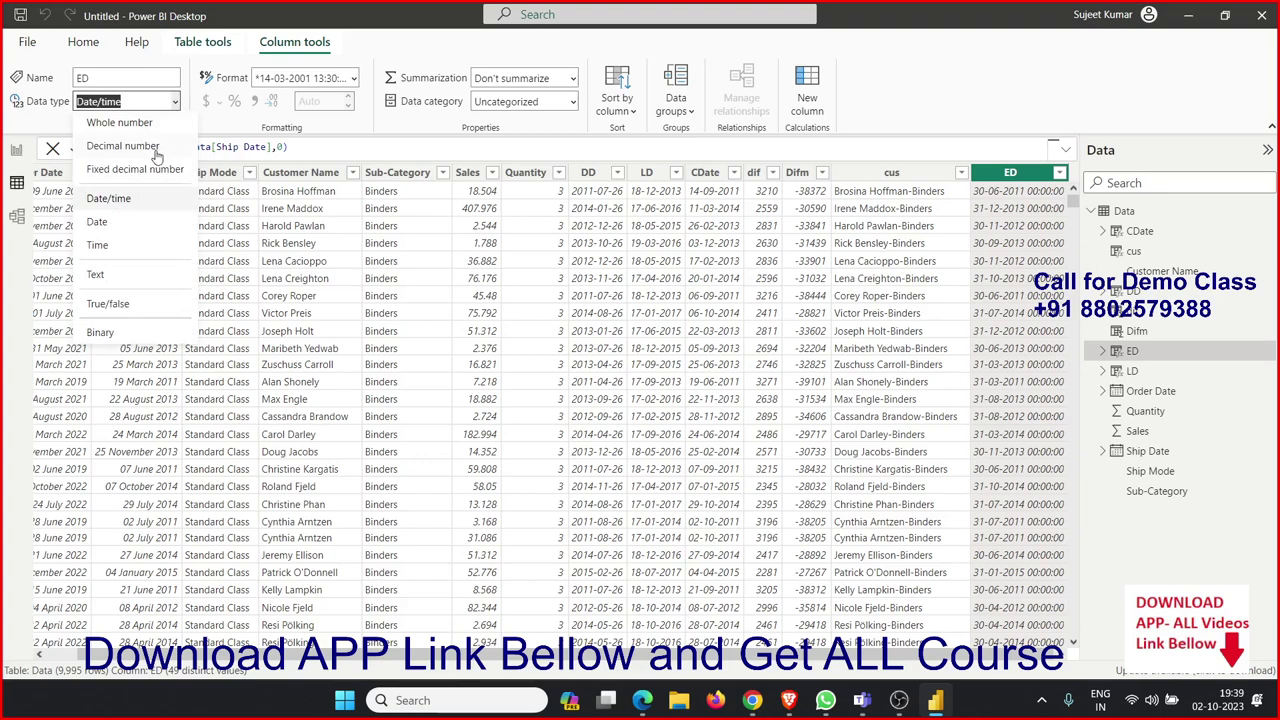
{"action": "left_click", "coordinate": [150, 222]}
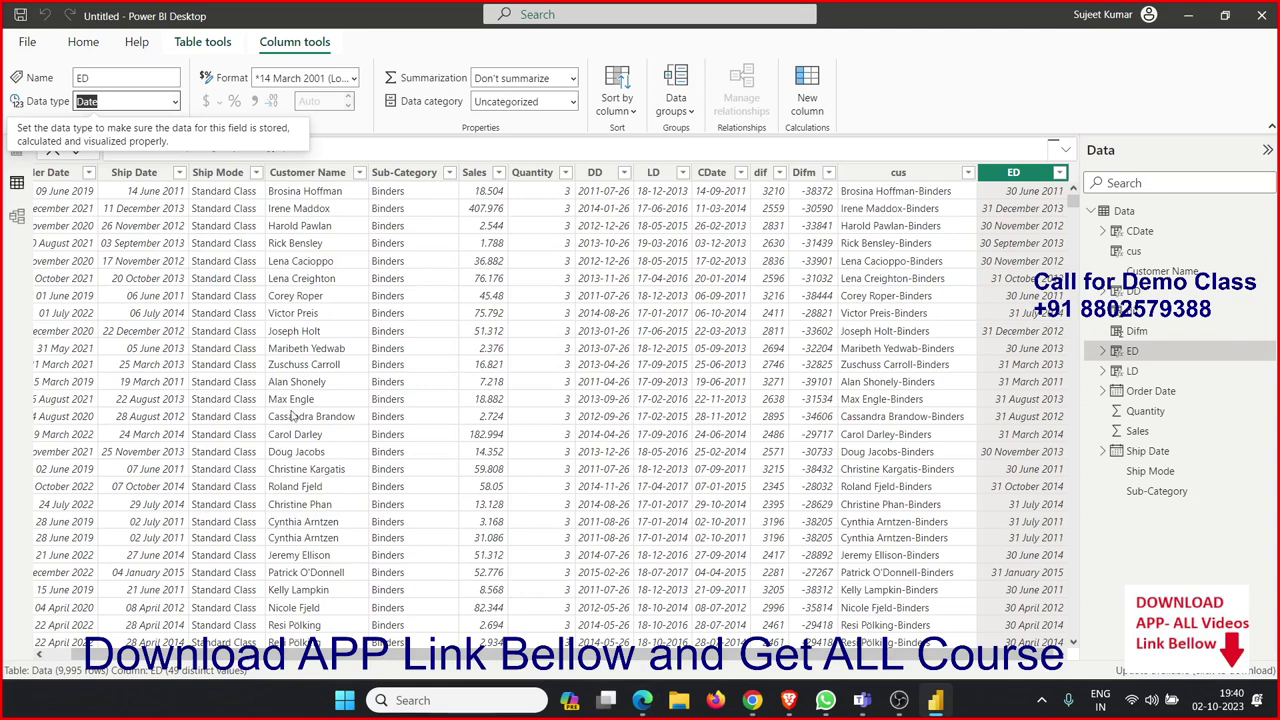
{"action": "left_click", "coordinate": [325, 360]}
{"action": "left_click", "coordinate": [442, 351]}
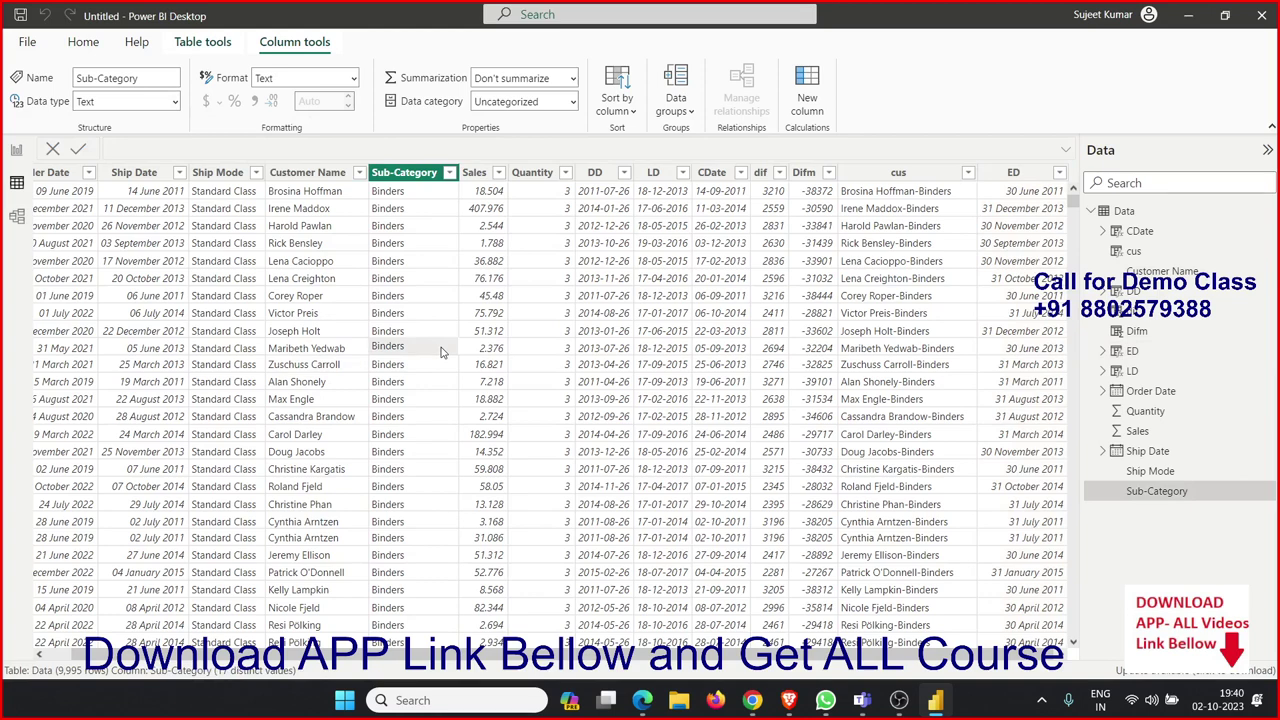
{"action": "left_click", "coordinate": [550, 315]}
{"action": "left_click", "coordinate": [615, 338]}
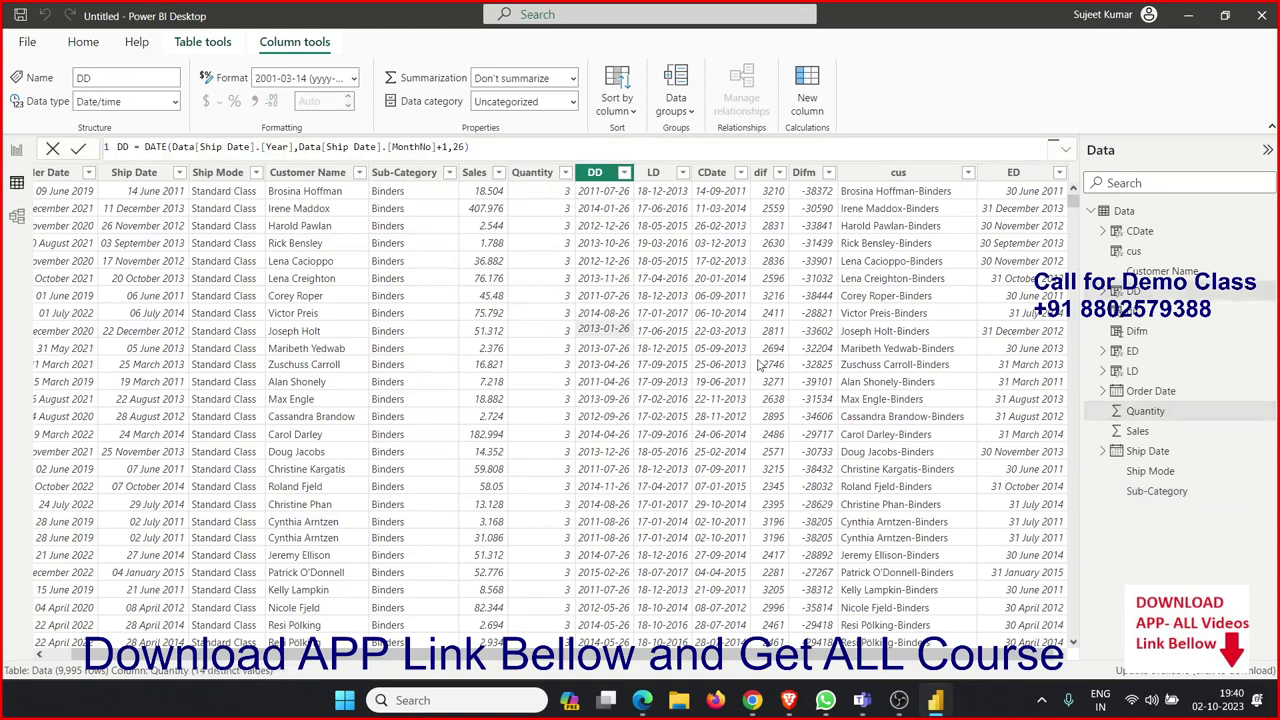
{"action": "left_click", "coordinate": [760, 366]}
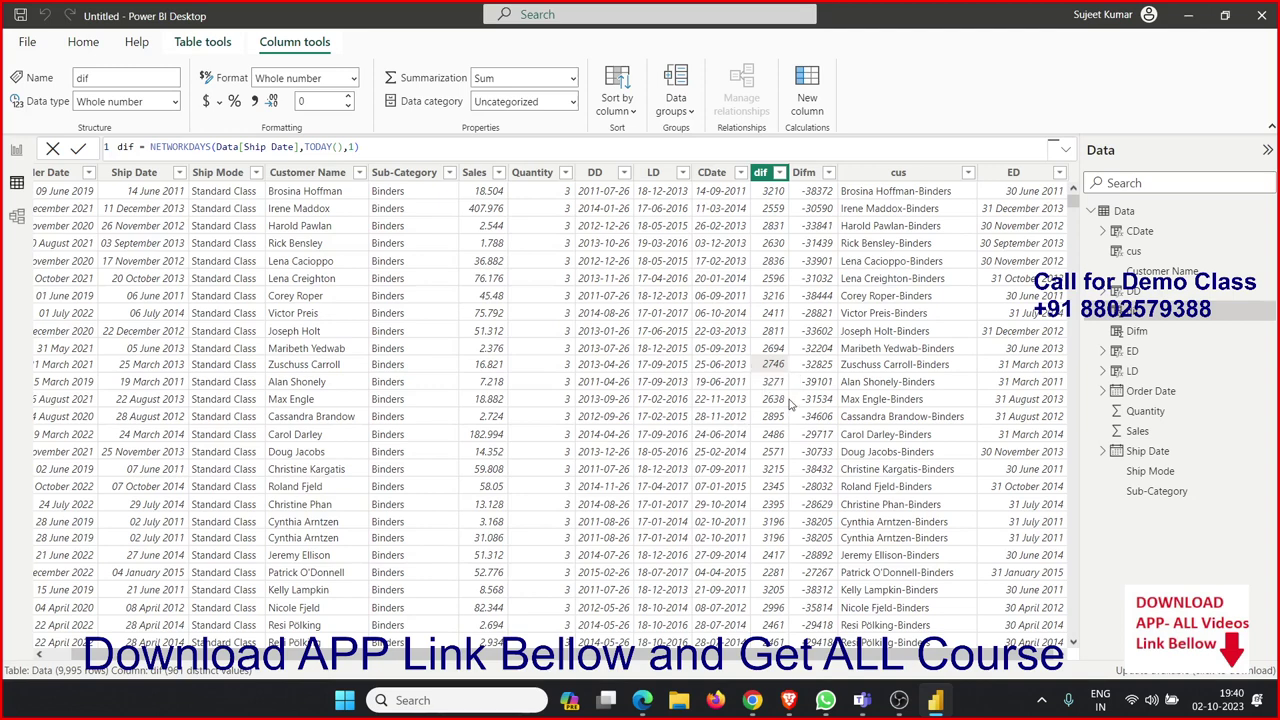
{"action": "left_click", "coordinate": [812, 432]}
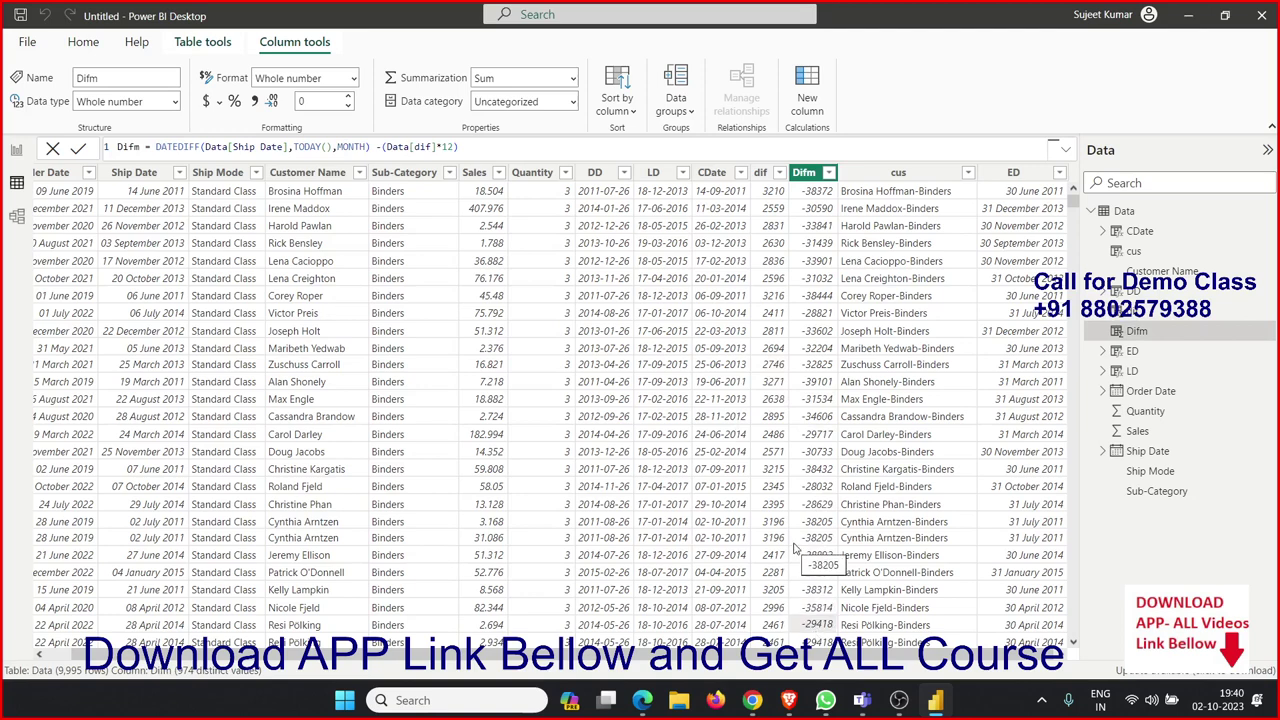
{"action": "left_click", "coordinate": [930, 225]}
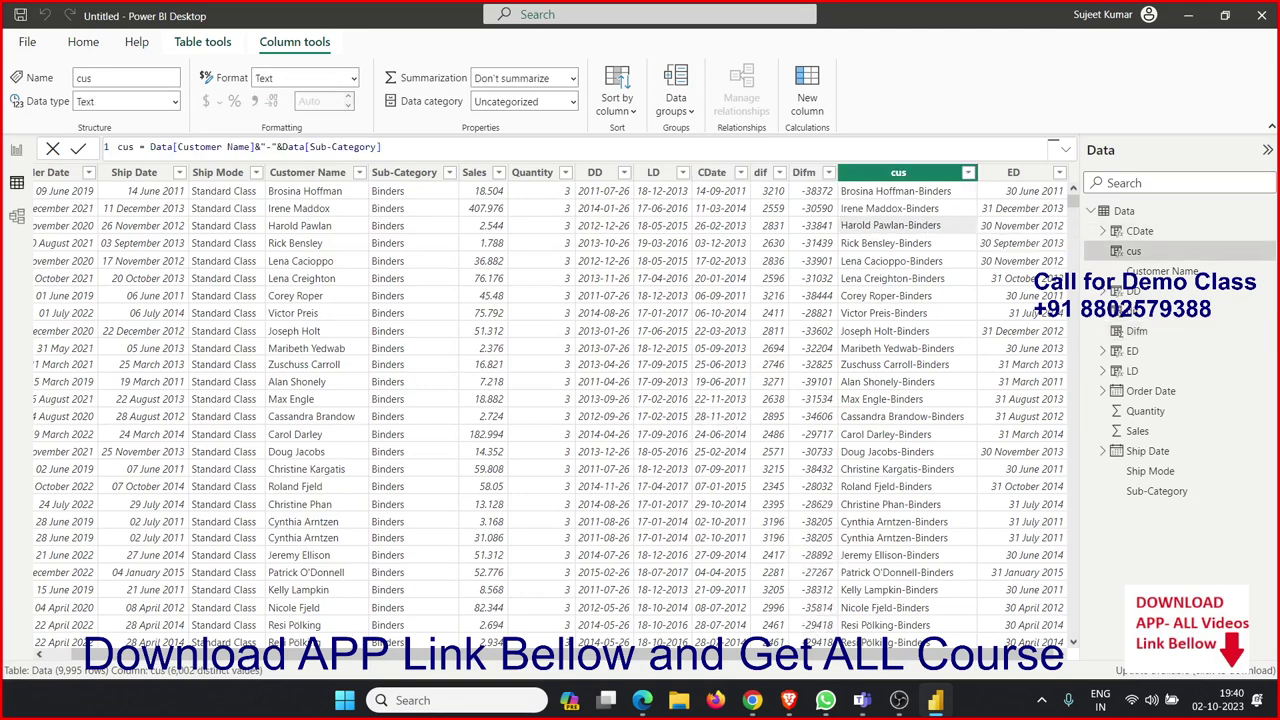